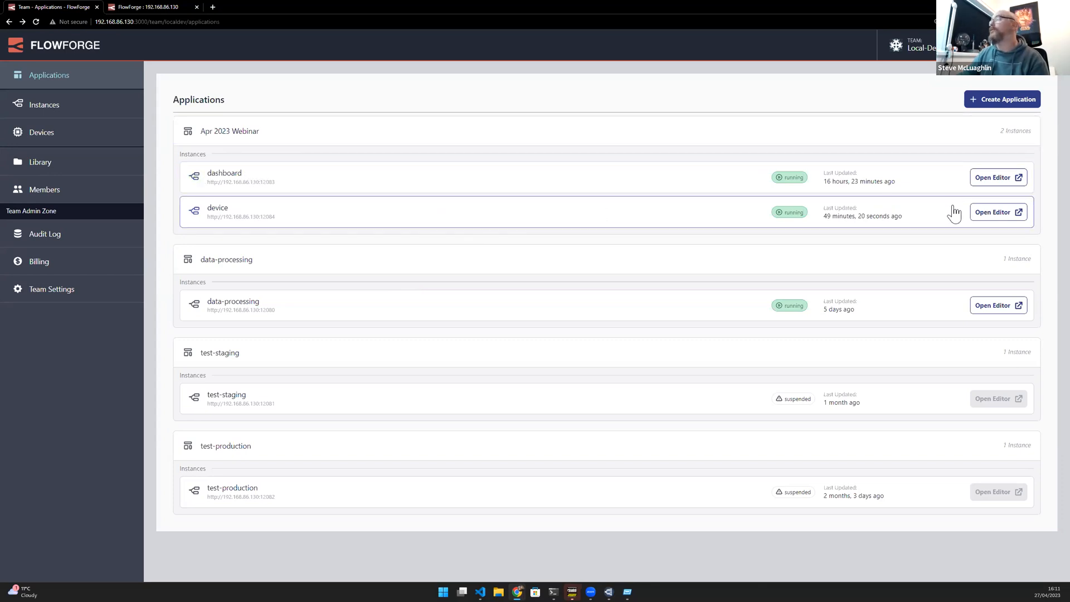
# - Open the editor of the device instance and switch to the Flow 1 tab
pyautogui.click(986, 213)
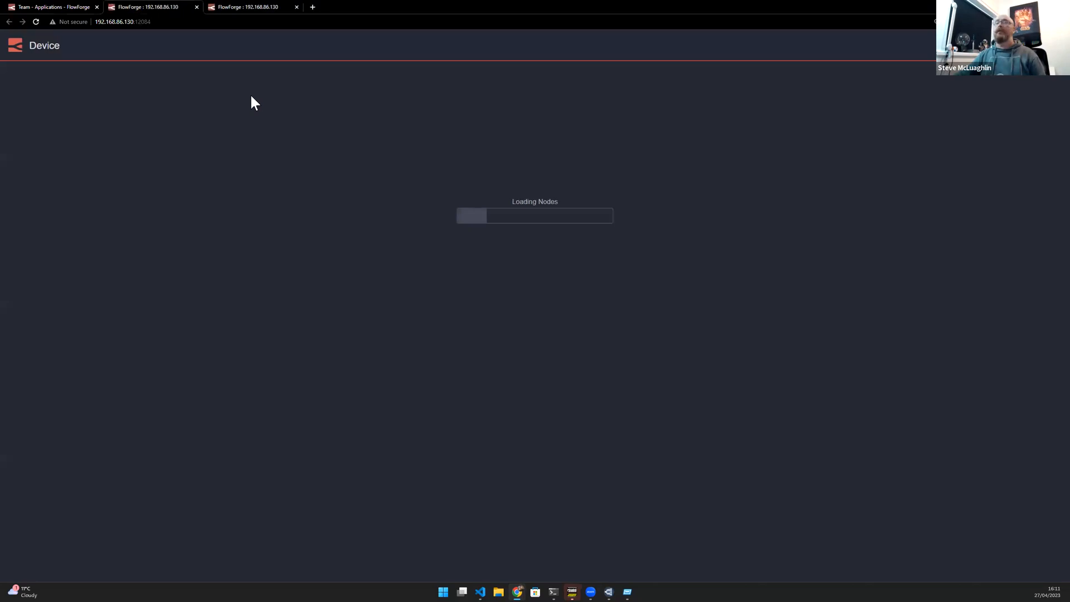
pyautogui.middleClick(229, 7)
pyautogui.click(341, 72)
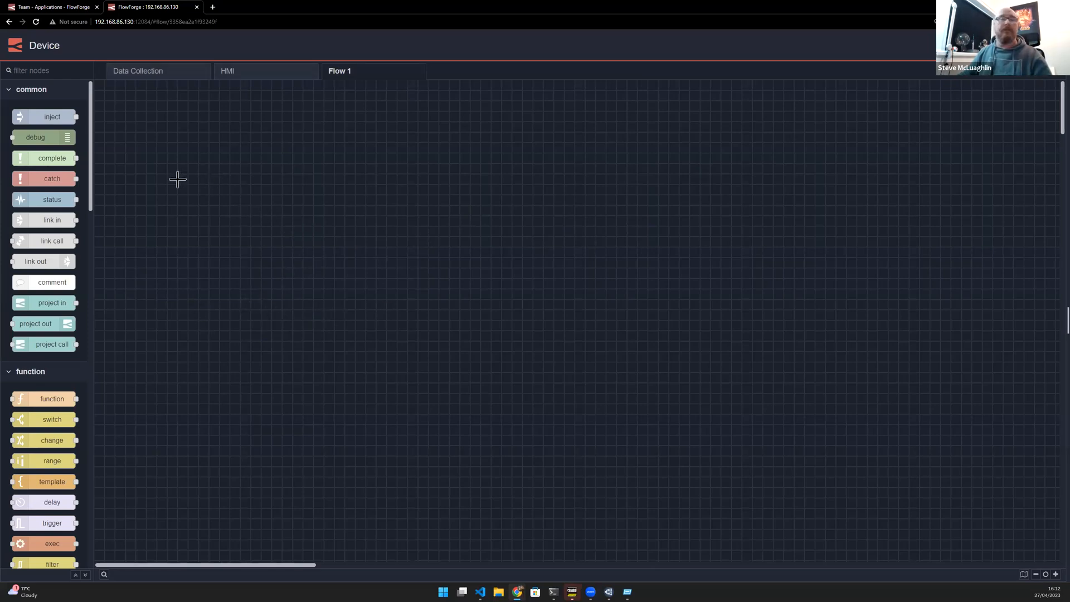
# - Add a timestamp inject node and wire it to a new FINS Read node
pyautogui.keyDown('ctrl'); pyautogui.click(149, 180); pyautogui.keyUp('ctrl')
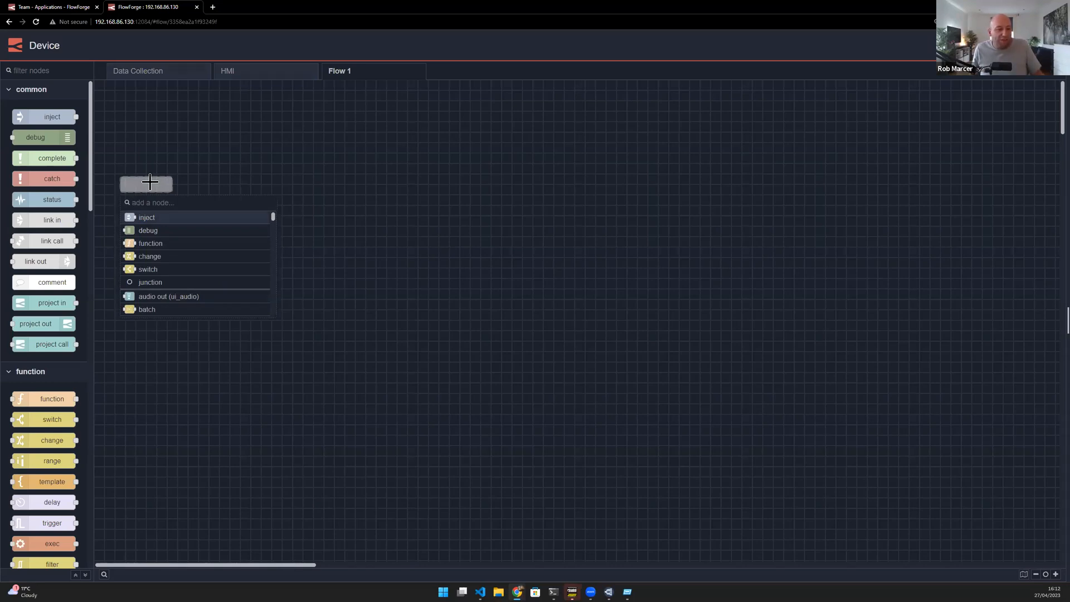
pyautogui.click(183, 222)
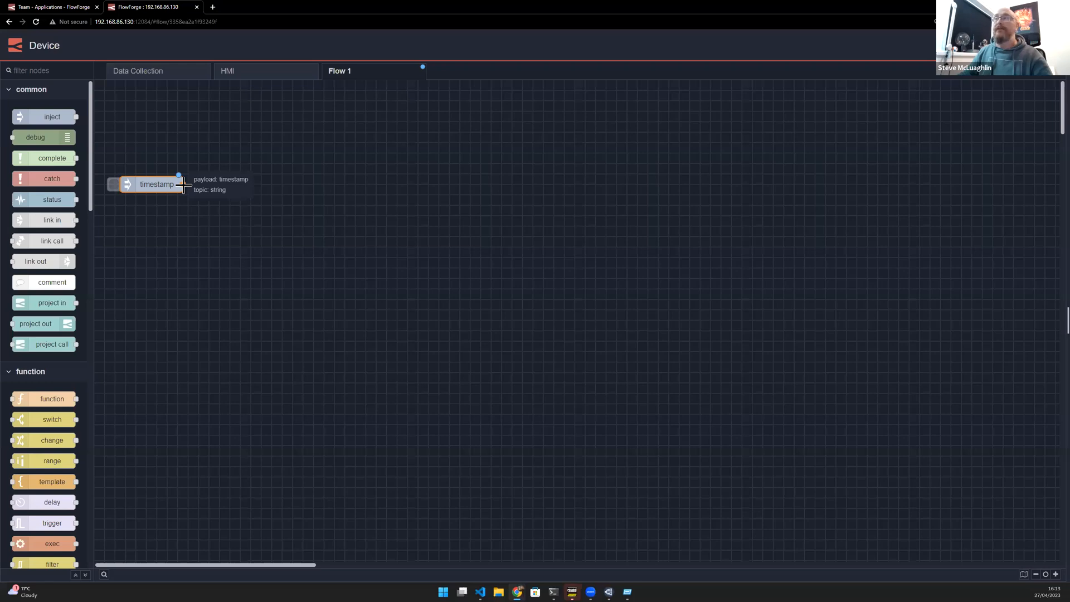
pyautogui.moveTo(183, 184); pyautogui.dragTo(283, 189)
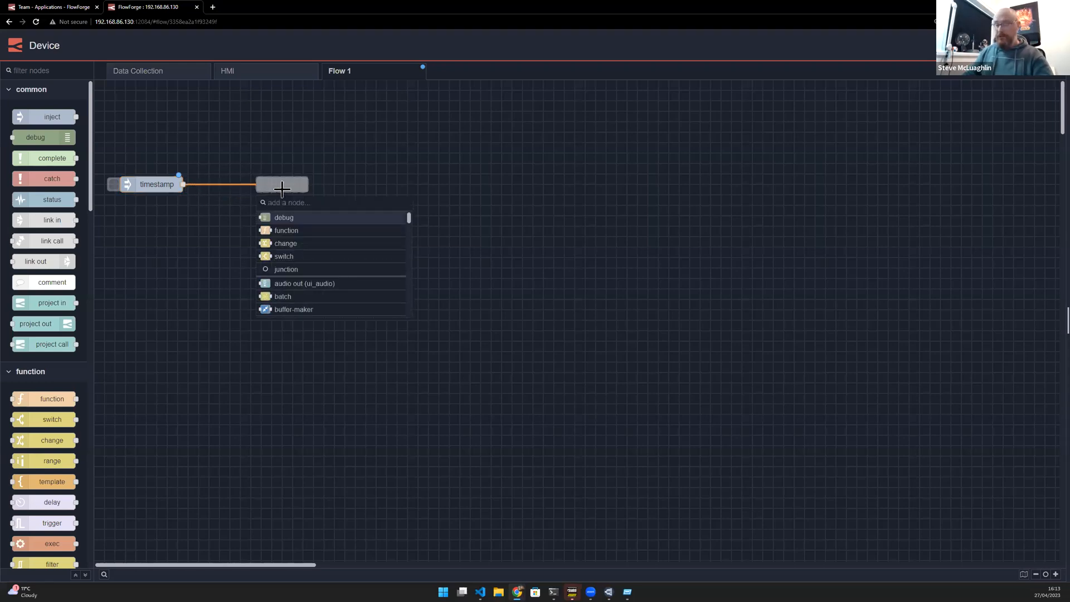
pyautogui.write('fin')
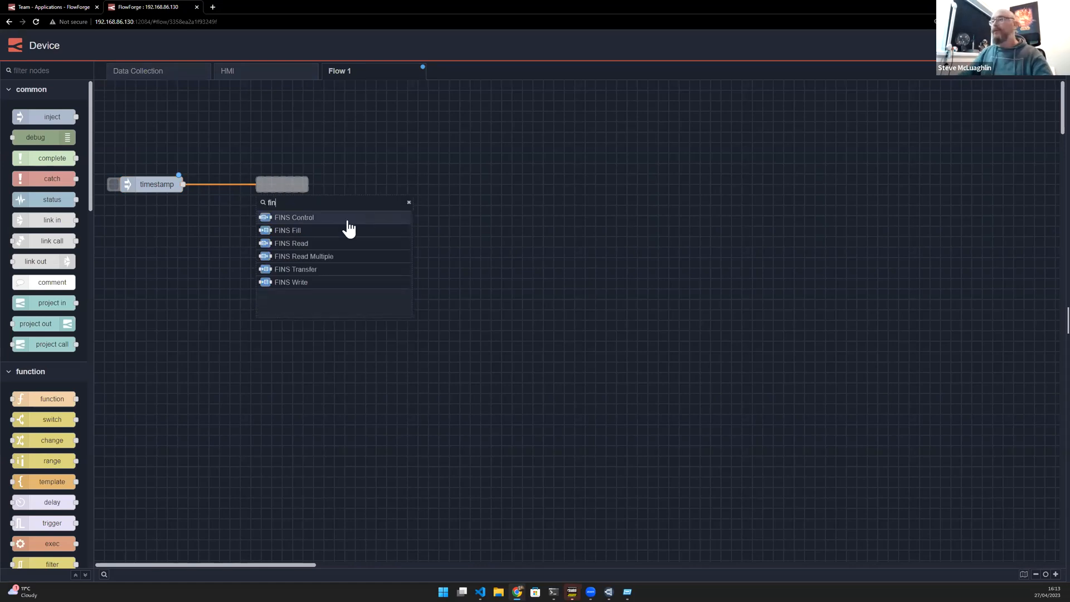
pyautogui.click(316, 245)
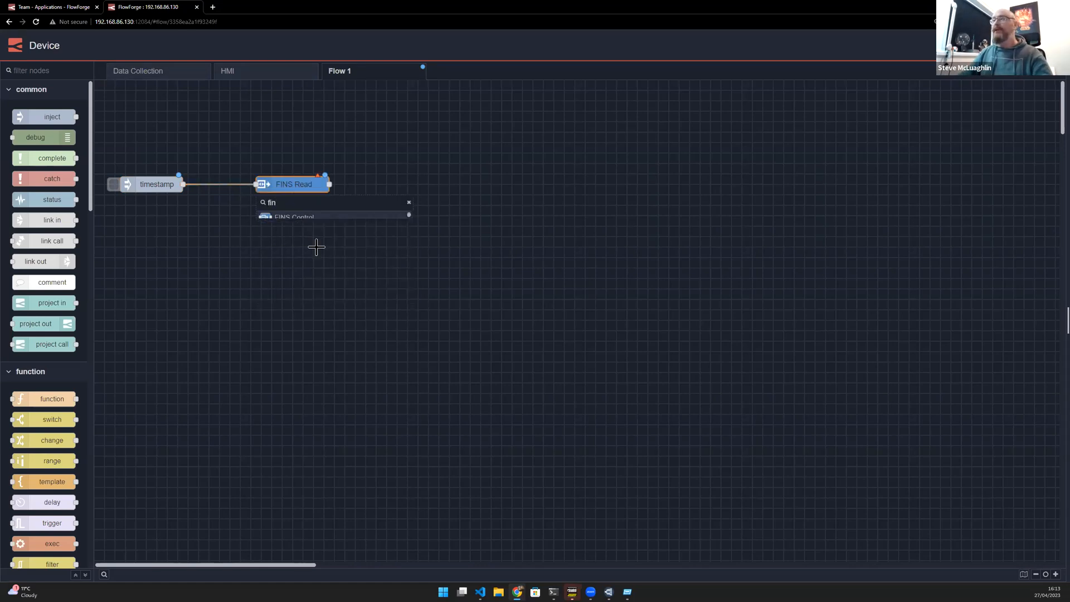
# - Configure the FINS Read node with string address D1000 and count 40
pyautogui.doubleClick(294, 184)
pyautogui.click(846, 199)
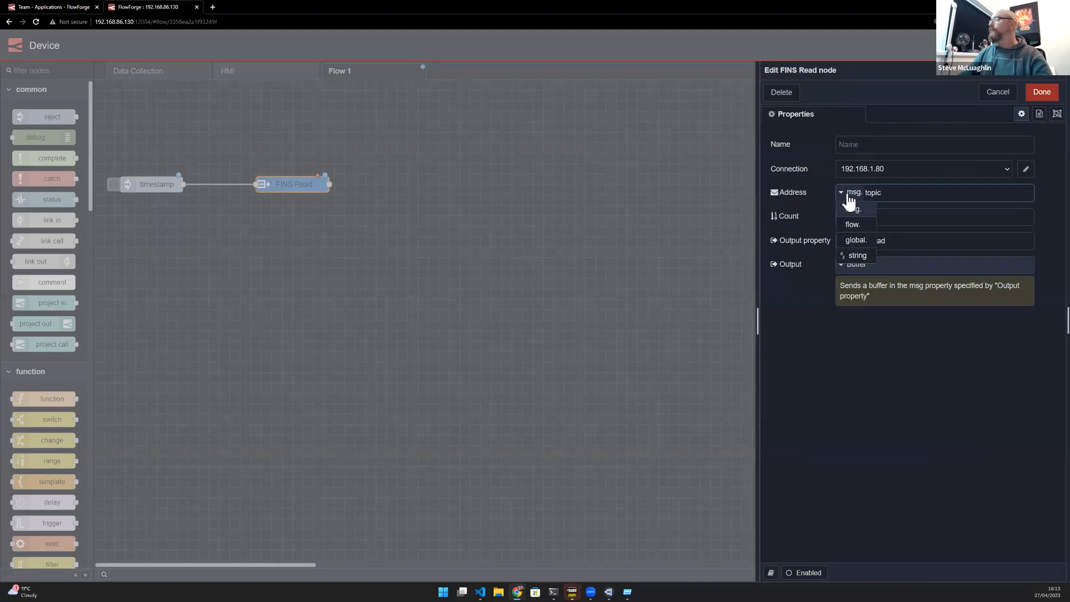
pyautogui.click(847, 251)
pyautogui.doubleClick(889, 189)
pyautogui.write('D1000')
pyautogui.click(893, 215)
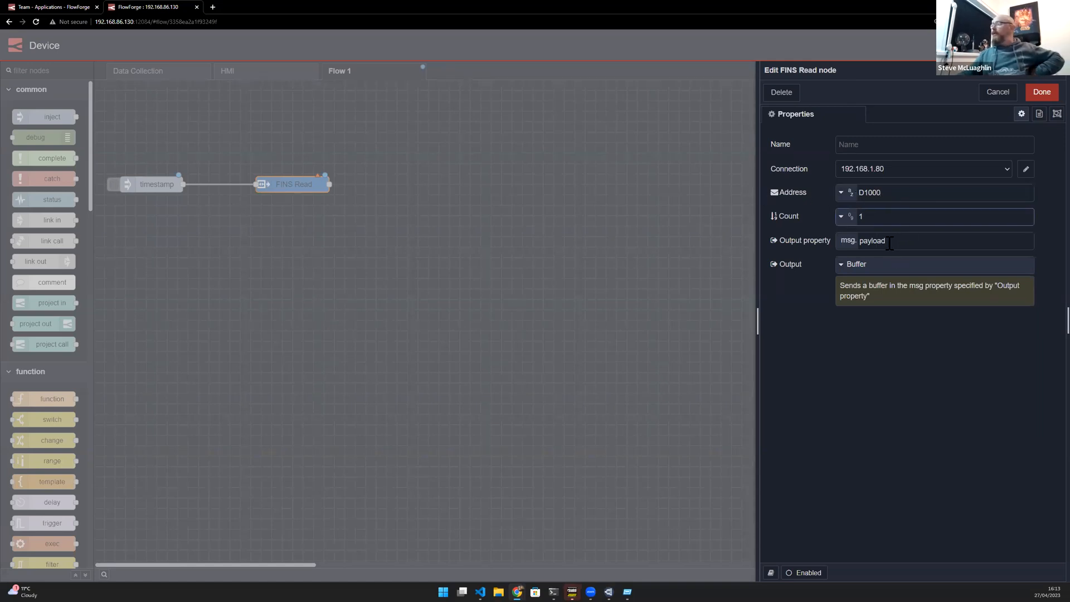
pyautogui.click(896, 196)
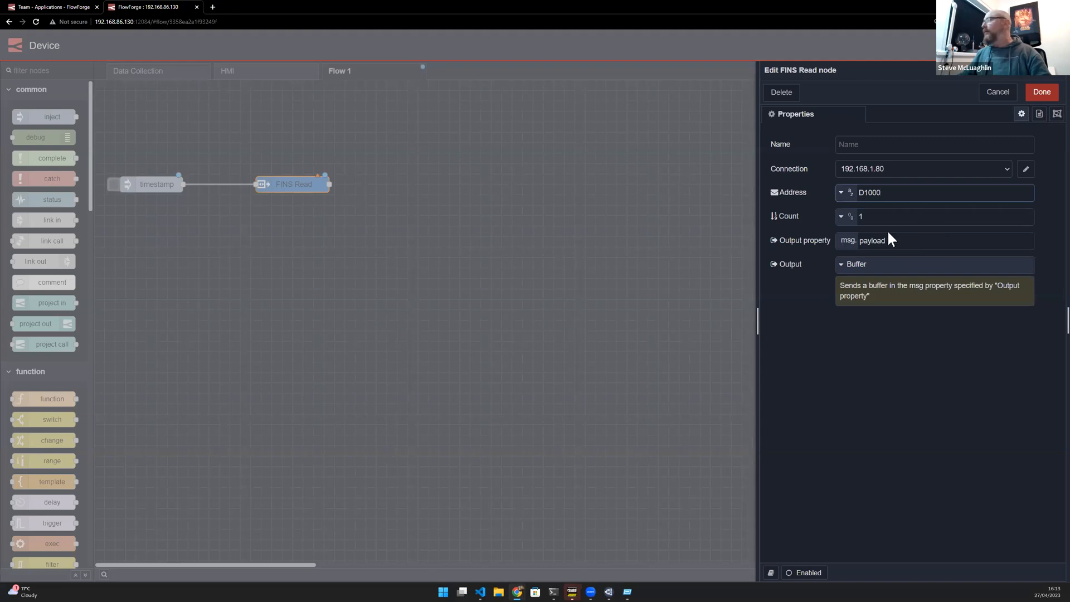
pyautogui.press('Tab')
pyautogui.write('40')
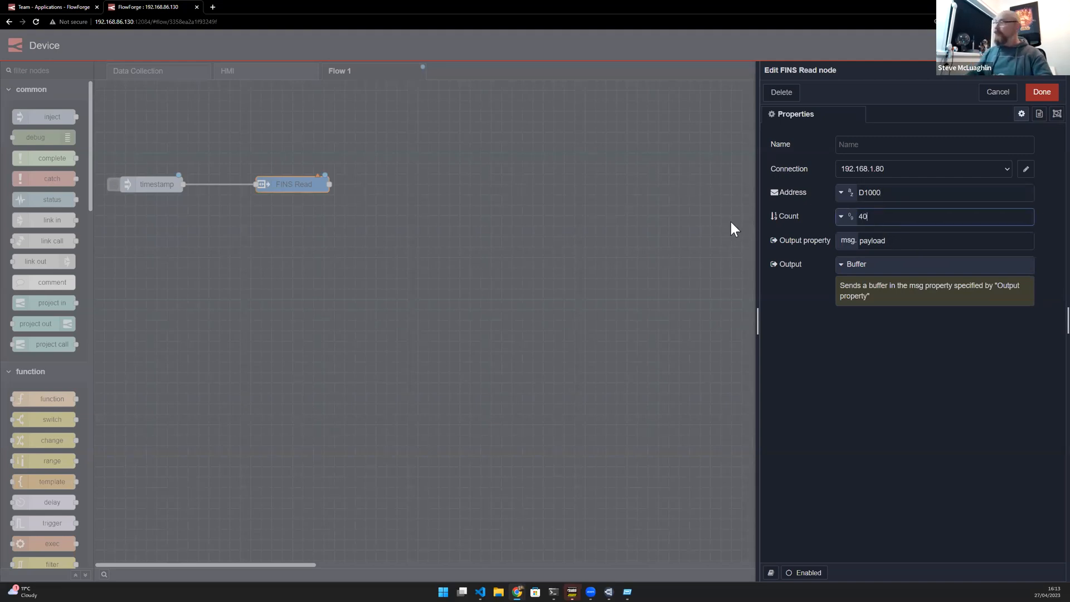
pyautogui.click(1041, 92)
# - Connect a debug node to the FINS Read output and deploy the flow
pyautogui.moveTo(368, 185); pyautogui.dragTo(421, 184)
pyautogui.click(423, 221)
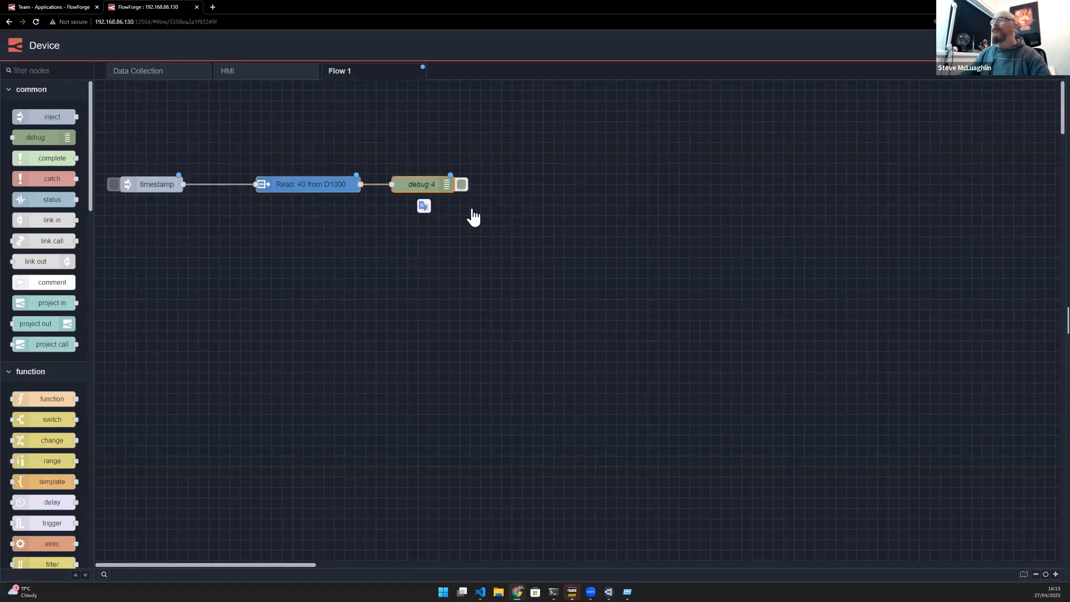
pyautogui.hotkey('ctrl', 'd')
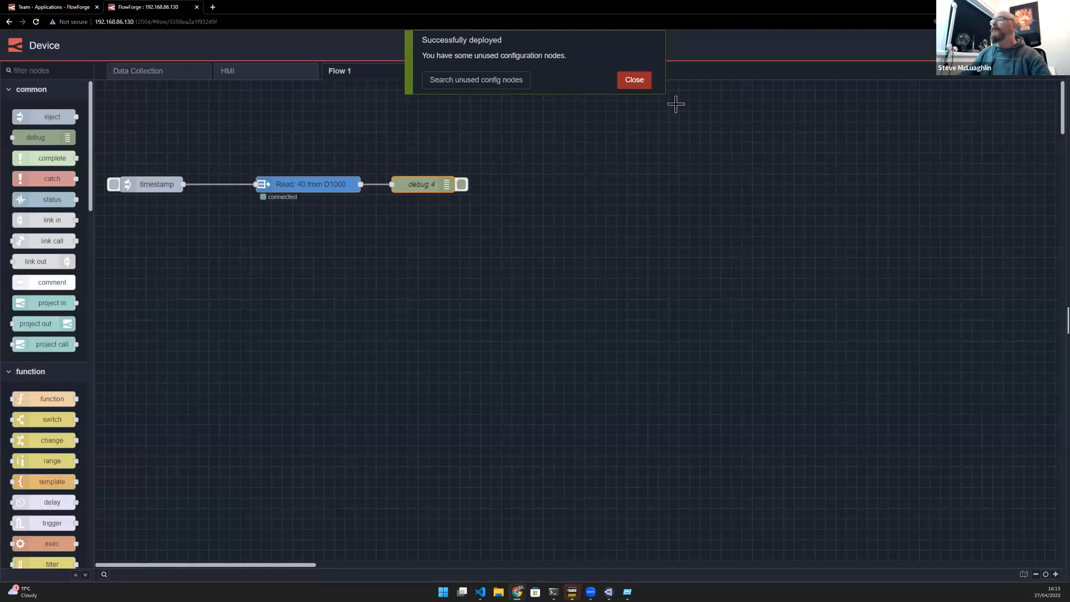
pyautogui.click(638, 83)
# - Open the debug sidebar, clear all messages, and trigger the timestamp inject
pyautogui.hotkey('ctrl', 'space')
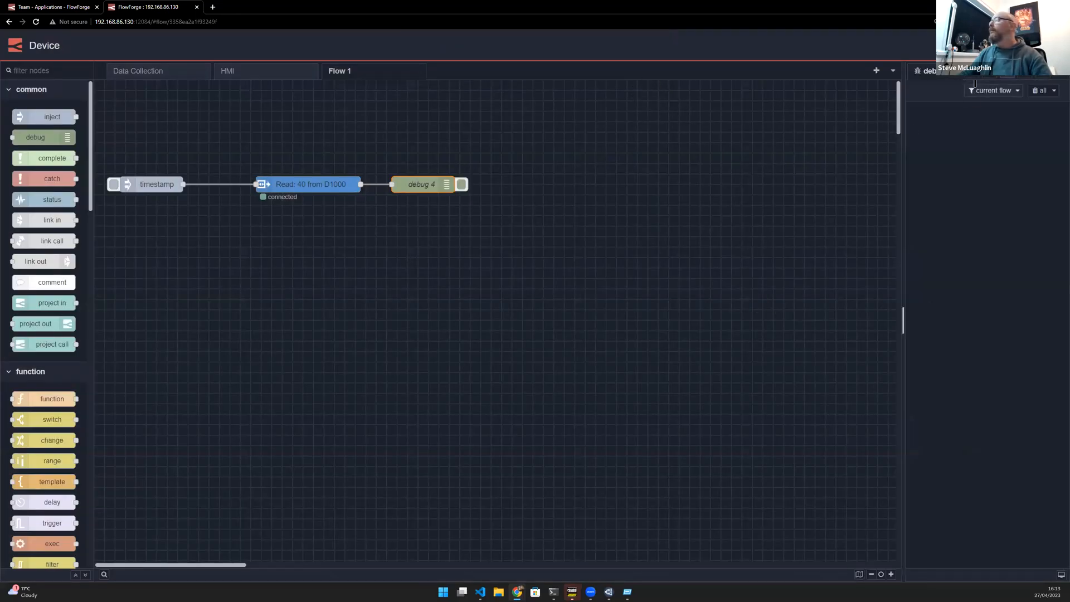
pyautogui.click(1040, 90)
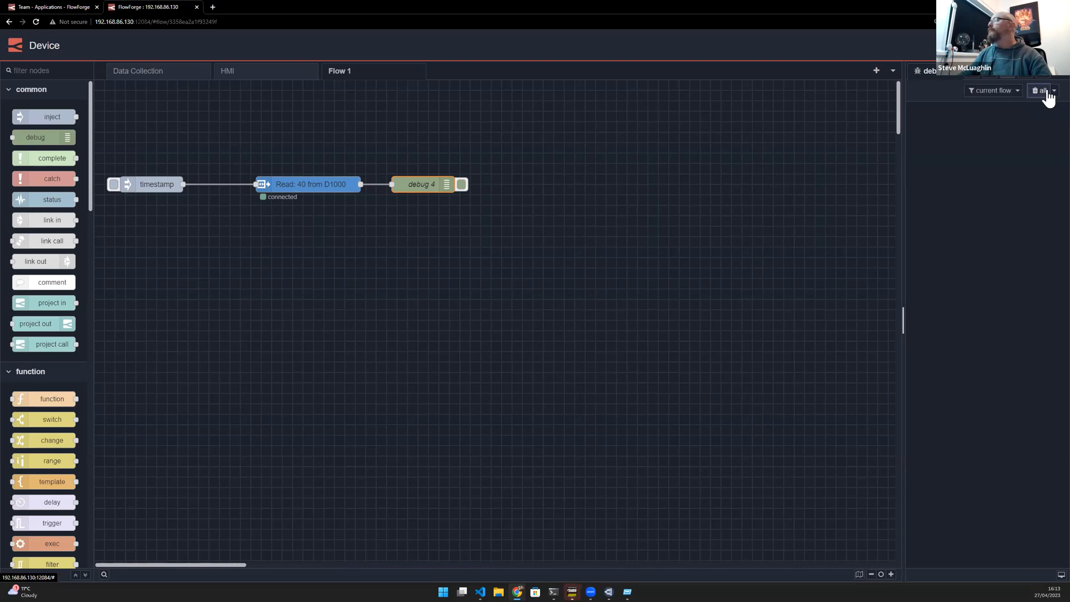
pyautogui.click(114, 184)
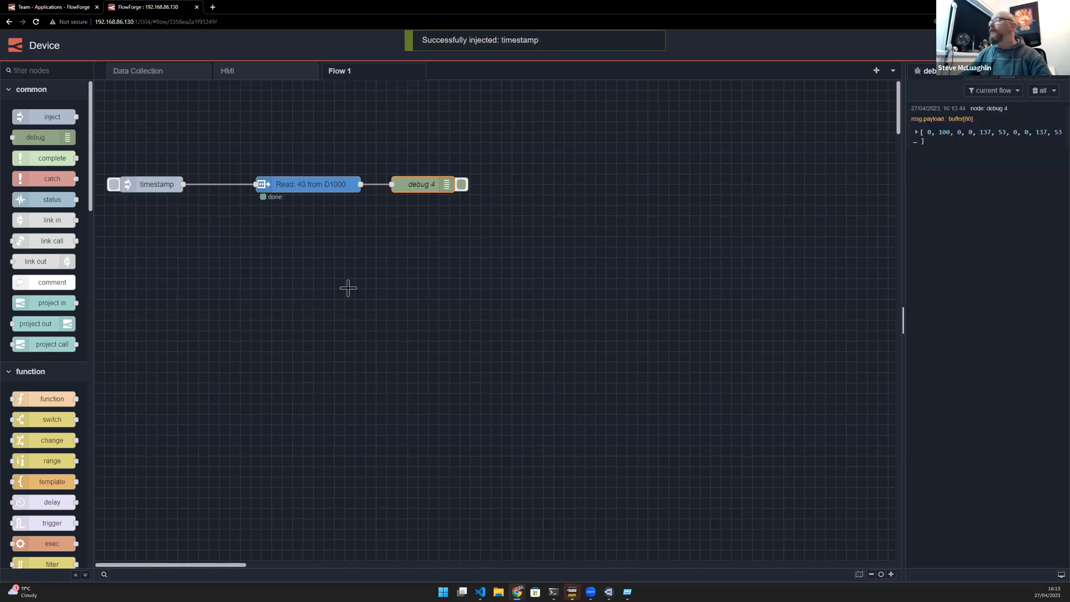
# - Expand the debug buffer output to inspect the returned bytes
pyautogui.click(915, 132)
pyautogui.click(917, 152)
pyautogui.click(917, 143)
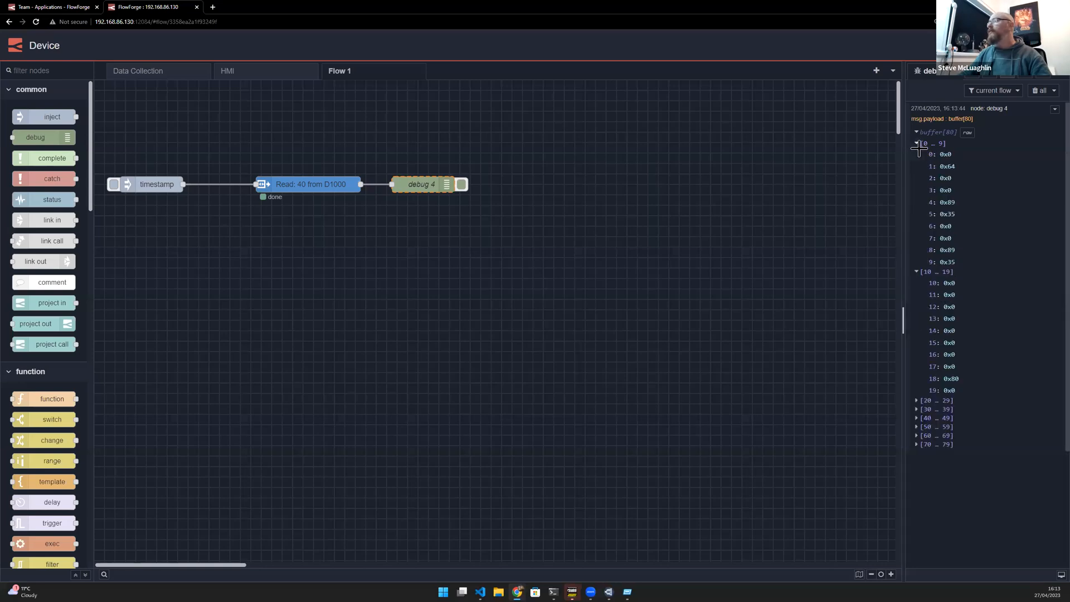
pyautogui.click(916, 400)
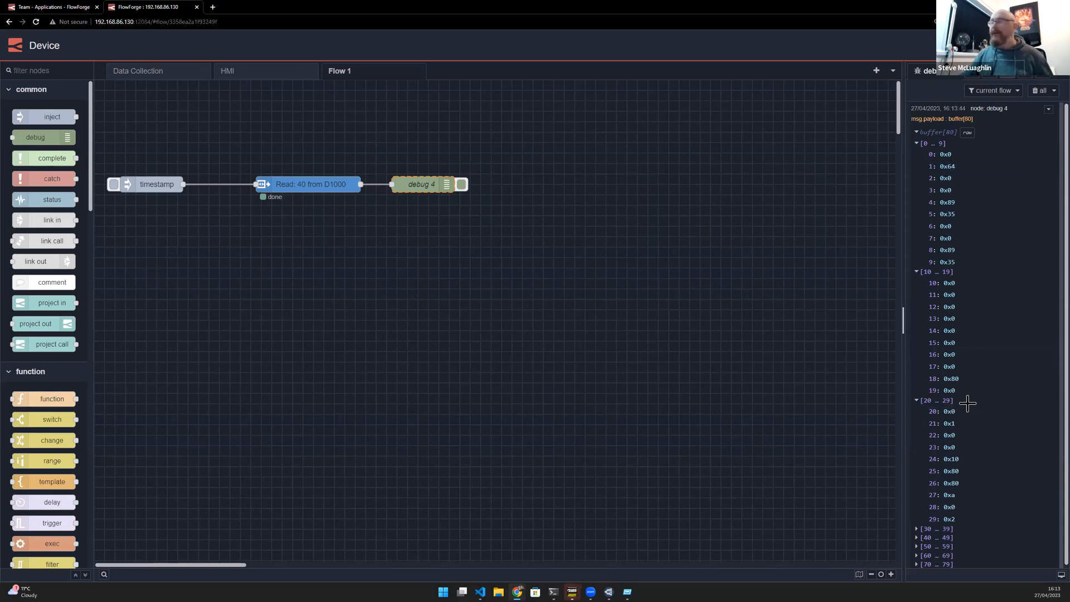
pyautogui.scroll(-1, 967, 403)
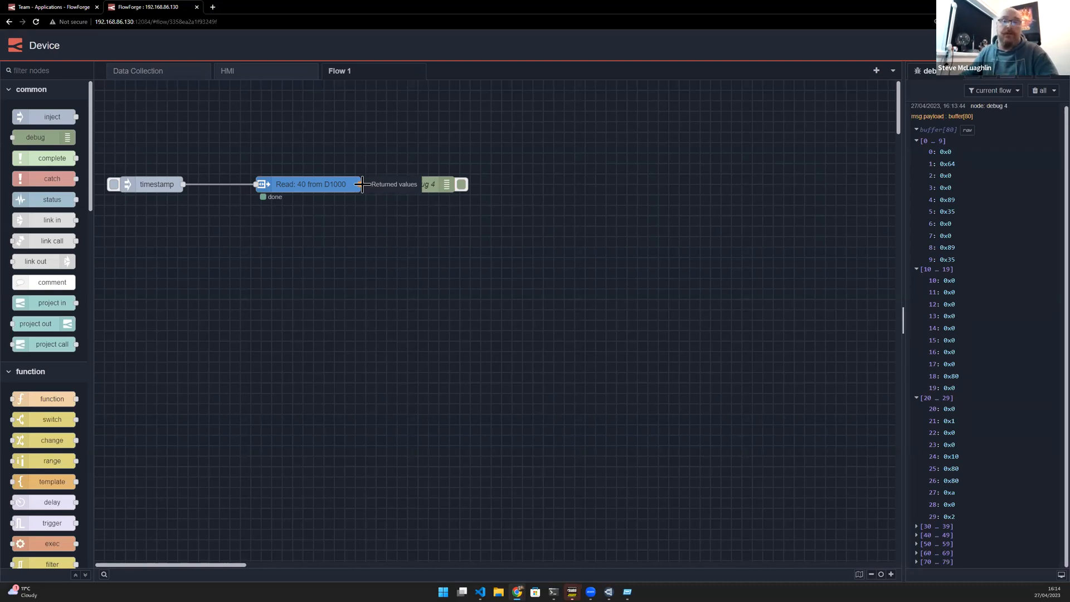
# - Add a buffer-parser node wired to the FINS Read output
pyautogui.moveTo(363, 184); pyautogui.dragTo(254, 262)
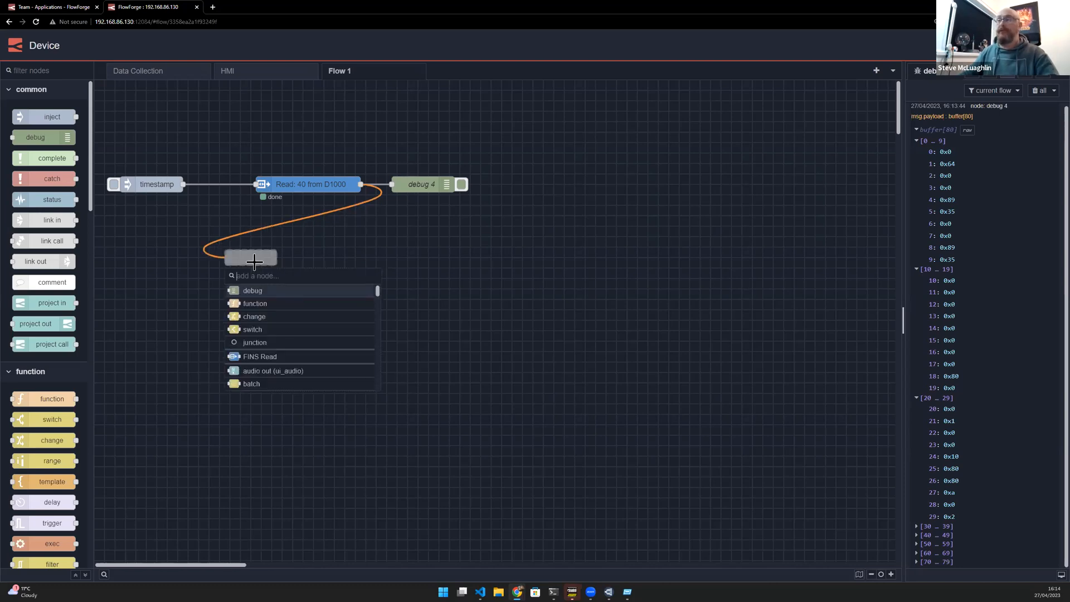
pyautogui.write('pa')
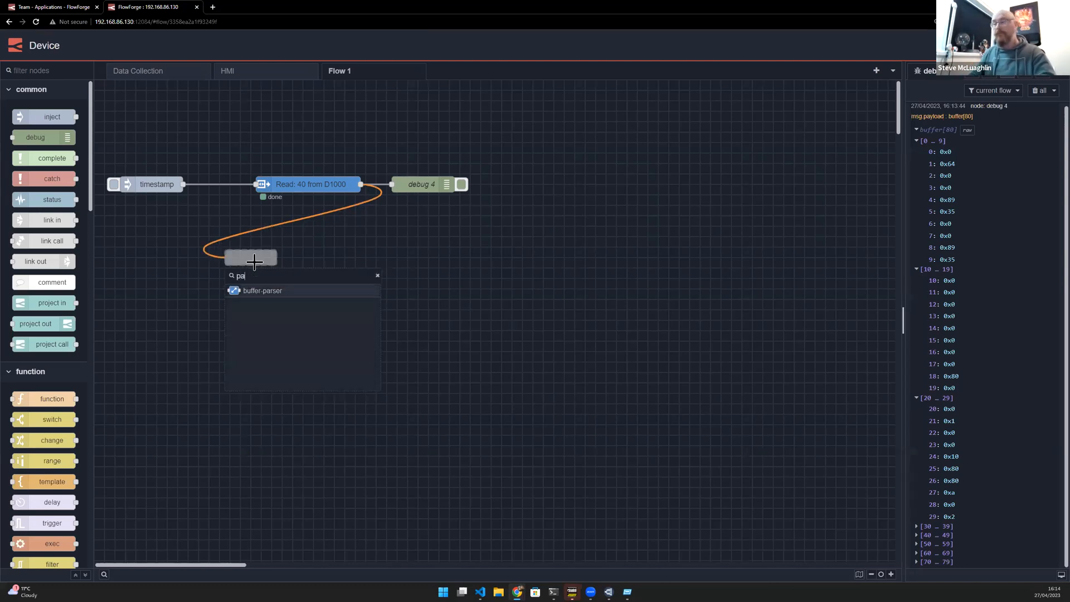
pyautogui.write('r')
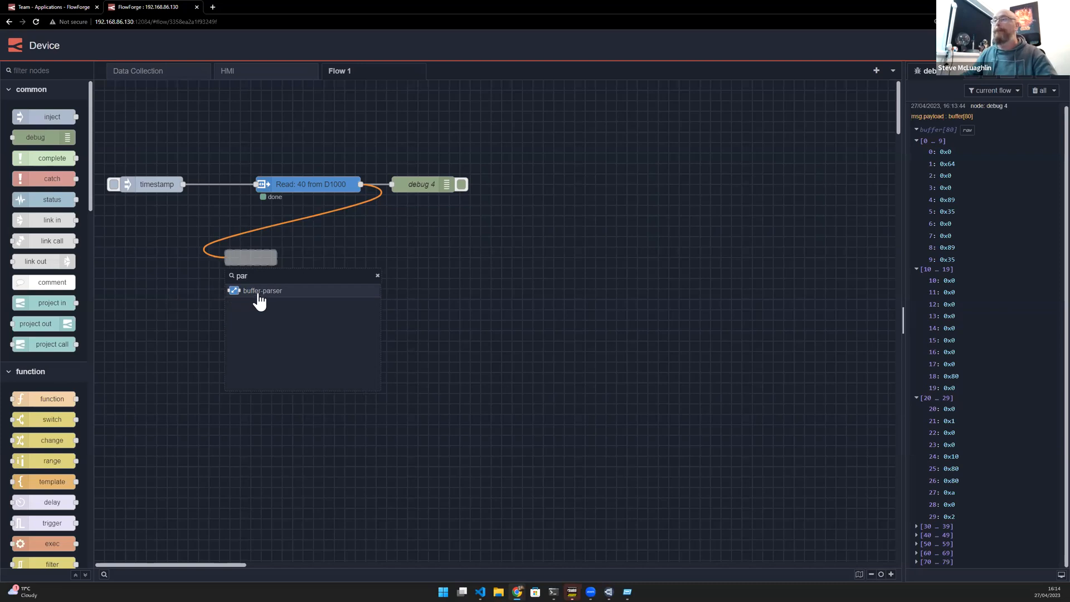
pyautogui.click(254, 292)
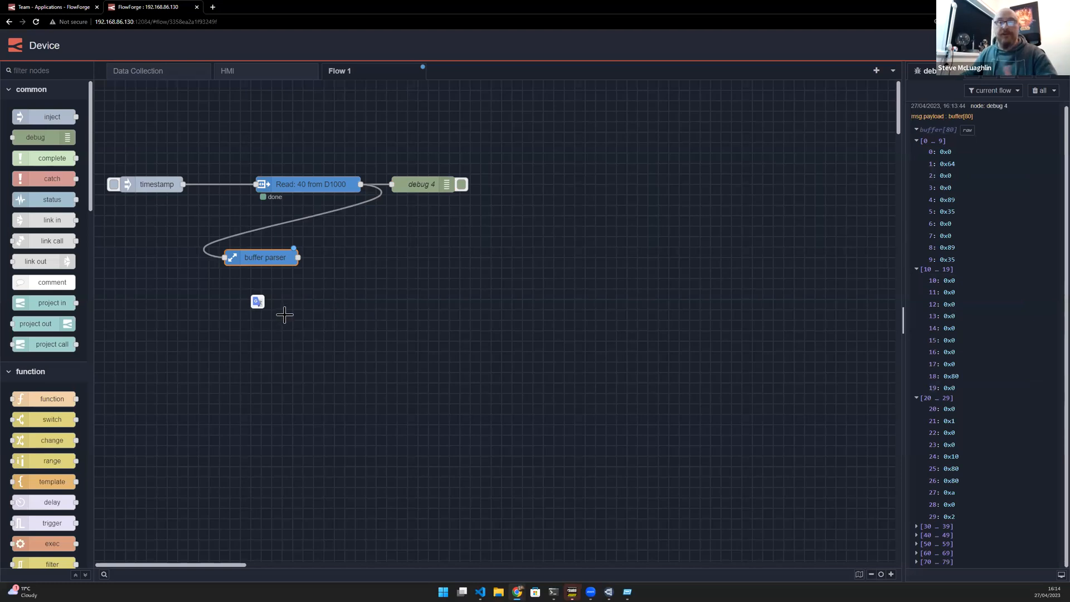
# - Open the buffer-parser node and set its byte swap to swap 16
pyautogui.doubleClick(263, 258)
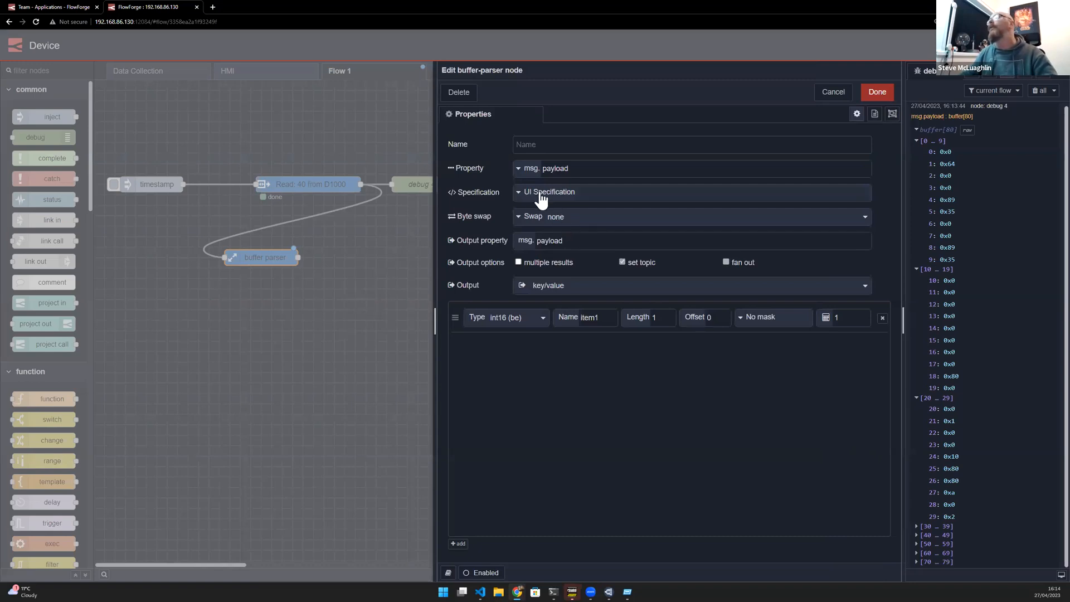
pyautogui.click(559, 221)
pyautogui.click(580, 251)
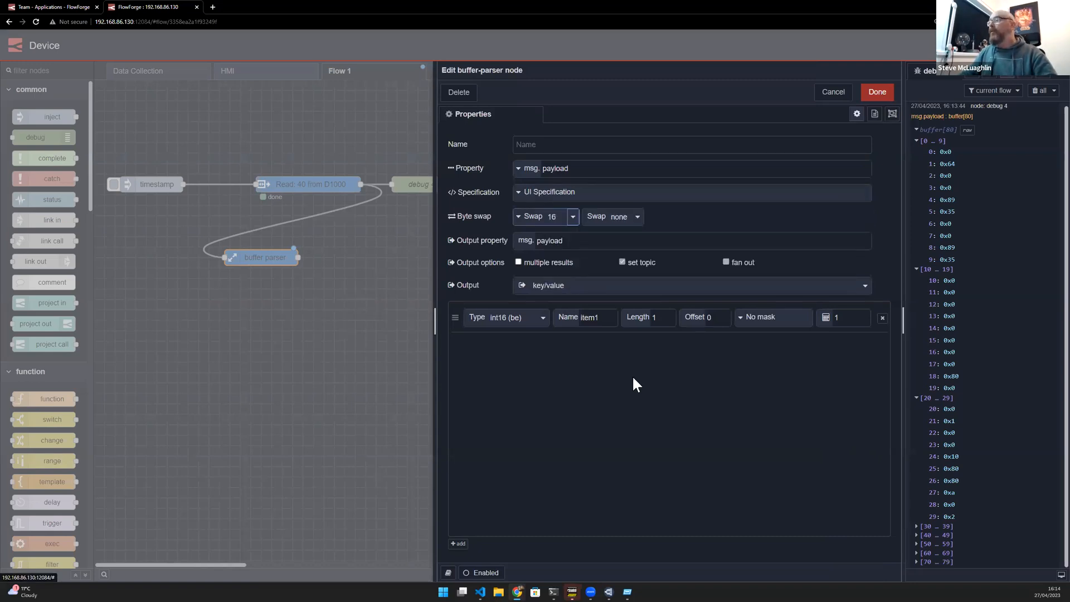
# - Set the first item's type to uint16 (le), its name to prodCount and its offset to 24
pyautogui.click(538, 319)
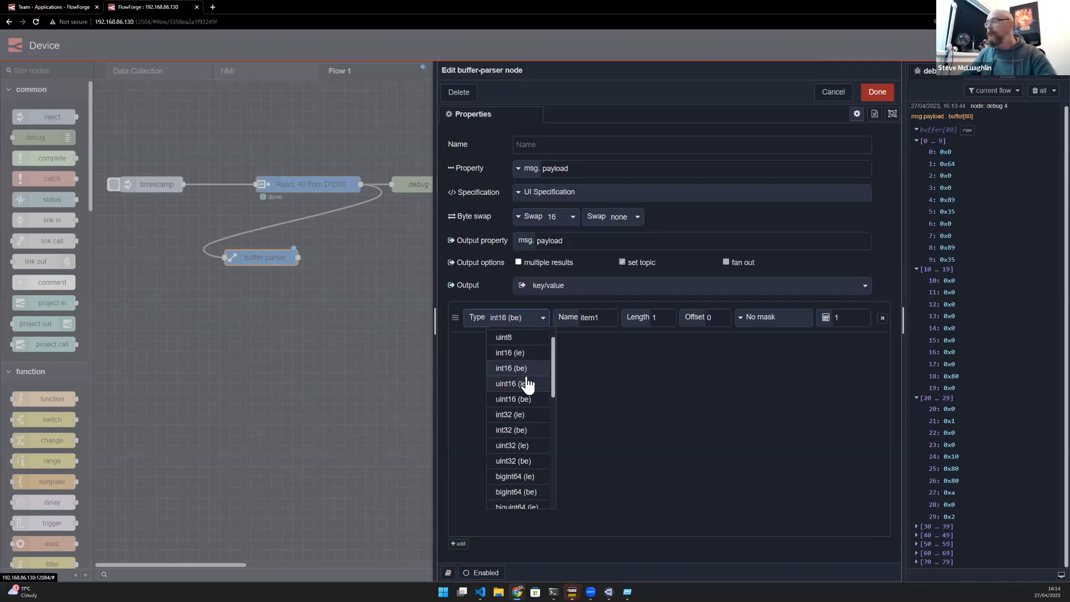
pyautogui.rightClick(521, 415)
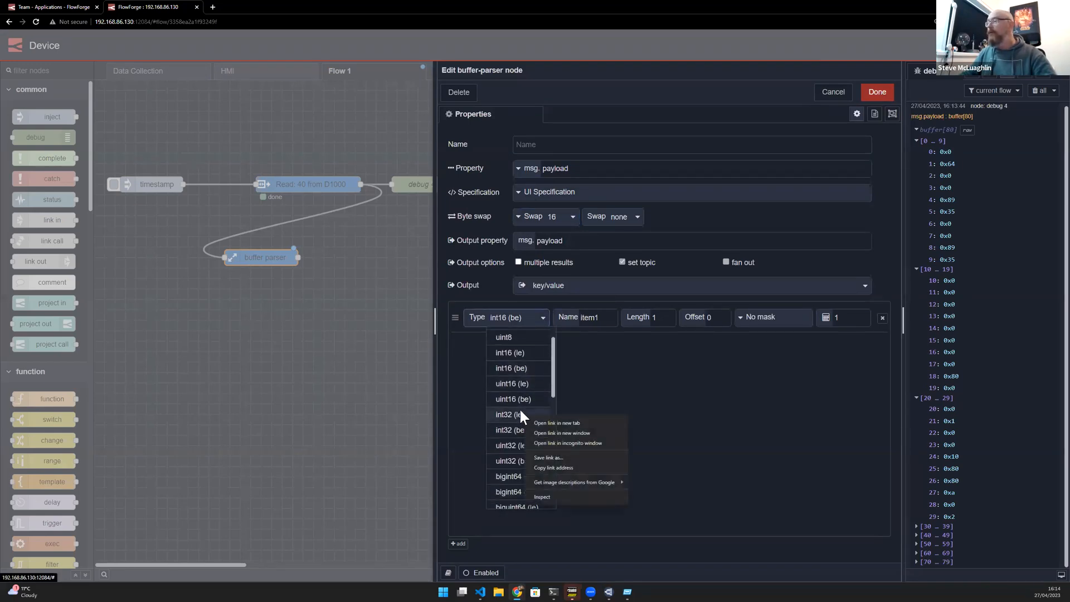
pyautogui.click(516, 383)
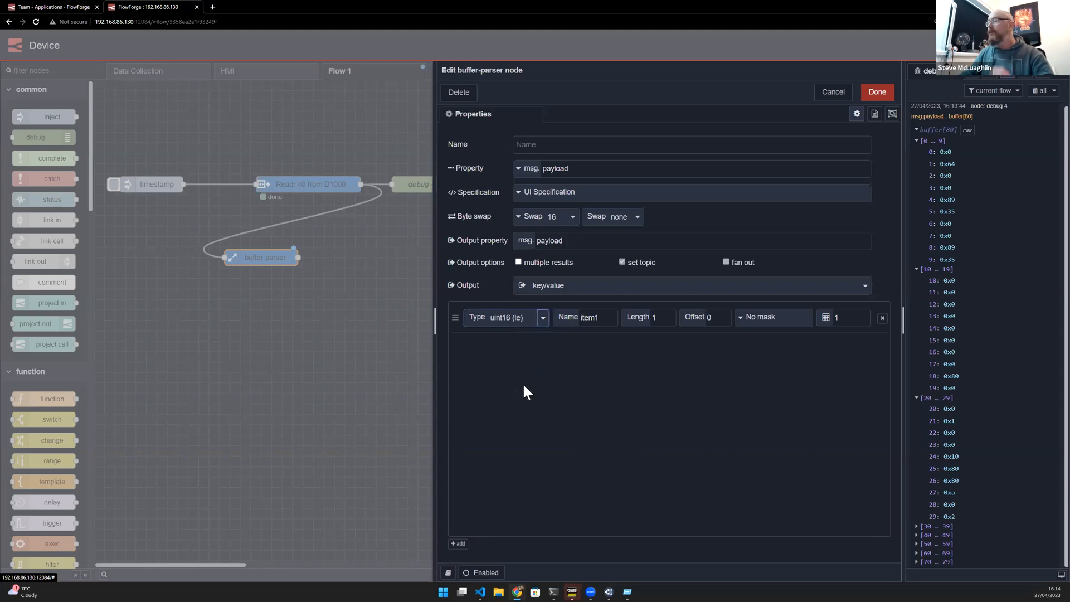
pyautogui.press('Tab')
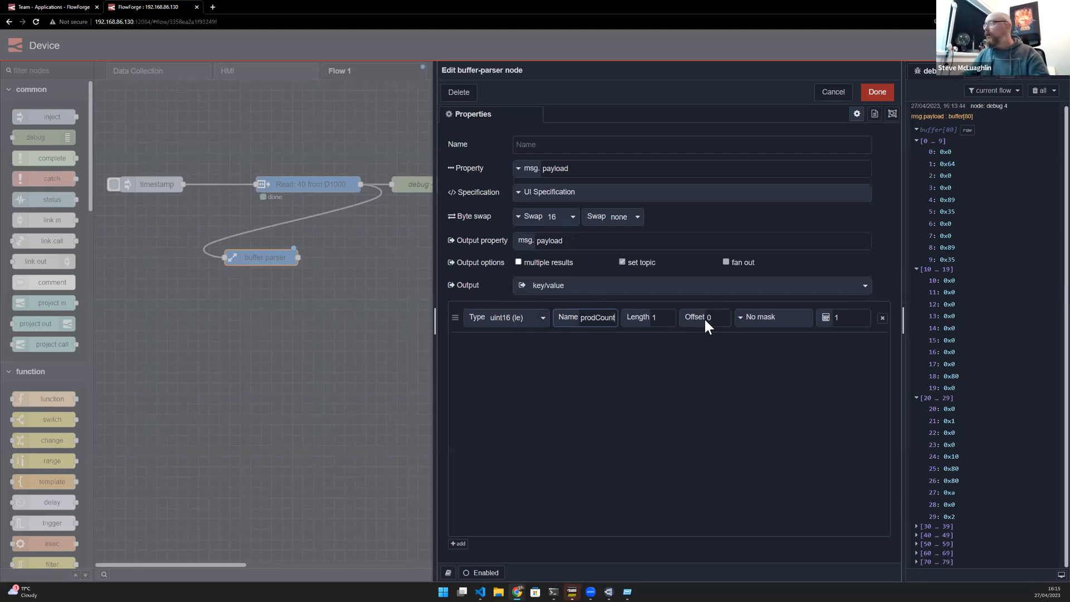
pyautogui.write('22')
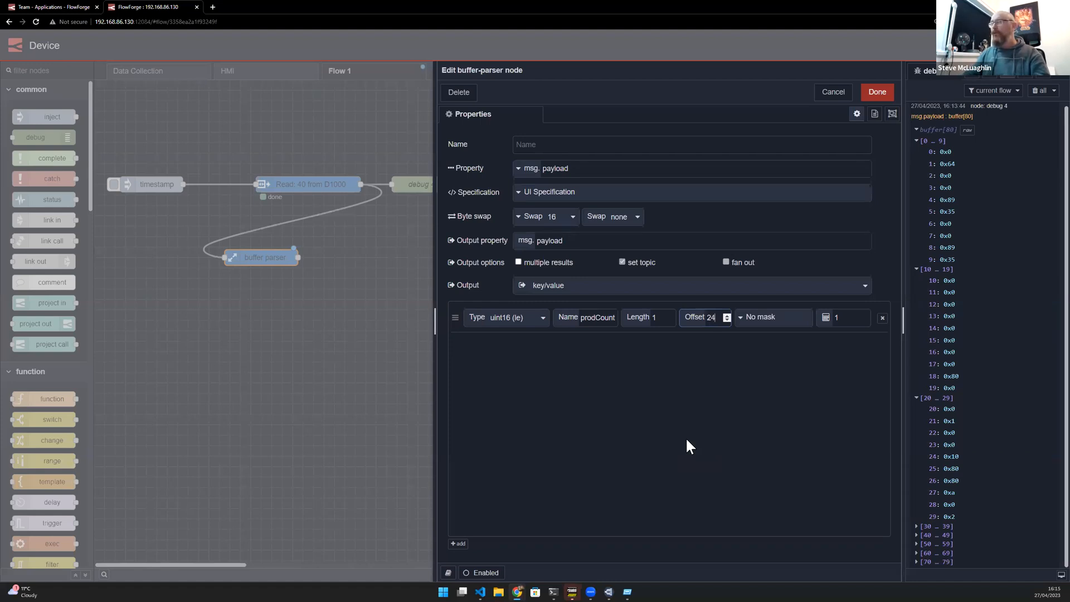
# - Set the prodCount item's offset to 0
pyautogui.click(843, 322)
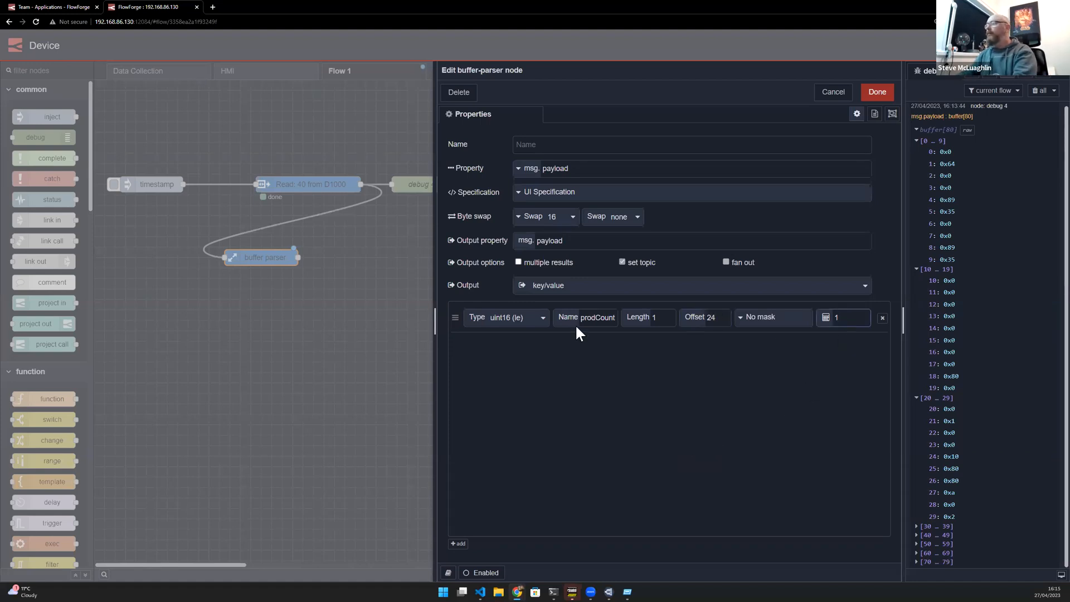
pyautogui.click(503, 322)
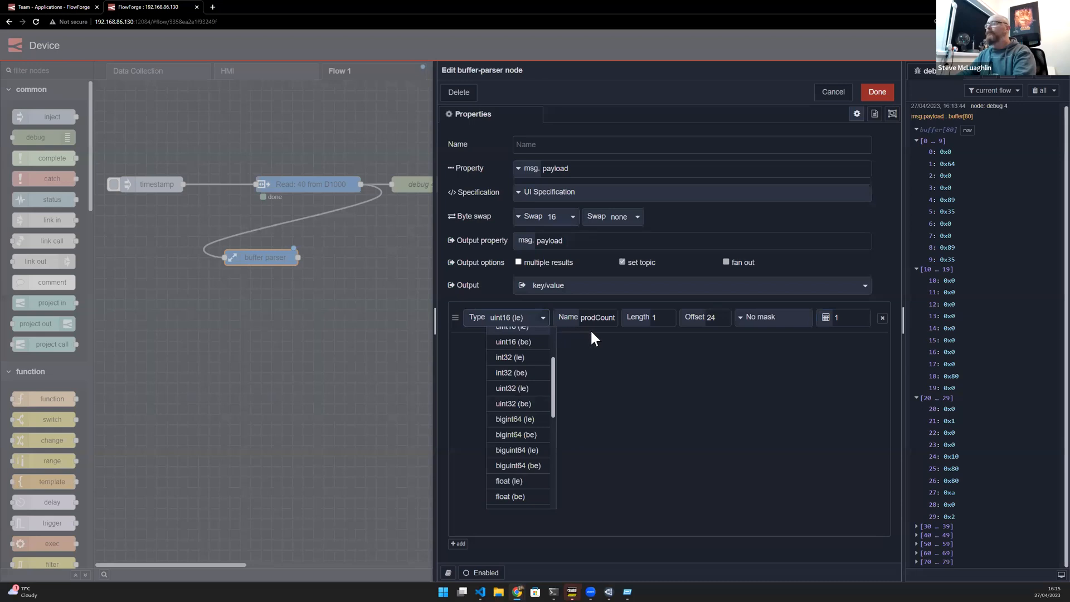
pyautogui.click(590, 328)
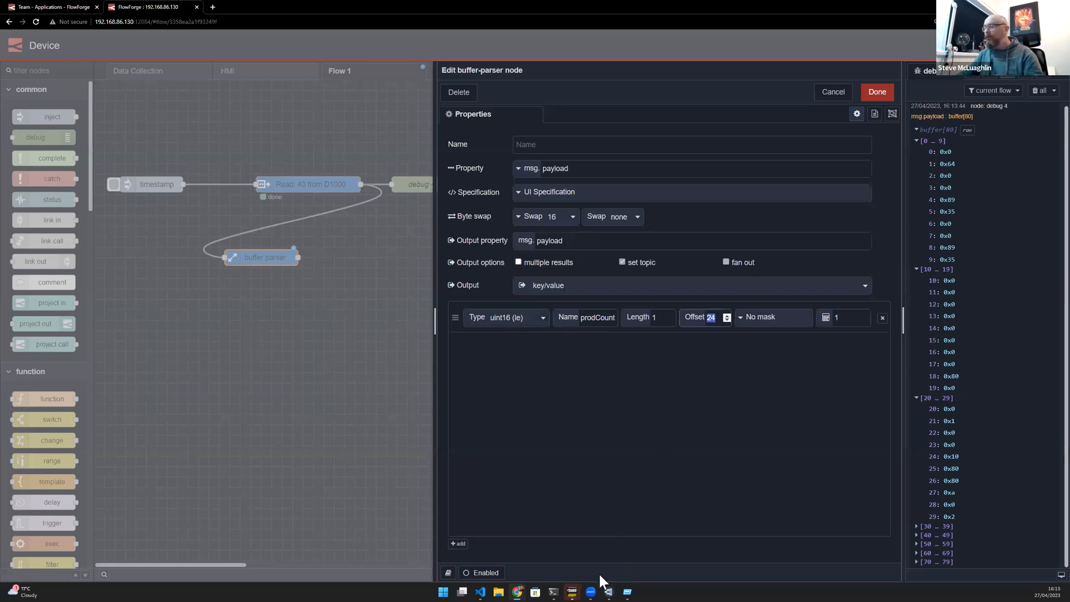
pyautogui.moveTo(517, 591)
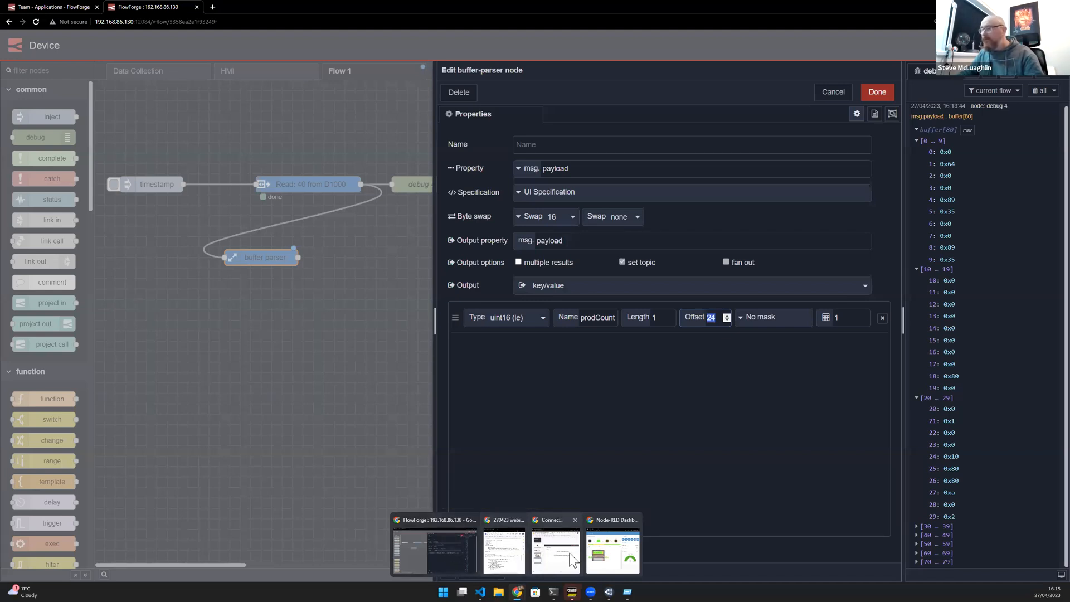
pyautogui.click(685, 322)
pyautogui.write('0')
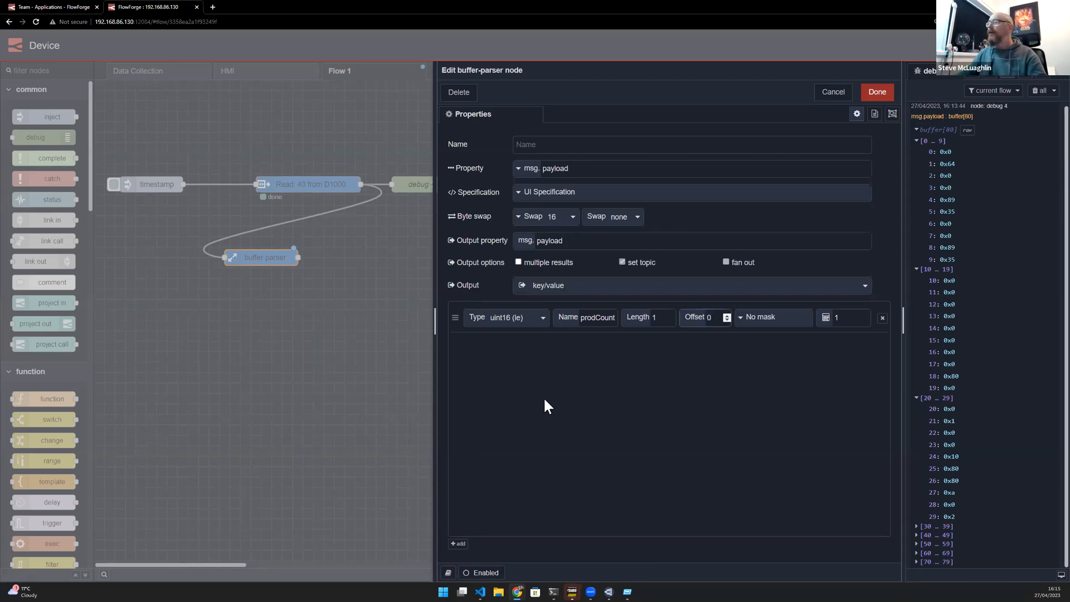
# - Add a second parser item named scrapCount at offset 2 and close the buffer-parser editor
pyautogui.click(457, 543)
pyautogui.doubleClick(590, 345)
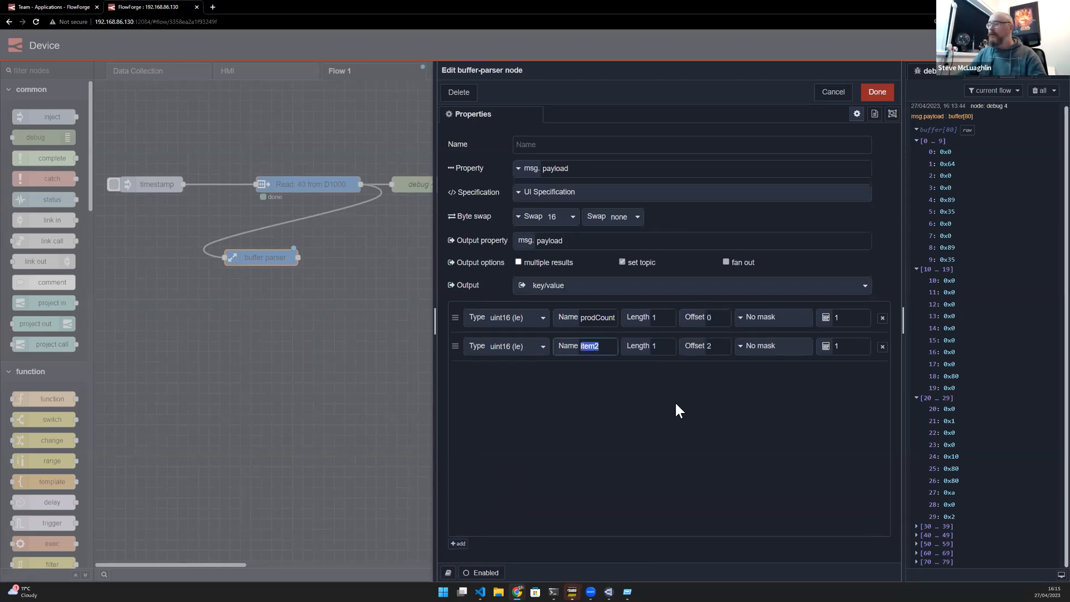
pyautogui.write('scrp')
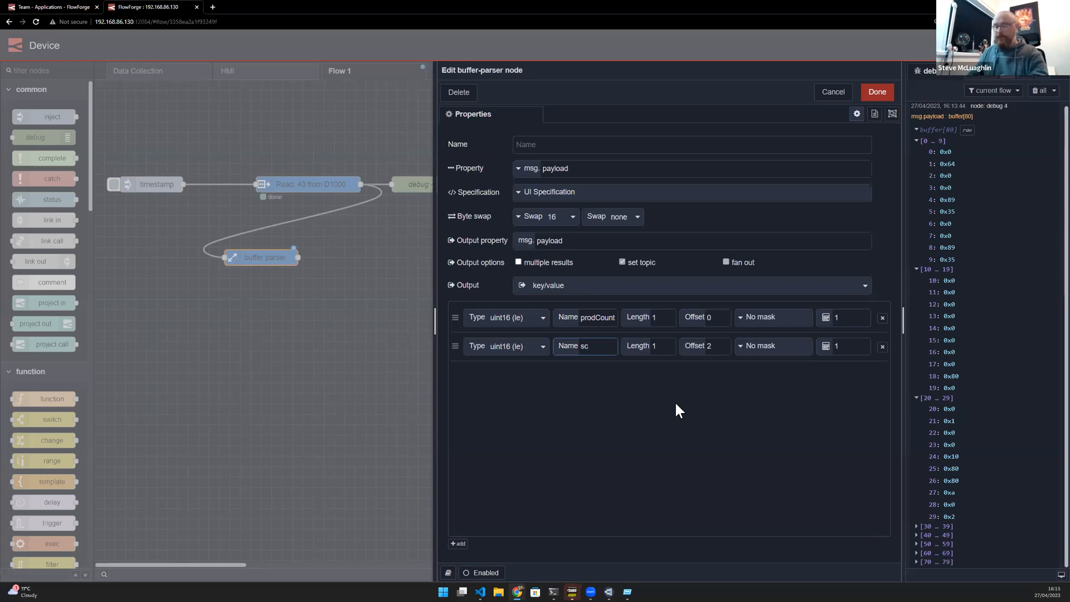
pyautogui.press('BackSpace')
pyautogui.write('apCount')
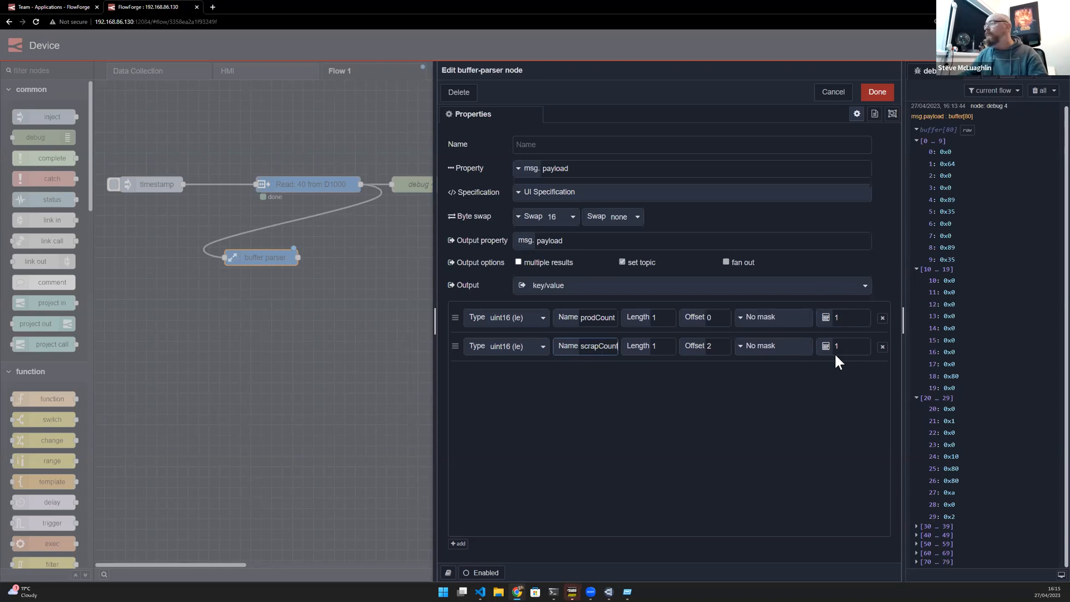
pyautogui.click(877, 92)
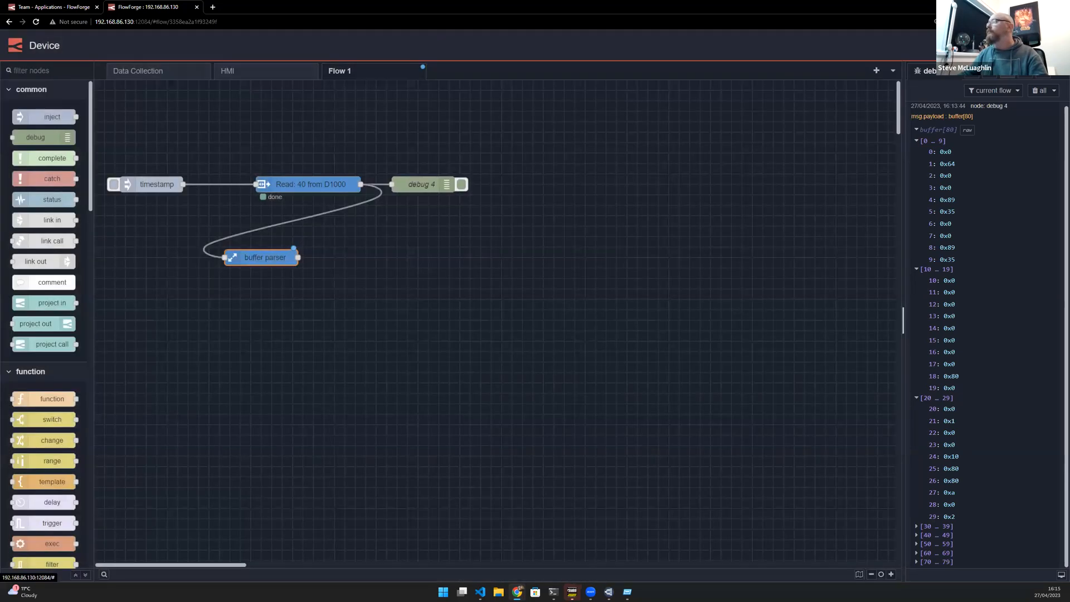
# - Deploy the flow and clear the debug messages
pyautogui.click(978, 45)
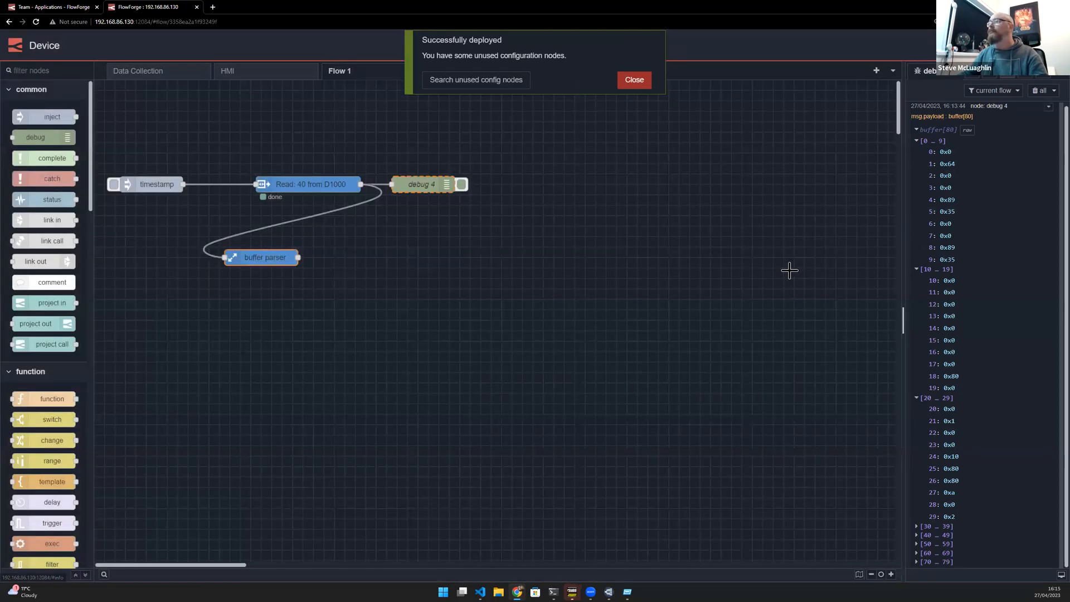
pyautogui.click(636, 83)
pyautogui.click(1039, 91)
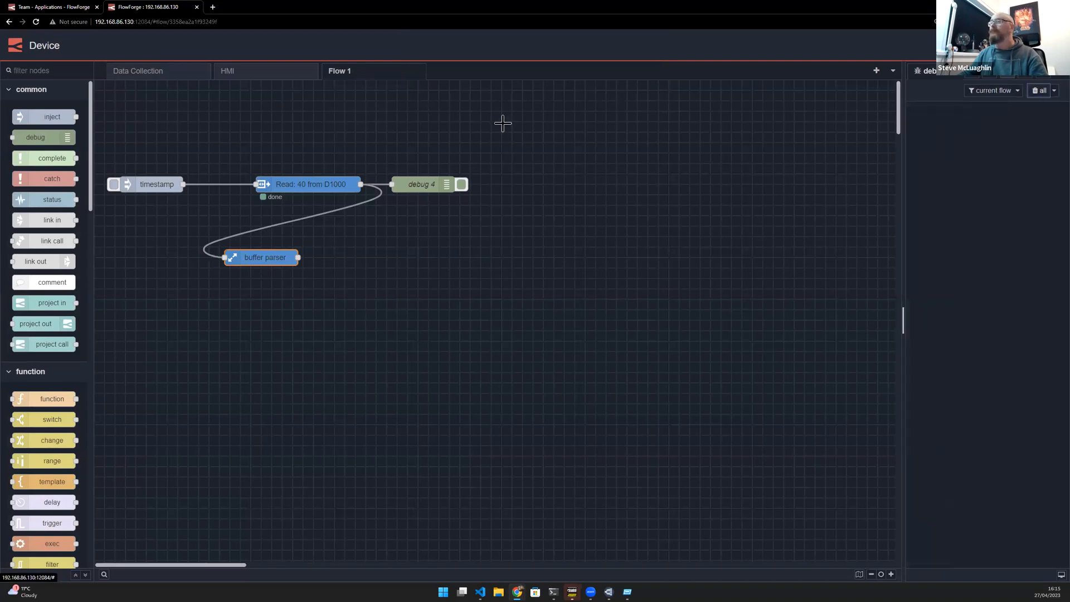
# - Duplicate the debug node and wire the copy to the buffer-parser output
pyautogui.click(429, 185)
pyautogui.hotkey('ctrl', 'c')
pyautogui.hotkey('ctrl', 'v')
pyautogui.click(353, 257)
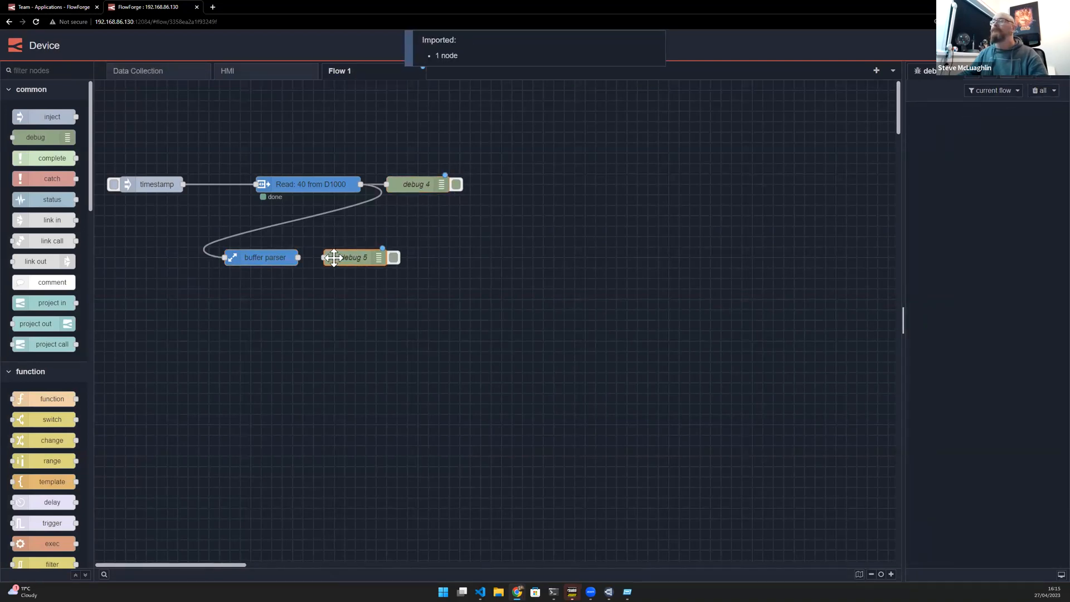
pyautogui.moveTo(301, 256); pyautogui.dragTo(324, 257)
# - Redeploy the flow, clear the debug messages and trigger the timestamp inject
pyautogui.click(456, 185)
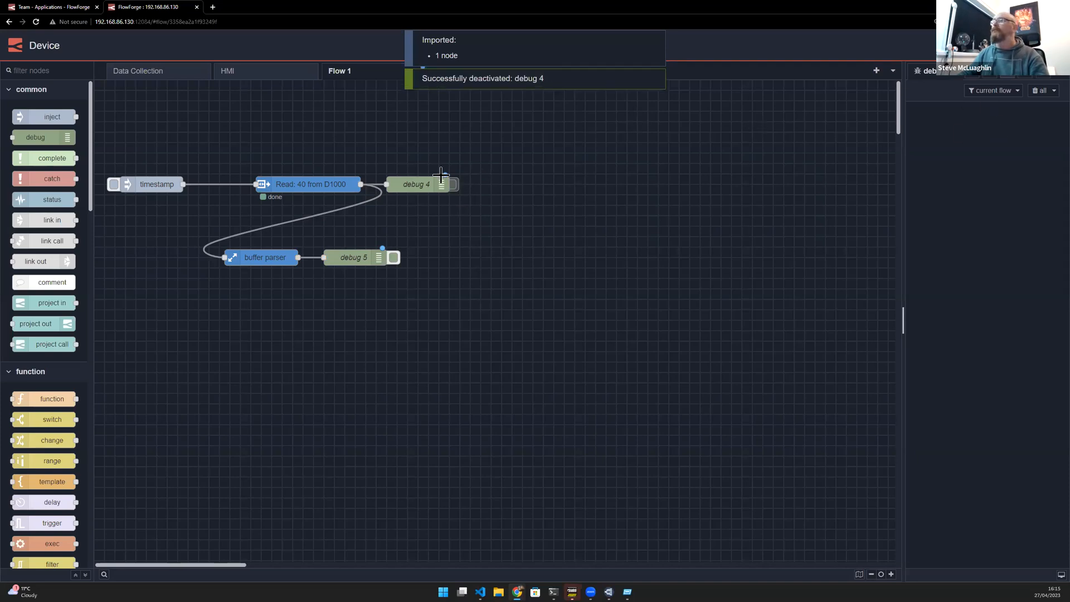
pyautogui.click(455, 184)
pyautogui.click(993, 46)
pyautogui.click(1039, 91)
pyautogui.click(113, 187)
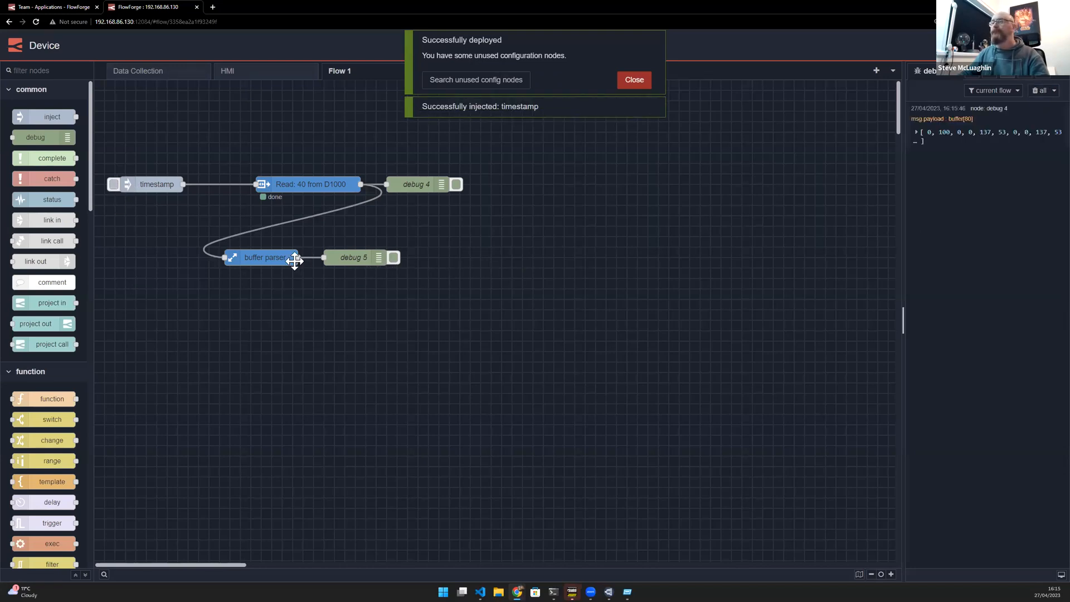
# - Inspect the debug buffer and the buffer-parser item settings, redeploy the flow and trigger the inject again
pyautogui.click(933, 139)
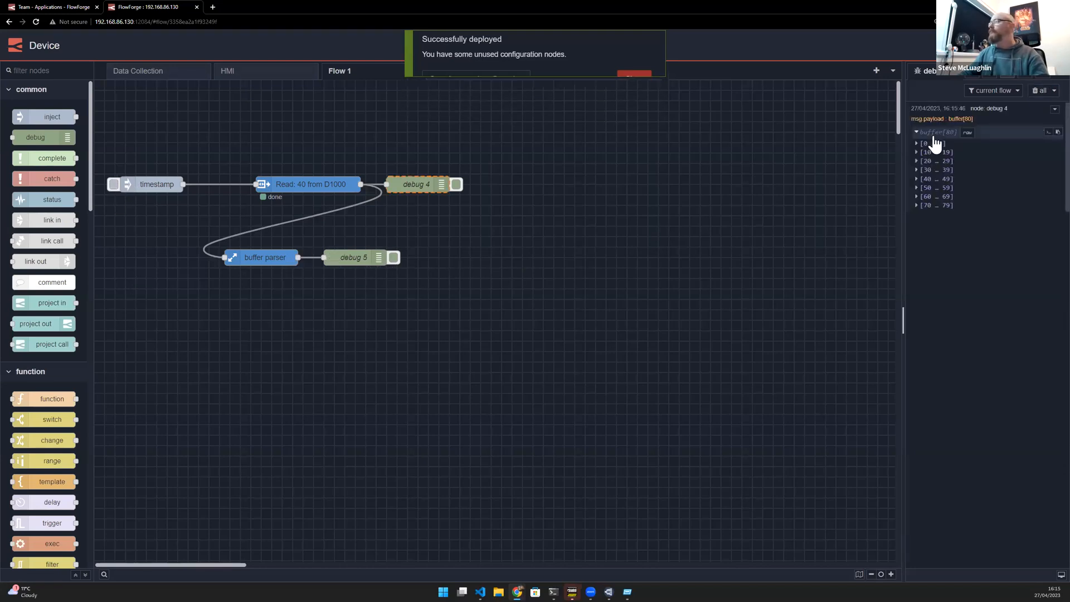
pyautogui.click(361, 253)
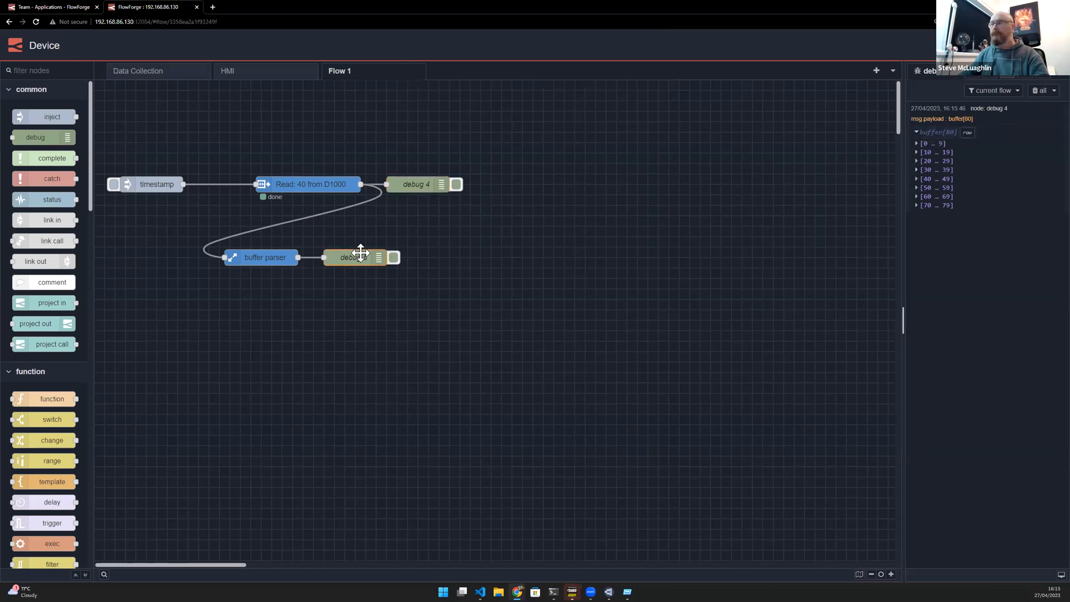
pyautogui.press('Return')
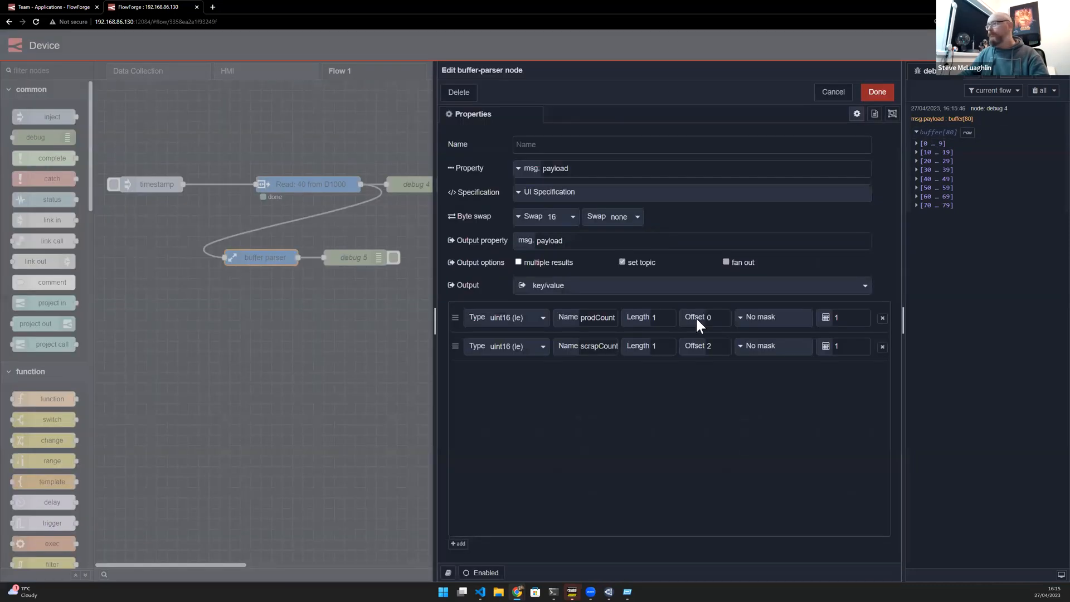
pyautogui.click(599, 350)
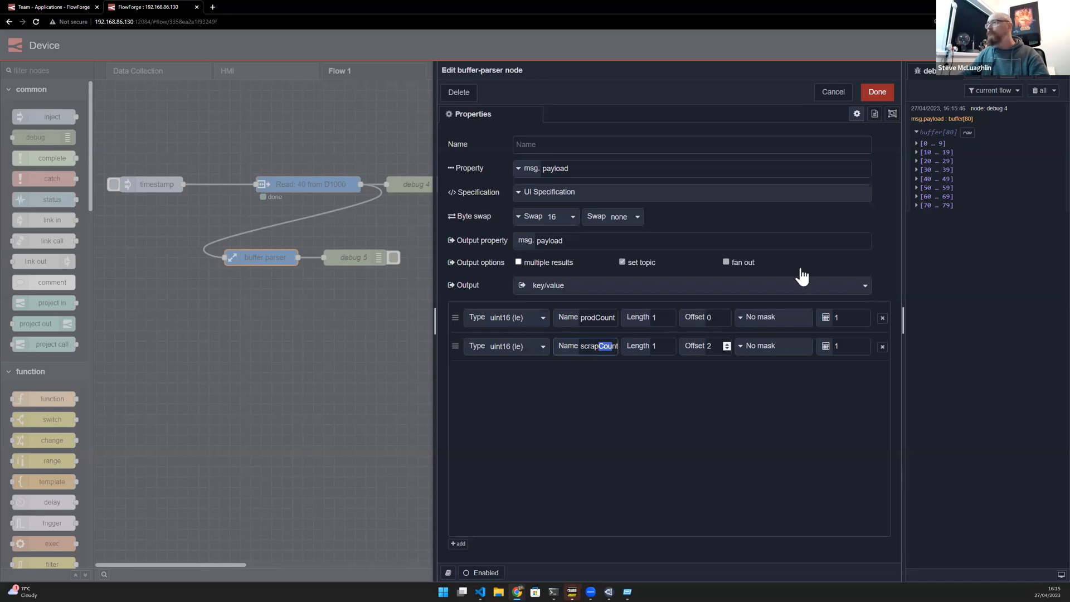
pyautogui.click(877, 98)
pyautogui.click(997, 44)
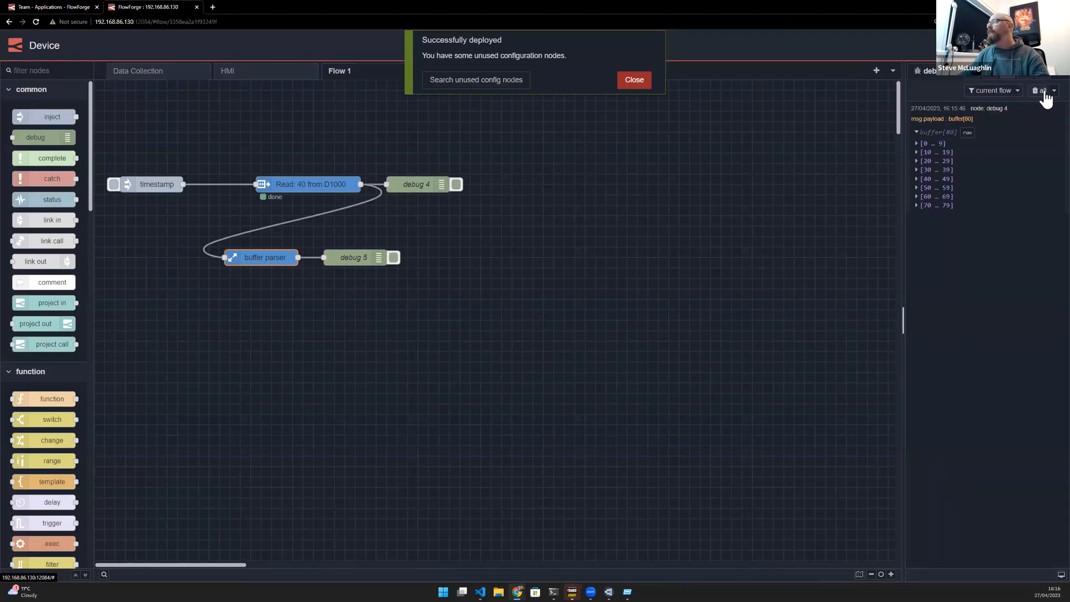
pyautogui.click(114, 184)
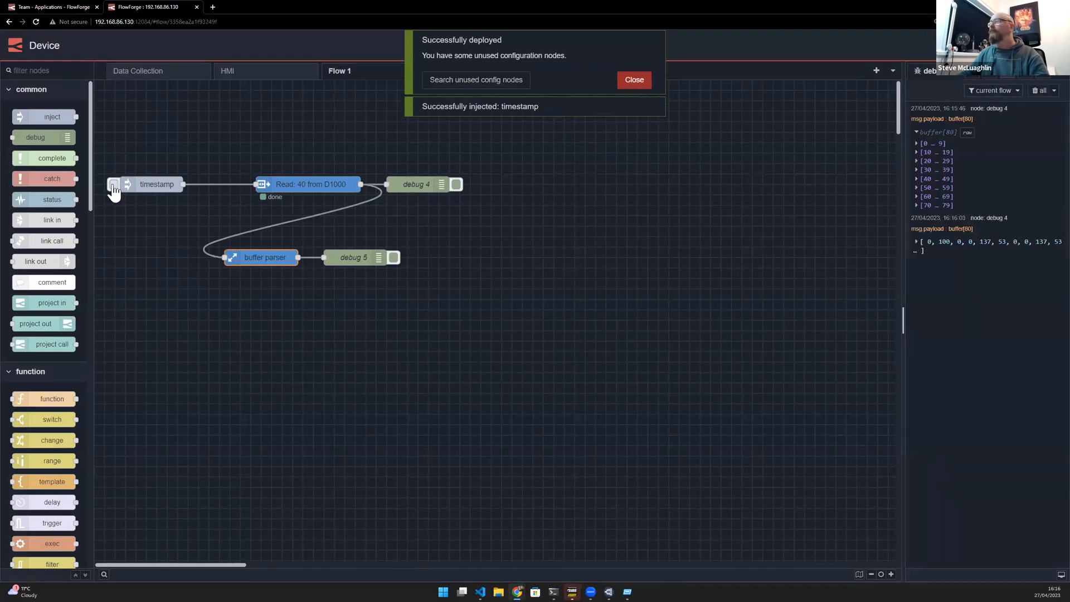
# - Replace the buffer-parser node with a pasted copy wired between the Read node and debug 5
pyautogui.hotkey('ctrl', 'c')
pyautogui.hotkey('ctrl', 'v')
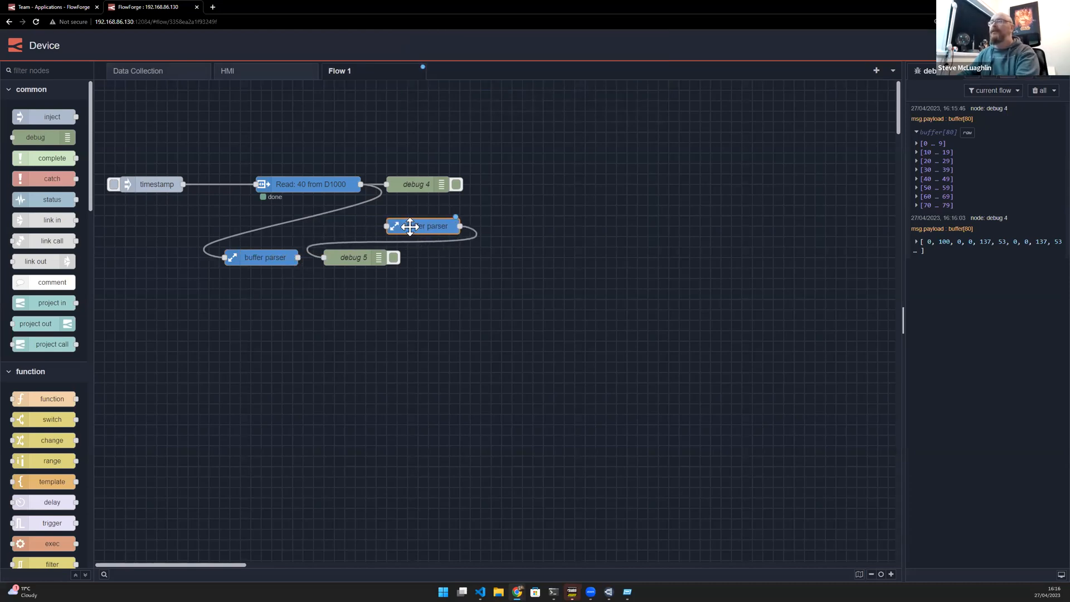
pyautogui.doubleClick(425, 228)
pyautogui.click(826, 91)
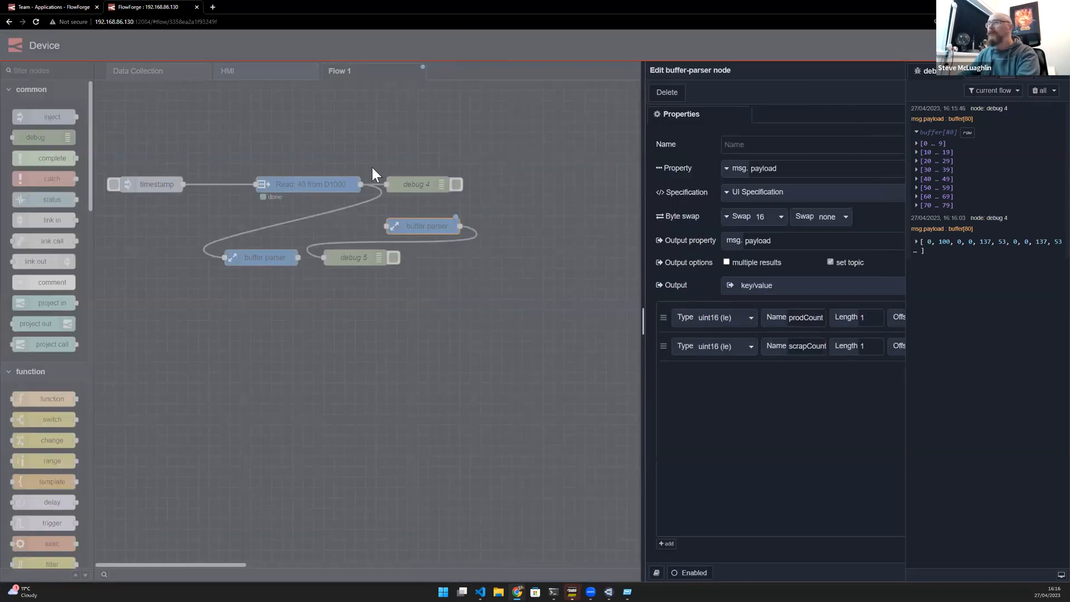
pyautogui.click(362, 199)
pyautogui.press('Delete')
pyautogui.moveTo(401, 230); pyautogui.dragTo(480, 259)
pyautogui.click(270, 259)
pyautogui.press('Delete')
pyautogui.click(390, 259)
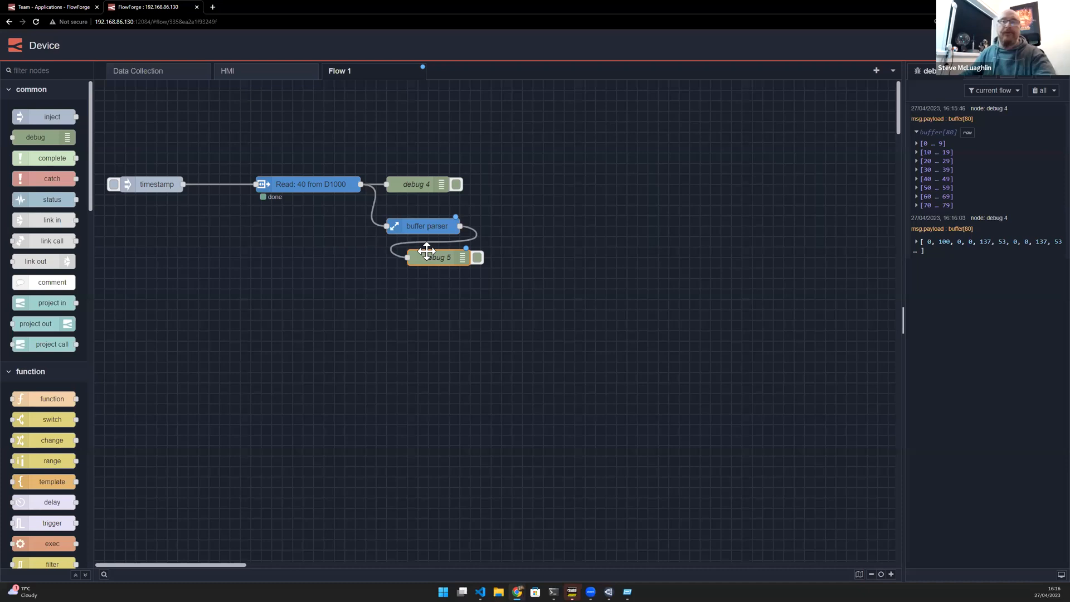
# - Rearrange the nodes into a tidy layout, aligning timestamp, Read, debug 4 in a row above the parser branch
pyautogui.moveTo(422, 225); pyautogui.dragTo(338, 256)
pyautogui.moveTo(420, 183); pyautogui.dragTo(452, 224)
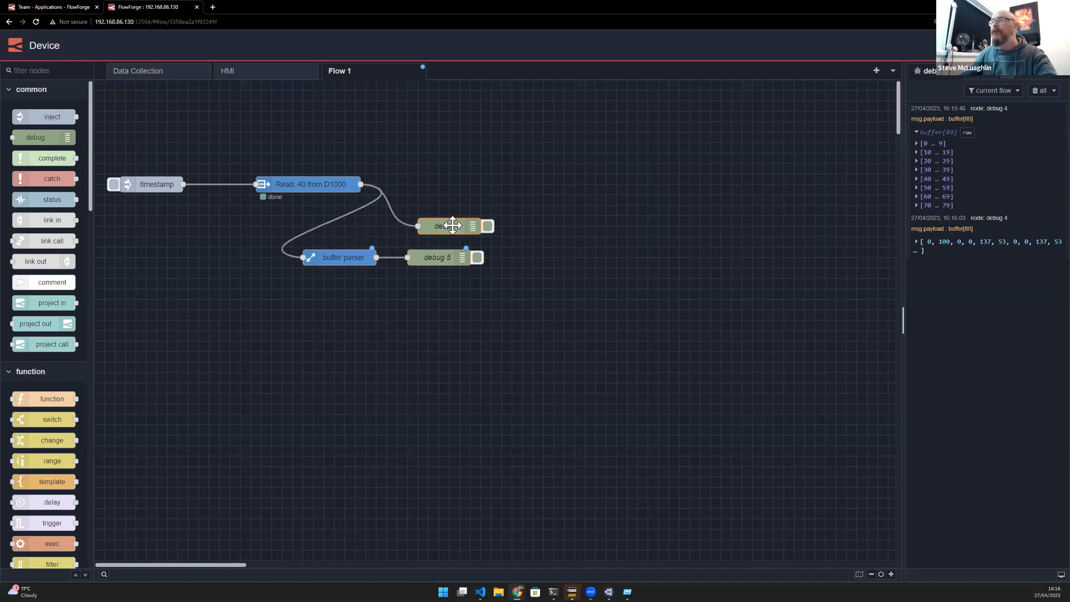
pyautogui.moveTo(334, 183); pyautogui.dragTo(329, 215)
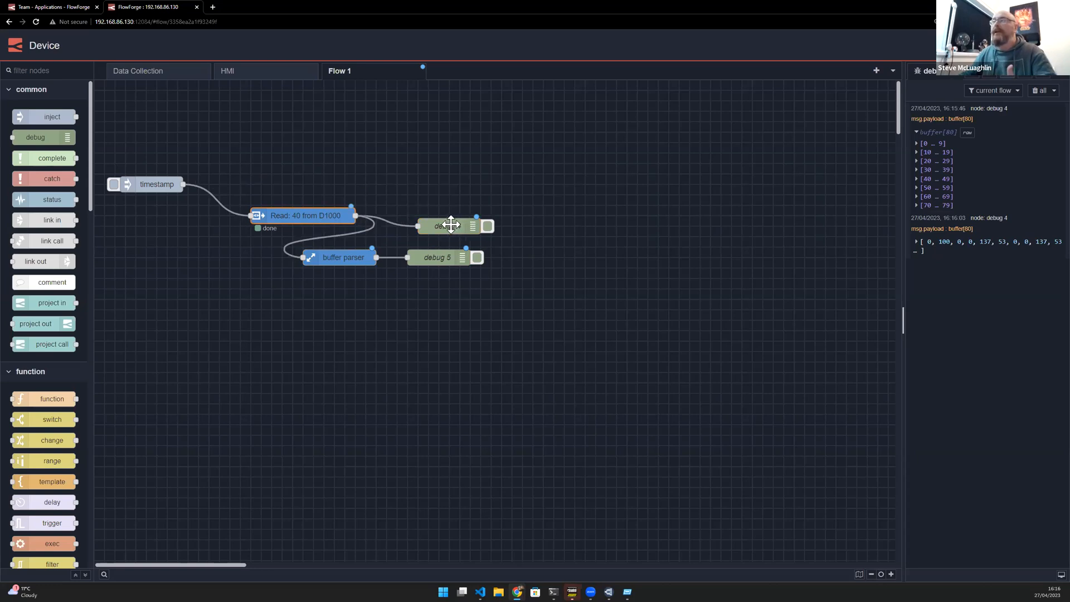
pyautogui.moveTo(451, 225); pyautogui.dragTo(440, 214)
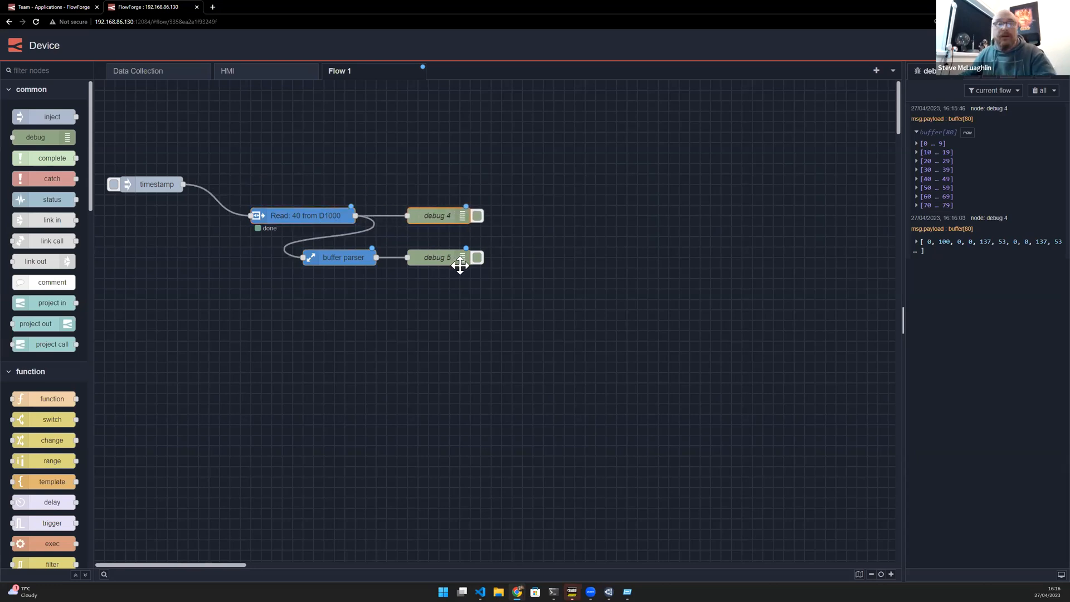
pyautogui.moveTo(171, 185); pyautogui.dragTo(217, 216)
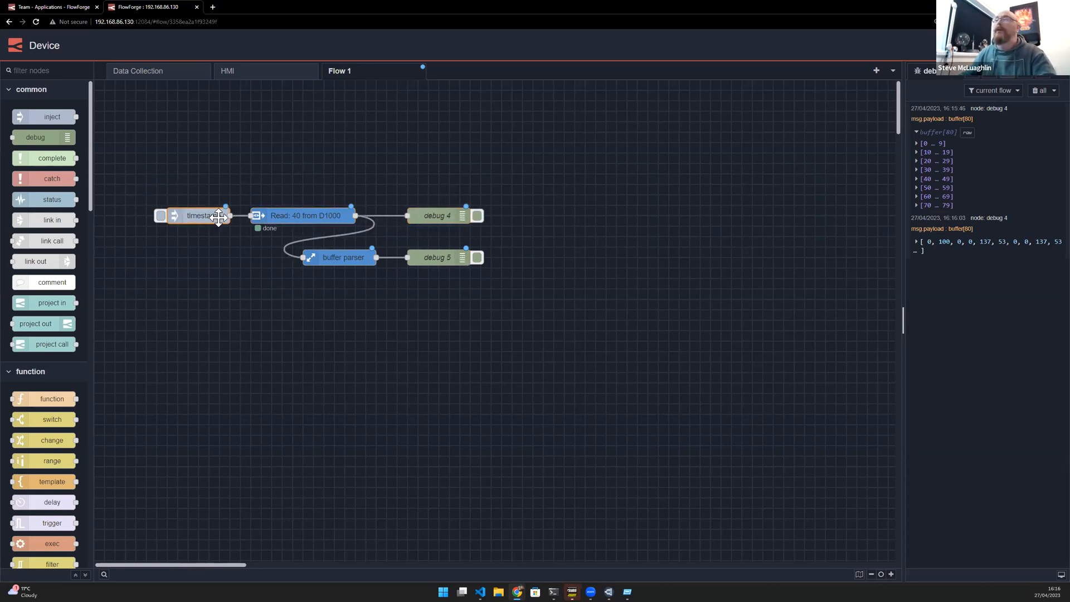
# - Deploy the flow, clear the debug messages, trigger the inject and expand the parsed object
pyautogui.click(966, 46)
pyautogui.click(1036, 92)
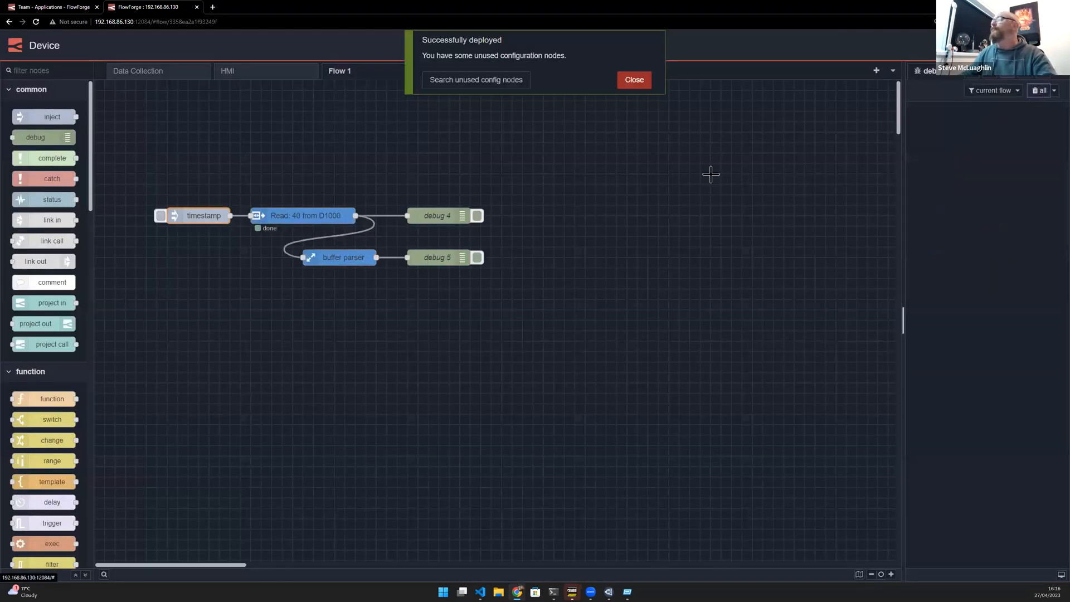
pyautogui.click(161, 216)
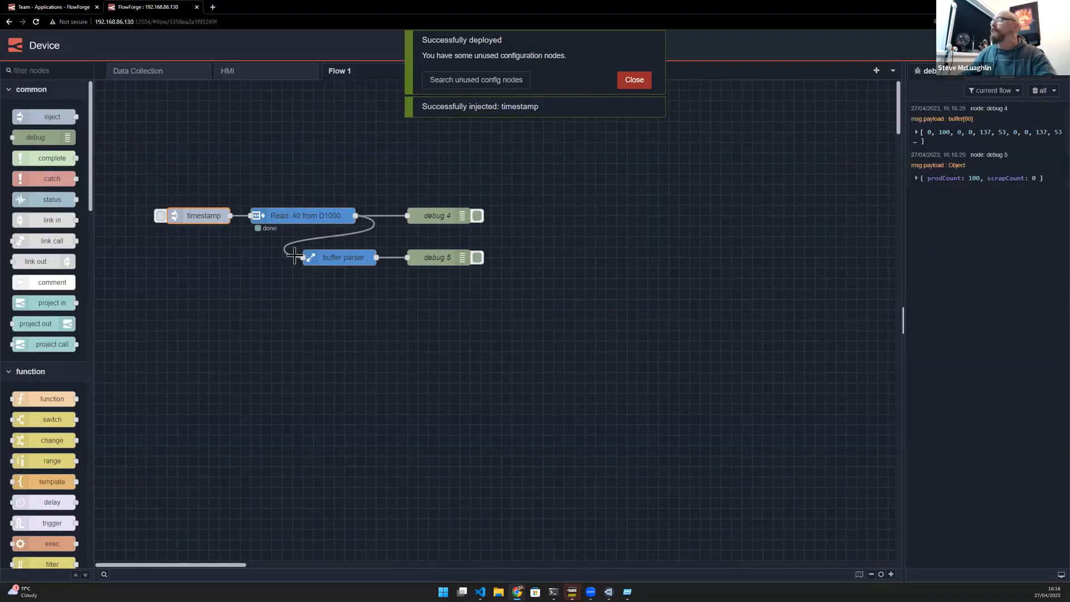
pyautogui.click(916, 179)
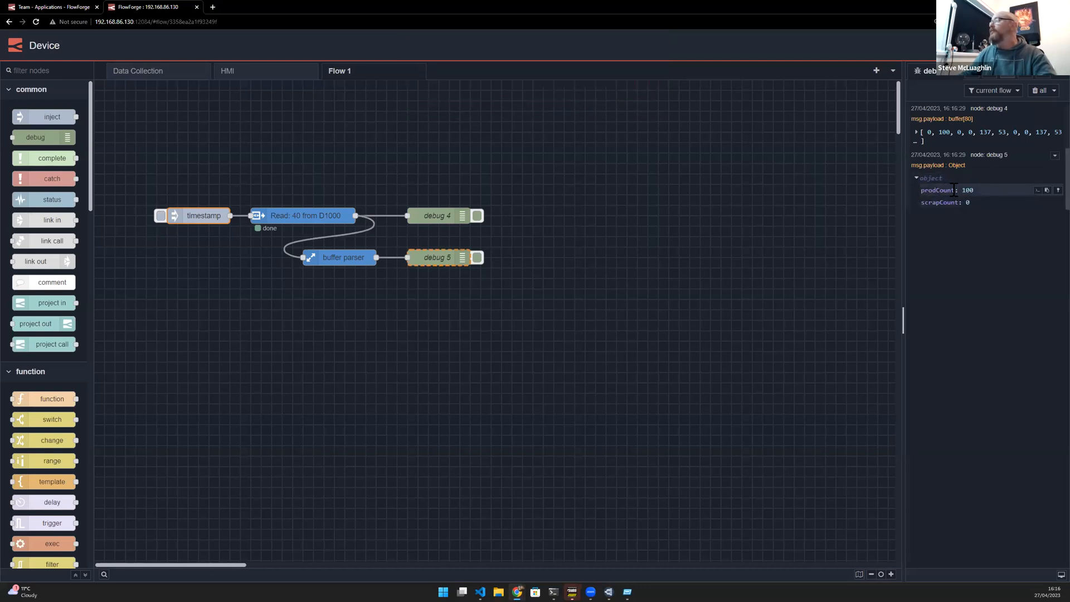
# - Open the buffer-parser node and add a third item named running
pyautogui.click(340, 257)
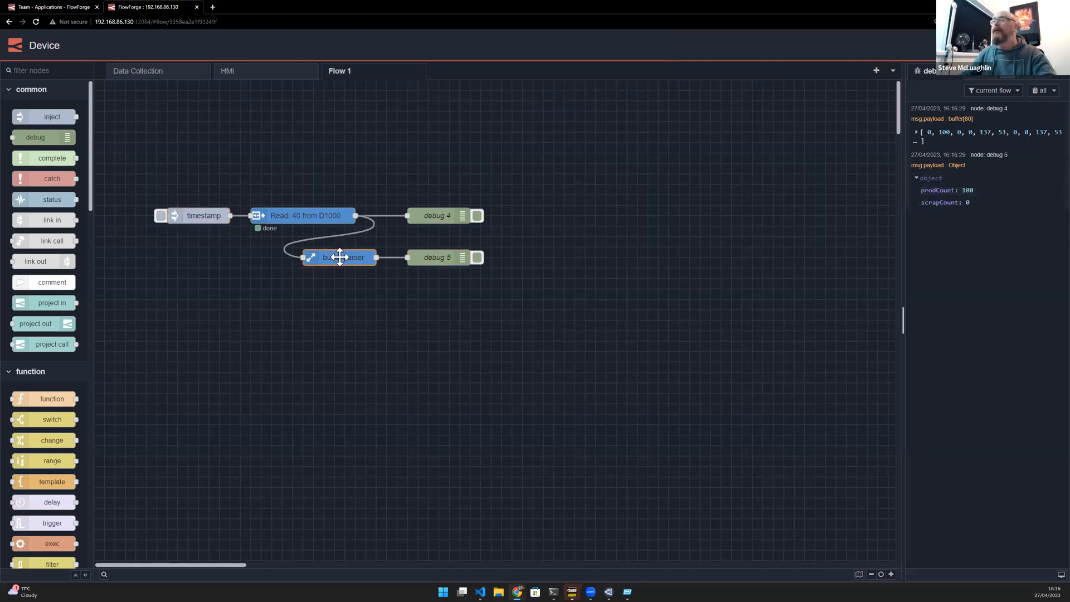
pyautogui.press('Return')
pyautogui.click(458, 543)
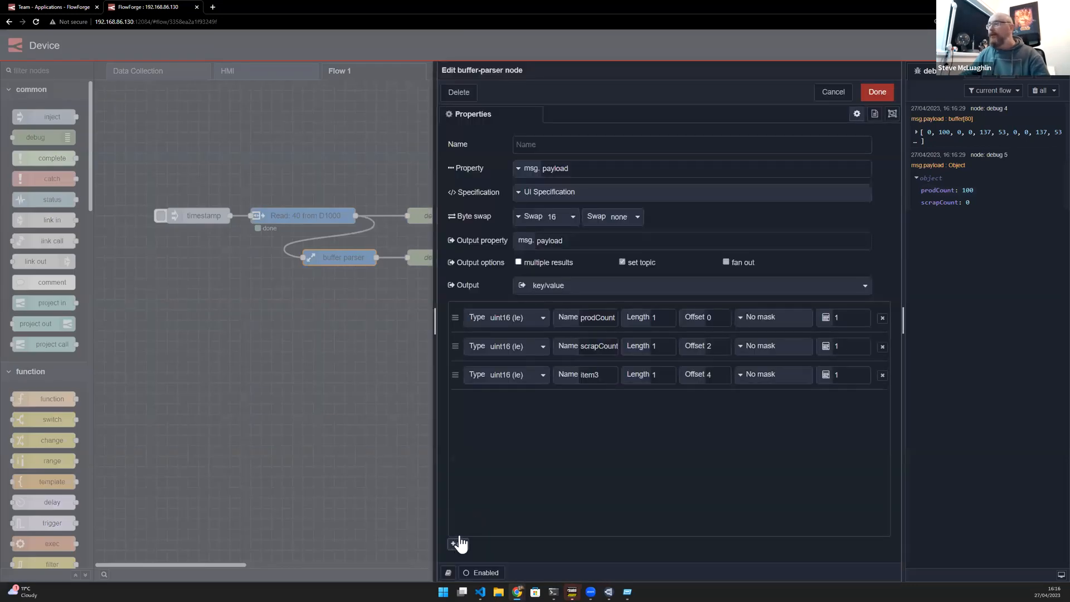
pyautogui.doubleClick(590, 373)
pyautogui.write('ru')
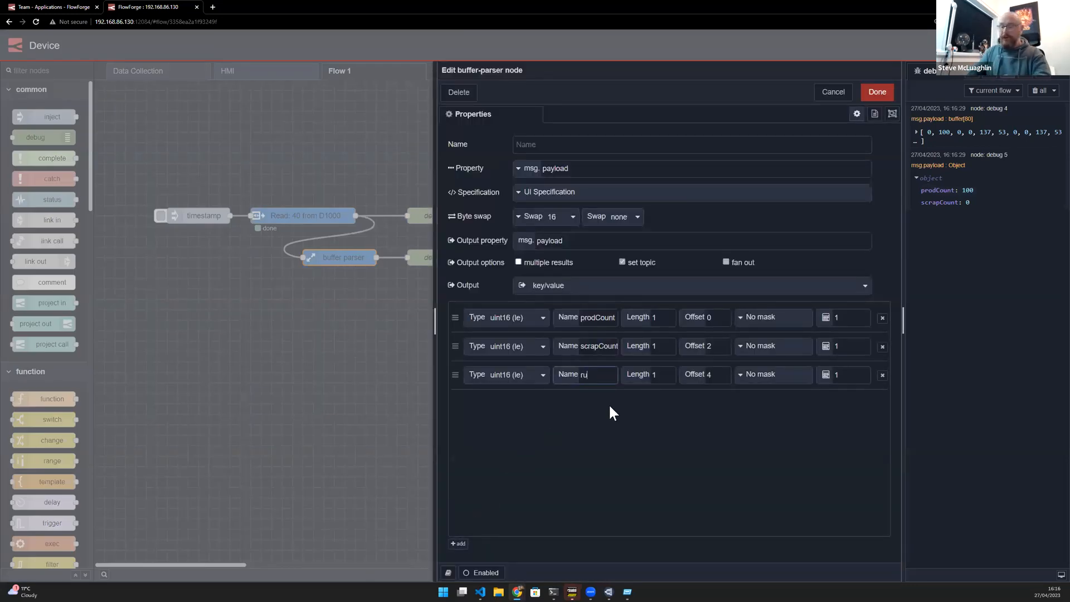
pyautogui.write('nning')
# - Set the running item's type to bool and its offset to 24
pyautogui.click(513, 375)
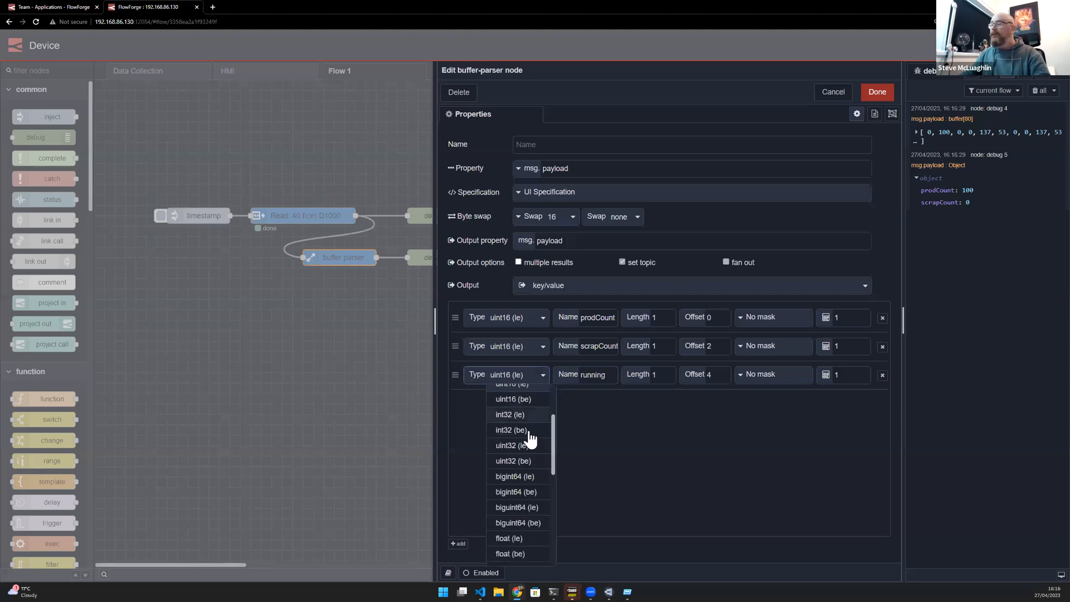
pyautogui.scroll(-2, 518, 537)
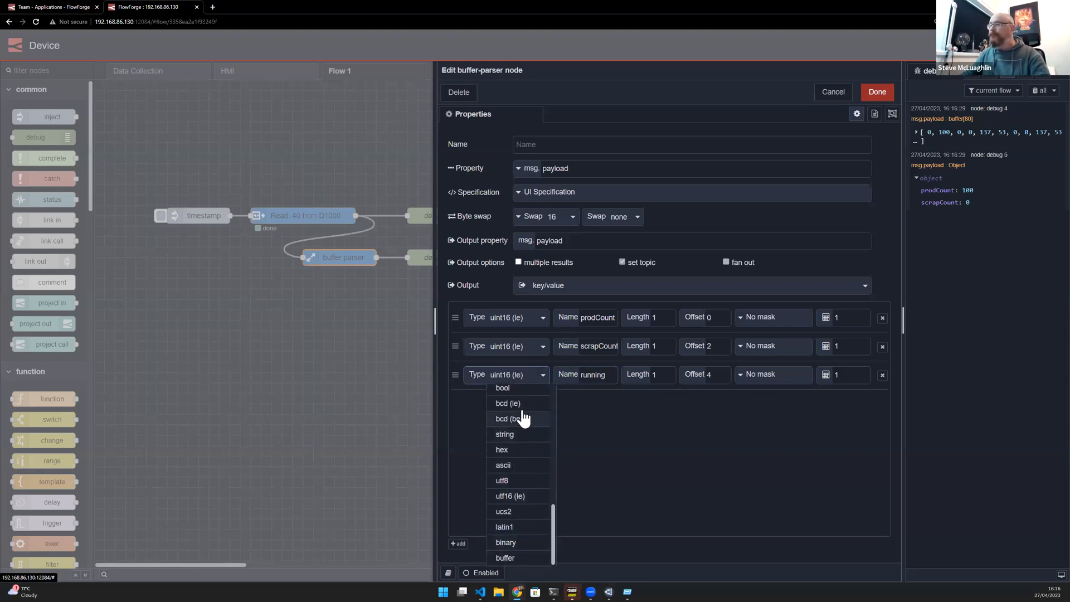
pyautogui.click(520, 390)
pyautogui.doubleClick(709, 374)
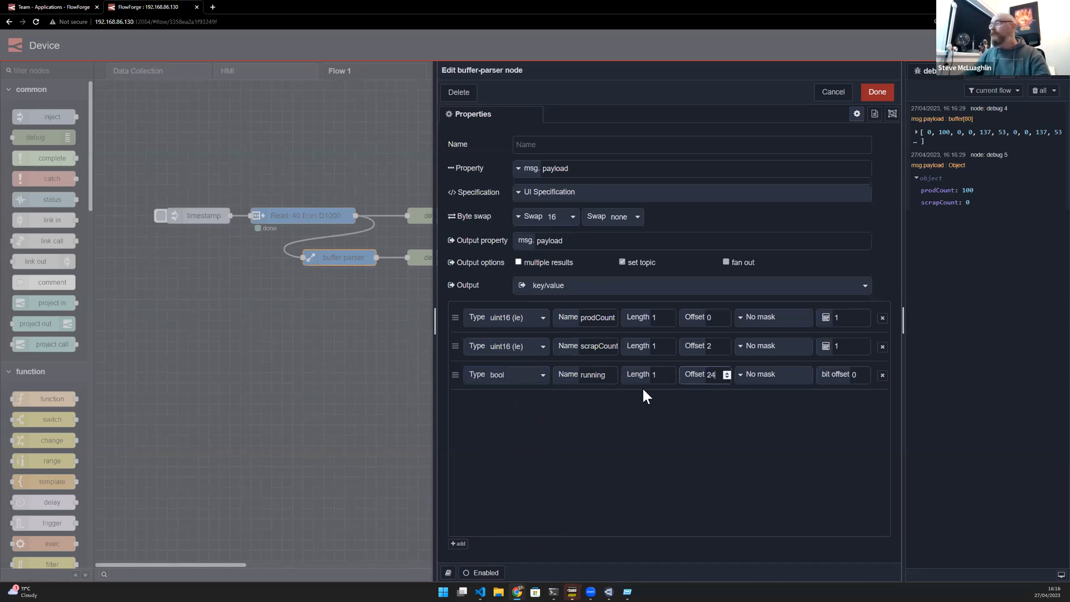
# - Add a fourth bool item named fault with bit offset 1, and close the editor
pyautogui.click(458, 545)
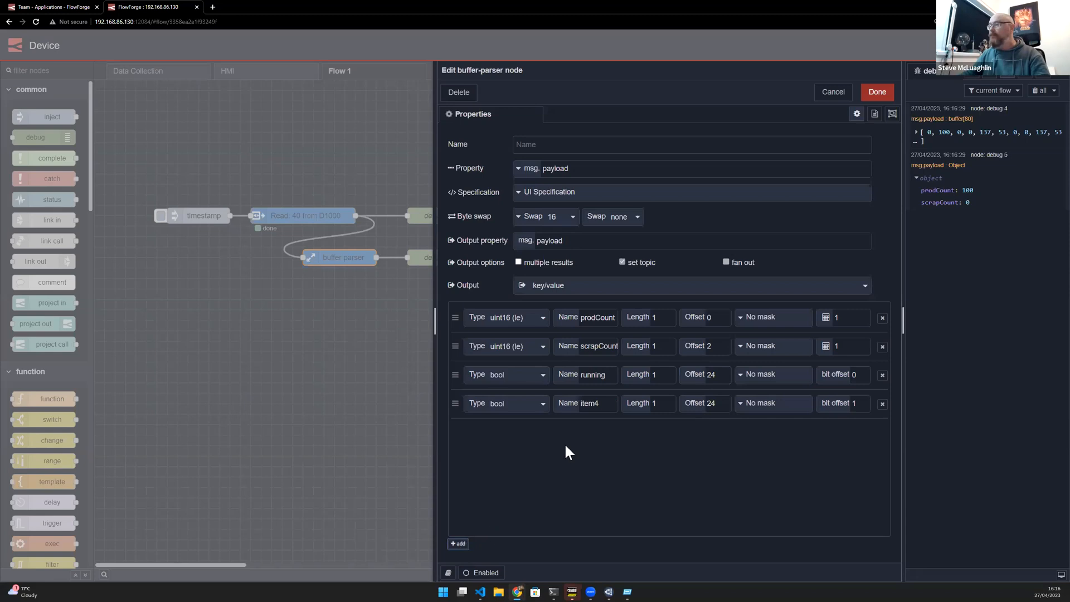
pyautogui.doubleClick(592, 404)
pyautogui.write('fault')
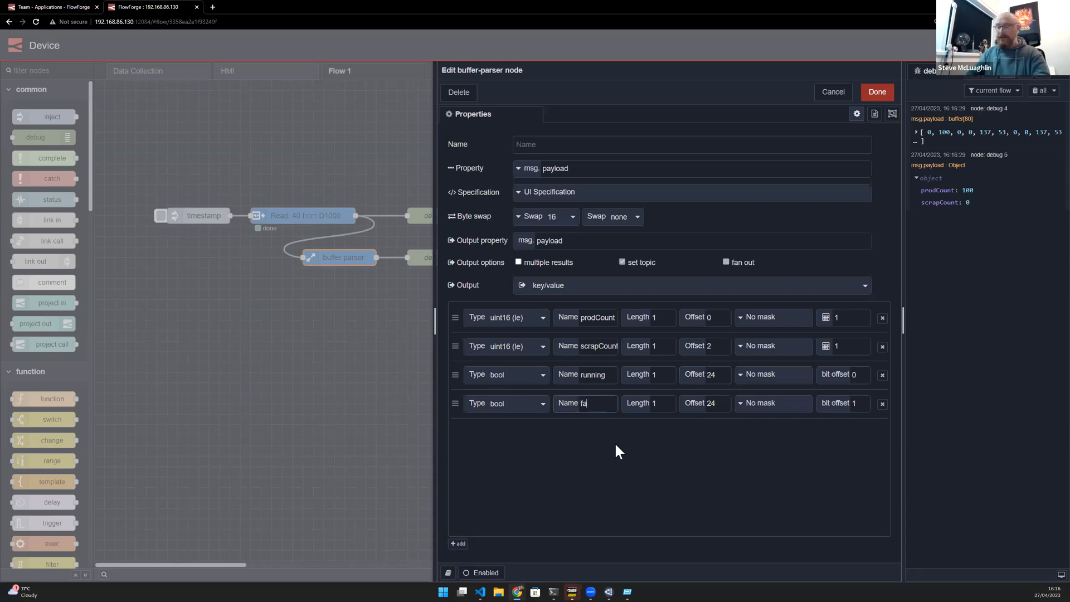
pyautogui.press('BackSpace')
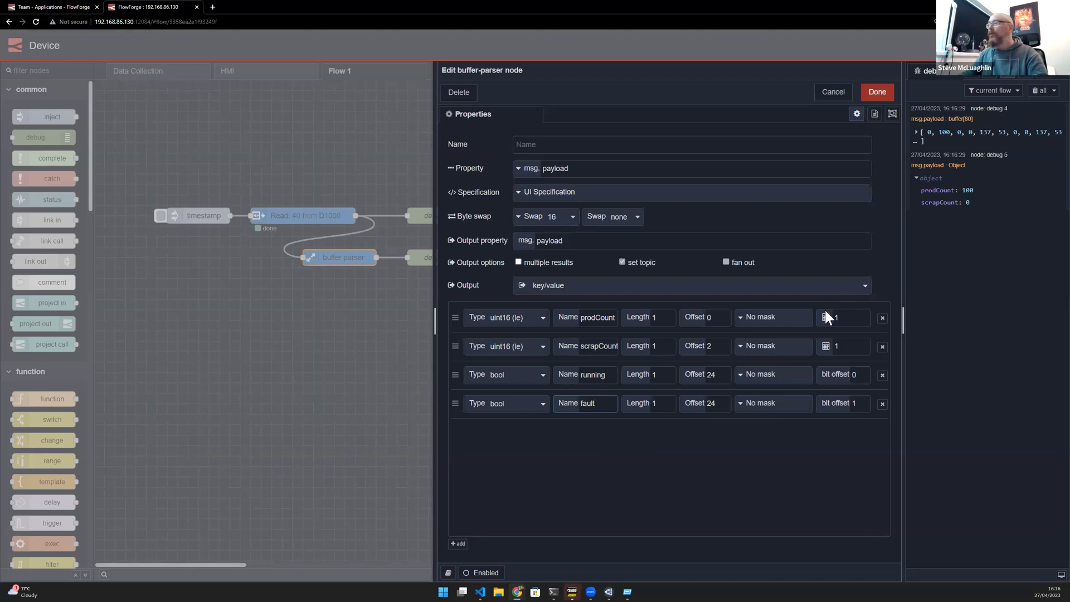
pyautogui.click(891, 95)
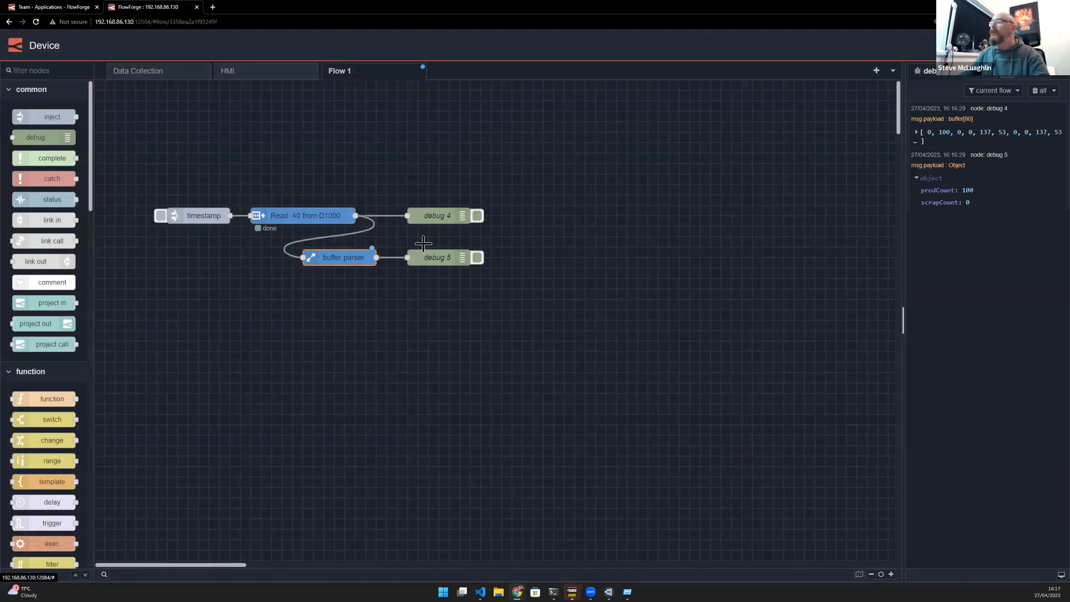
# - Deploy the flow, trigger the timestamp inject and expand the parsed object in the debug output
pyautogui.hotkey('ctrl', 'd')
pyautogui.click(161, 215)
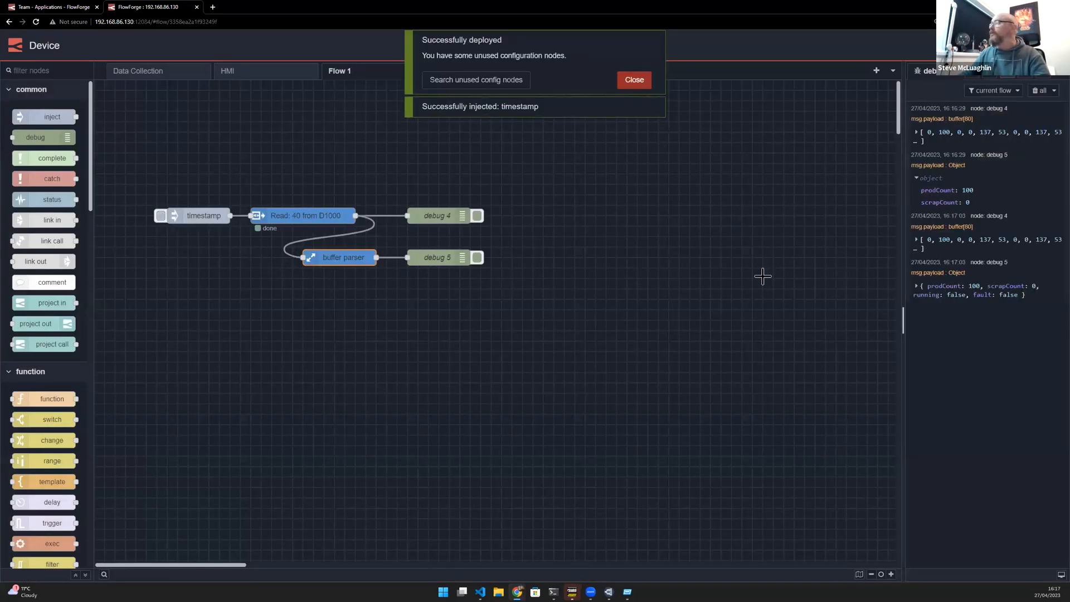
pyautogui.click(925, 293)
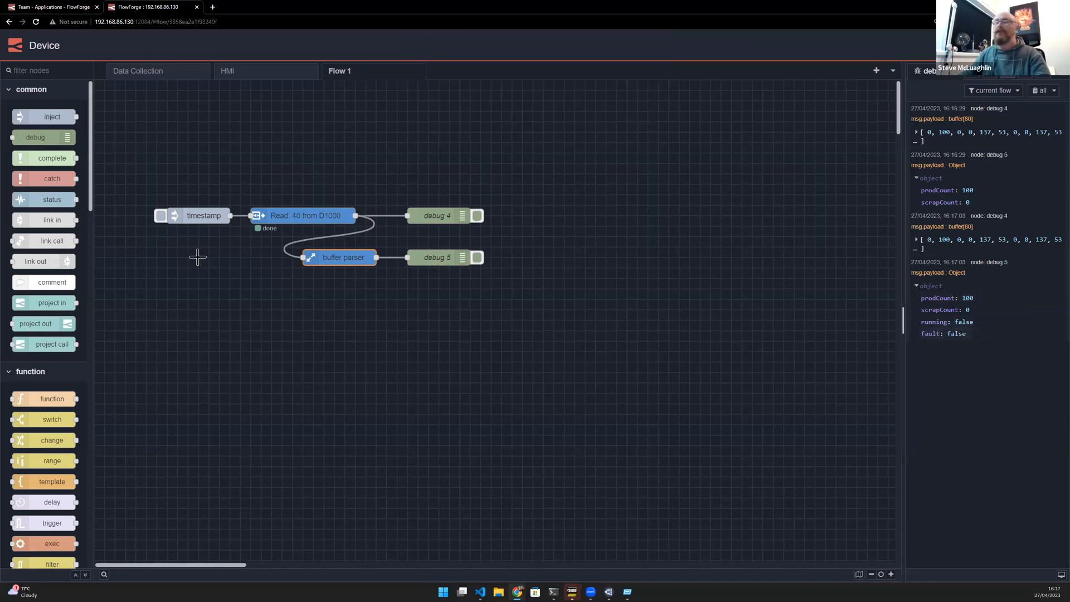
# - Open the FINS read node's settings to review them and close the editor
pyautogui.click(297, 213)
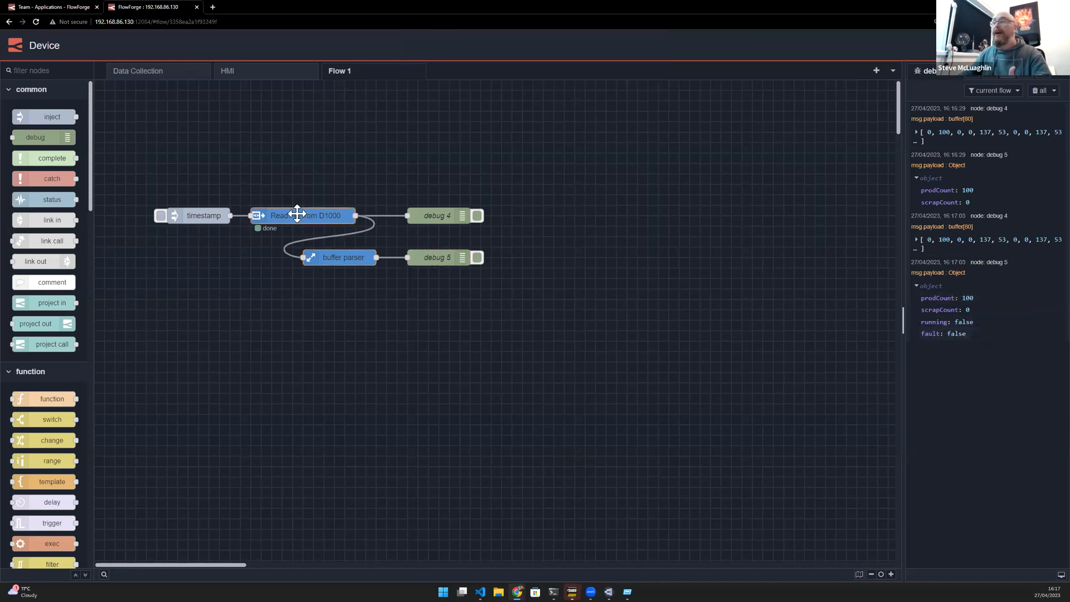
pyautogui.doubleClick(297, 214)
pyautogui.hotkey('ctrl', 'Return')
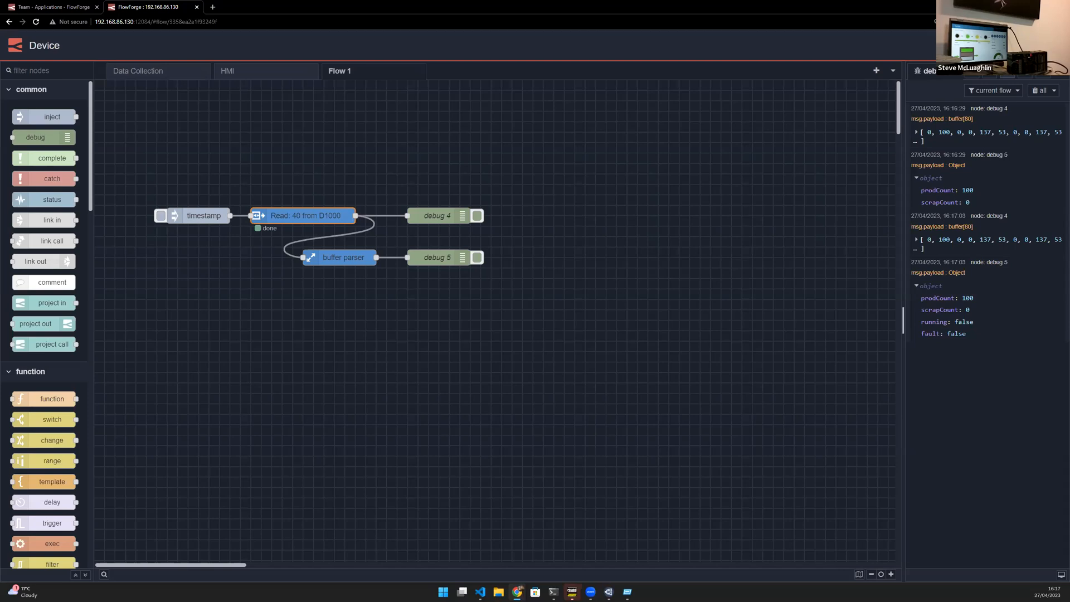
pyautogui.click(521, 277)
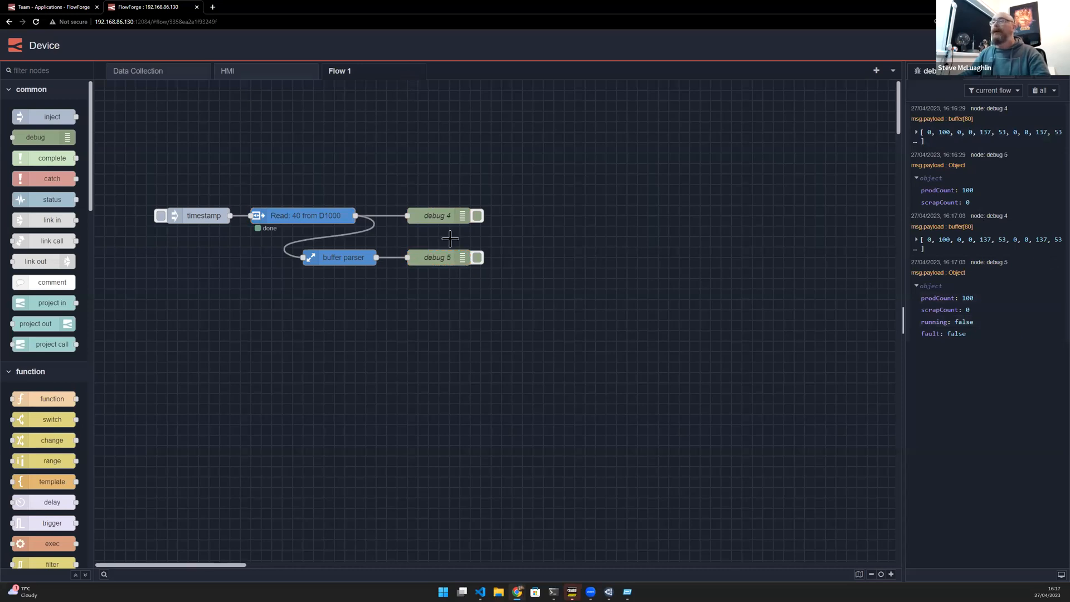
# - Delete all nodes on Flow 1, deploy the change and clear the debug messages
pyautogui.moveTo(179, 174); pyautogui.dragTo(527, 284)
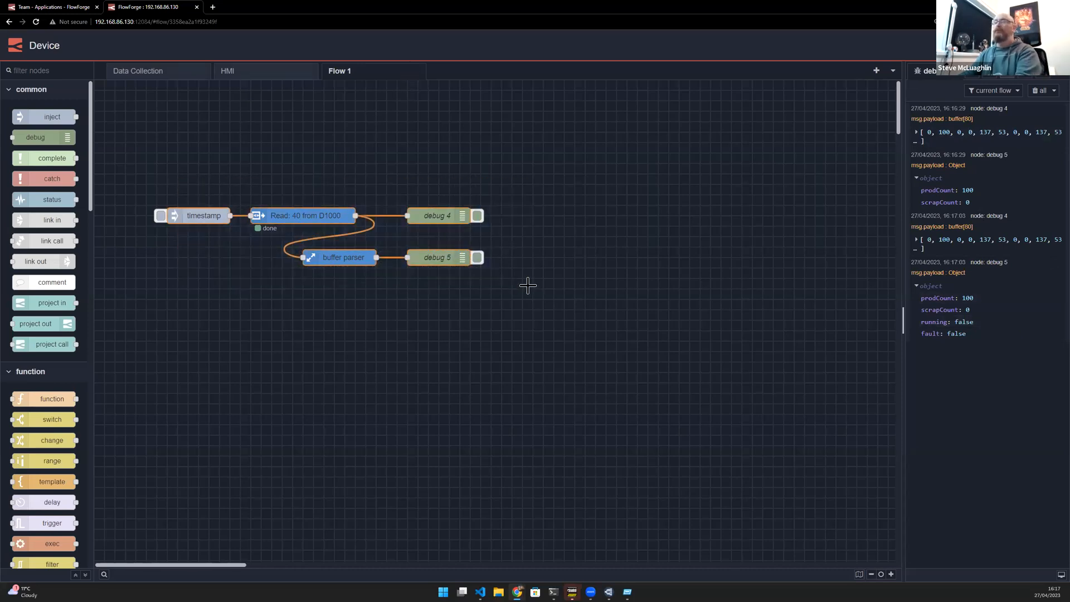
pyautogui.press('Delete')
pyautogui.click(991, 45)
pyautogui.click(1038, 91)
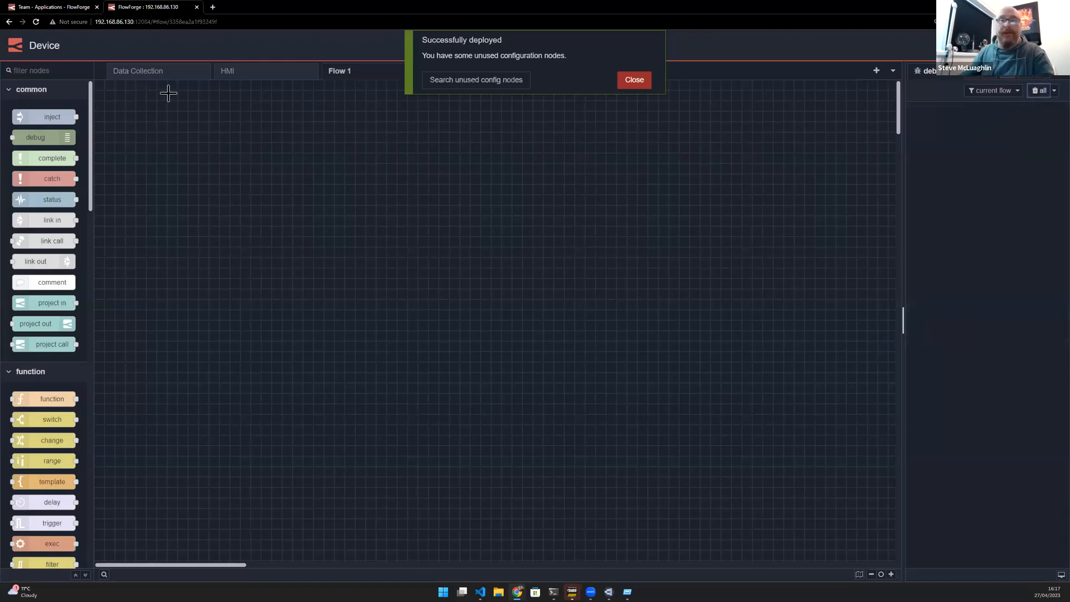
# - Examine the existing Data Collection flow's FINS read, buffer parser and Machine Pos nodes
pyautogui.click(167, 73)
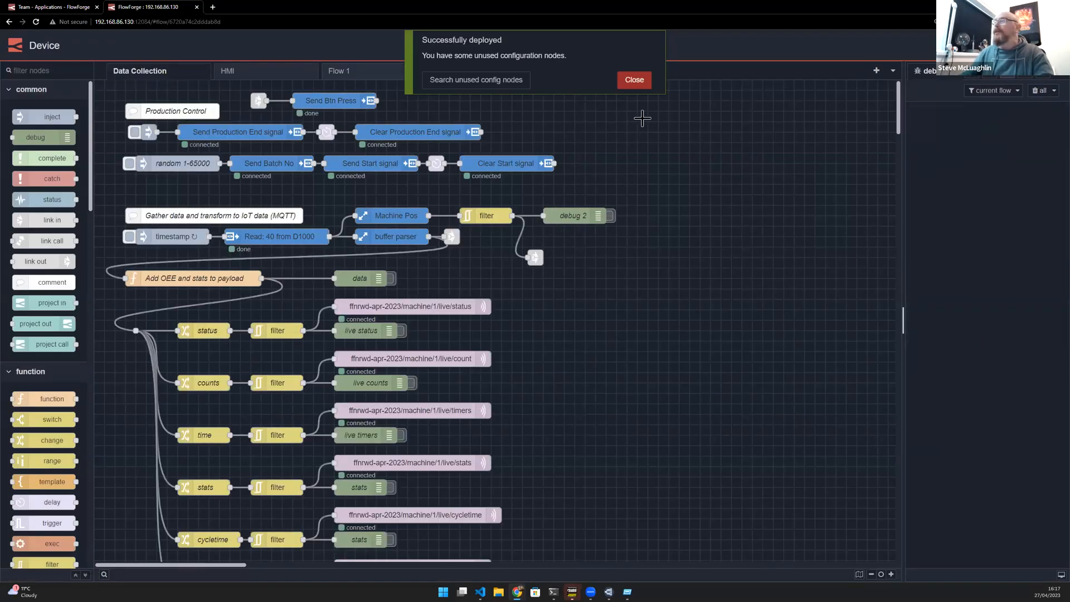
pyautogui.click(634, 80)
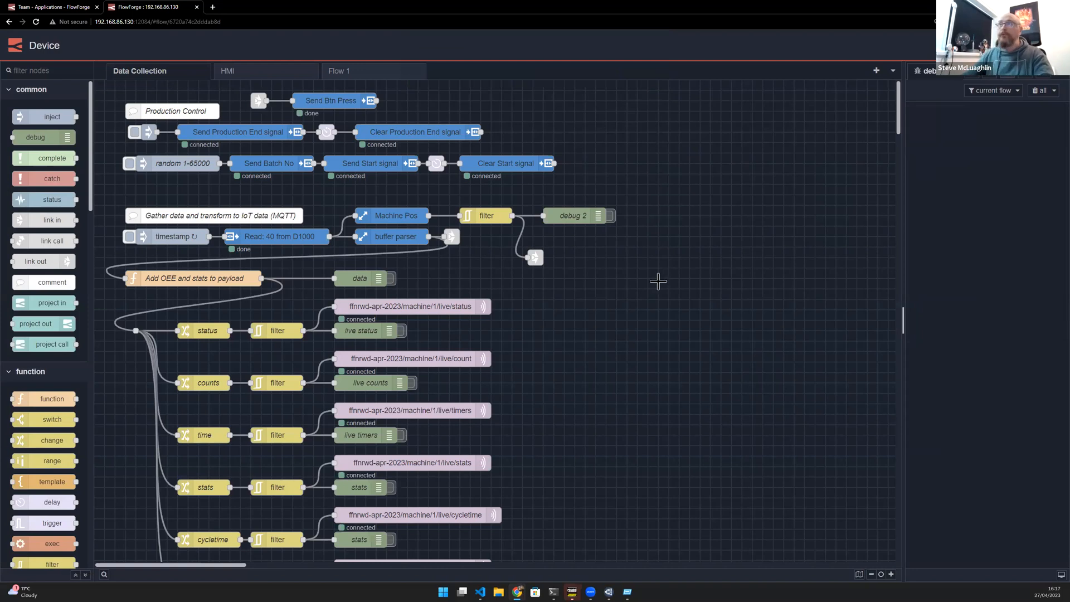
pyautogui.scroll(-3, 650, 250)
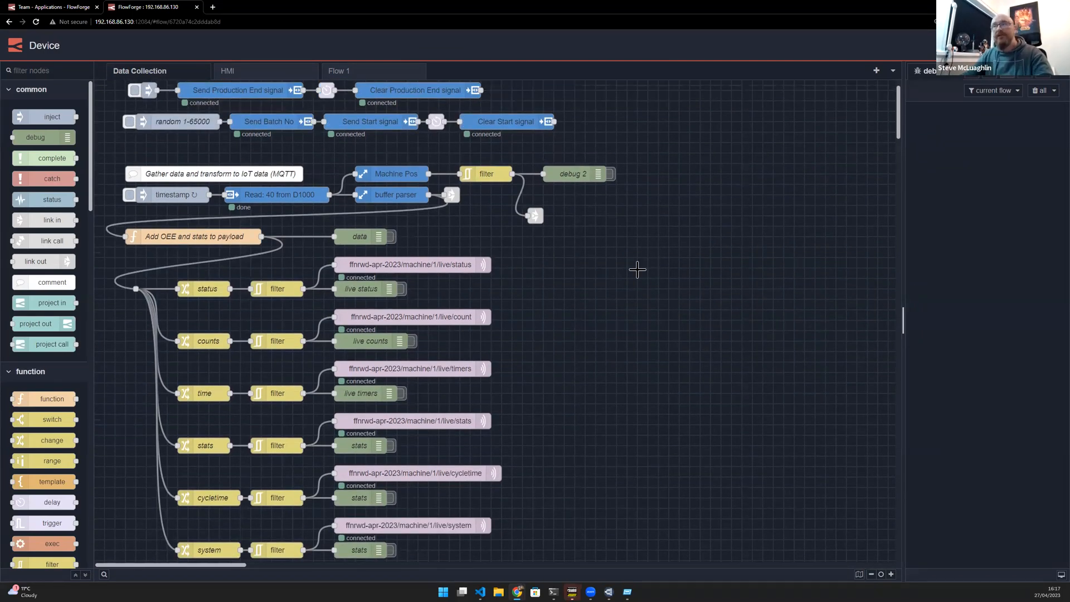
pyautogui.click(292, 201)
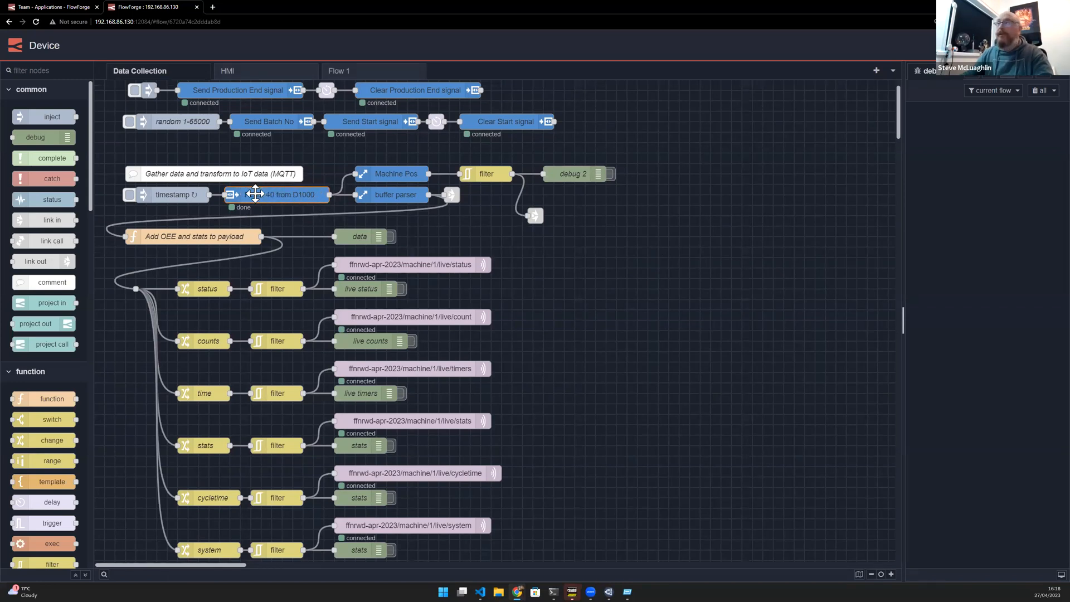
pyautogui.click(410, 194)
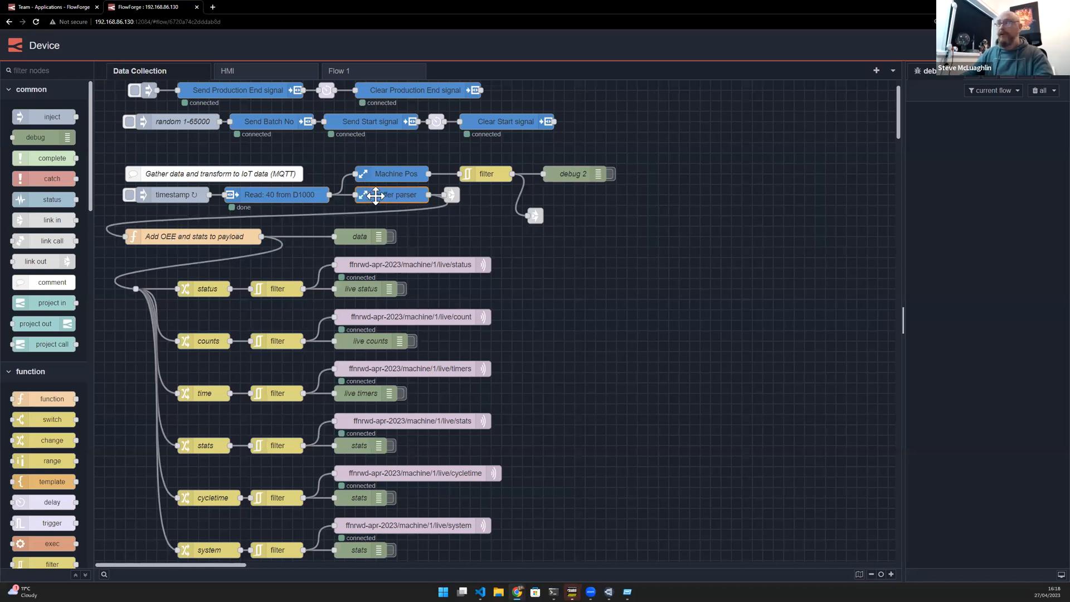
pyautogui.click(389, 173)
pyautogui.moveTo(511, 174); pyautogui.dragTo(542, 175)
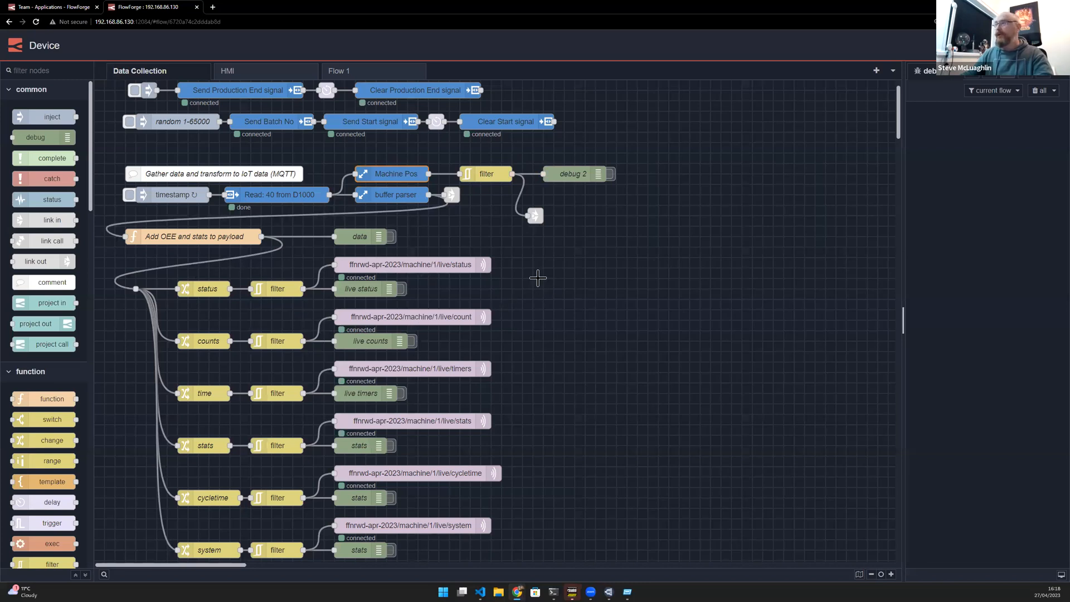
# - Inspect the HMI flow's Fault LED, state-trail and Cycle Time gauge node settings without changing them
pyautogui.click(262, 74)
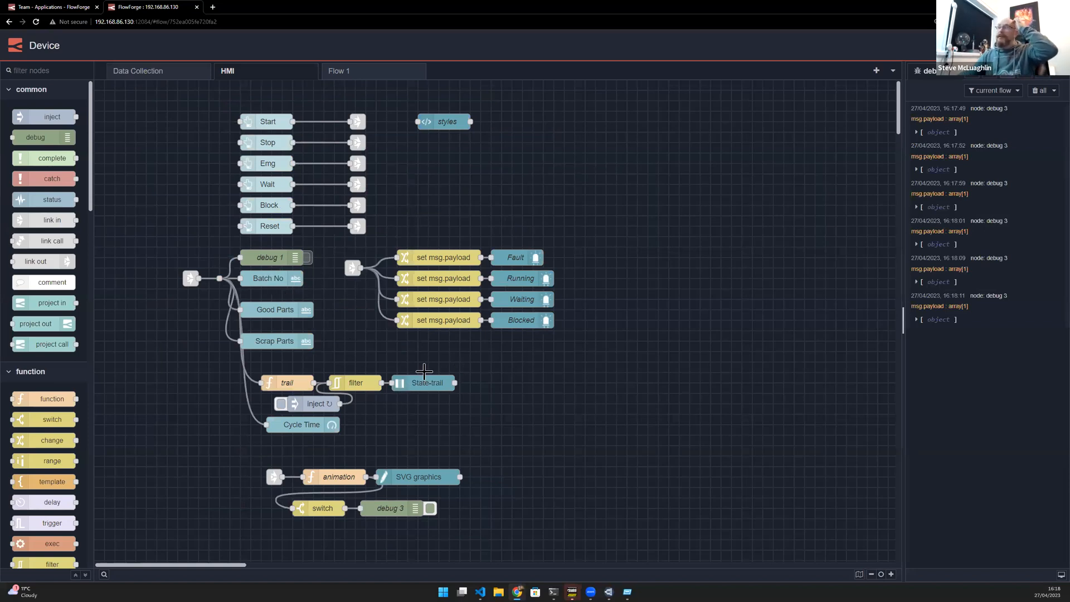
pyautogui.doubleClick(539, 263)
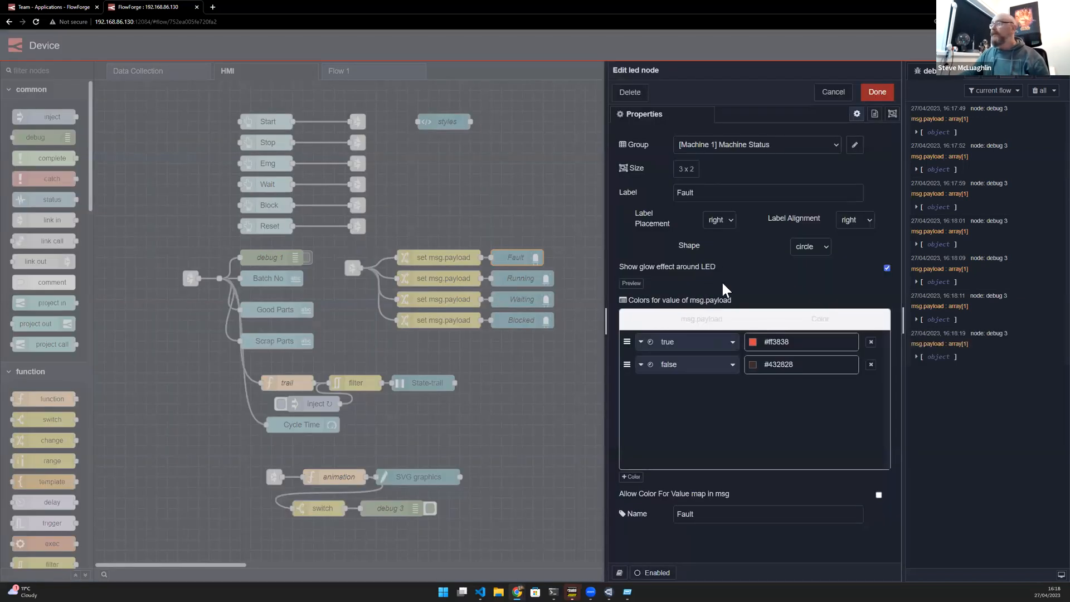
pyautogui.click(833, 92)
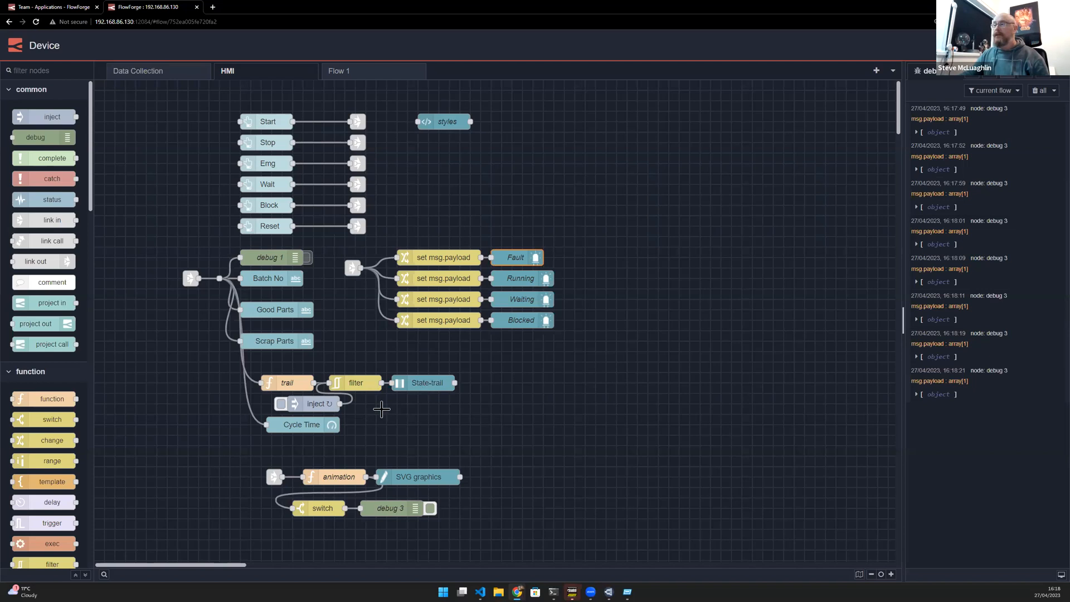
pyautogui.doubleClick(419, 385)
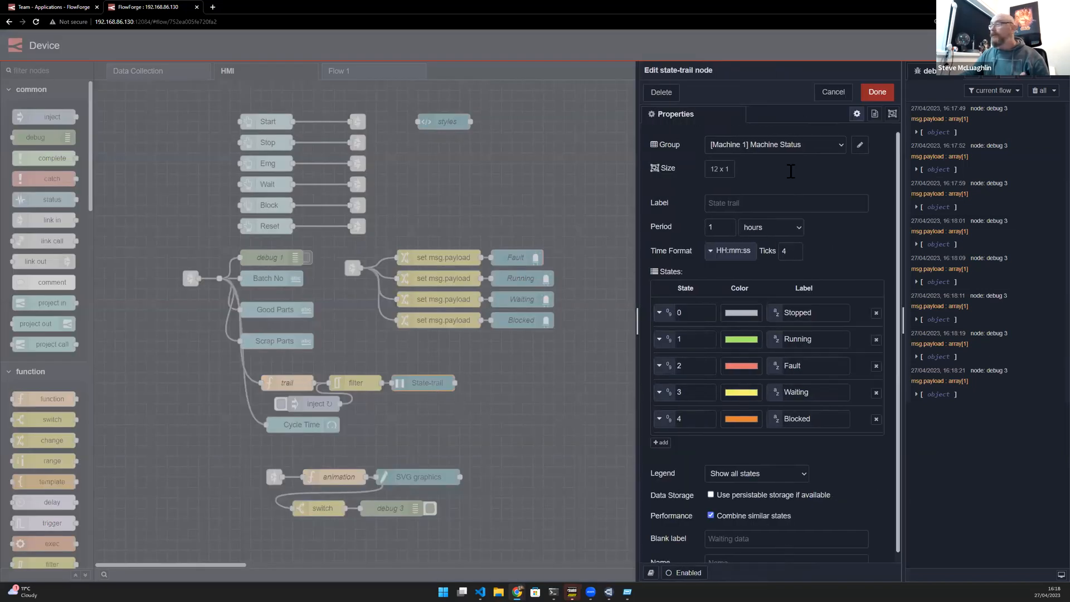
pyautogui.click(833, 92)
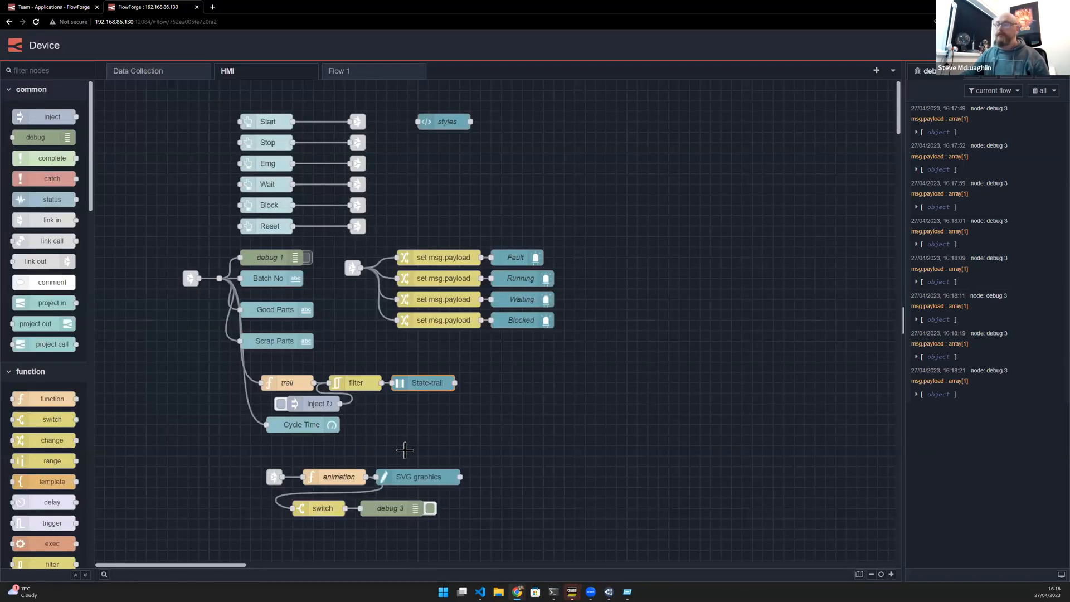
pyautogui.doubleClick(333, 427)
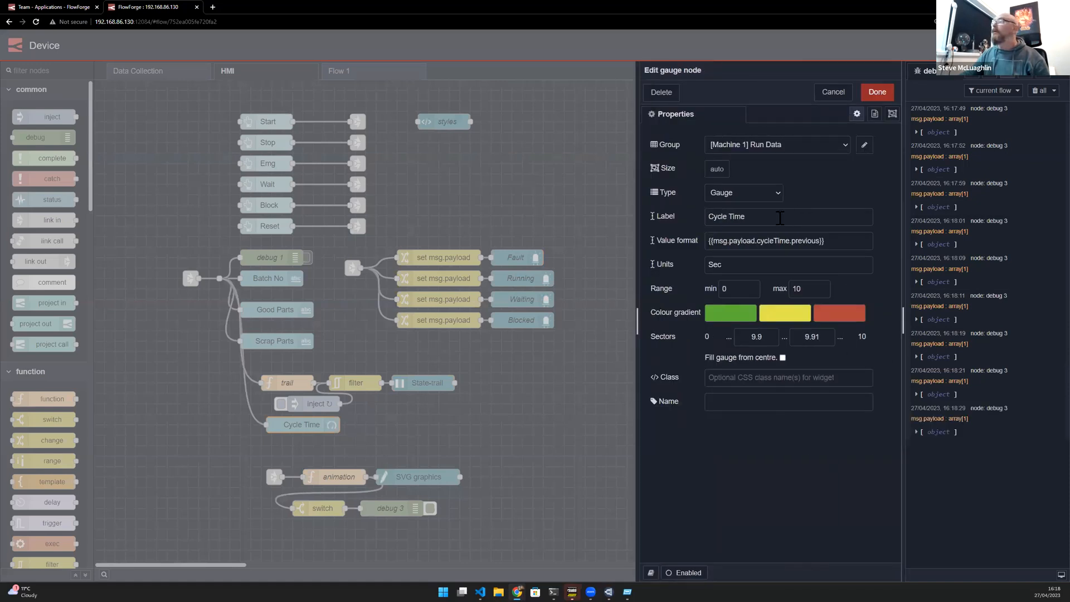
pyautogui.moveTo(816, 241); pyautogui.dragTo(717, 244)
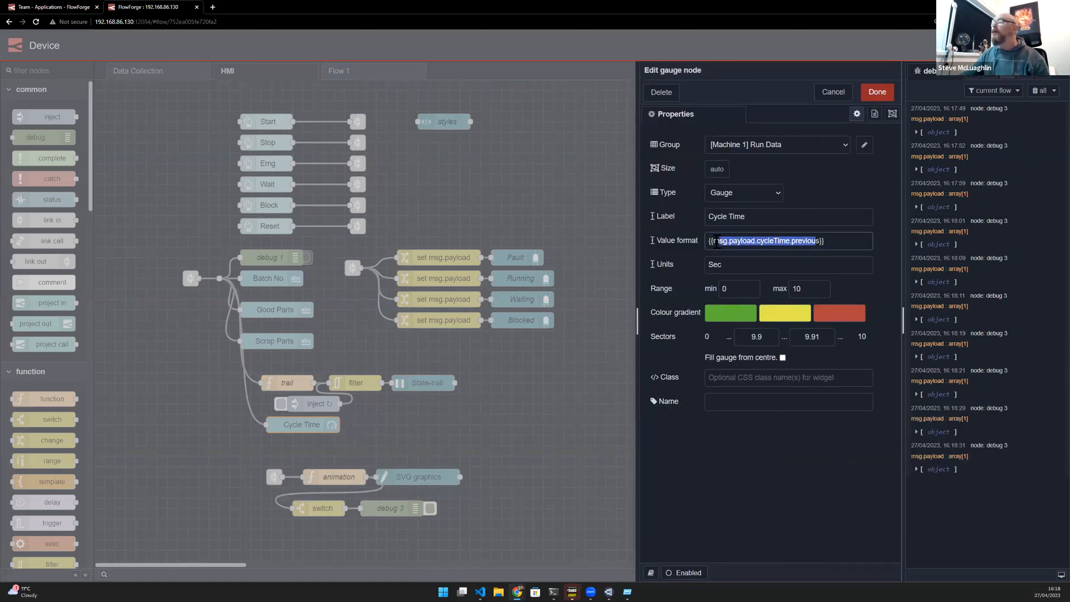
pyautogui.click(833, 92)
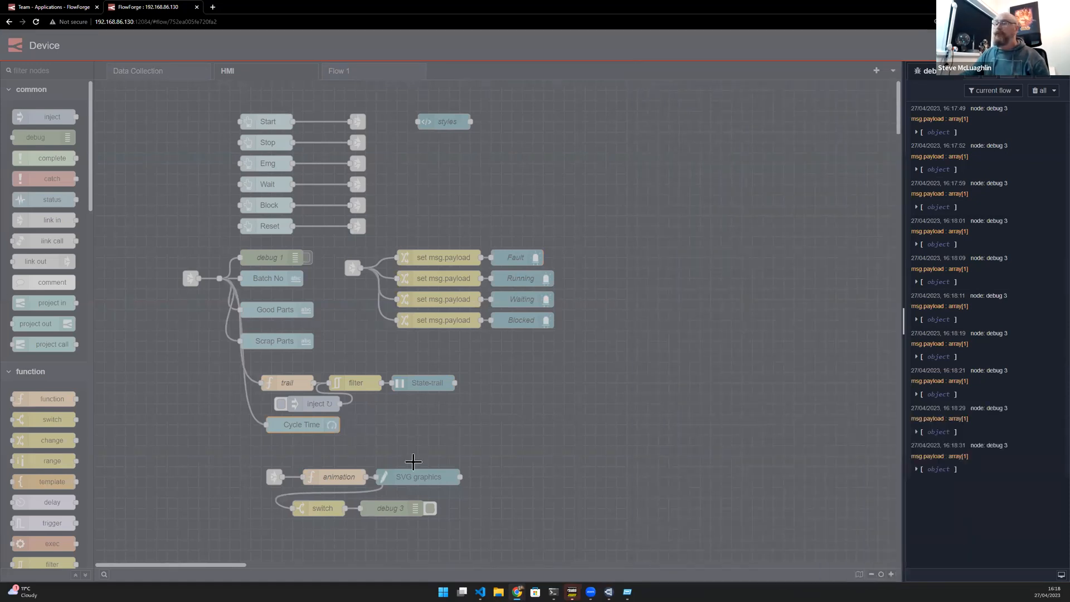
pyautogui.click(415, 474)
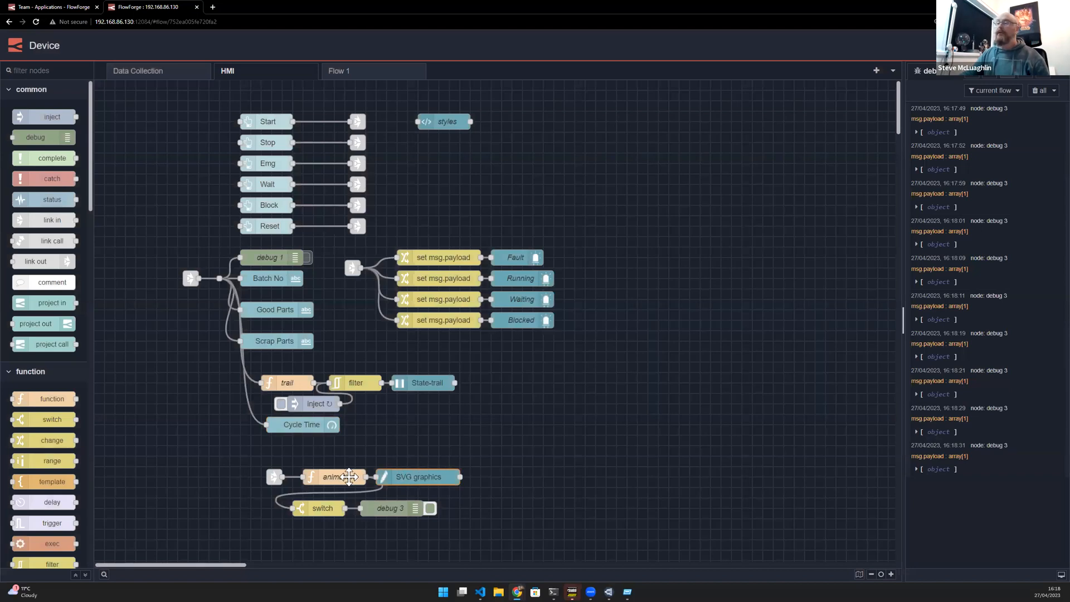
# - Follow the link connecting the HMI flow to the Data Collection flow and back
pyautogui.click(190, 279)
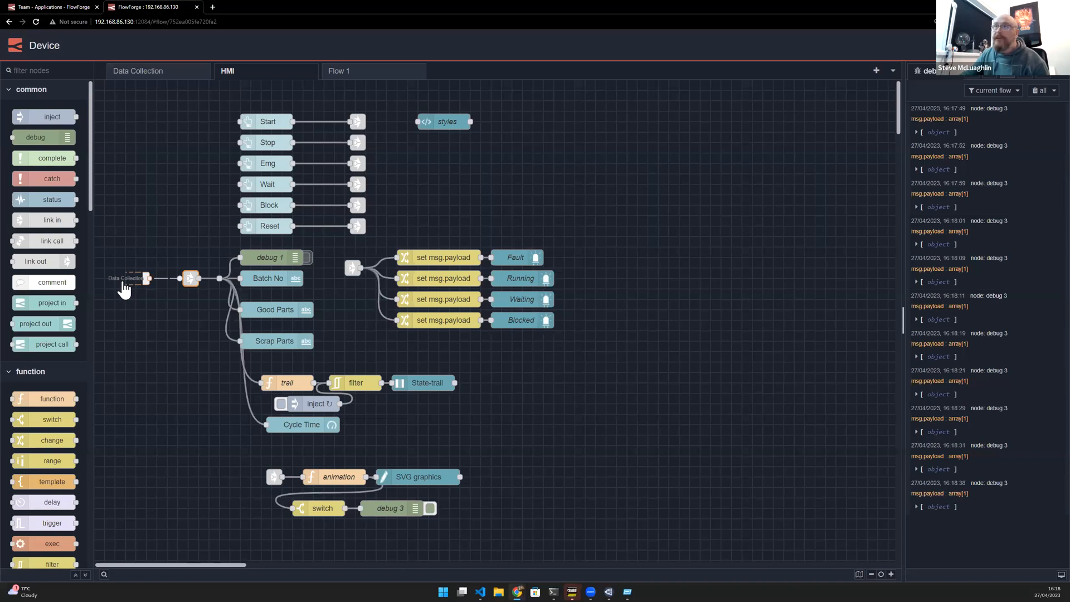
pyautogui.click(126, 279)
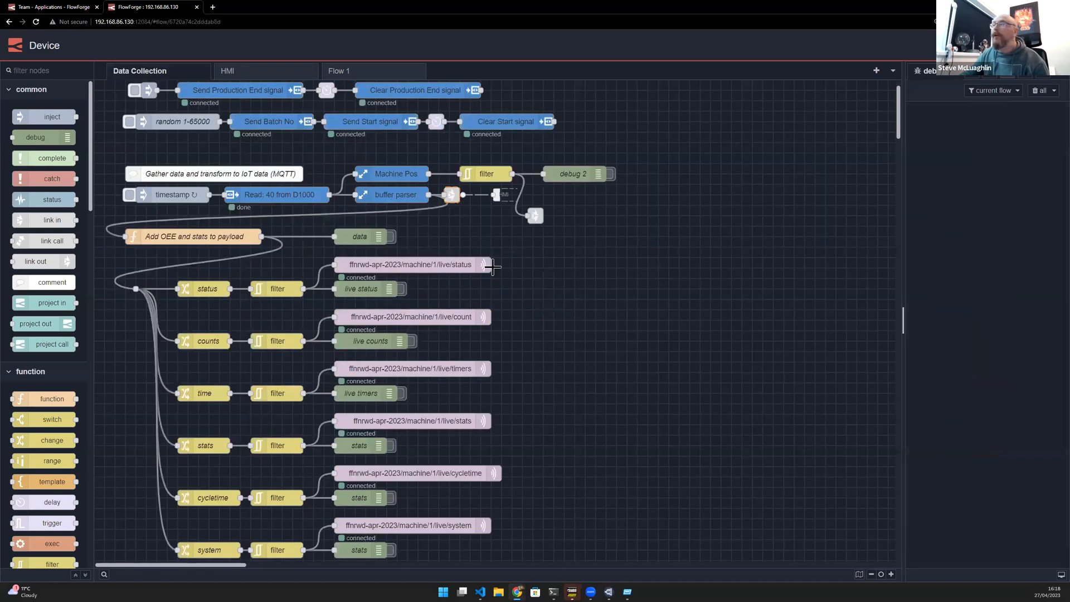
pyautogui.click(504, 194)
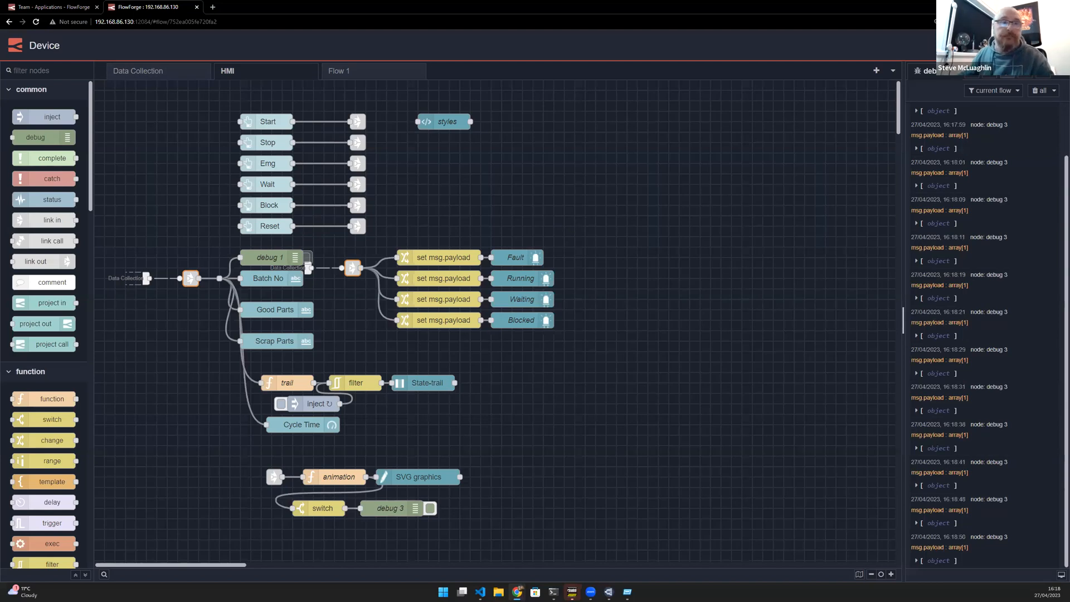
# - Compare the Machine 1 dashboard with the Data Collection read and parser nodes and the HMI flow
pyautogui.hotkey('alt', 'Tab')
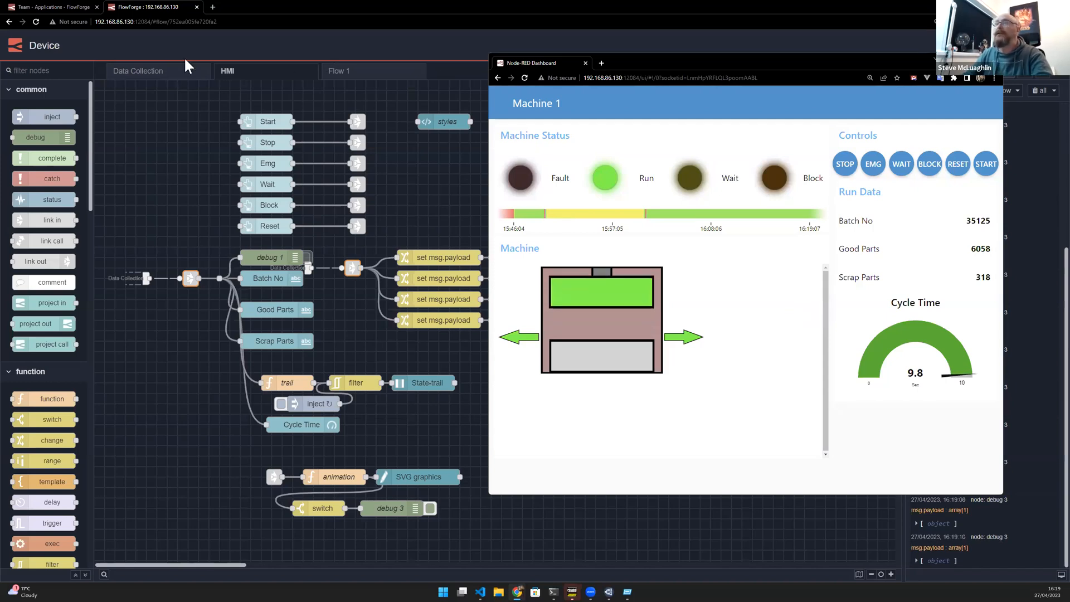
pyautogui.click(152, 75)
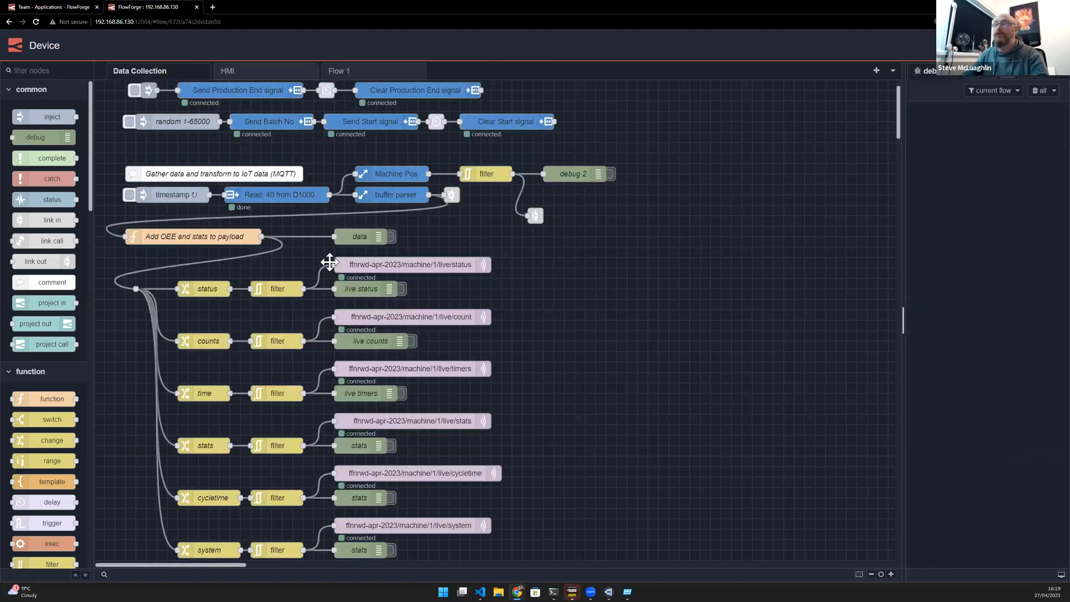
pyautogui.click(248, 189)
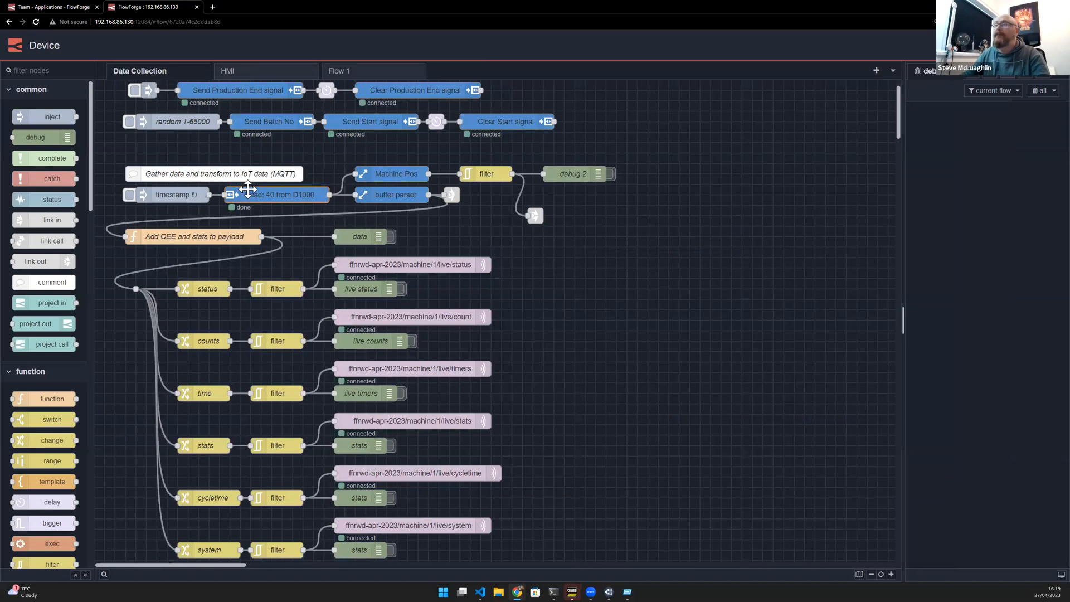
pyautogui.click(378, 194)
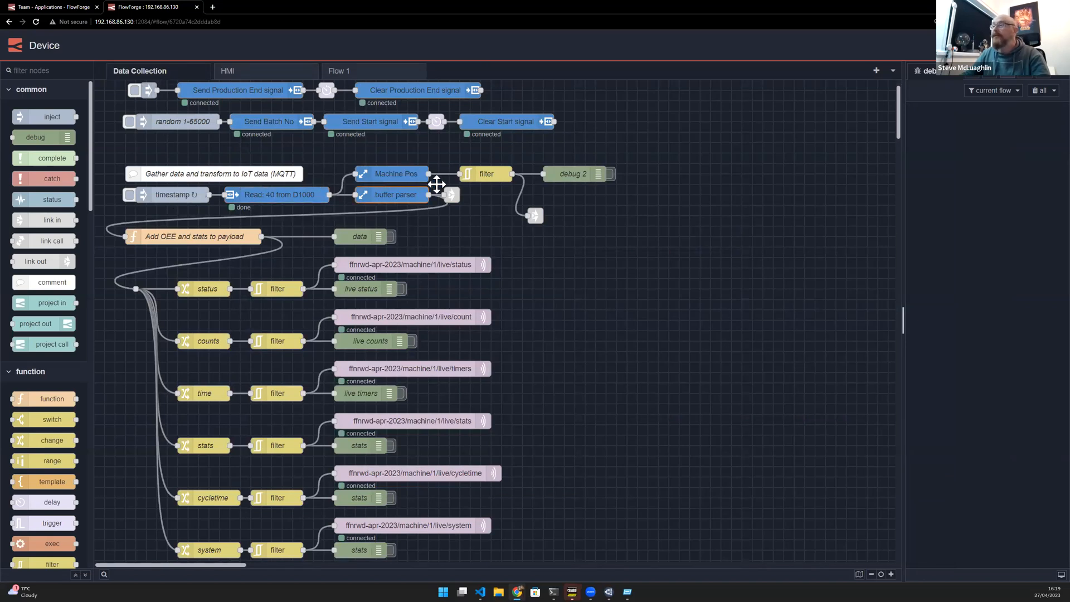
pyautogui.click(273, 75)
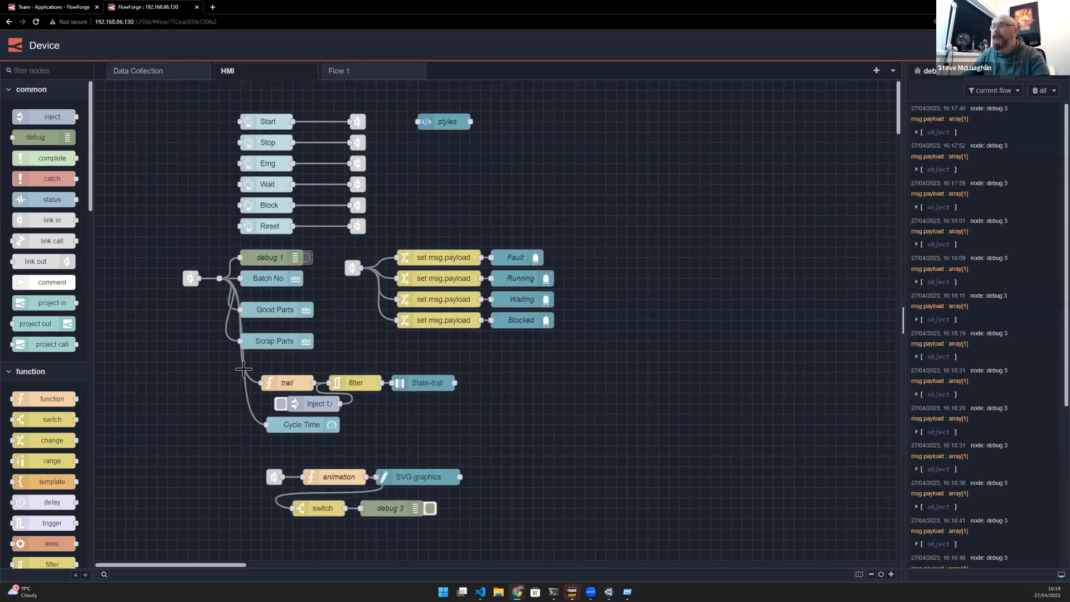
# - Trigger the EMG, RESET and START controls on the Machine 1 dashboard and return to the editor
pyautogui.hotkey('alt', 'Tab')
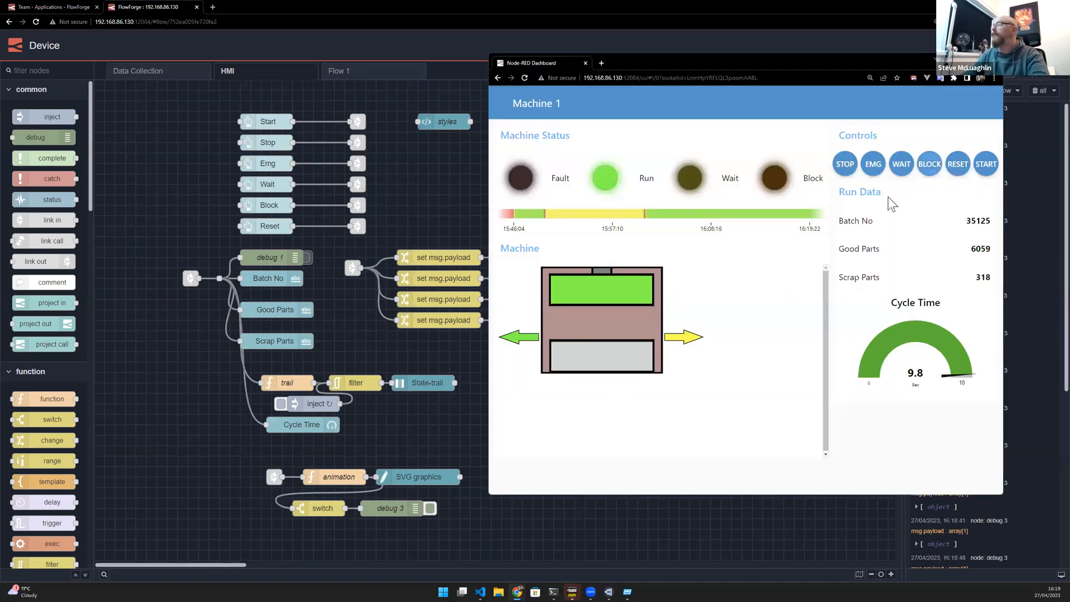
pyautogui.click(872, 167)
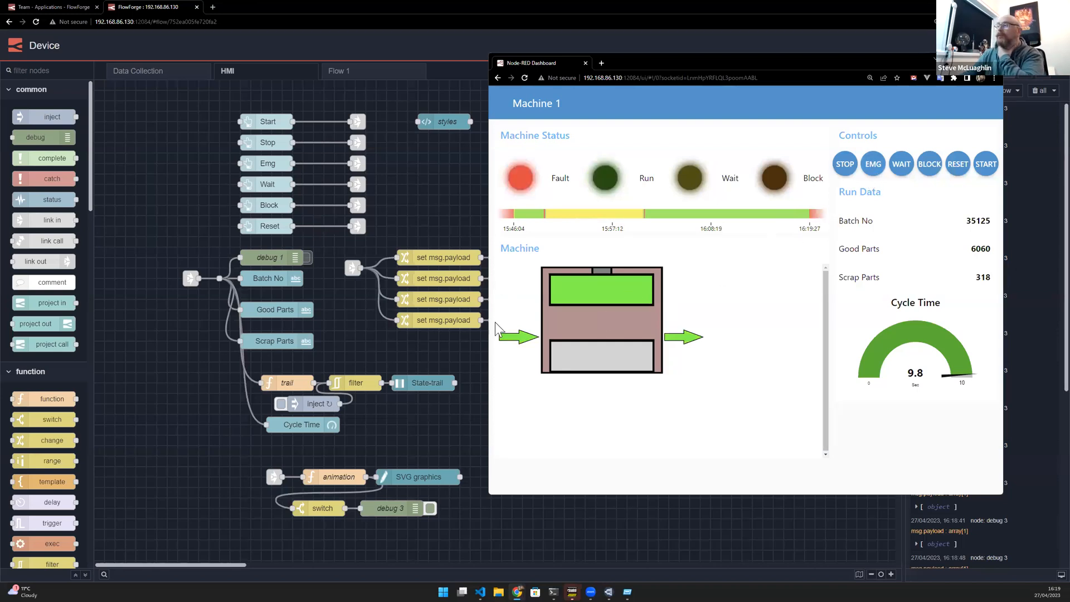
pyautogui.click(958, 175)
pyautogui.click(985, 166)
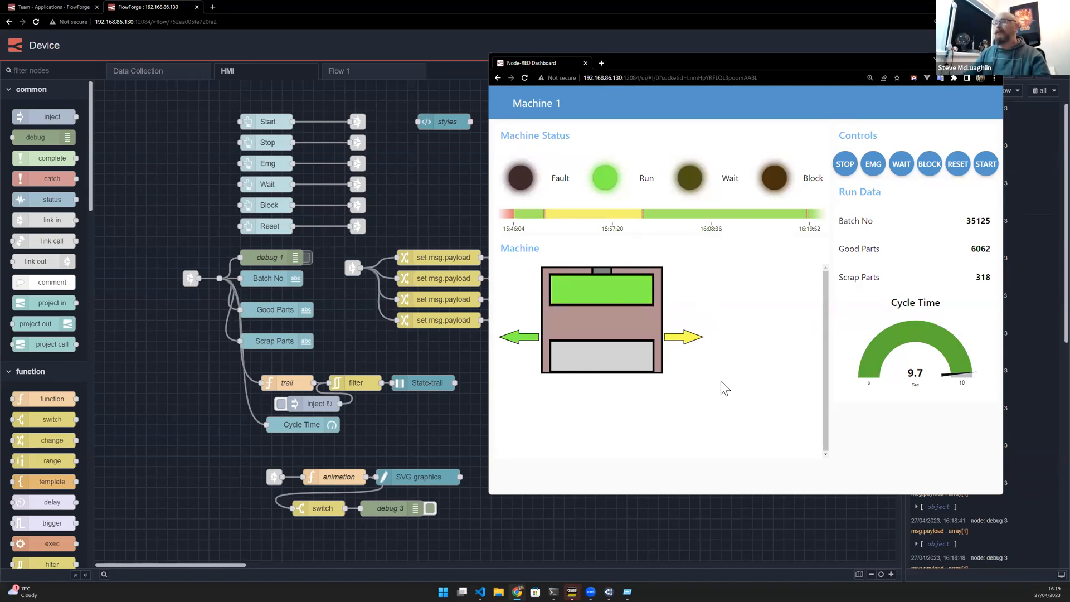
pyautogui.moveTo(635, 58); pyautogui.dragTo(645, 57)
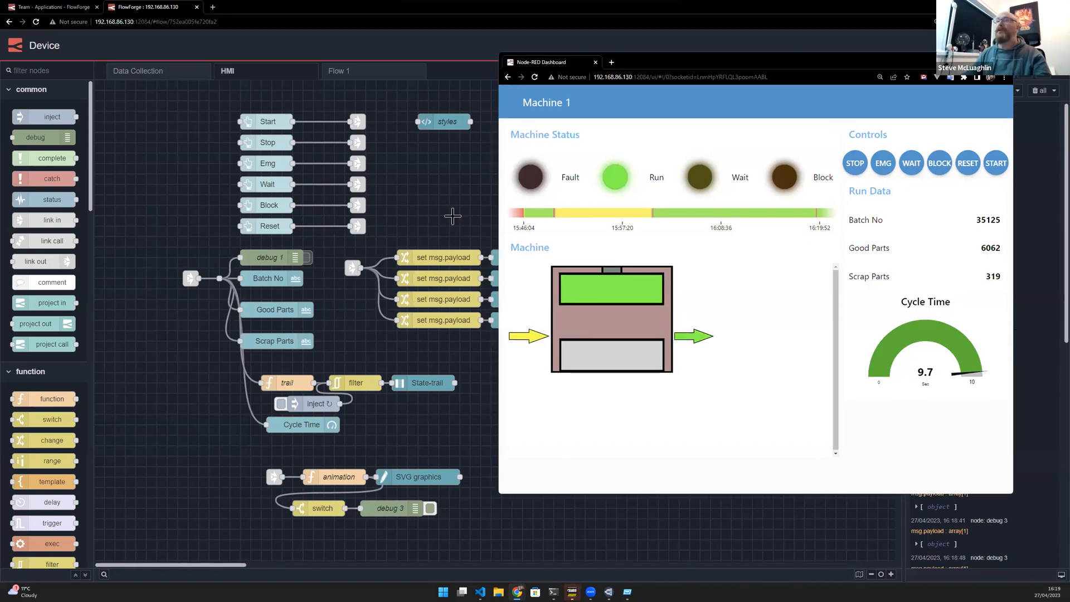
pyautogui.click(146, 8)
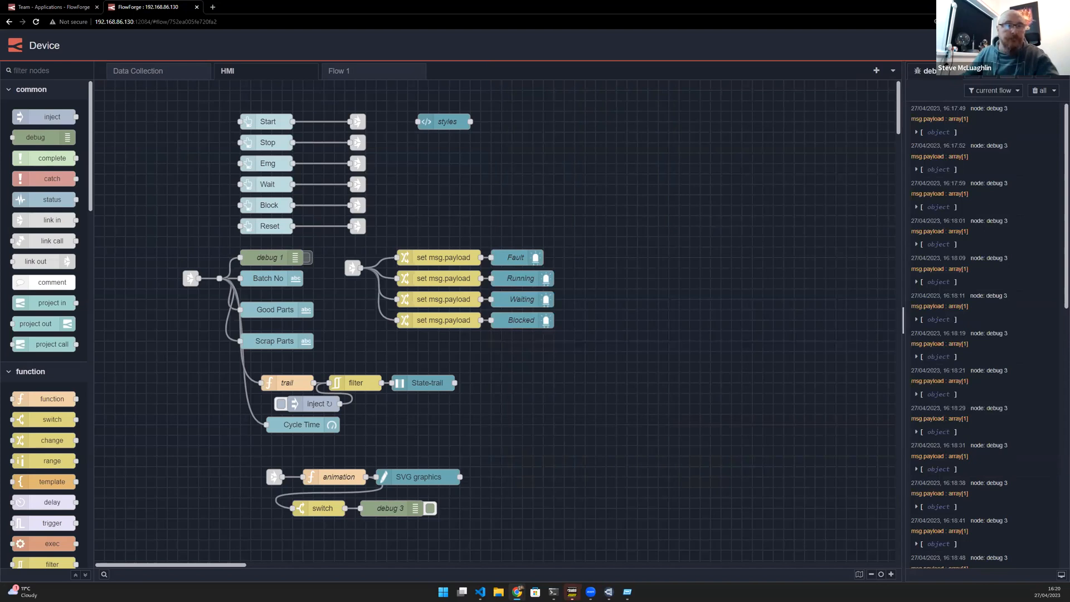
# - Inspect the status MQTT out node's server, topic and broker connection settings on the Data Collection flow without changing them
pyautogui.click(159, 75)
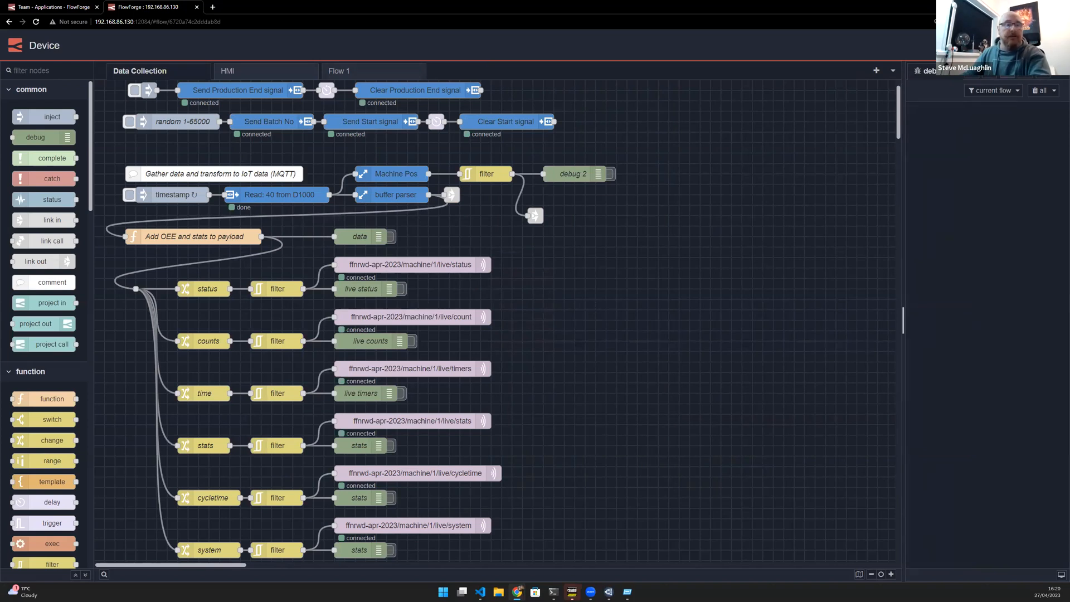
pyautogui.click(418, 195)
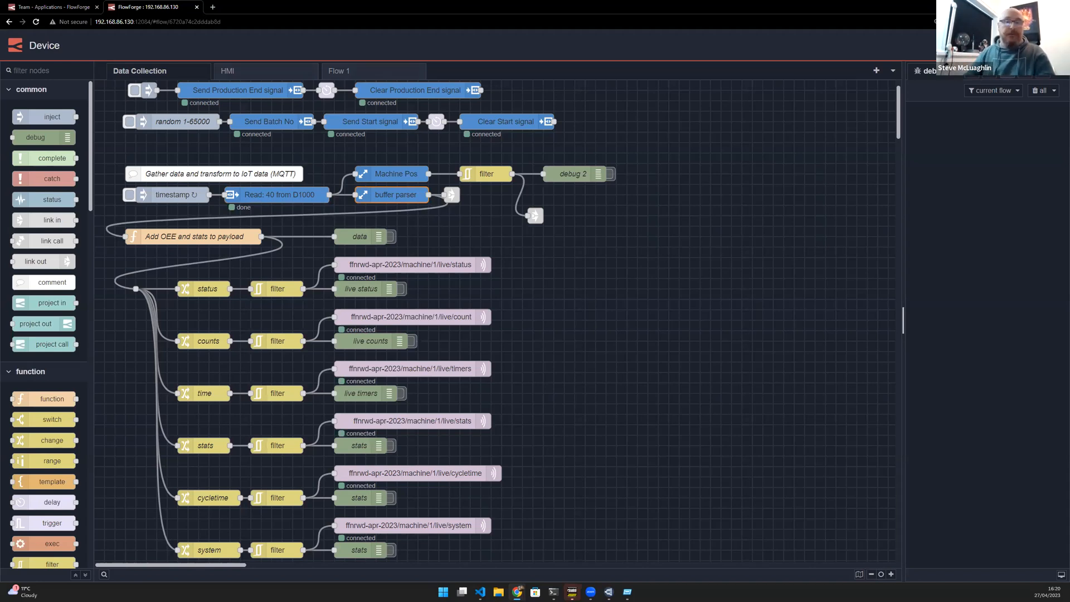
pyautogui.click(478, 264)
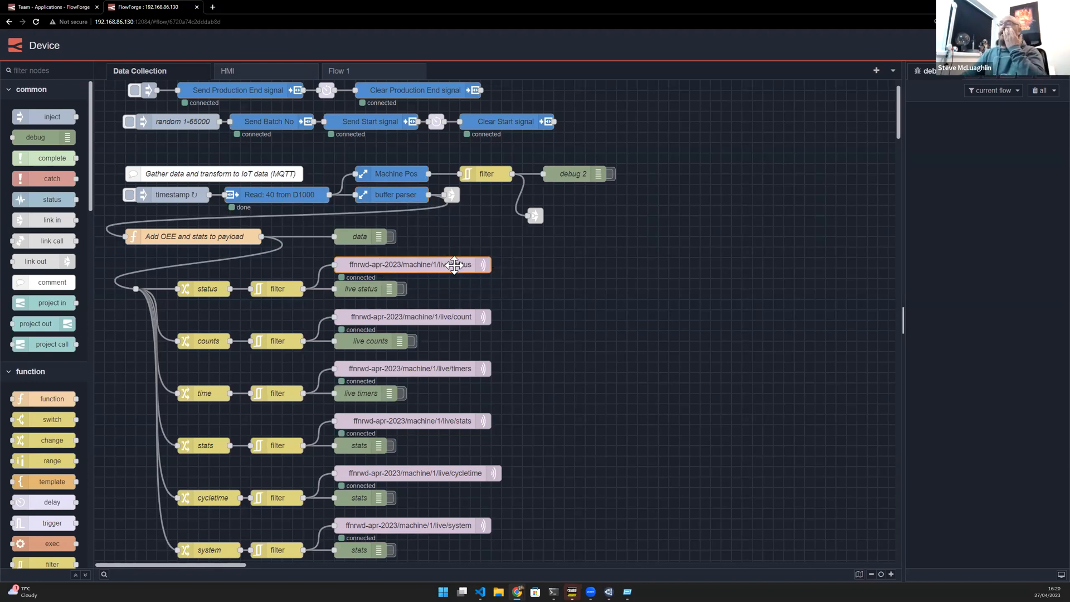
pyautogui.press('Return')
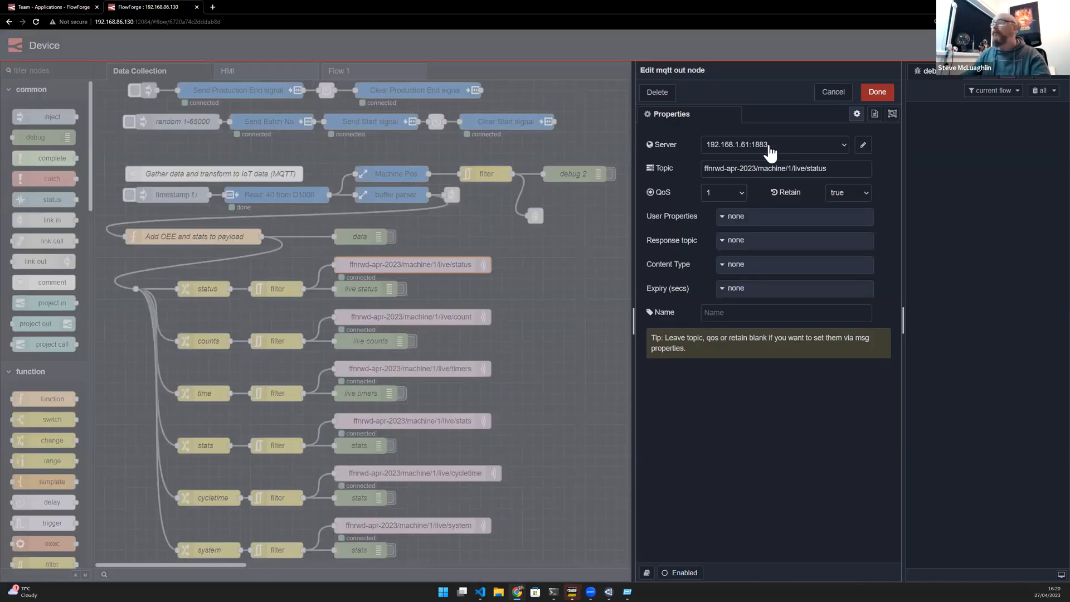
pyautogui.click(862, 145)
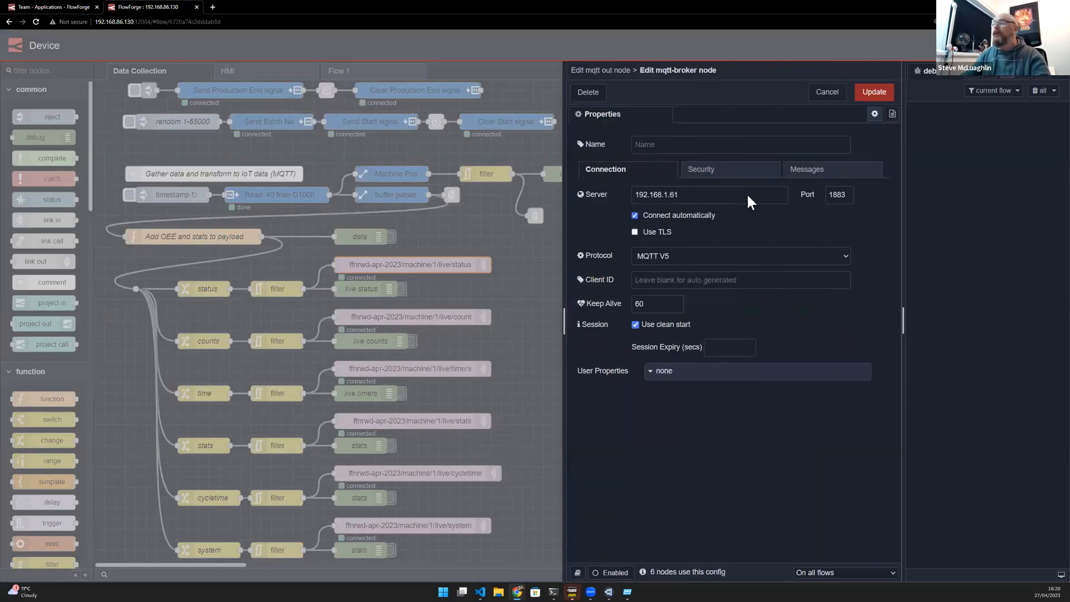
pyautogui.moveTo(746, 194); pyautogui.dragTo(568, 190)
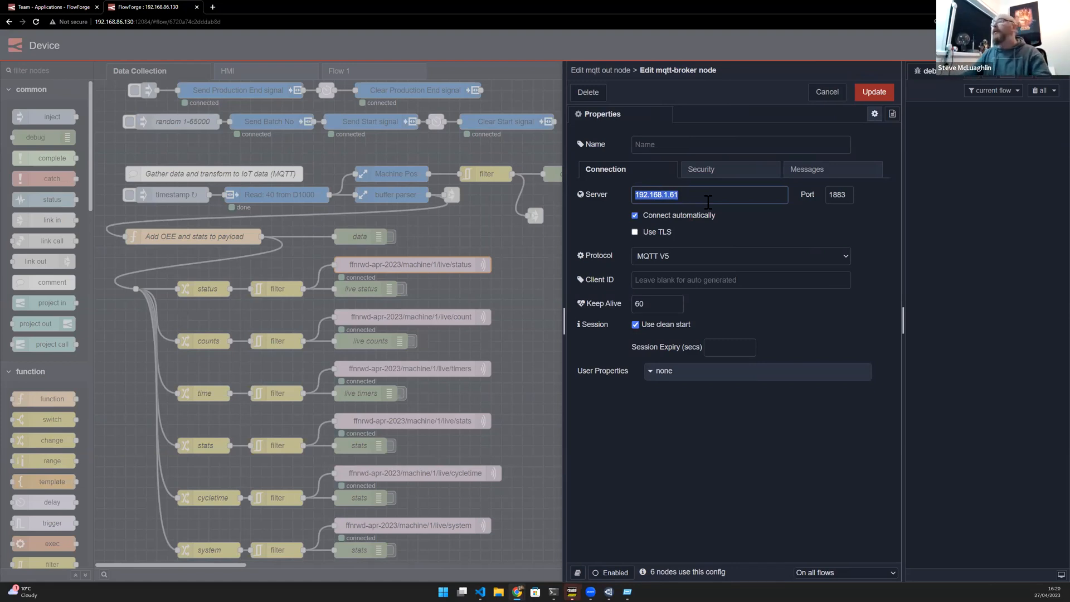
pyautogui.click(815, 92)
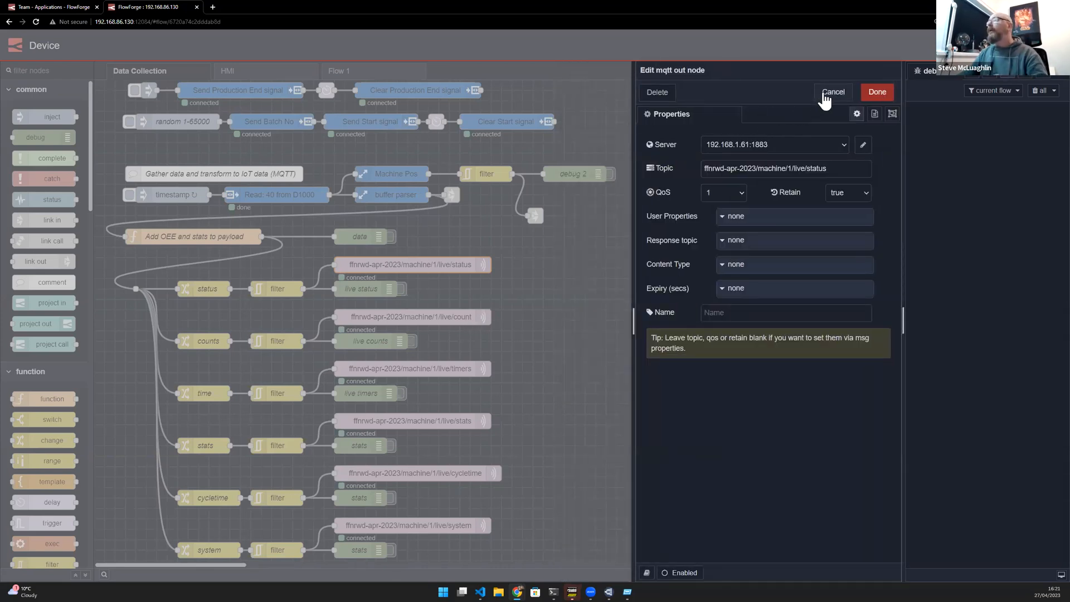
pyautogui.click(824, 101)
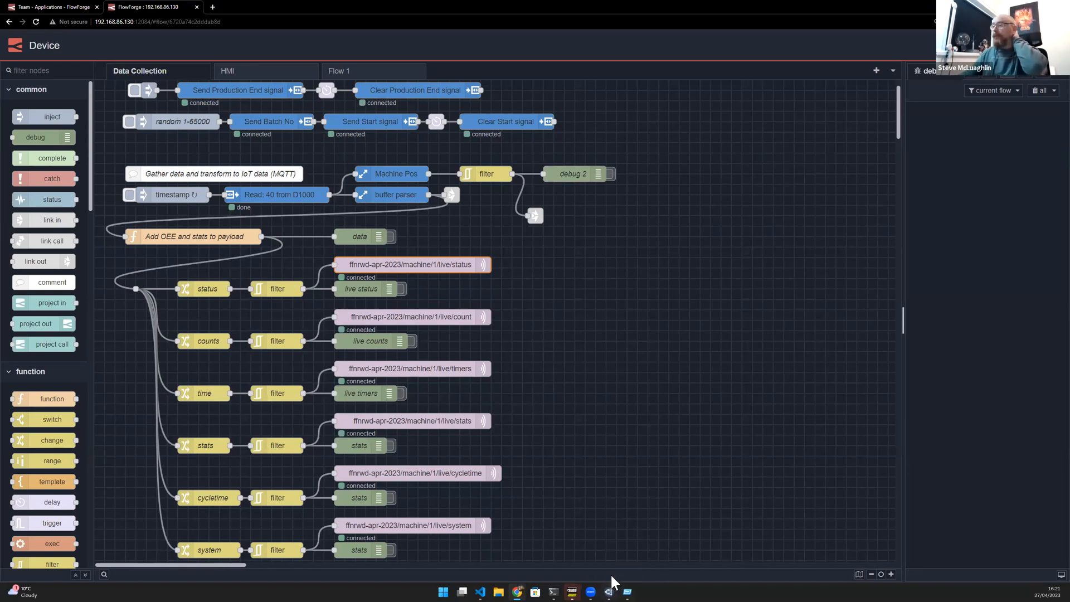
# - Switch to MQTT Explorer, connect to the ffnrwd-apr-2023 broker and expand the machine/1/live topics
pyautogui.click(609, 589)
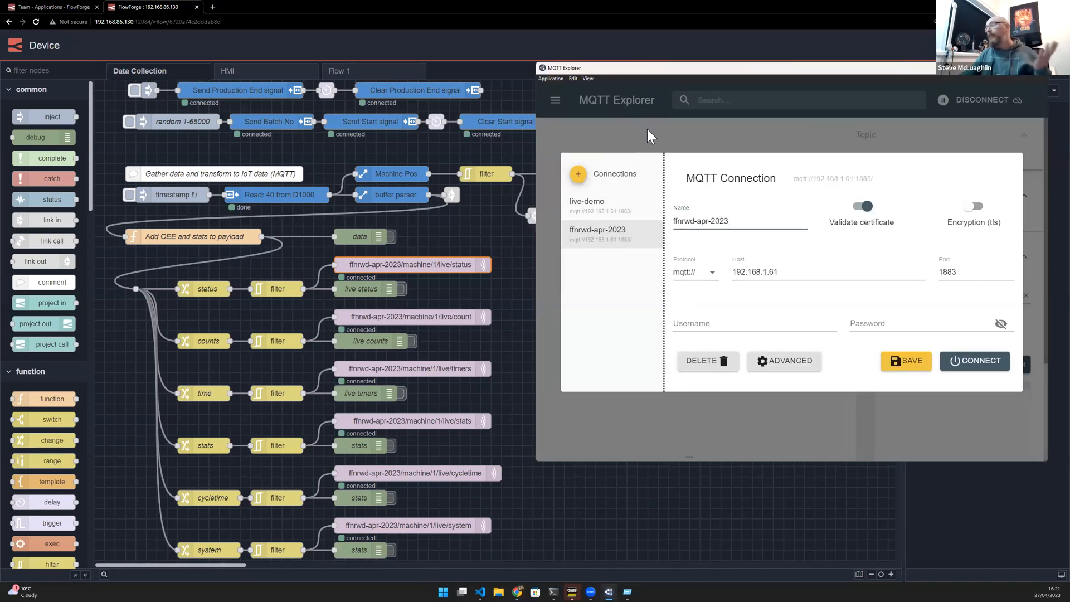
pyautogui.click(976, 361)
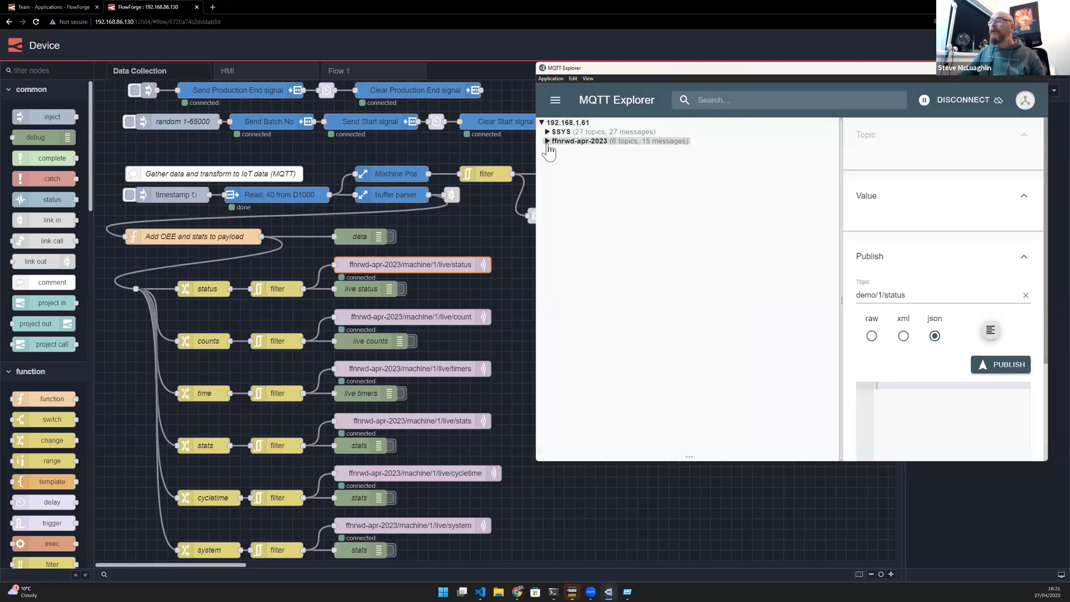
pyautogui.click(548, 141)
pyautogui.click(554, 151)
pyautogui.click(560, 159)
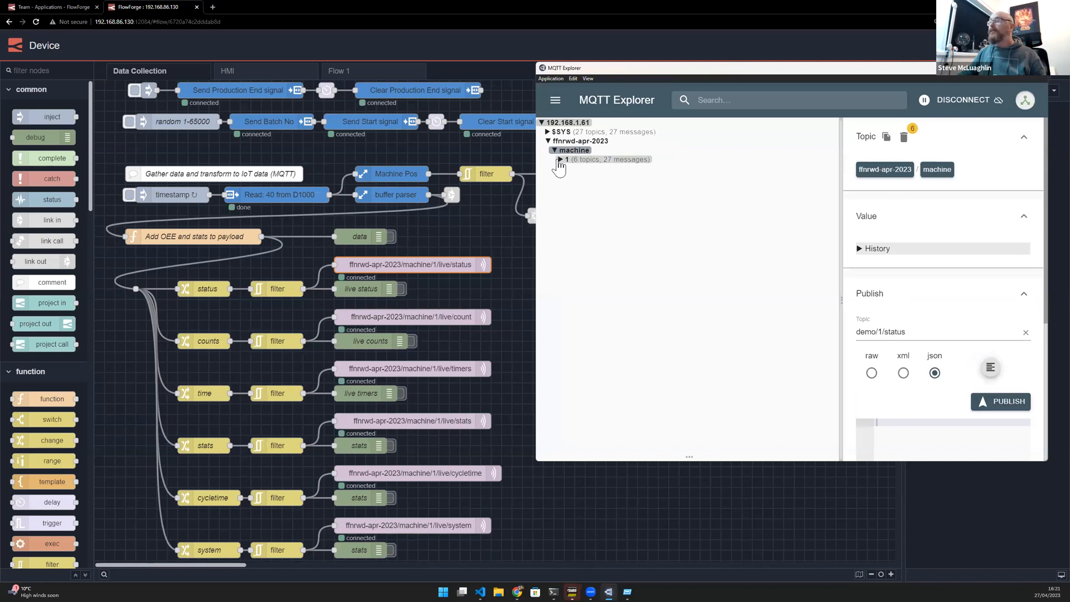
pyautogui.click(567, 168)
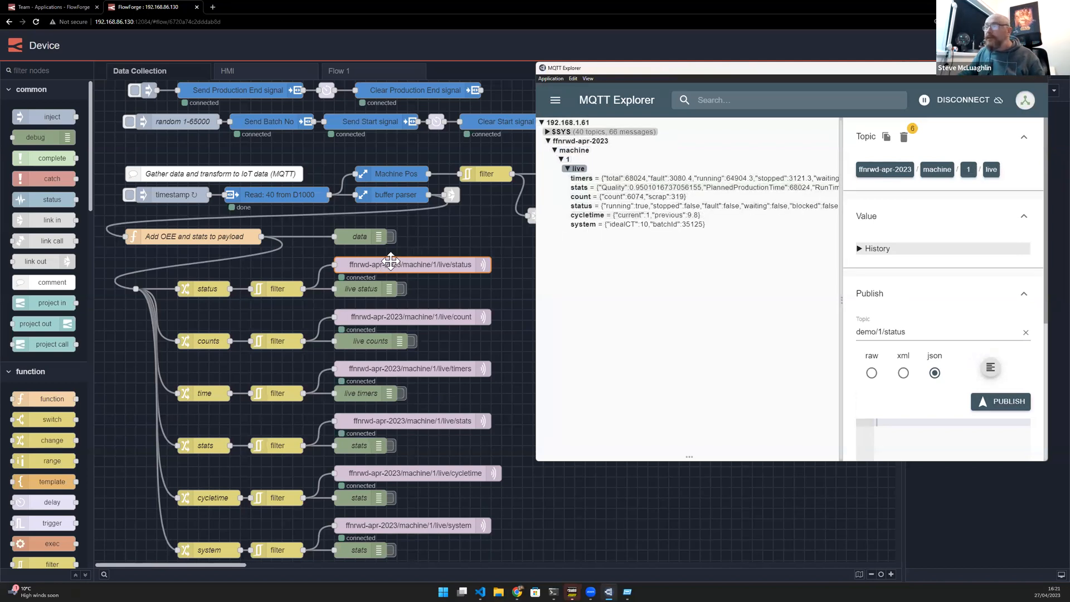
# - Reopen the status MQTT out node to check its topic, then close it unchanged
pyautogui.click(381, 268)
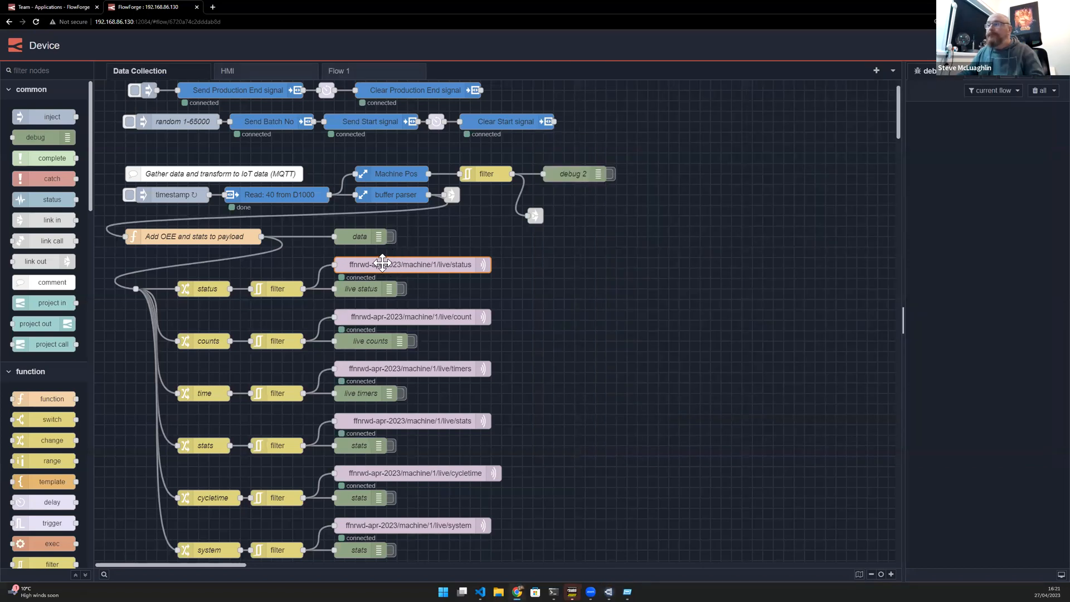
pyautogui.press('Return')
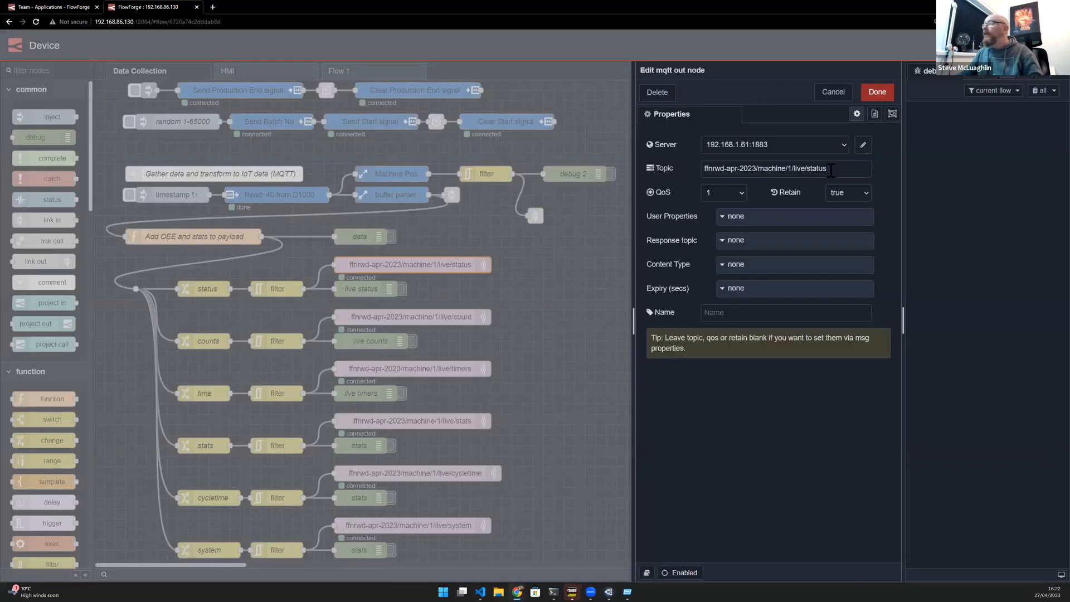
pyautogui.click(832, 93)
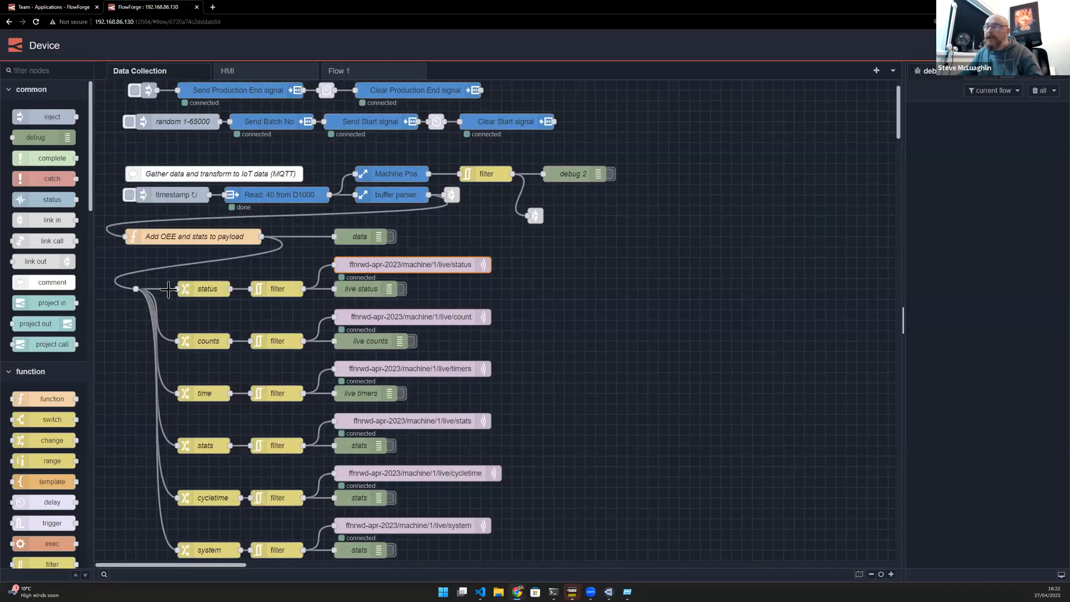
pyautogui.click(263, 290)
pyautogui.click(221, 284)
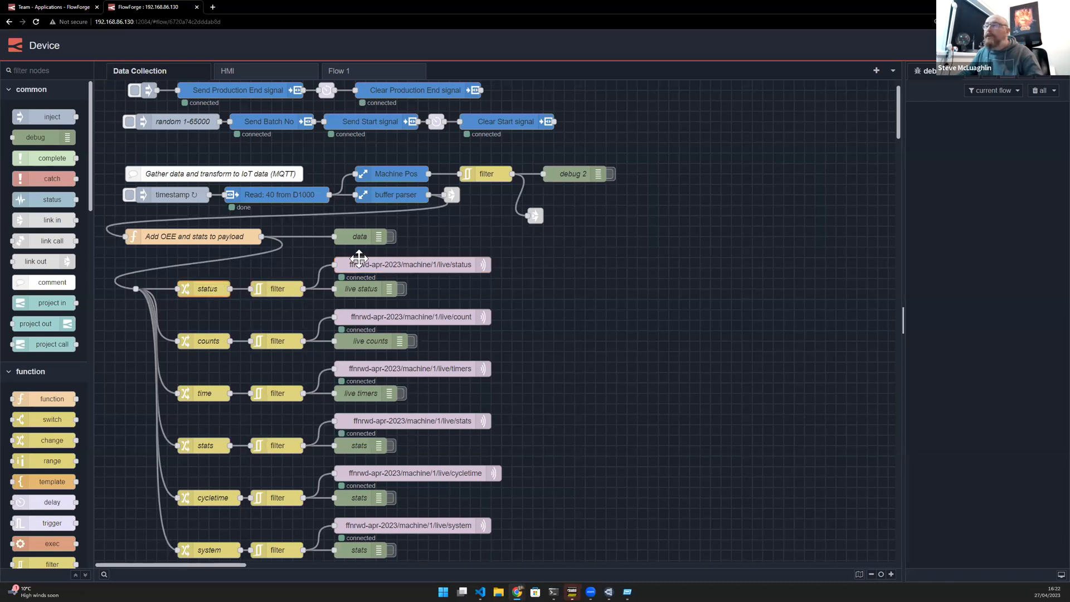
# - In MQTT Explorer, open the stats topic and chart its PlannedProductionTime, RunTime and Availability values
pyautogui.hotkey('alt', 'Tab')
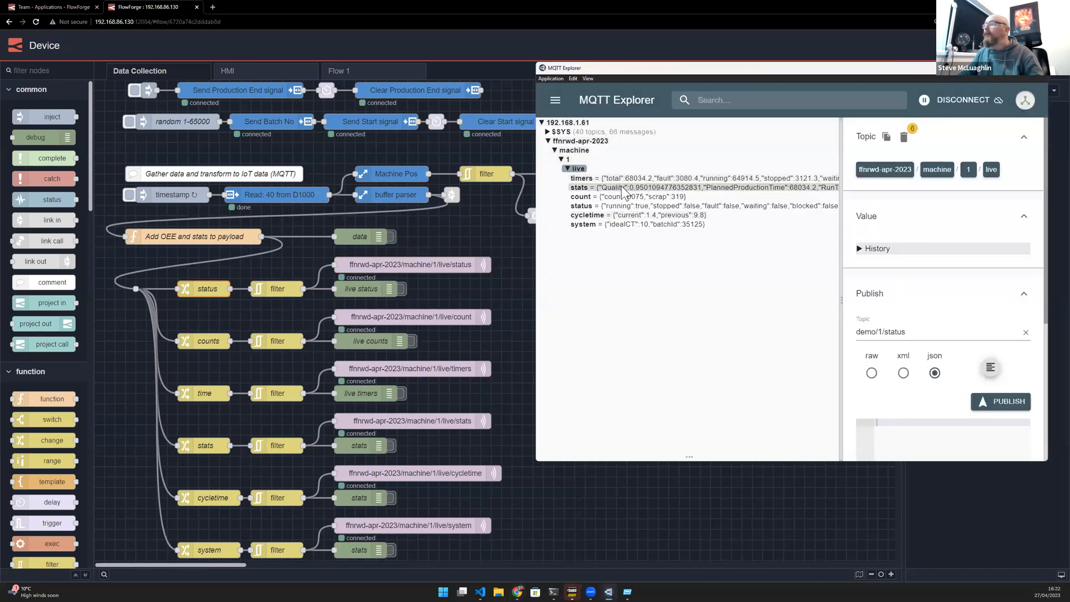
pyautogui.click(619, 187)
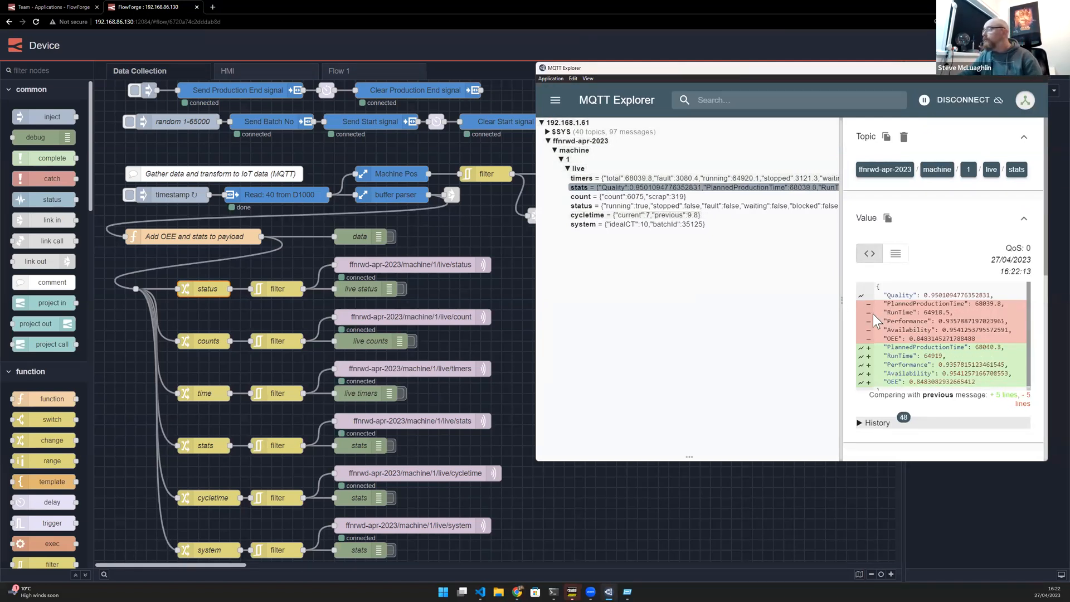
pyautogui.click(861, 348)
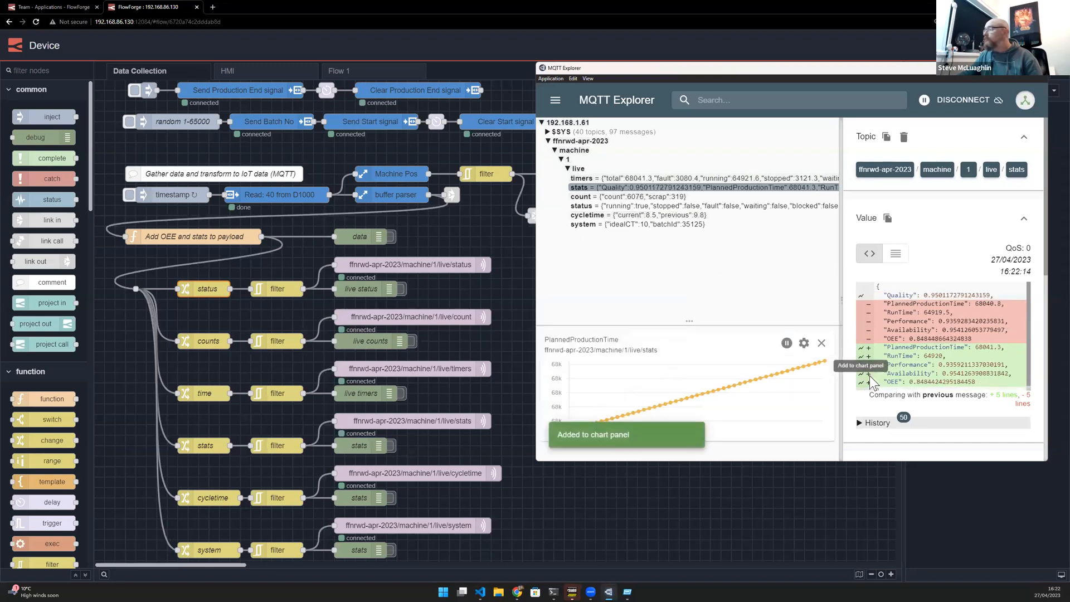
pyautogui.click(862, 356)
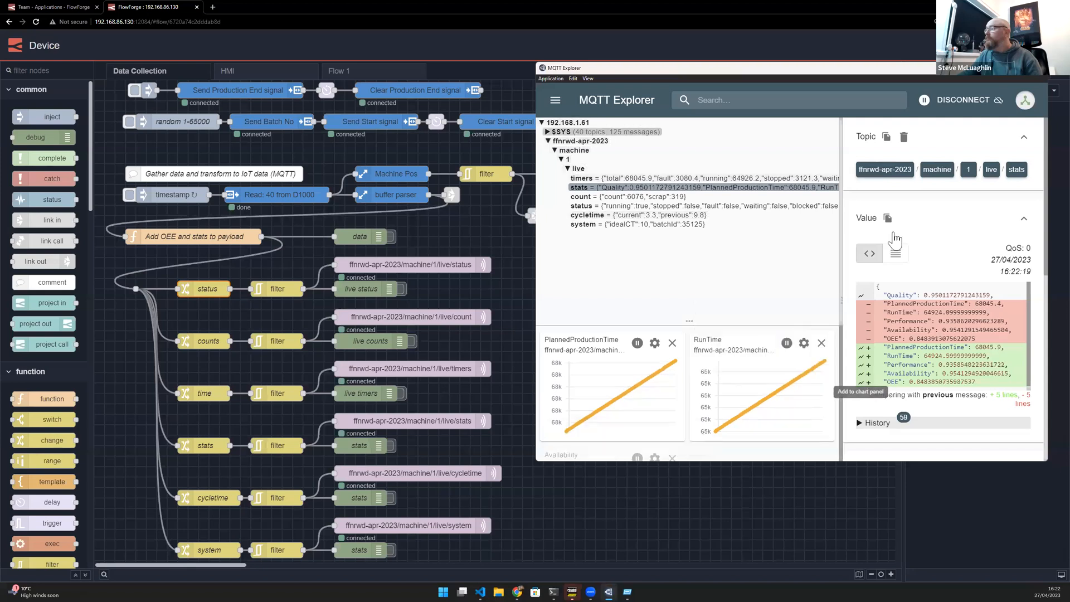
pyautogui.click(861, 373)
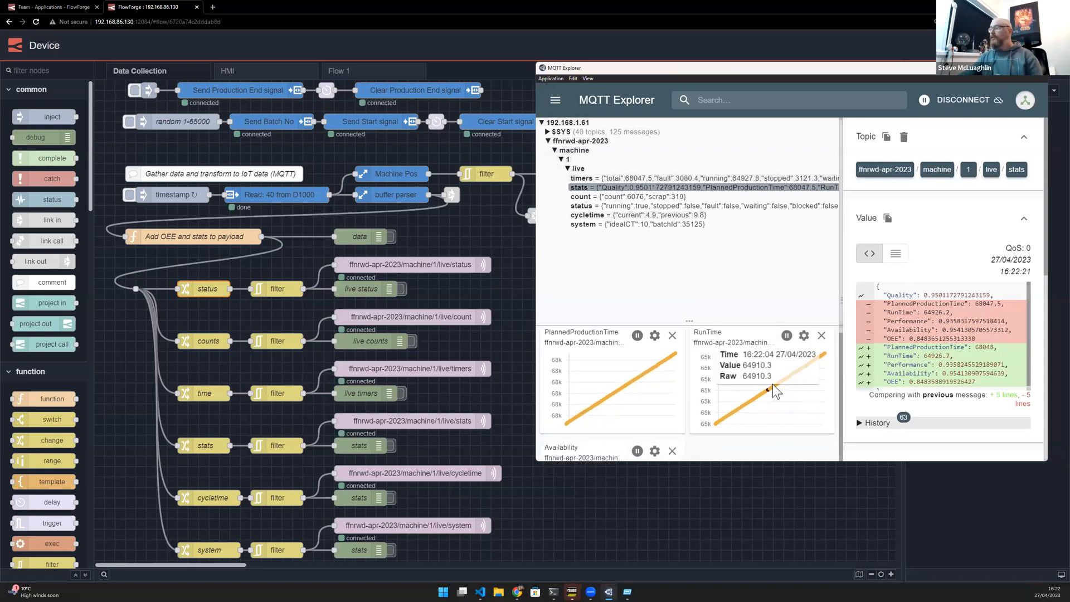
# - Open the count topic, close the three stats charts and chart the count value instead
pyautogui.click(619, 197)
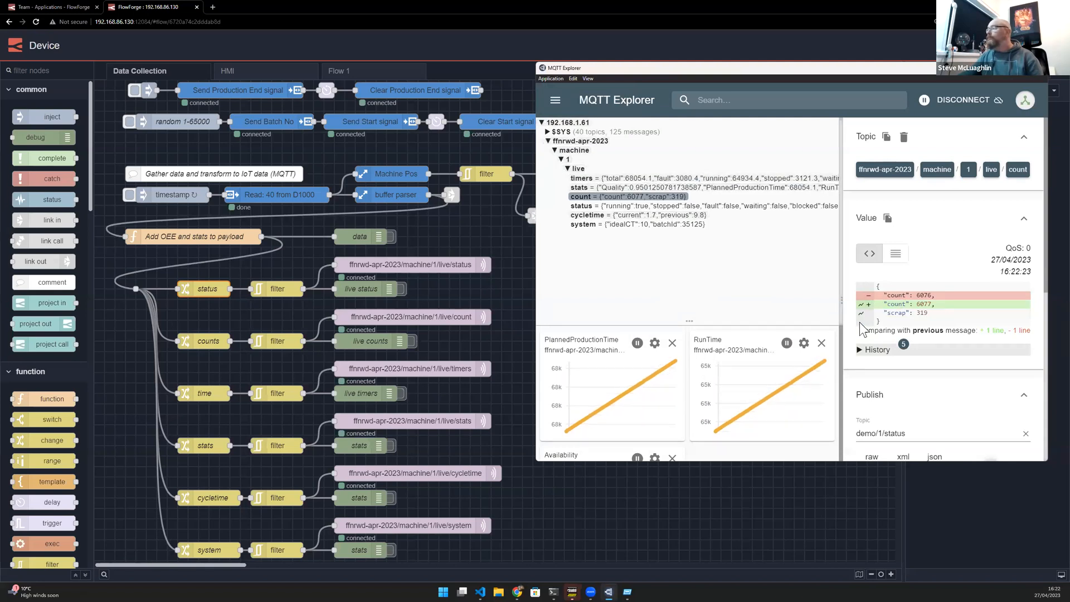
pyautogui.click(824, 343)
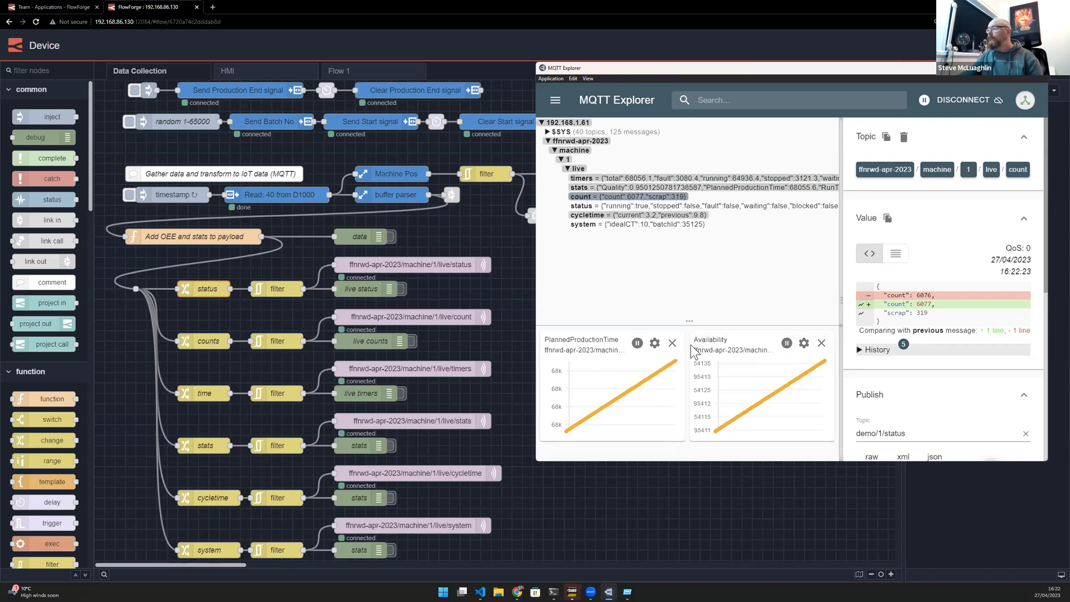
pyautogui.click(672, 342)
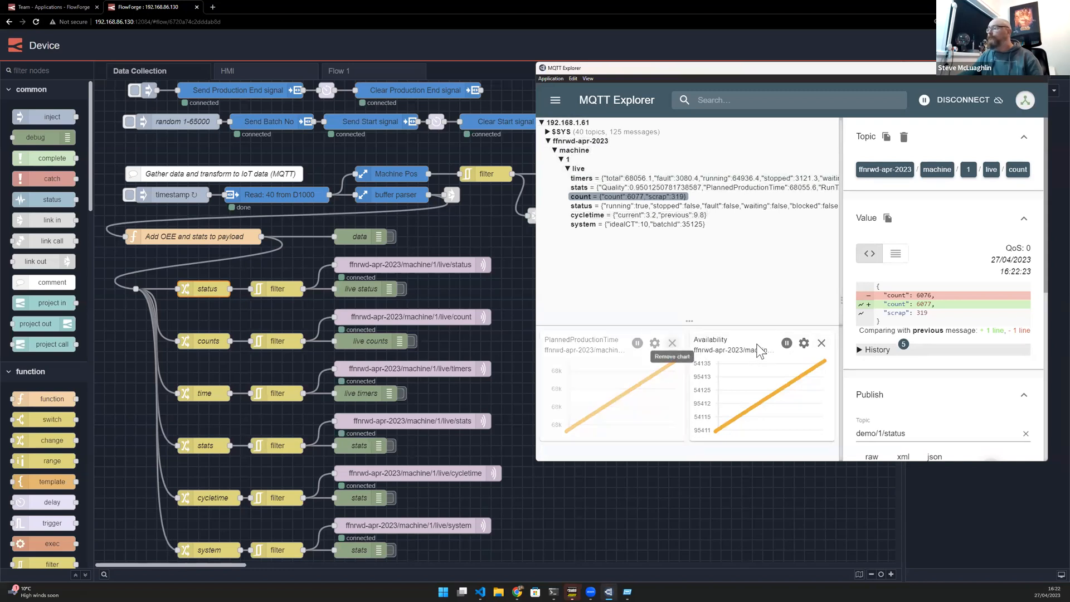
pyautogui.click(821, 343)
pyautogui.click(859, 305)
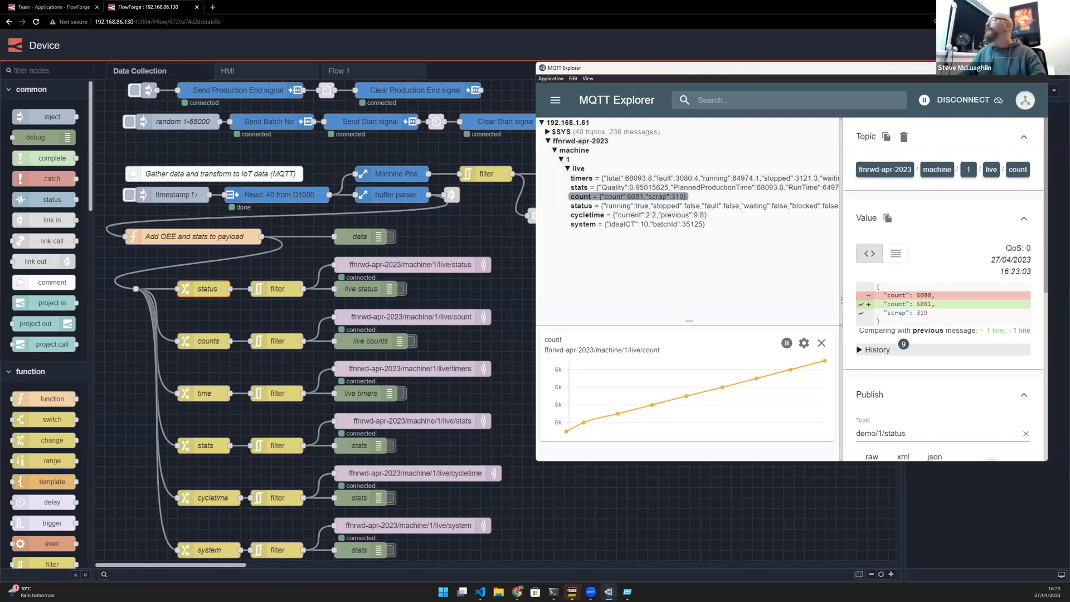
# - Close MQTT Explorer and open the editor of the dashboard instance from the FlowForge applications list
pyautogui.click(1038, 68)
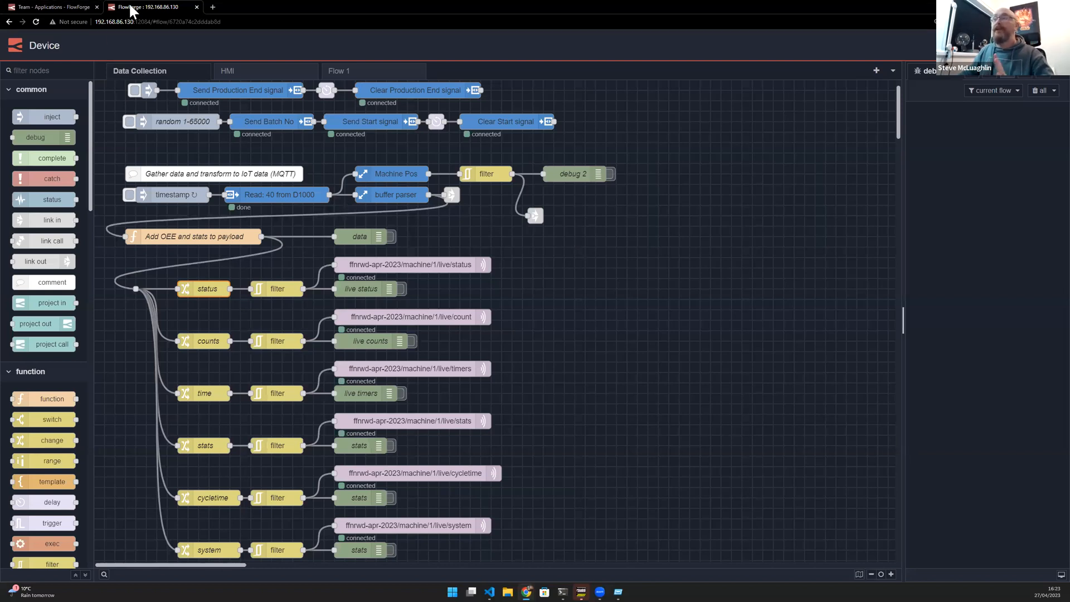
pyautogui.middleClick(174, 11)
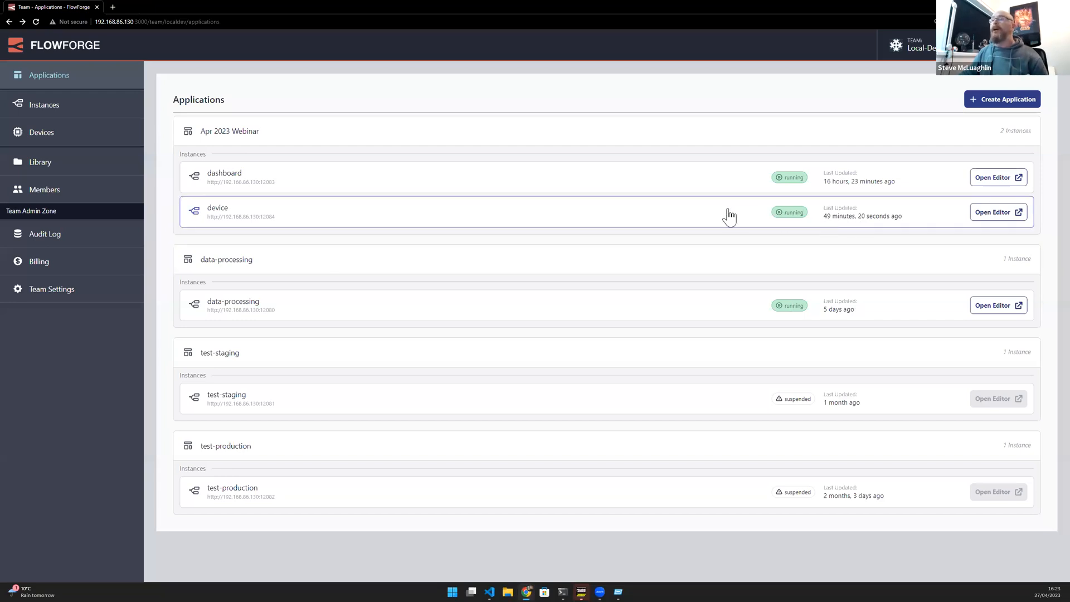
pyautogui.click(671, 193)
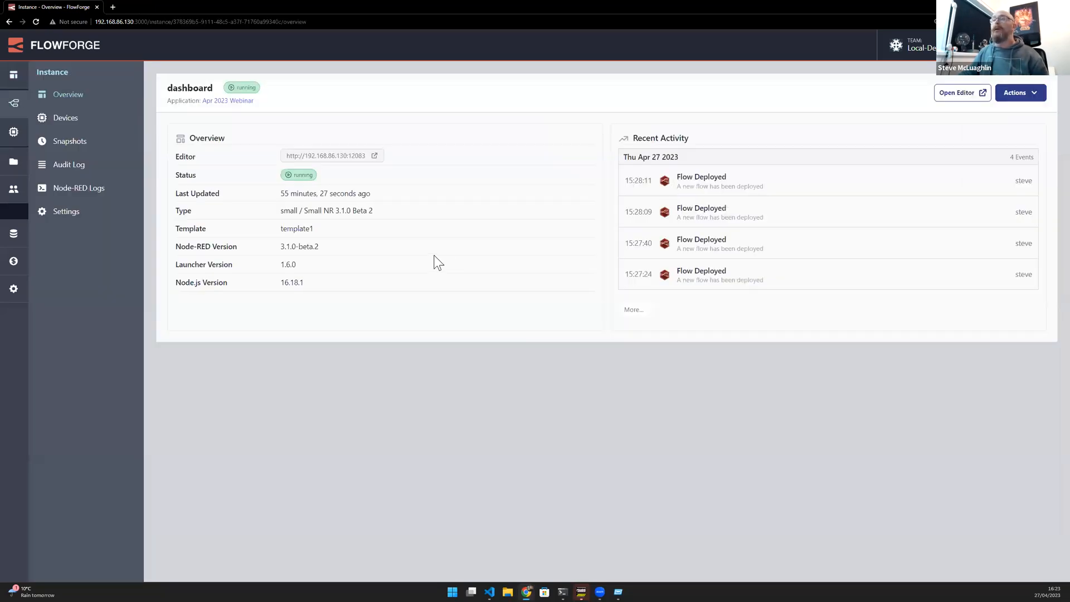
pyautogui.click(976, 92)
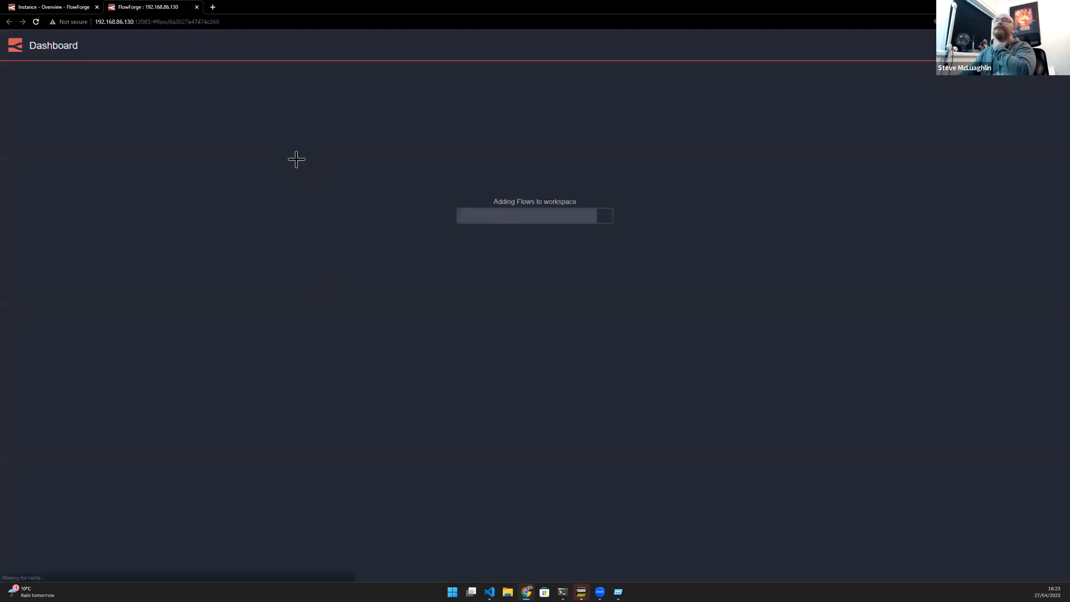
# - Open the Demo flow and add an mqtt in node to its canvas
pyautogui.click(257, 71)
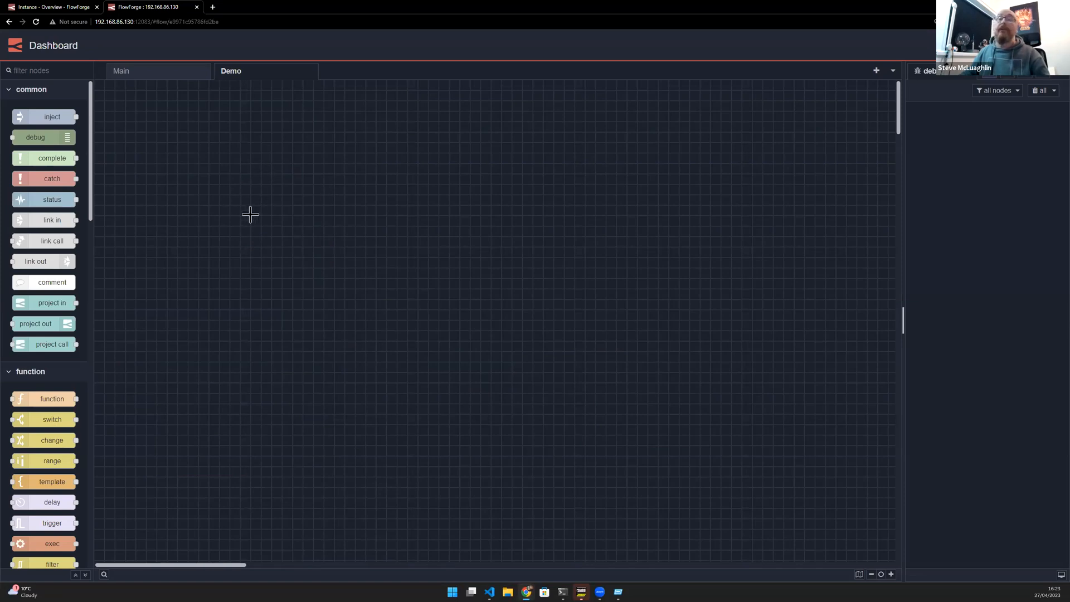
pyautogui.keyDown('ctrl'); pyautogui.click(274, 158); pyautogui.keyUp('ctrl')
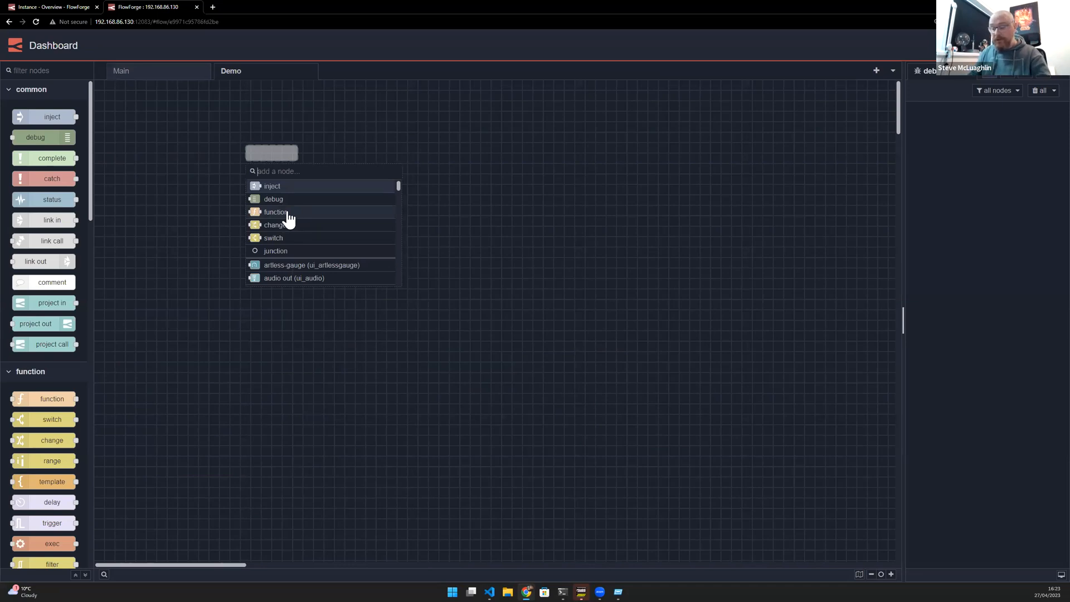
pyautogui.write('mqq')
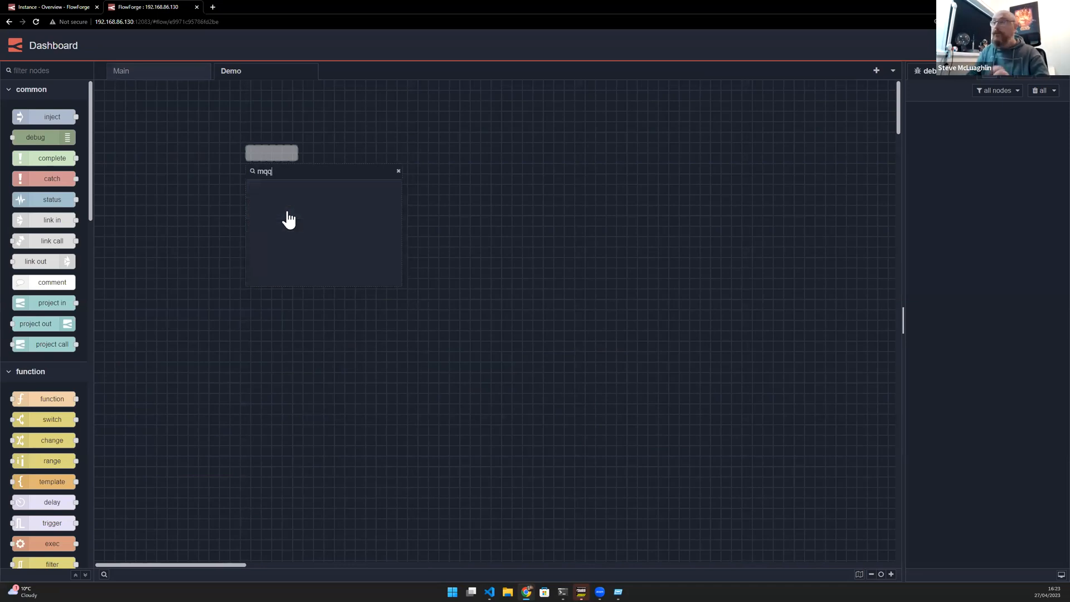
pyautogui.press('BackSpace')
pyautogui.write('tt')
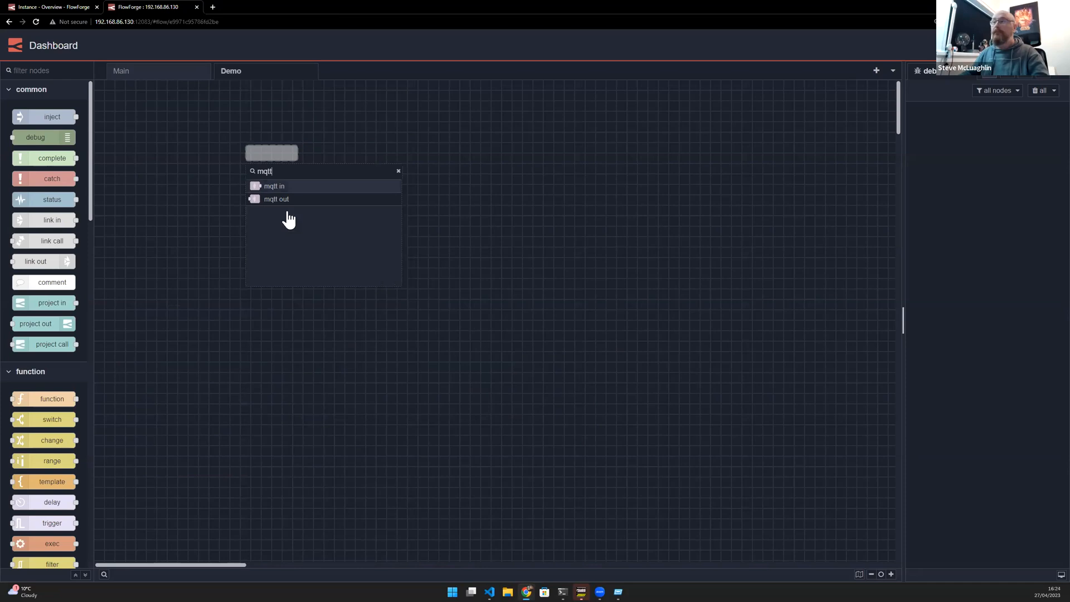
pyautogui.click(299, 189)
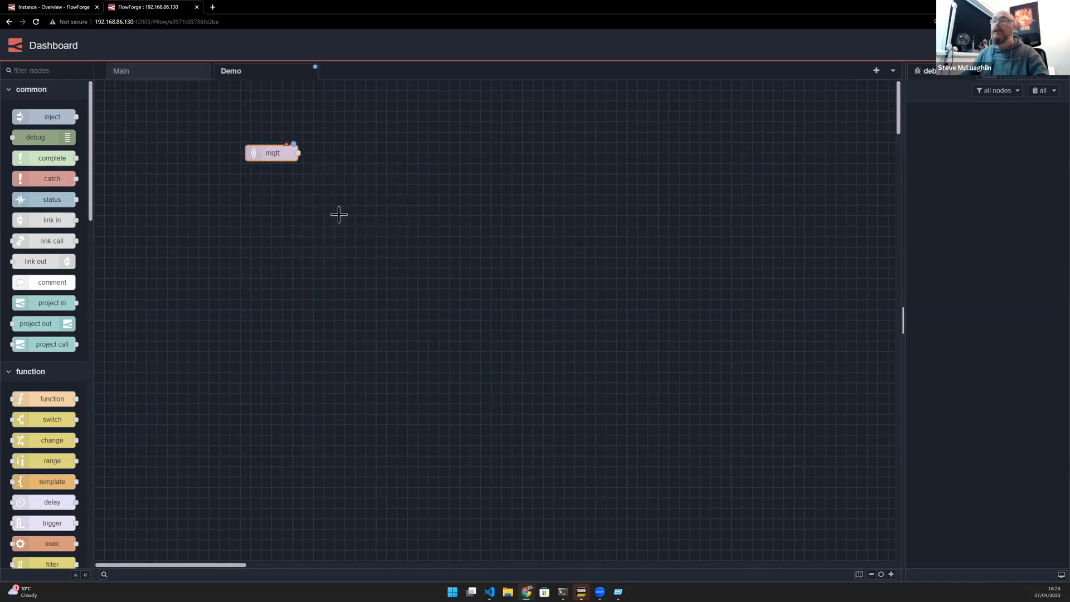
# - Open the mqtt in node and set its server to the main-dashboard broker at 192.168.1.61:1883
pyautogui.doubleClick(290, 154)
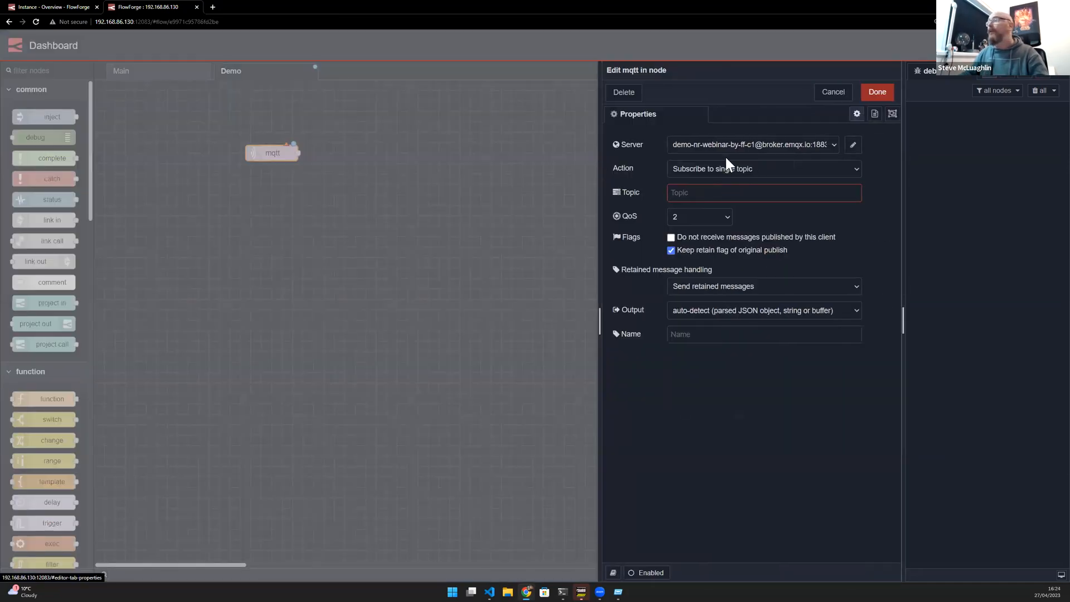
pyautogui.click(853, 145)
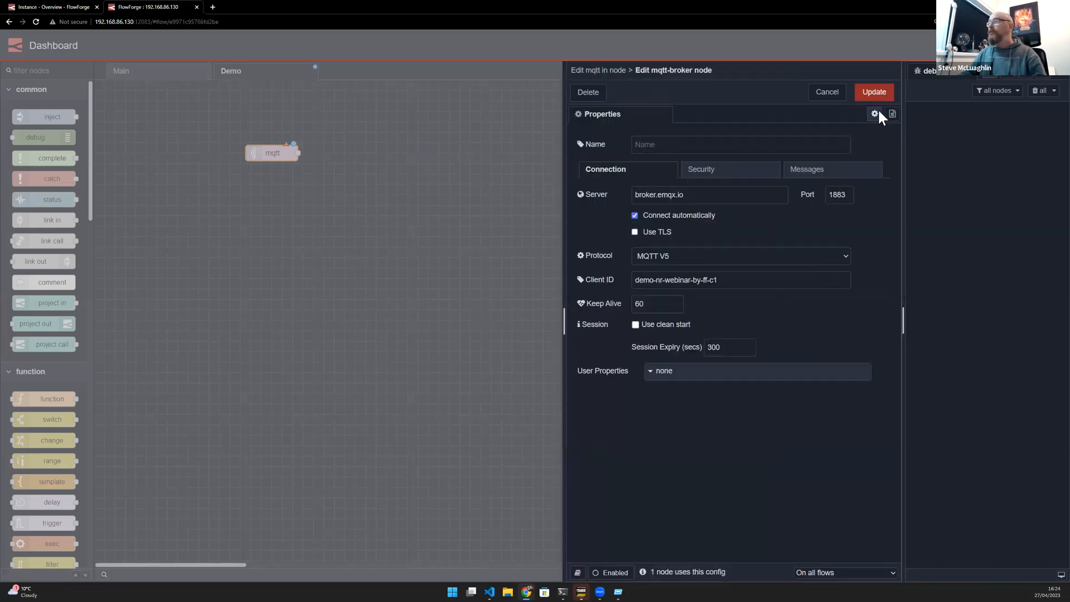
pyautogui.click(827, 93)
pyautogui.click(815, 148)
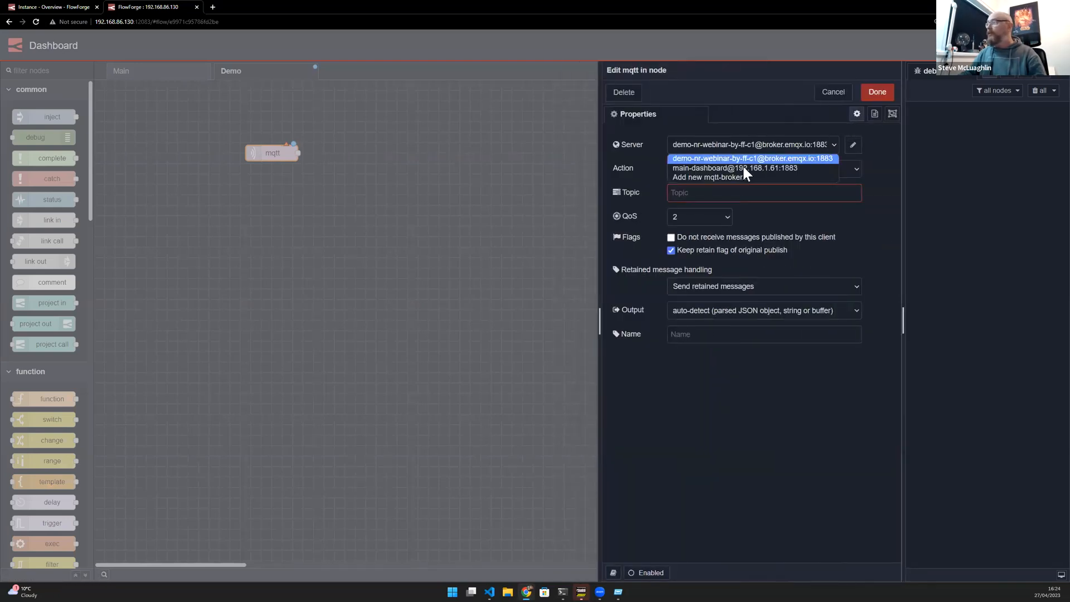
pyautogui.click(739, 169)
# - Edit that broker configuration to change its client ID to main-dashboard-demo and update it
pyautogui.click(852, 146)
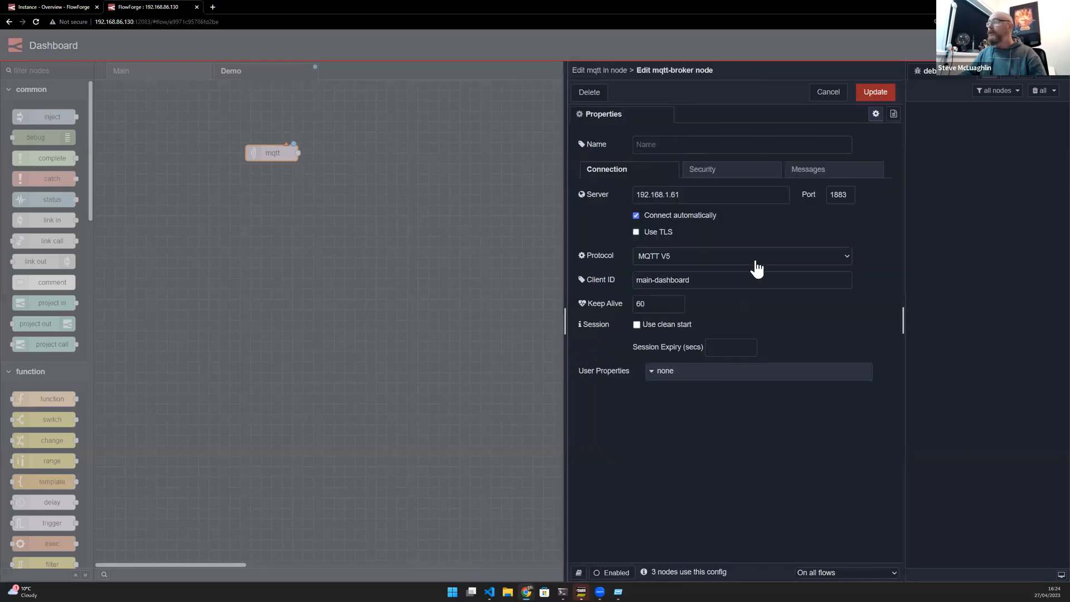
pyautogui.moveTo(681, 193); pyautogui.dragTo(566, 191)
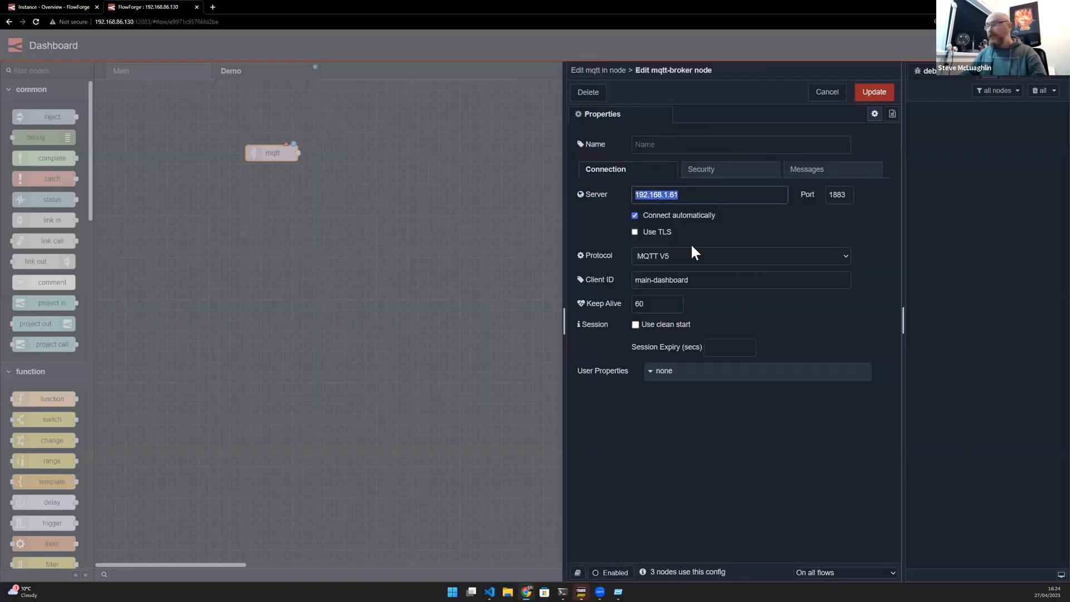
pyautogui.click(722, 285)
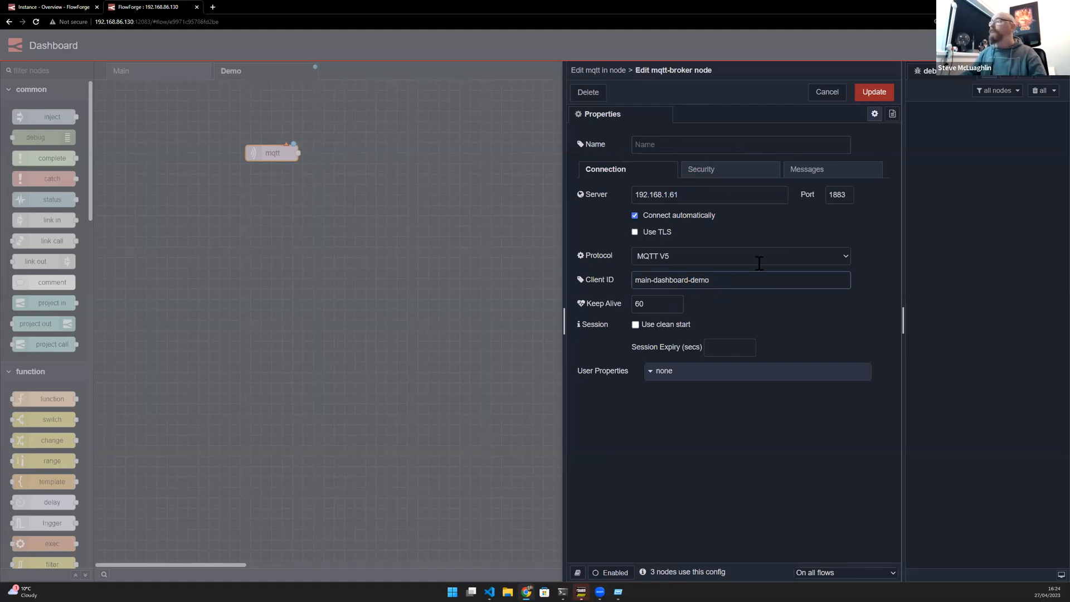
pyautogui.click(885, 96)
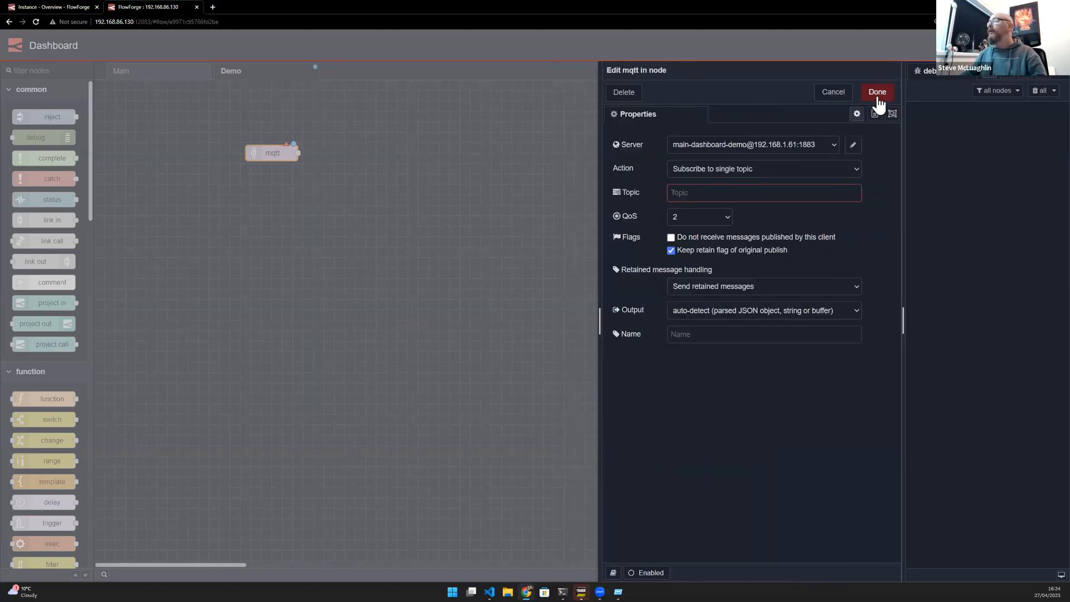
# - Open the device instance's editor from the FlowForge applications list and copy the topic of its stats MQTT out node
pyautogui.write('machine')
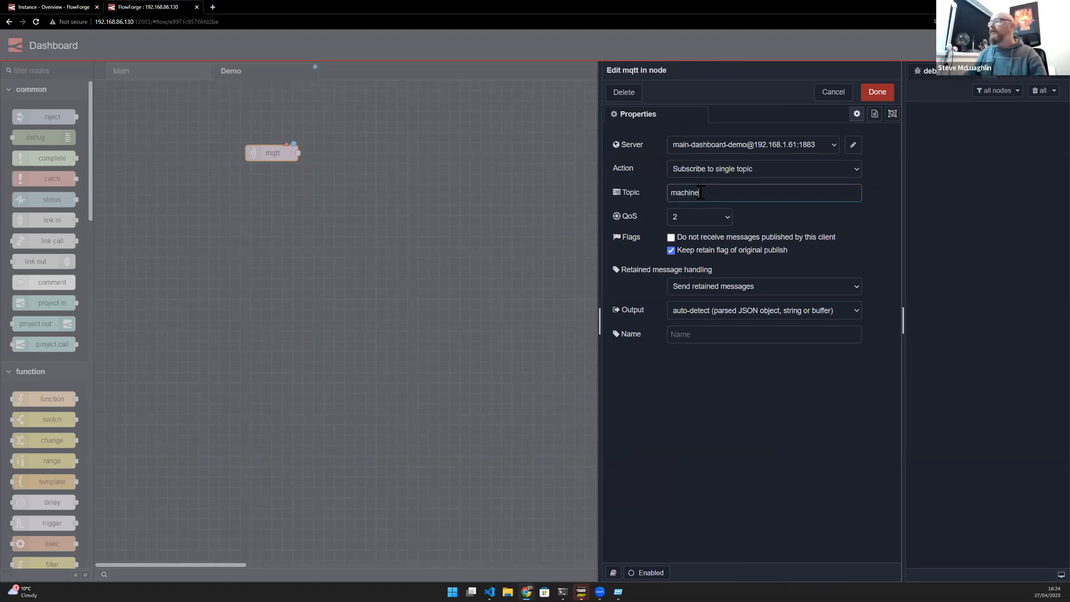
pyautogui.click(76, 6)
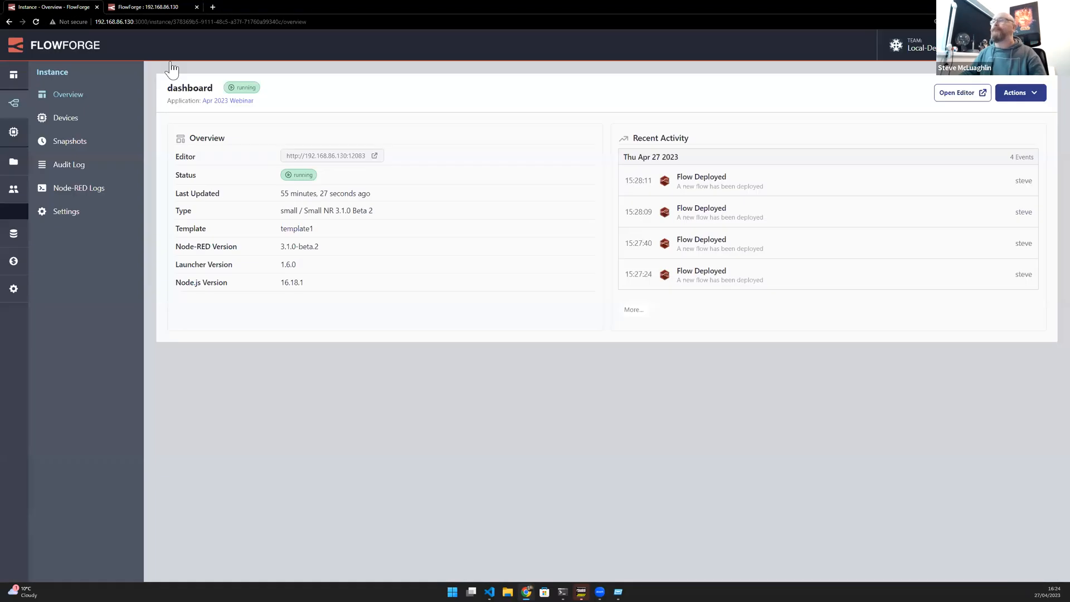
pyautogui.click(9, 21)
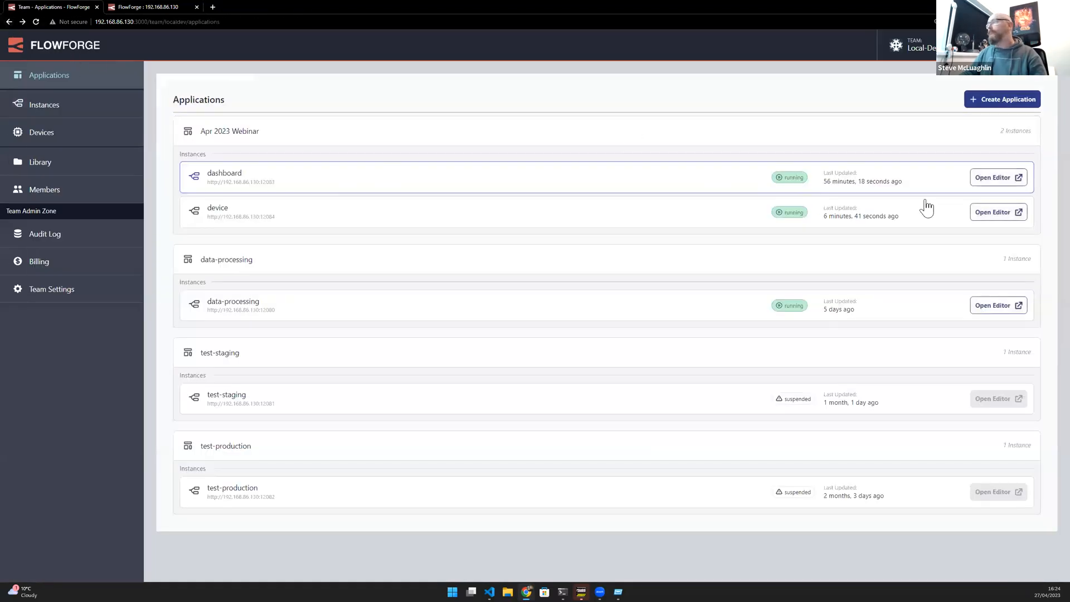
pyautogui.click(996, 213)
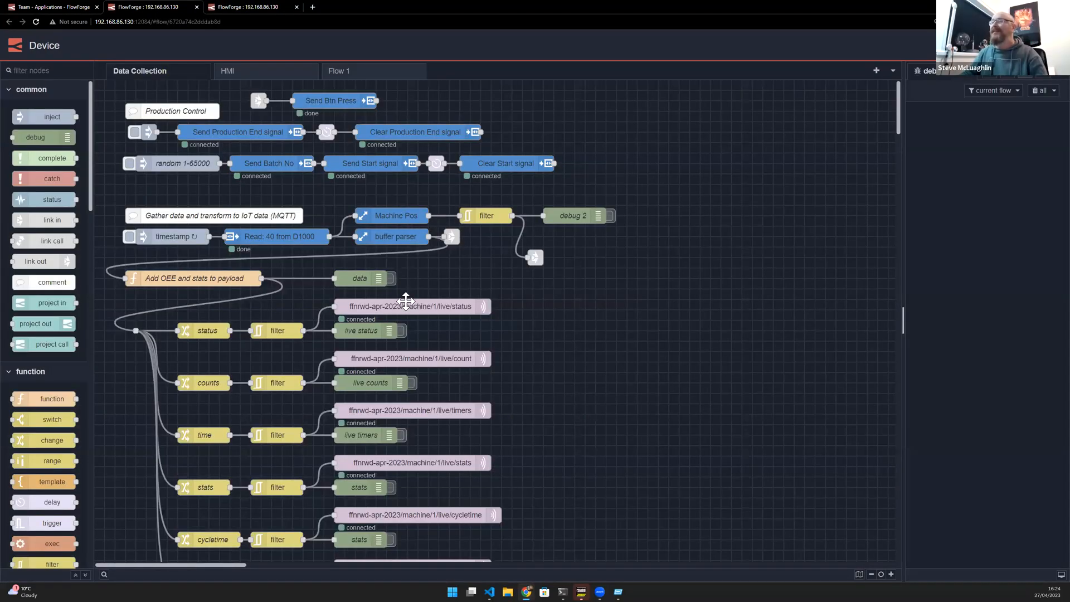
pyautogui.scroll(-2, 441, 343)
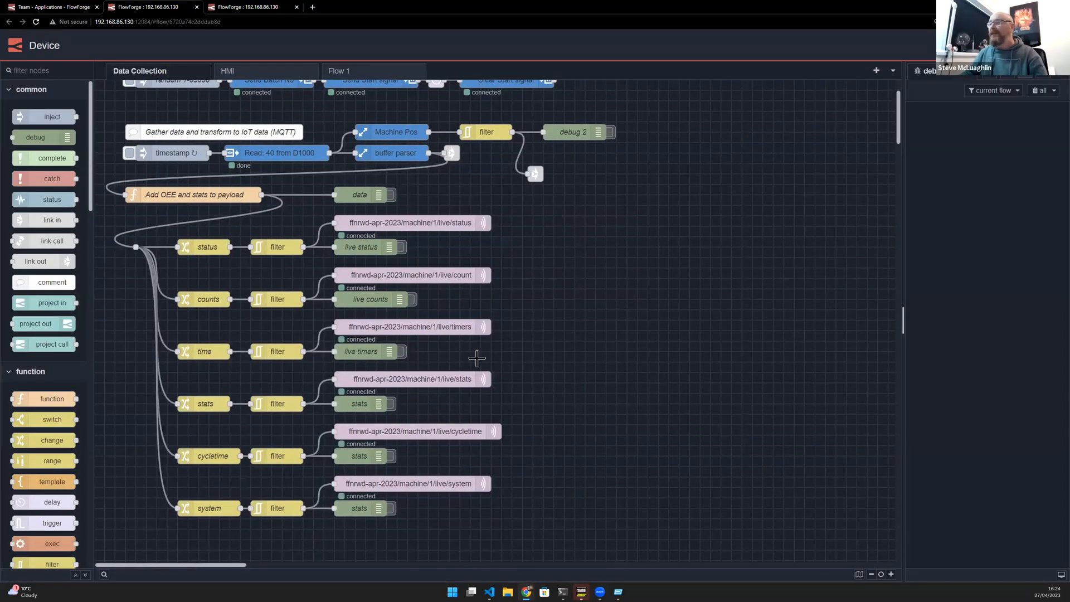
pyautogui.rightClick(455, 378)
pyautogui.click(520, 306)
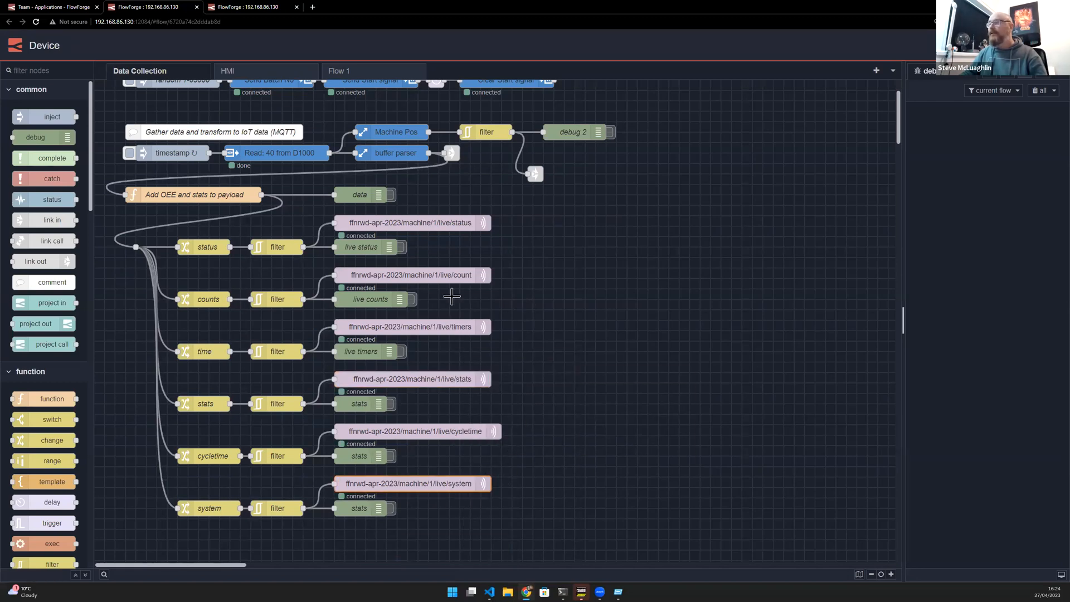
pyautogui.doubleClick(453, 378)
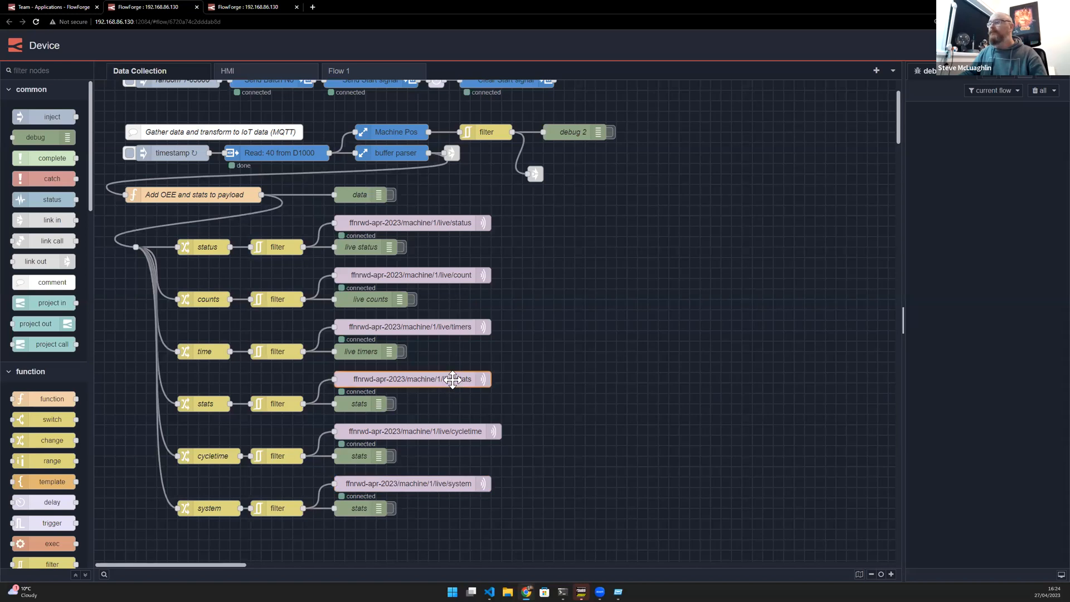
pyautogui.tripleClick(770, 168)
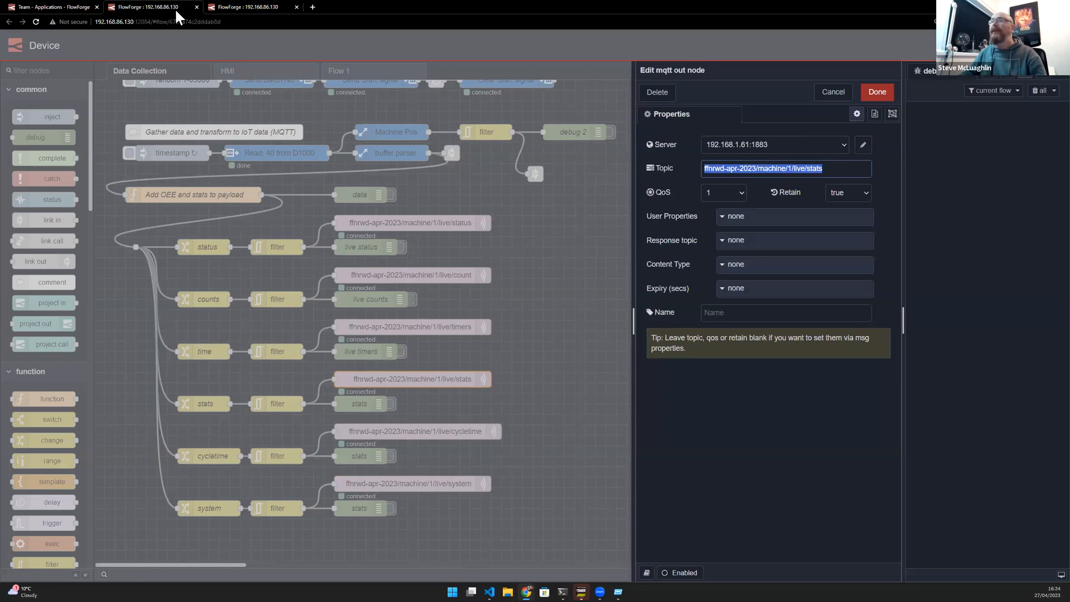
# - Set the mqtt in node's topic to ffnrwd-apr-2023/machine/1/live/stats in the dashboard editor and close it
pyautogui.click(222, 8)
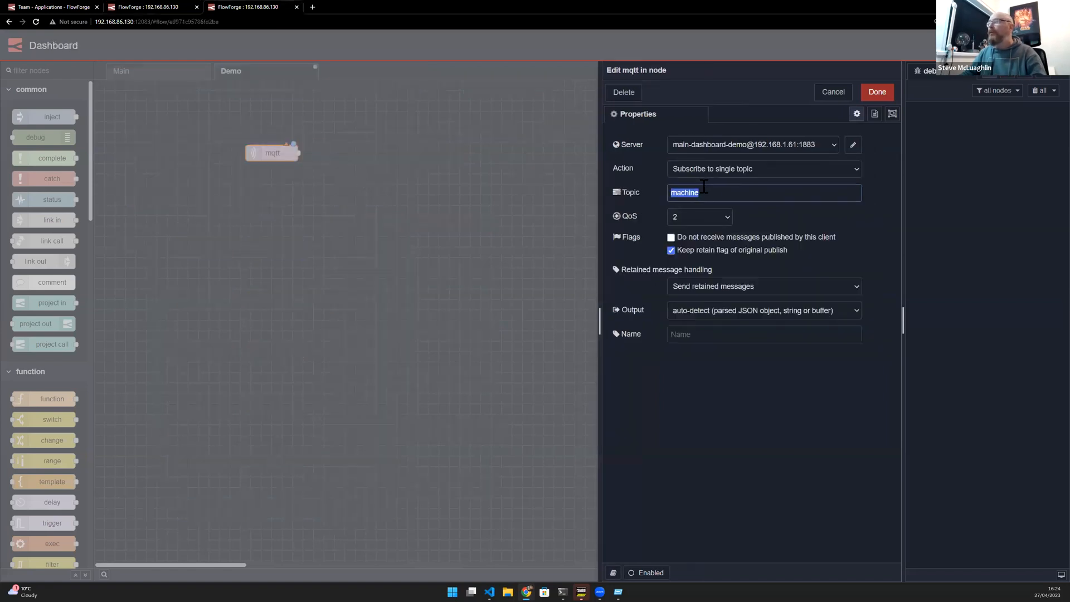
pyautogui.click(877, 92)
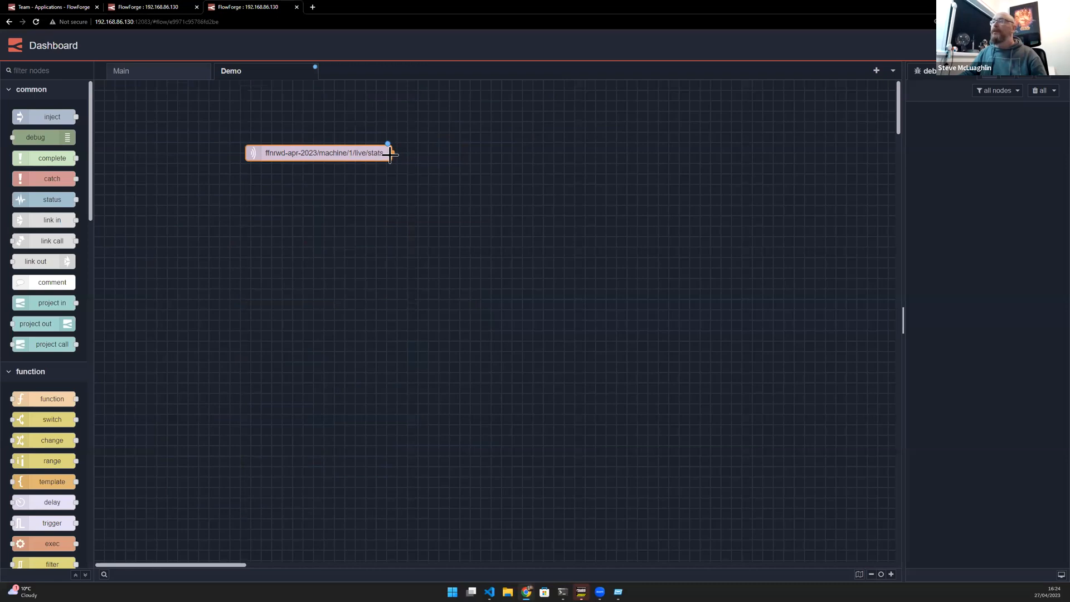
# - Attach a debug node to the mqtt in node's output and deploy the flow
pyautogui.keyDown('ctrl'); pyautogui.click(494, 168); pyautogui.keyUp('ctrl')
pyautogui.click(493, 195)
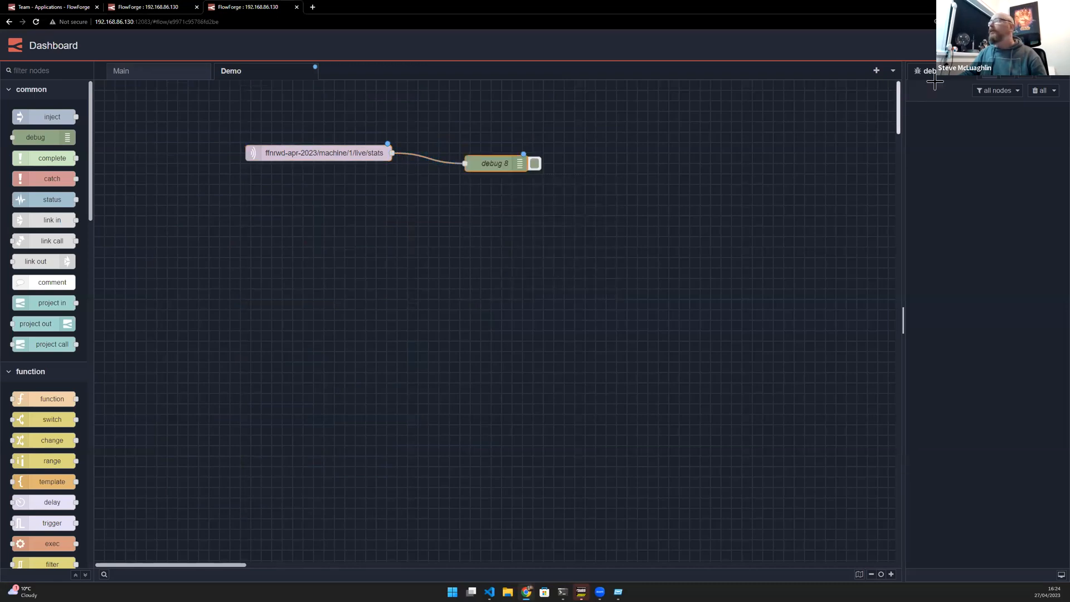
pyautogui.click(973, 45)
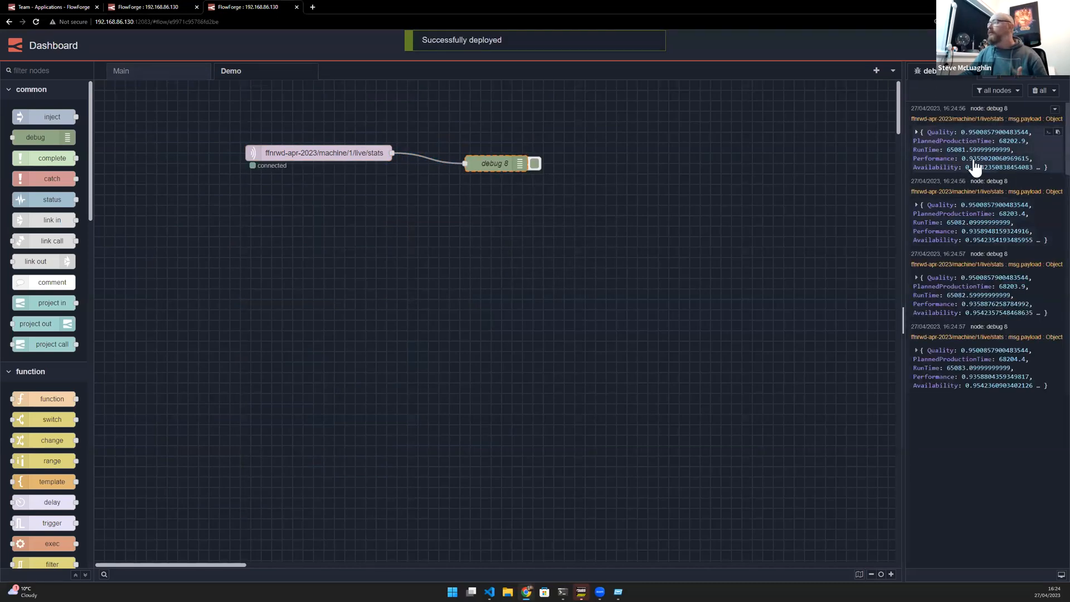
# - Expand one incoming stats message in the debug sidebar, then clear the debug messages
pyautogui.click(972, 164)
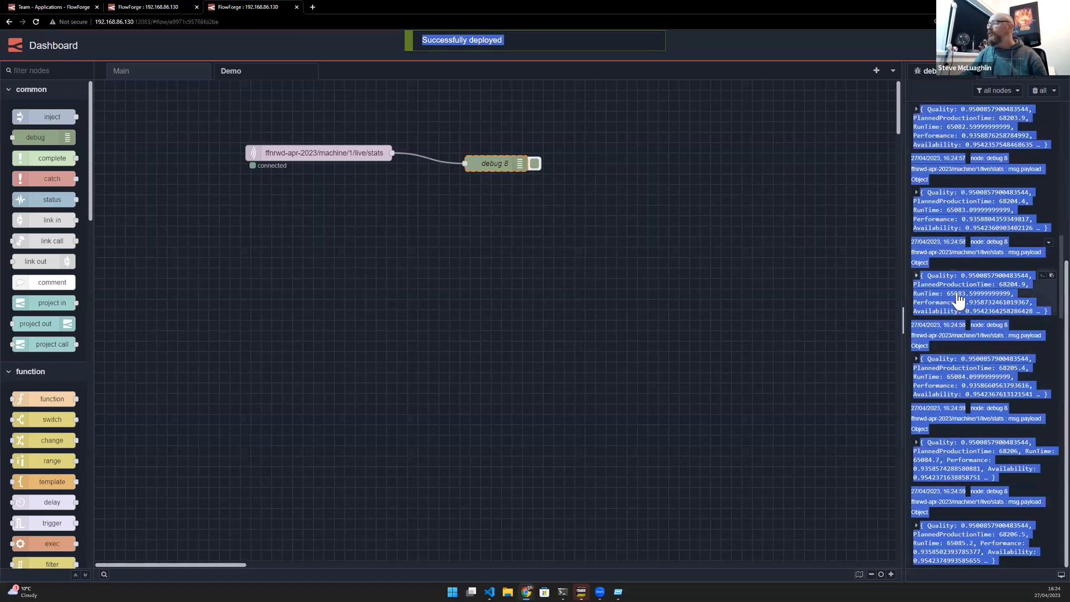
pyautogui.click(955, 301)
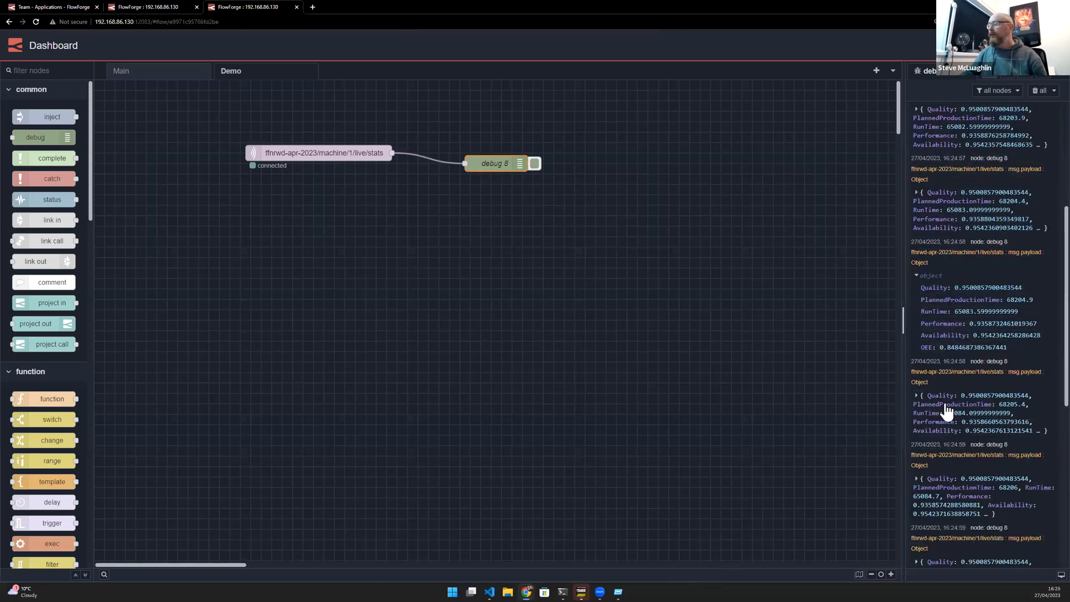
pyautogui.click(1040, 91)
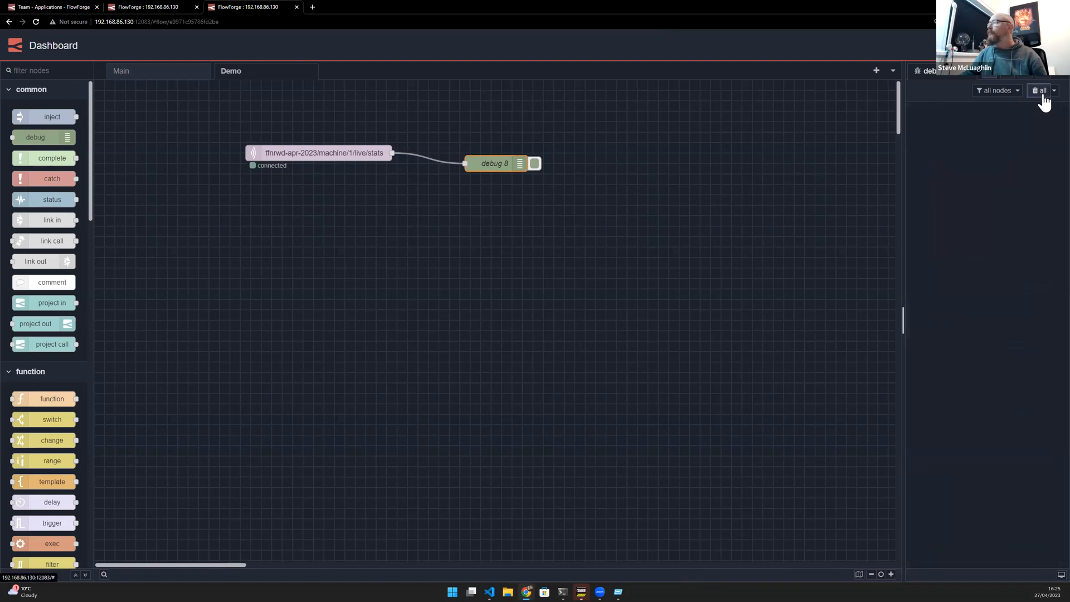
# - Copy the mqtt in node and paste two duplicates below it on the Demo flow
pyautogui.click(328, 158)
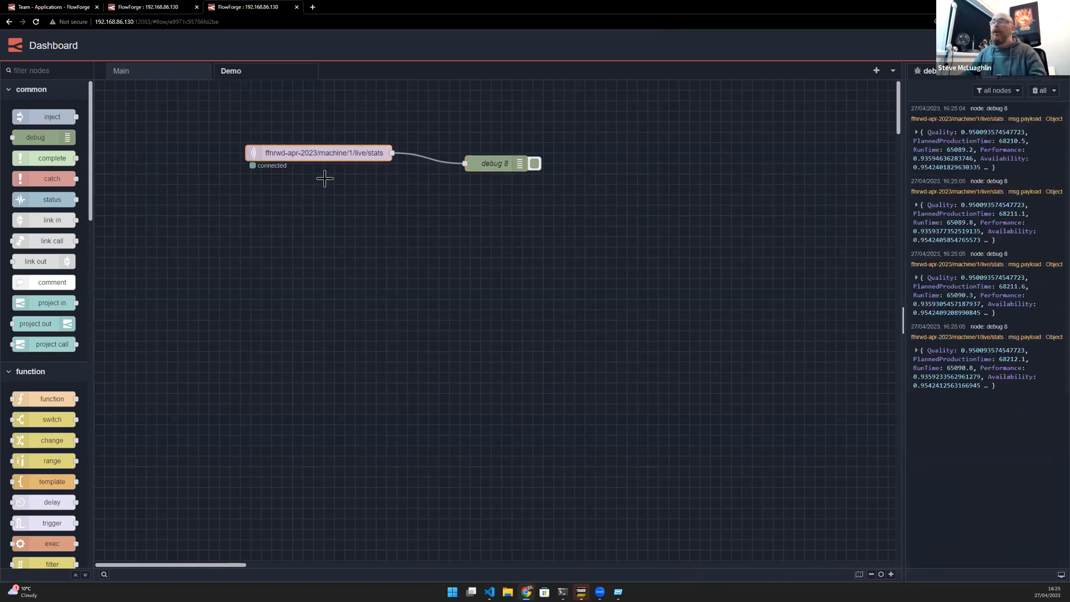
pyautogui.hotkey('ctrl', 'c')
pyautogui.hotkey('ctrl', 'v')
pyautogui.click(320, 193)
pyautogui.hotkey('ctrl', 'v')
pyautogui.click(332, 237)
# - Open one pasted duplicate's properties to inspect its topic, then cancel the edit
pyautogui.doubleClick(342, 187)
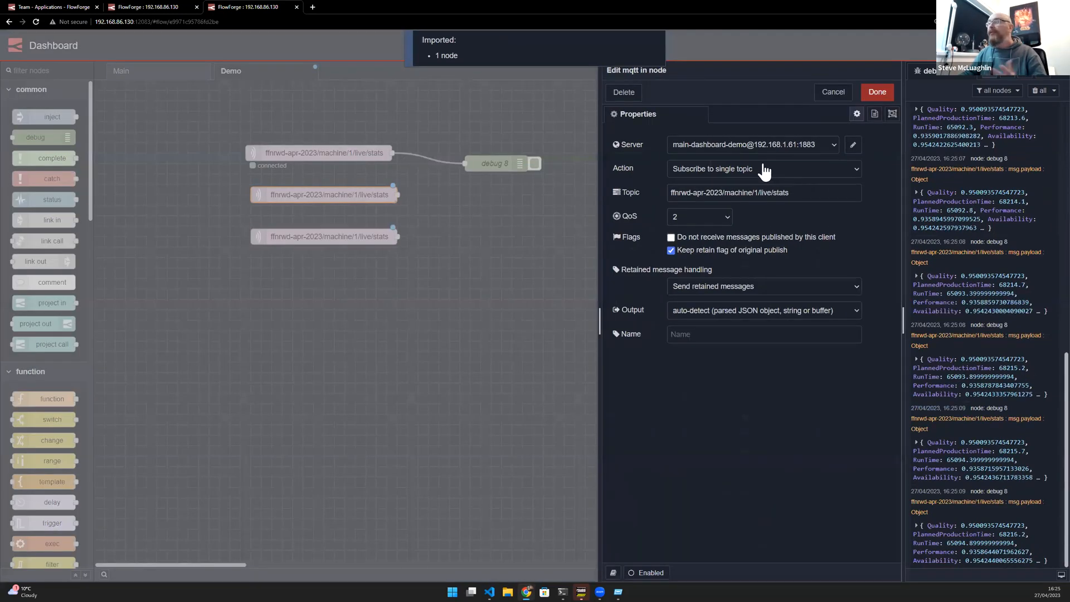
pyautogui.click(784, 192)
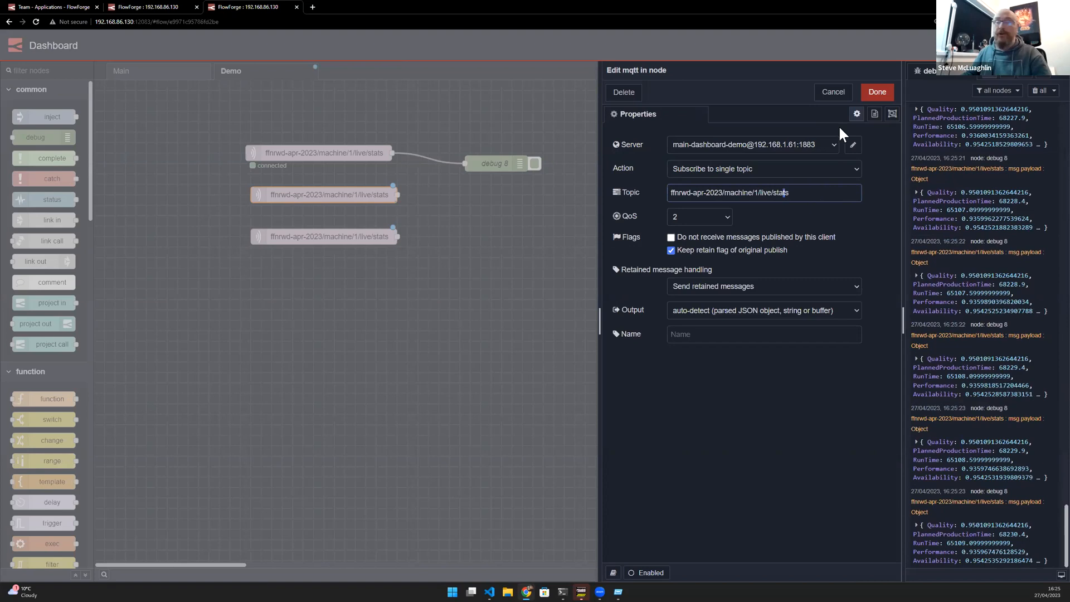
pyautogui.click(839, 93)
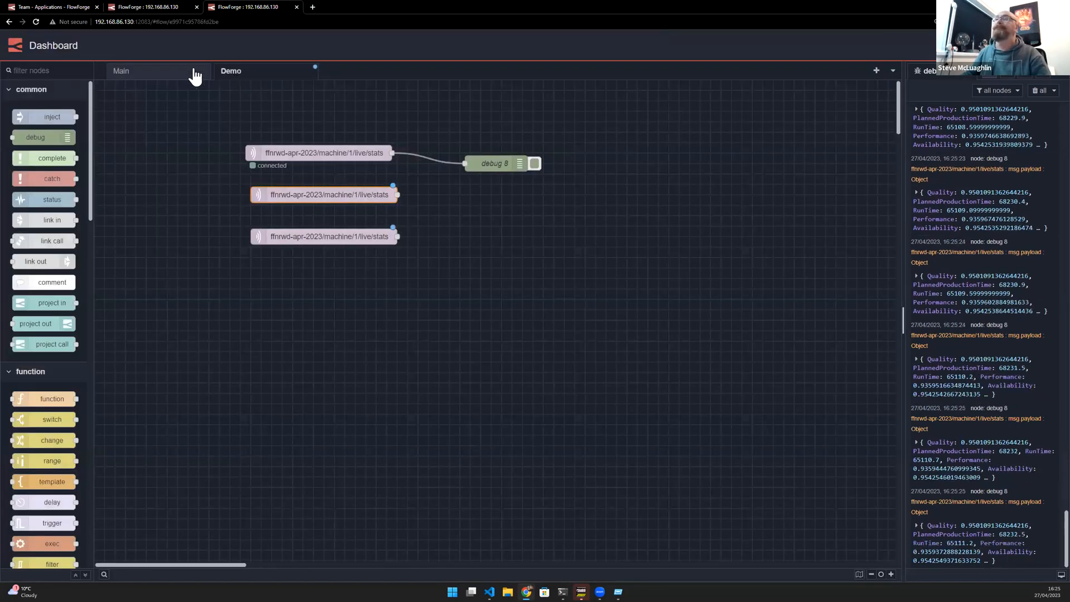
# - Switch to the Main flow, clear the debug messages and filter the debug sidebar to the current flow
pyautogui.click(178, 71)
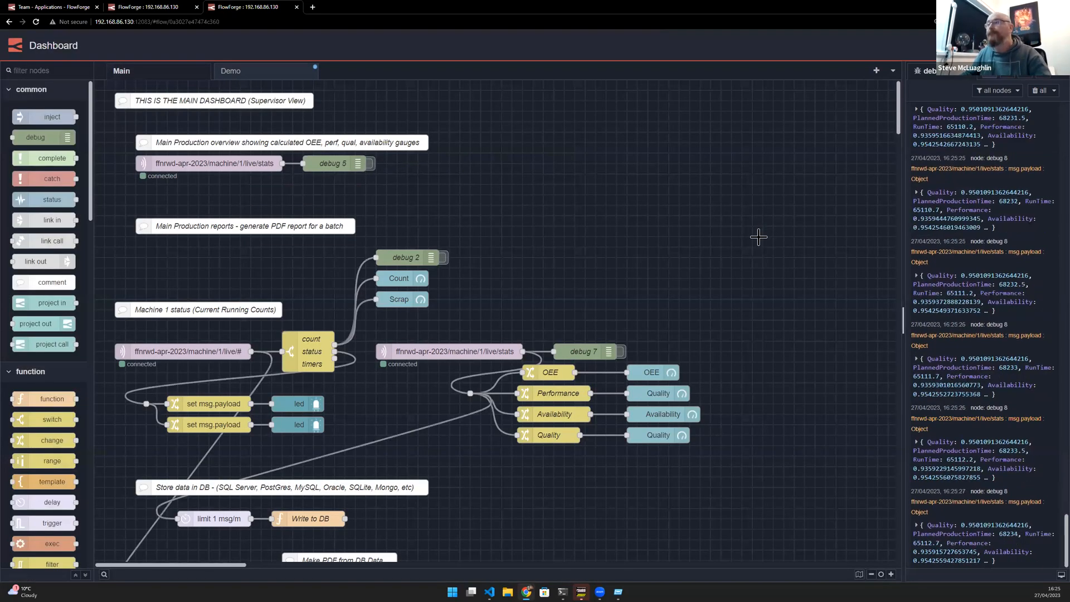
pyautogui.scroll(5, 755, 235)
pyautogui.click(213, 103)
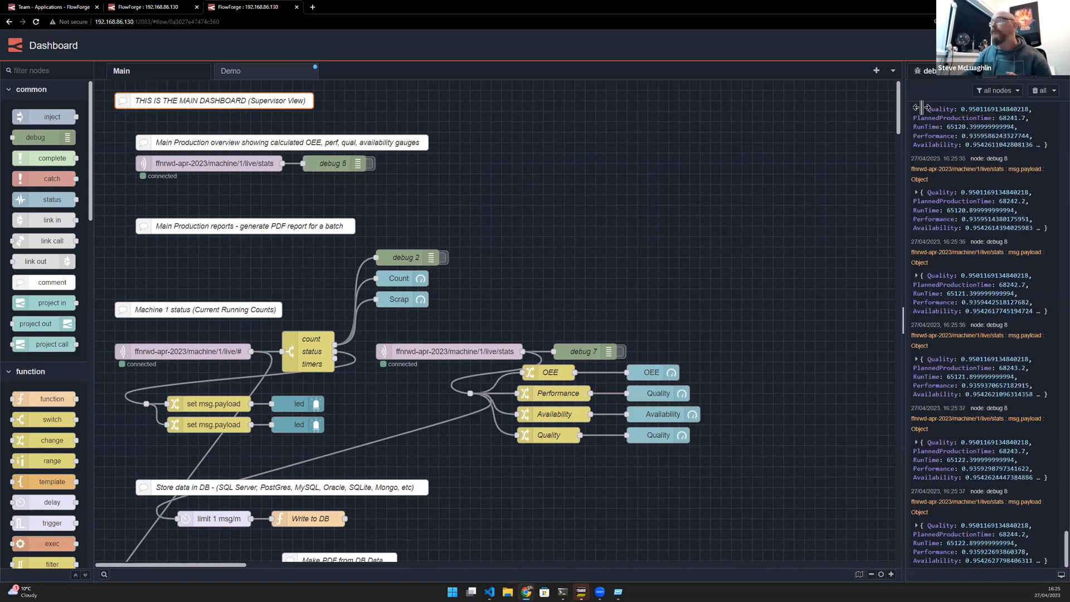
pyautogui.click(1035, 92)
pyautogui.click(998, 90)
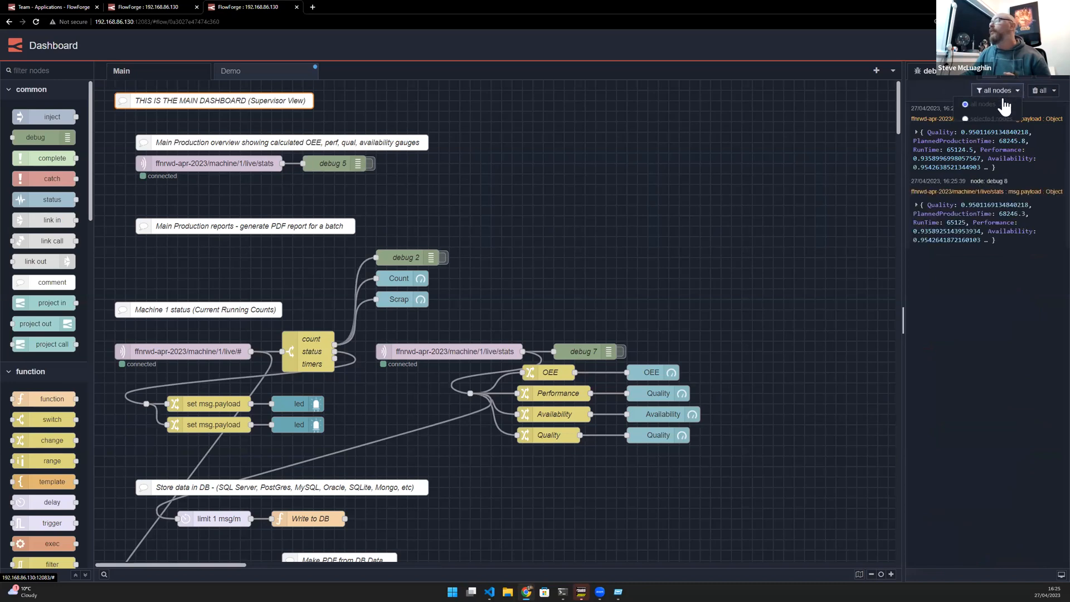
pyautogui.click(994, 134)
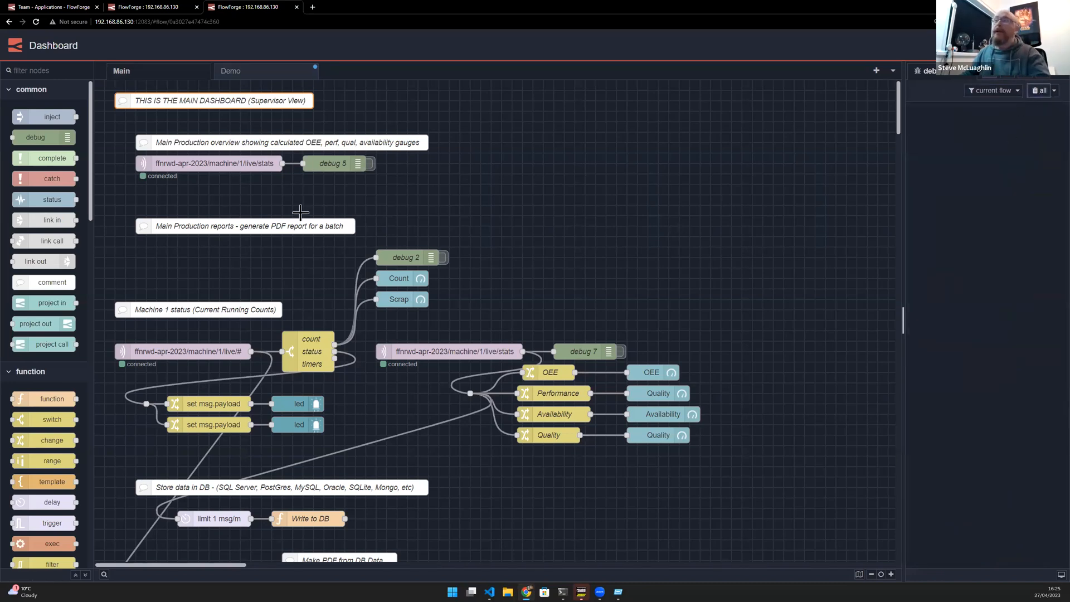
pyautogui.click(207, 161)
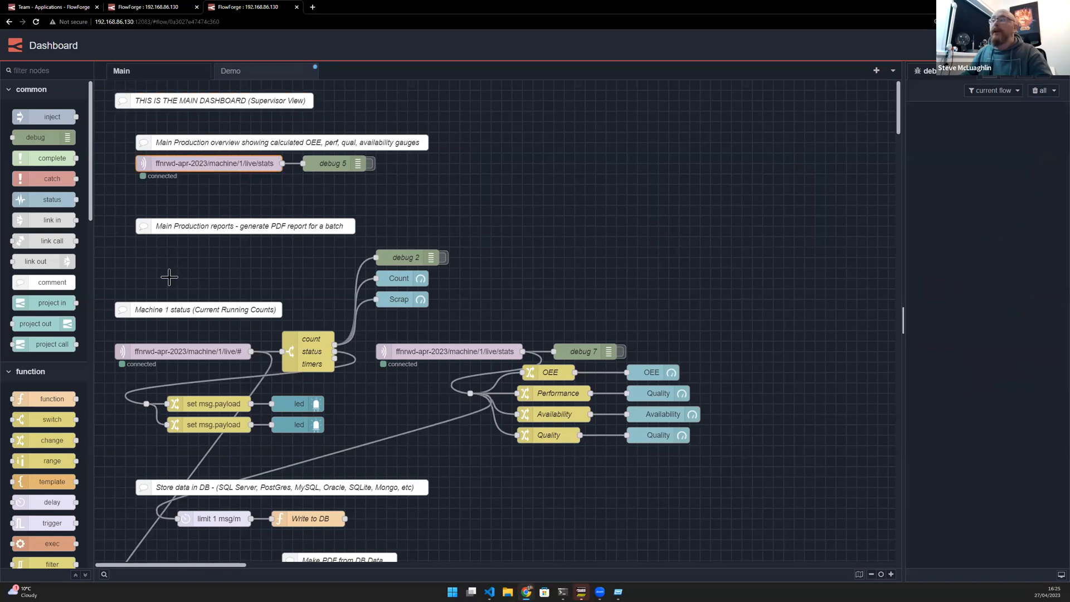
# - Deactivate the debug node attached to the live stats subscription in the overview flow
pyautogui.click(144, 99)
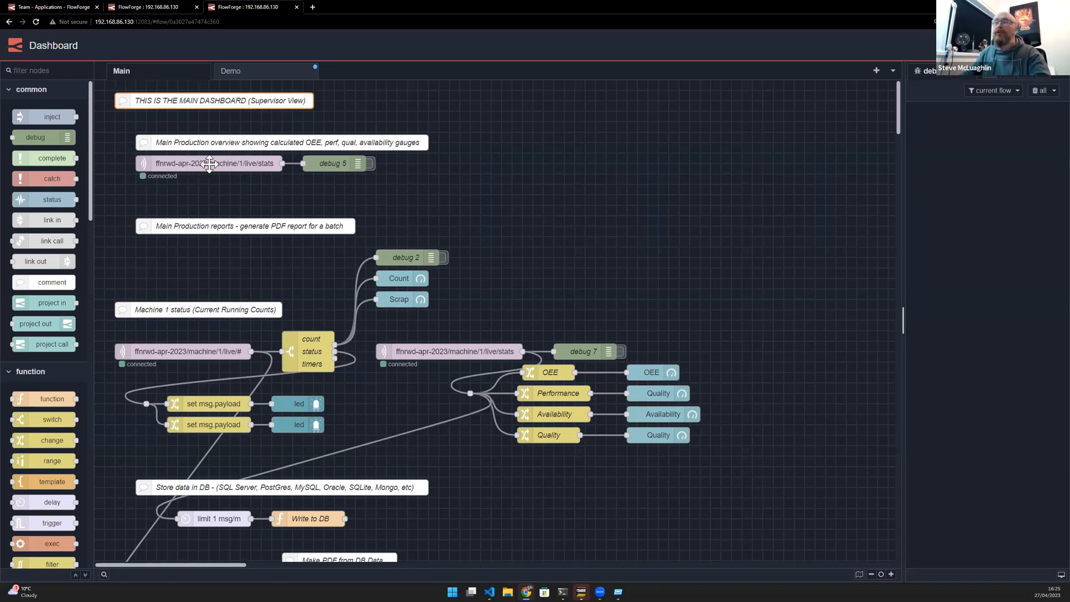
pyautogui.click(369, 164)
pyautogui.click(369, 164)
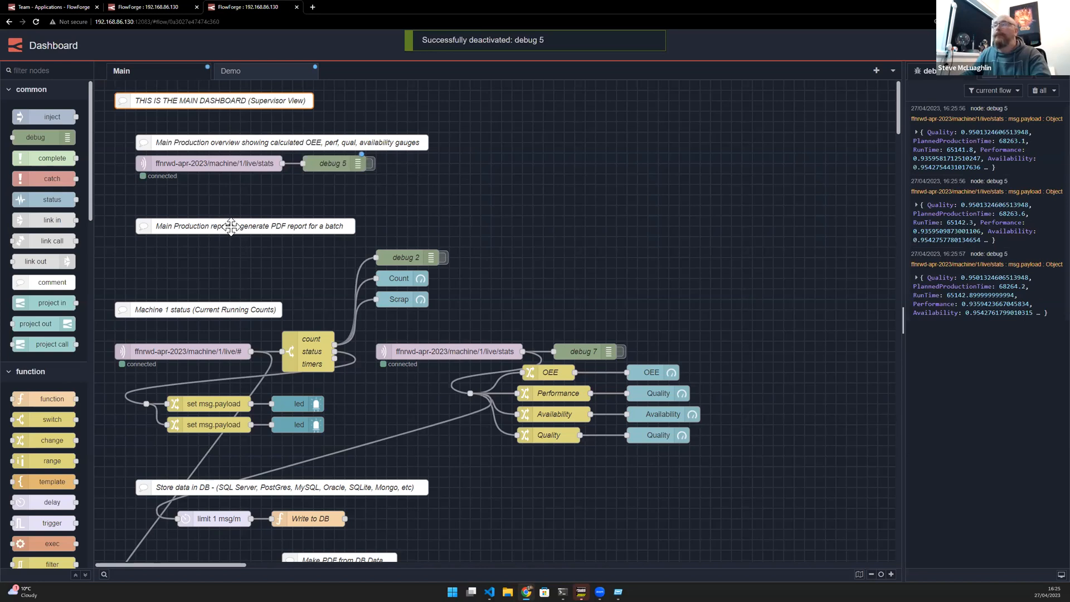
# - Wire a new debug node to the output of the first led node in the Machine 1 status flow
pyautogui.scroll(-5, 230, 225)
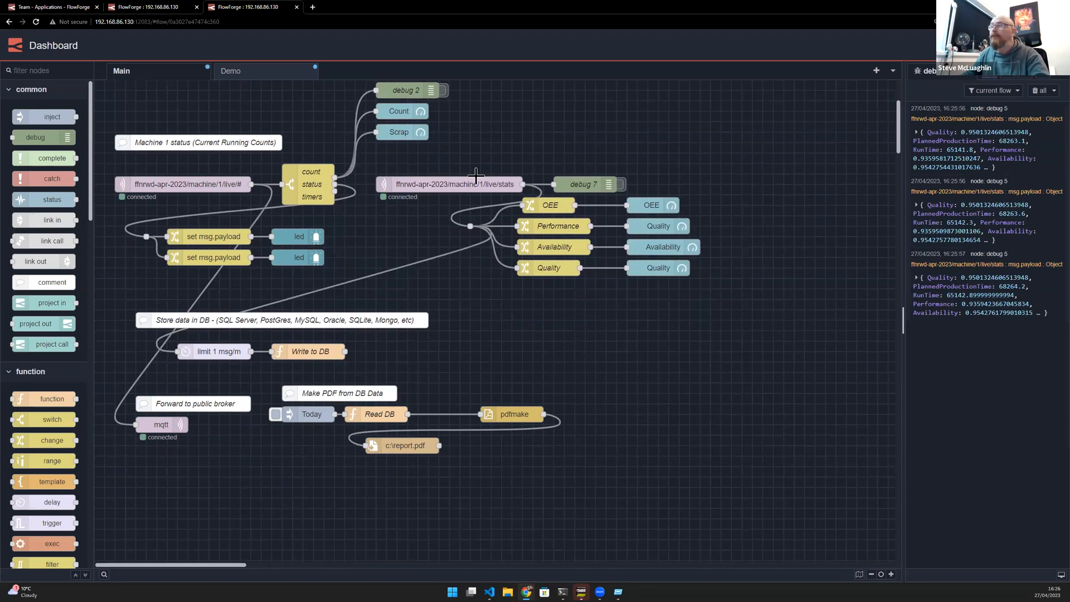
pyautogui.scroll(3, 475, 175)
pyautogui.click(299, 316)
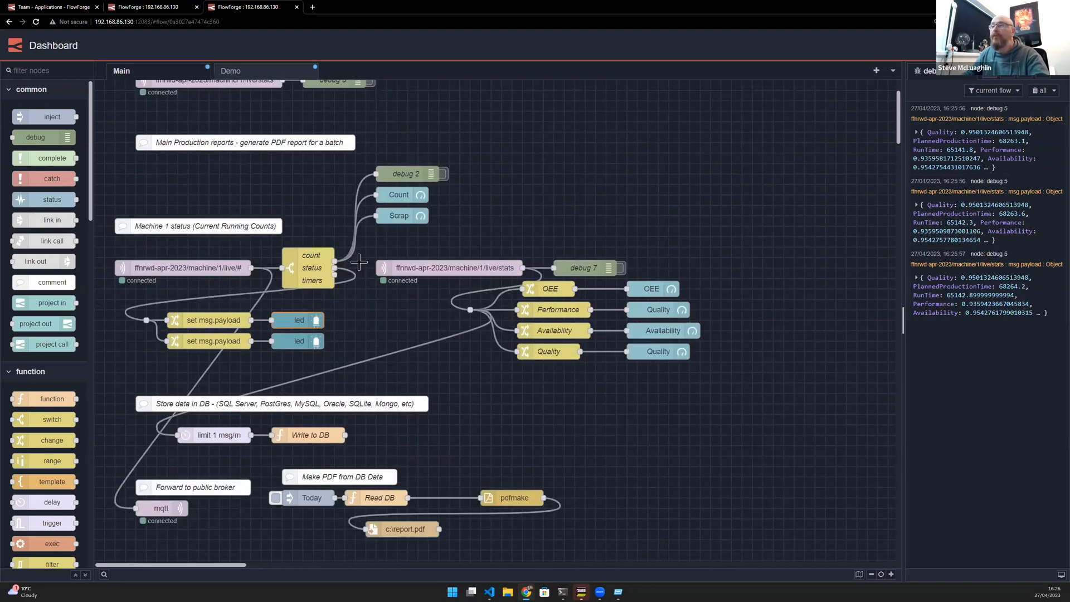
pyautogui.click(394, 216)
pyautogui.click(399, 192)
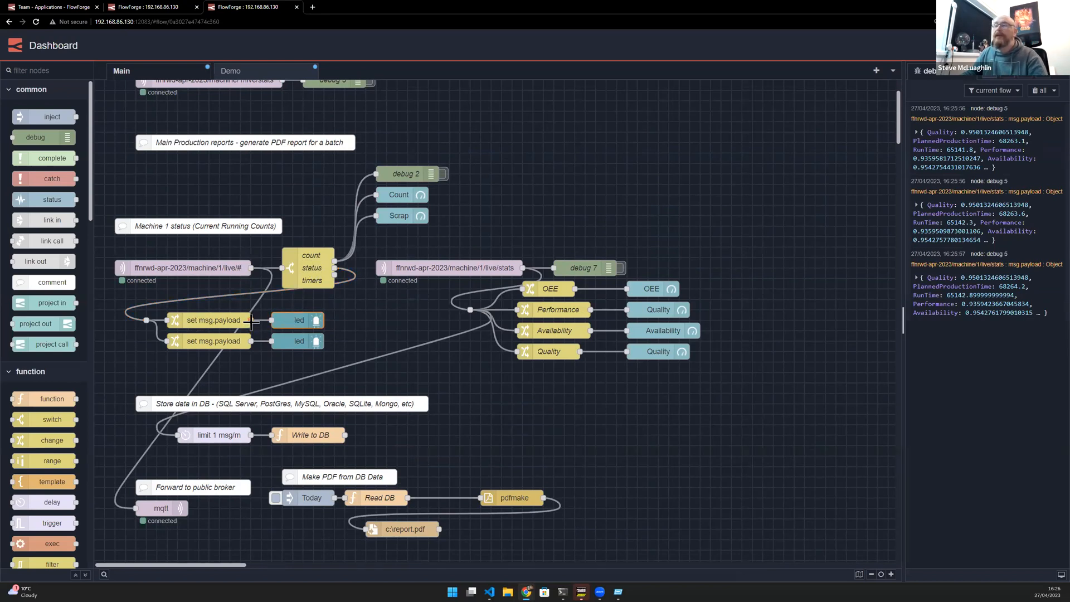
pyautogui.moveTo(323, 321); pyautogui.dragTo(371, 321)
pyautogui.click(383, 366)
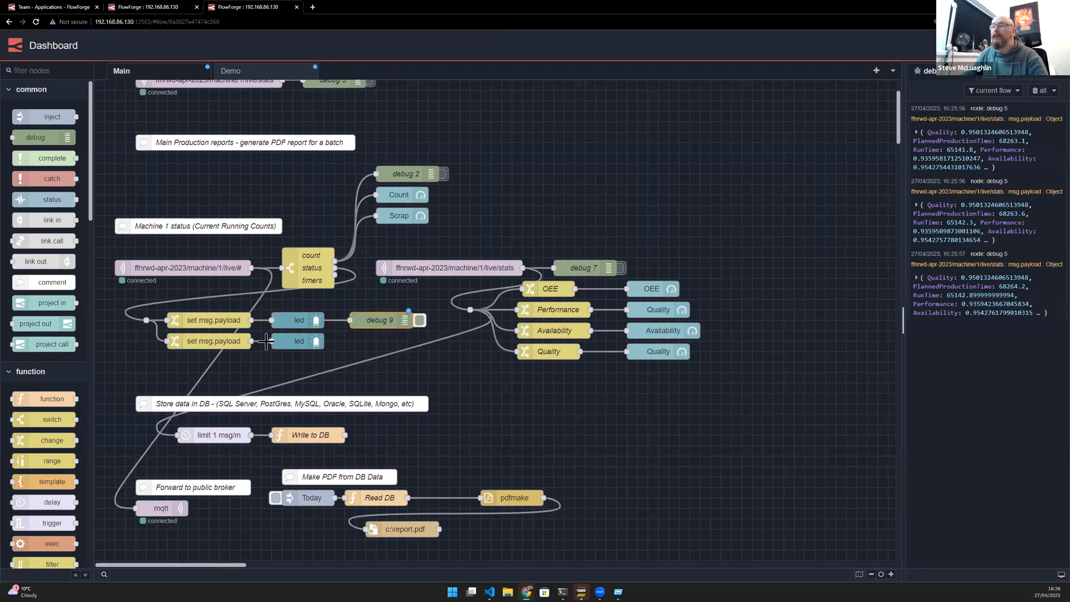
# - Add a debug node after the second led node, clear the debug messages and nudge the new node into place
pyautogui.moveTo(254, 342); pyautogui.dragTo(312, 344)
pyautogui.moveTo(347, 338); pyautogui.dragTo(351, 352)
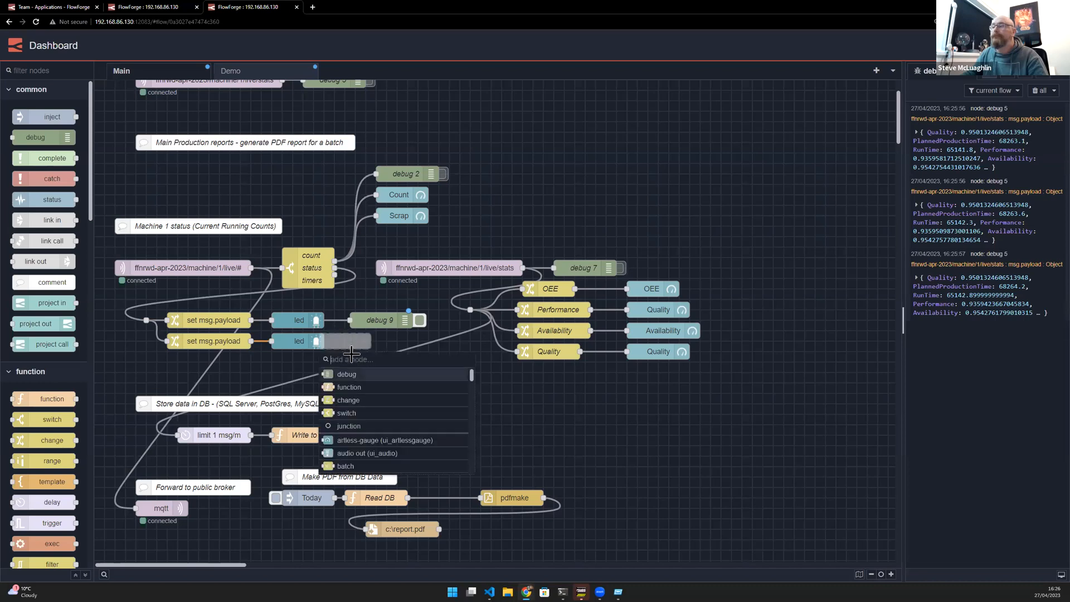
pyautogui.click(346, 374)
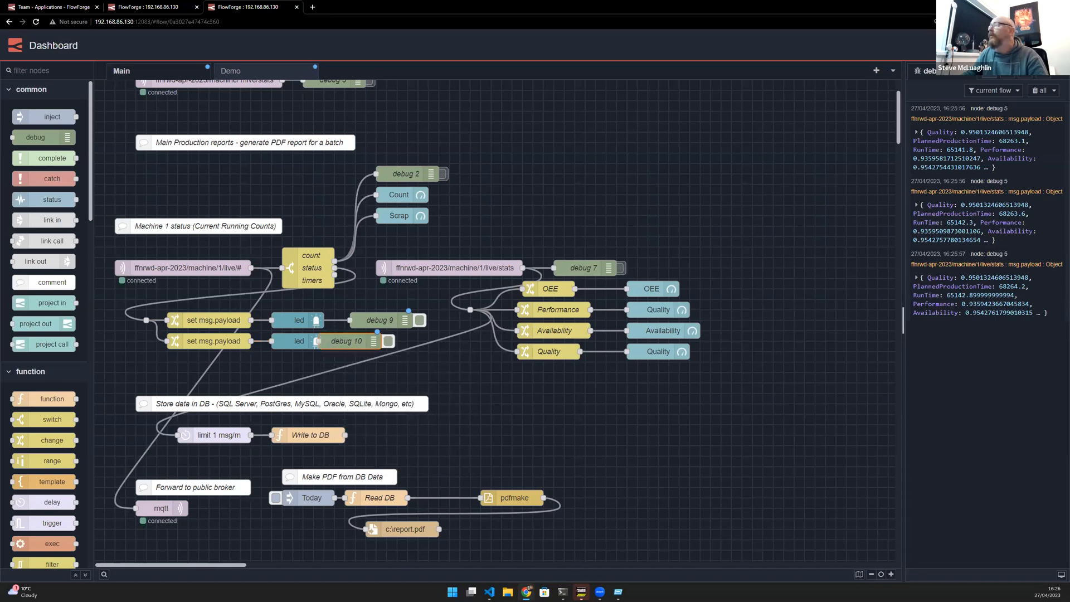
pyautogui.click(1043, 91)
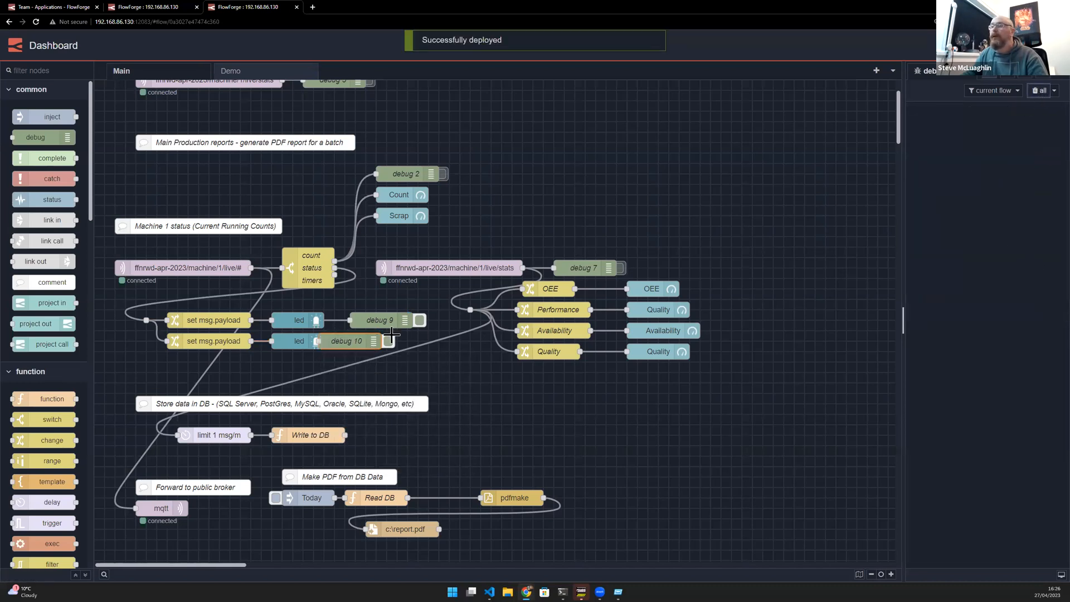
pyautogui.moveTo(351, 344); pyautogui.dragTo(364, 344)
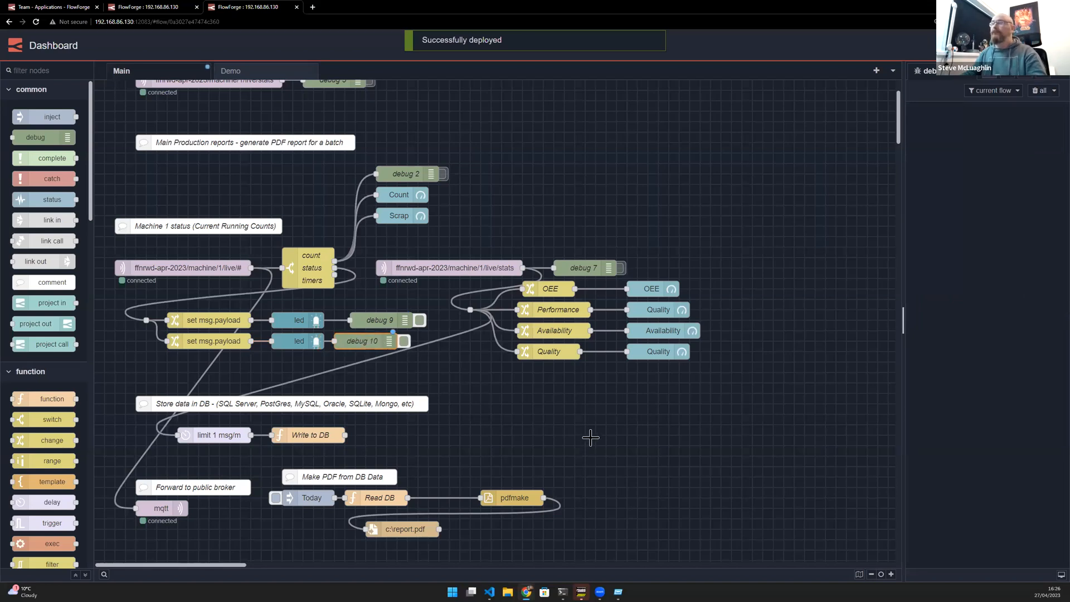
# - Switch to the machine dashboard window, trigger the EMG control and move the window lower on screen
pyautogui.hotkey('alt', 'Tab')
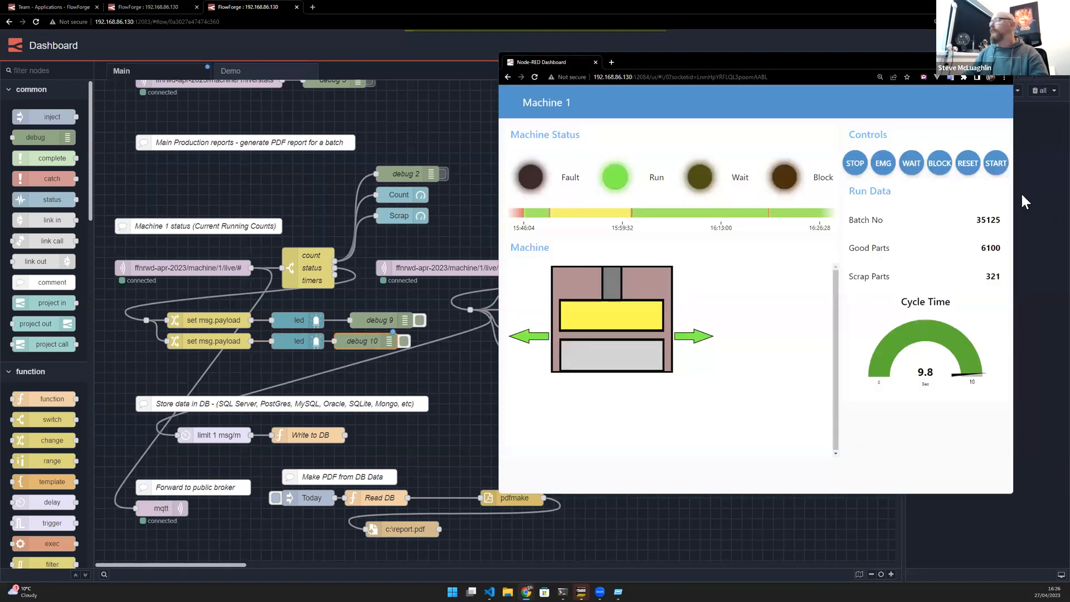
pyautogui.click(884, 170)
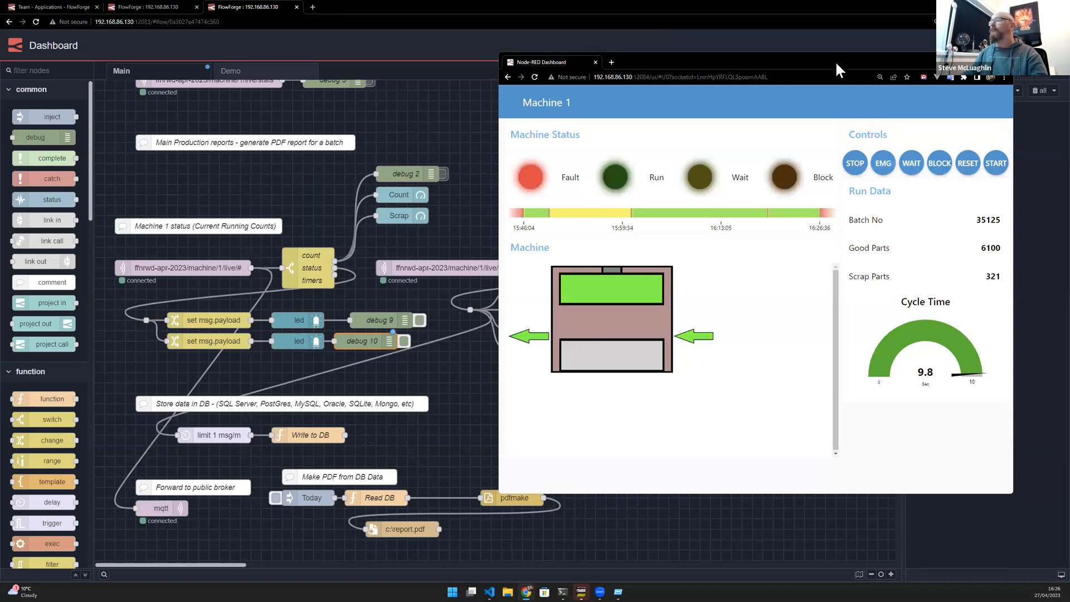
pyautogui.moveTo(834, 60); pyautogui.dragTo(859, 312)
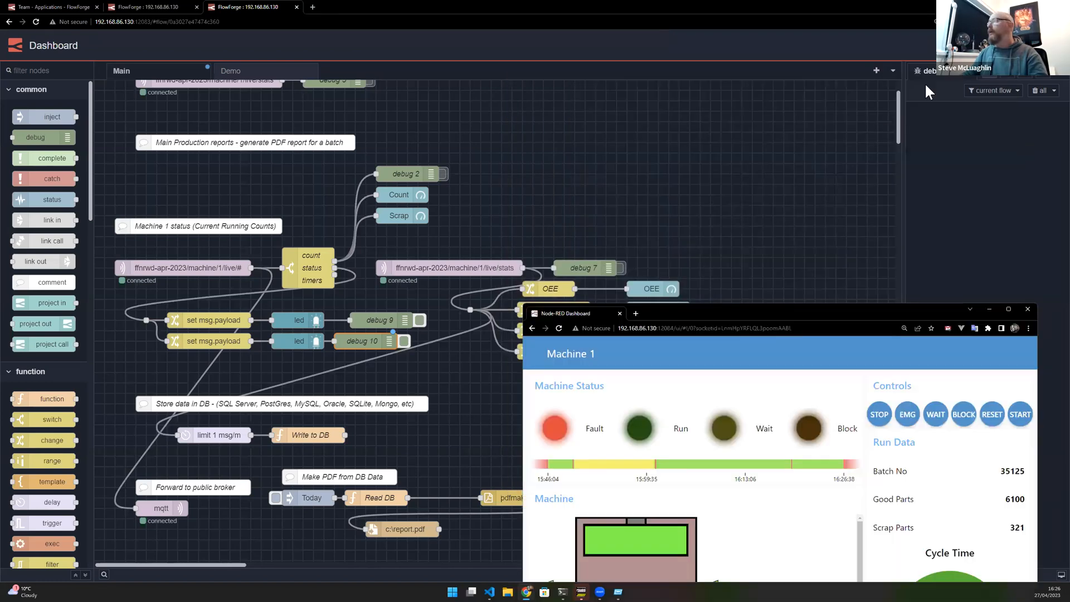
# - Trigger START and then EMG again from the machine dashboard's controls
pyautogui.click(972, 45)
pyautogui.hotkey('alt', 'Tab')
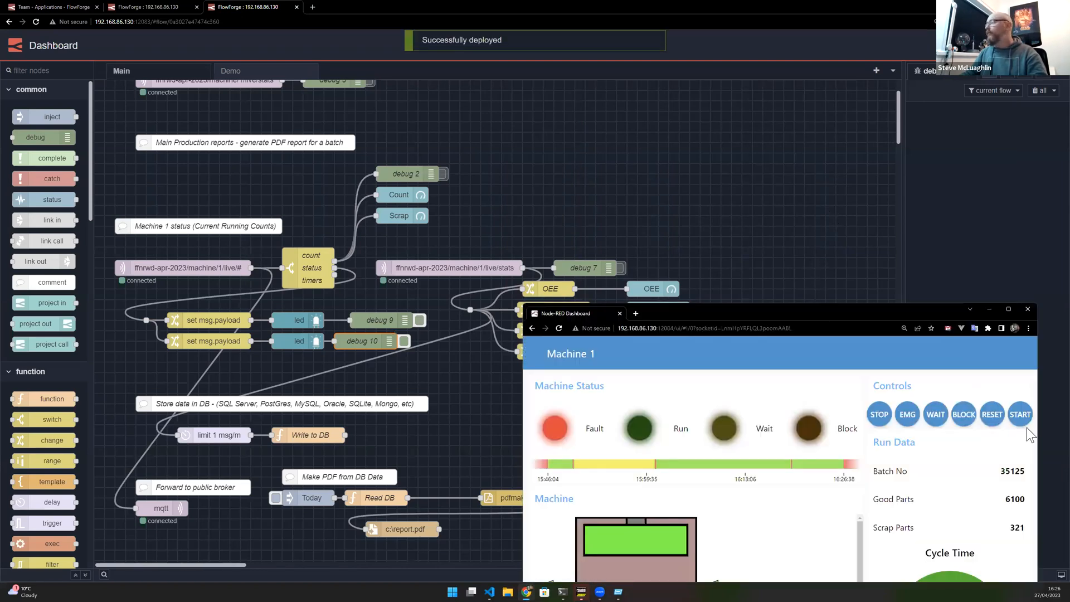
pyautogui.click(994, 417)
pyautogui.click(908, 415)
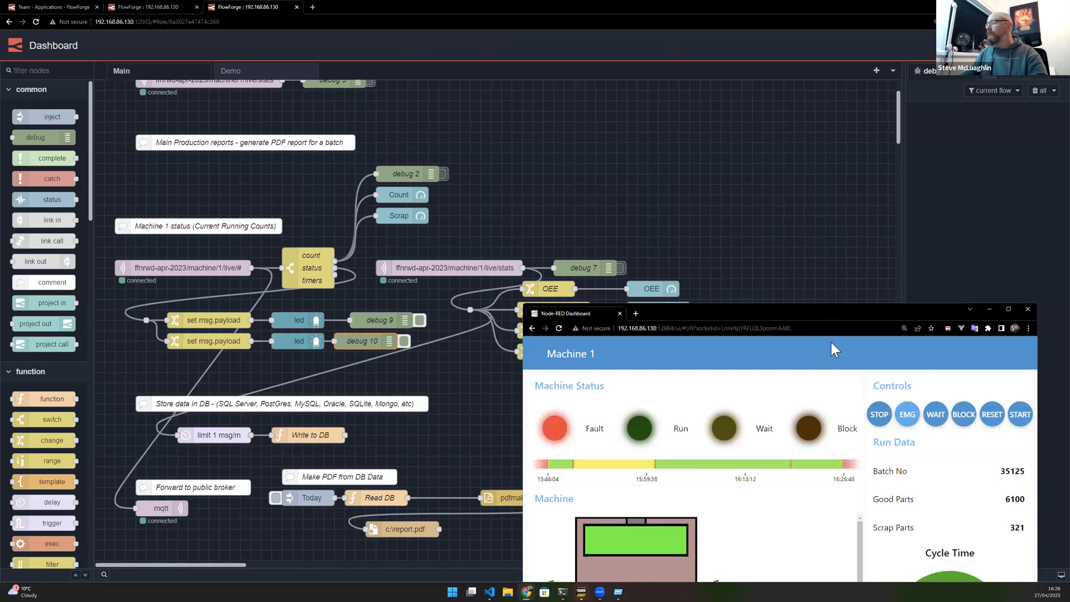
# - Delete the two debug nodes added after the led nodes
pyautogui.click(700, 215)
pyautogui.click(353, 341)
pyautogui.press('Delete')
pyautogui.click(377, 324)
pyautogui.press('Delete')
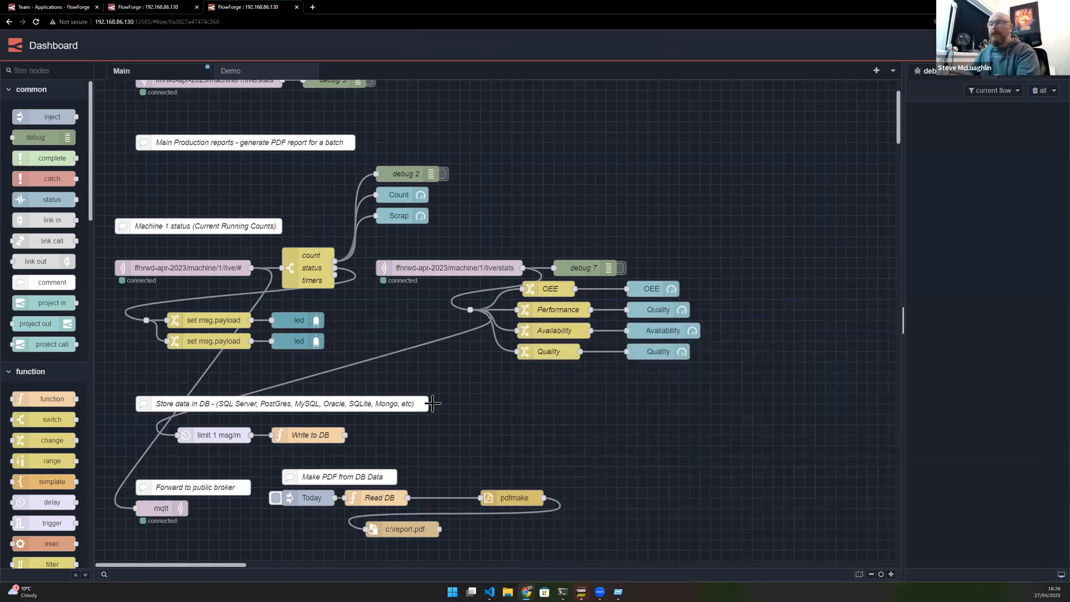
# - Open the supervisor dashboard UI in its own browser tab
pyautogui.hotkey('ctrl', 'shift', 'u')
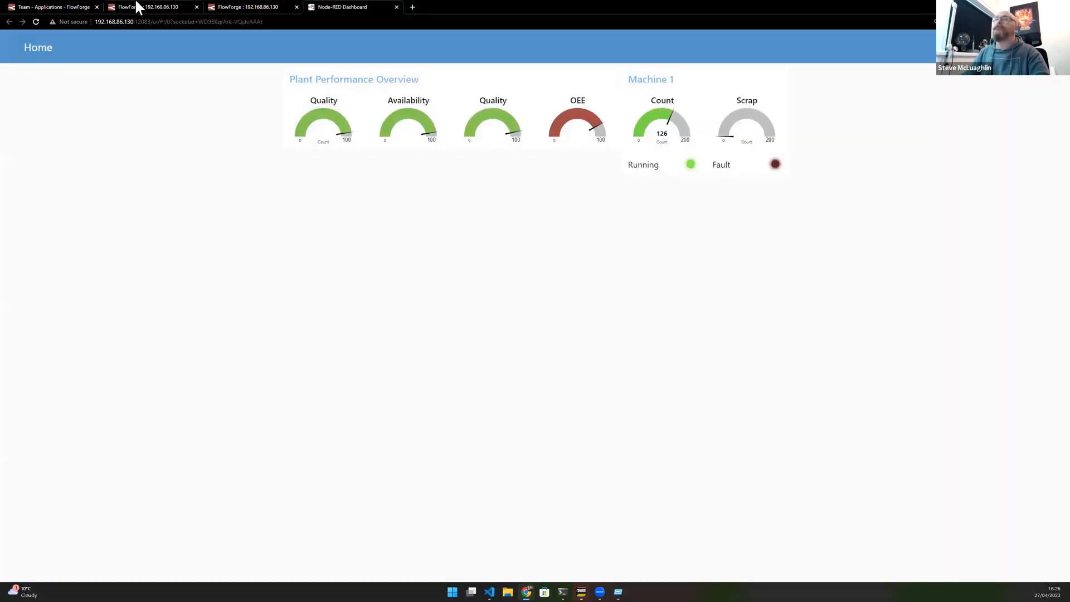
pyautogui.click(237, 7)
pyautogui.click(339, 8)
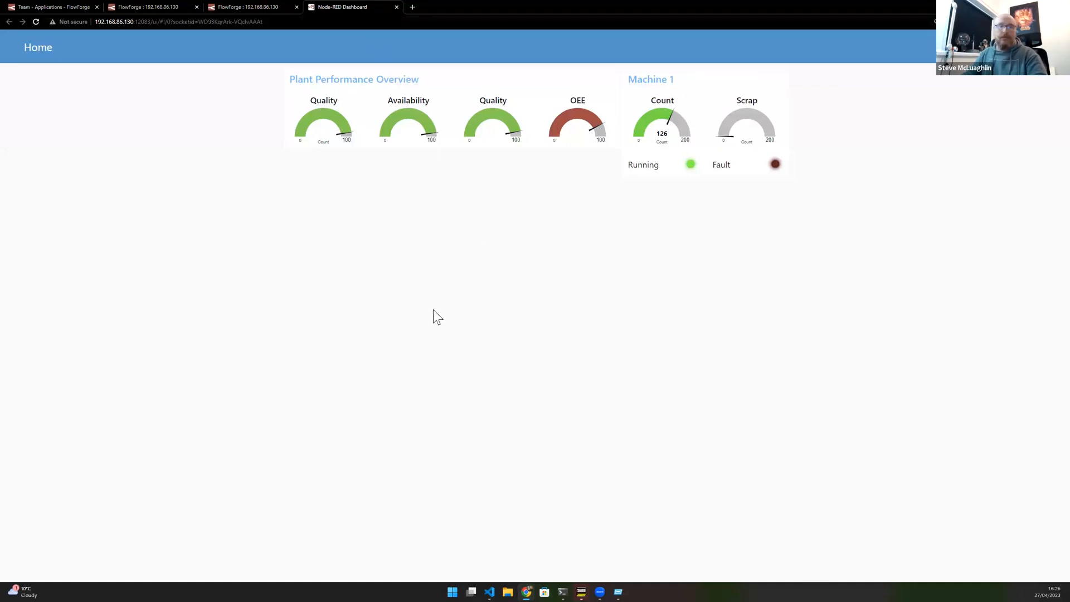
# - Reset and then start the machine from the machine dashboard's controls
pyautogui.hotkey('alt', 'Tab')
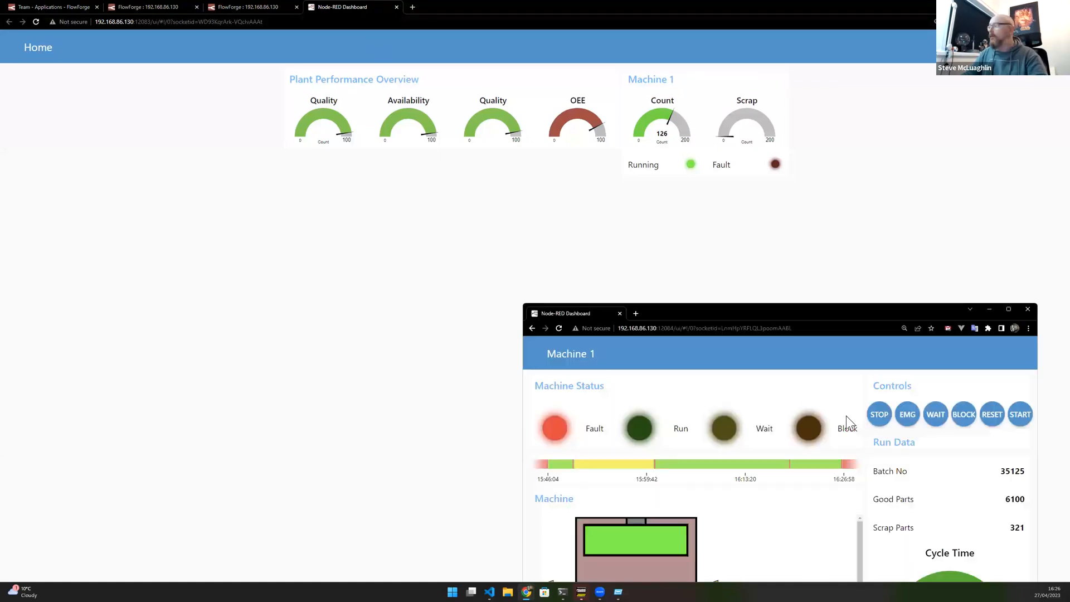
pyautogui.click(997, 422)
pyautogui.click(1016, 422)
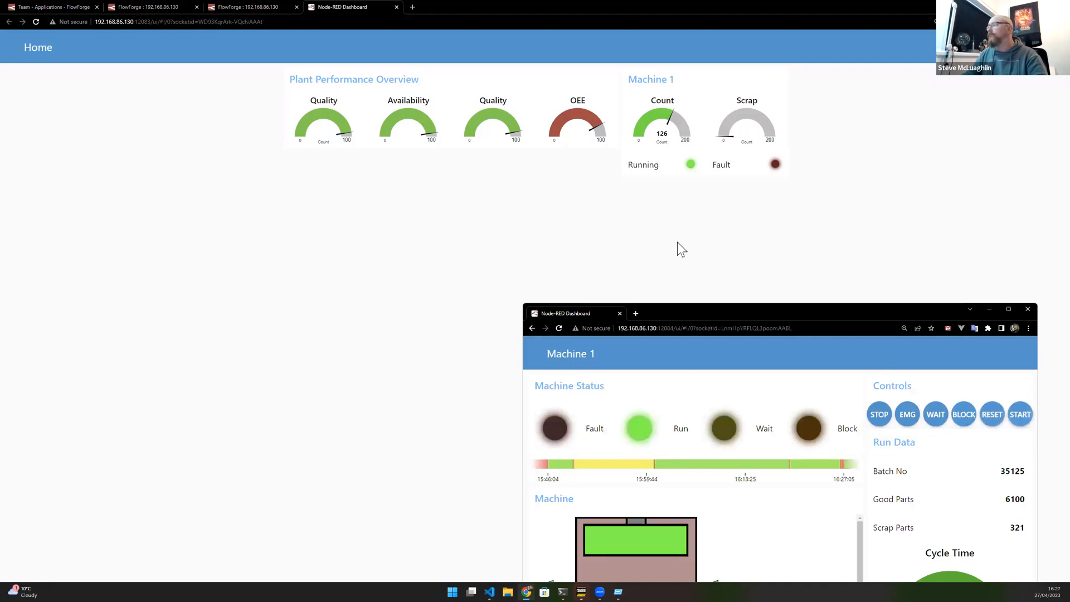
pyautogui.click(677, 242)
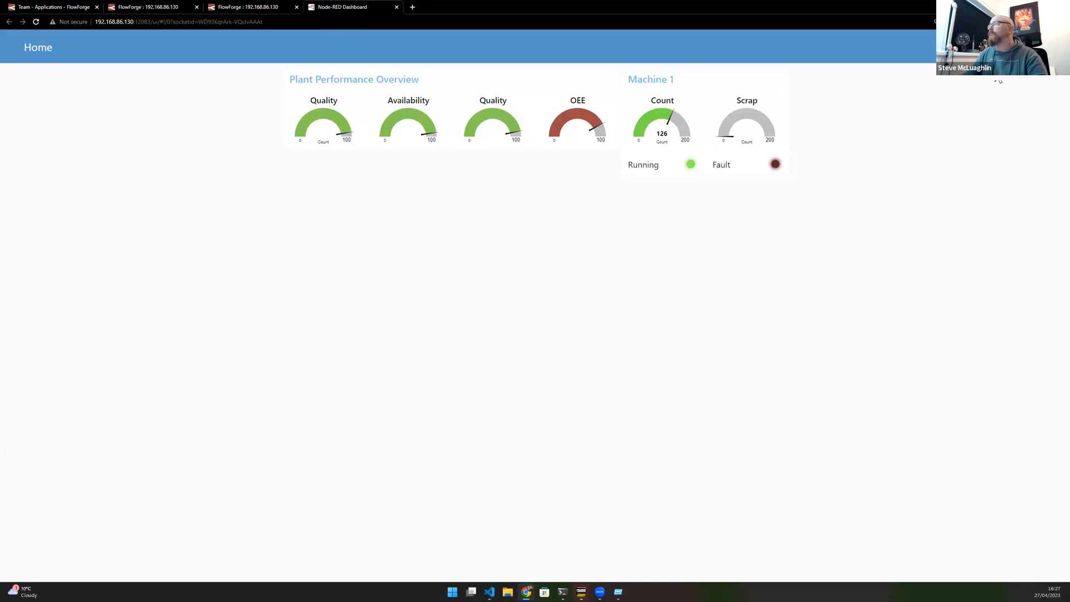
# - Switch to the Device instance tab and review the Data Collection flow's MQTT topics
pyautogui.click(115, 3)
pyautogui.click(536, 181)
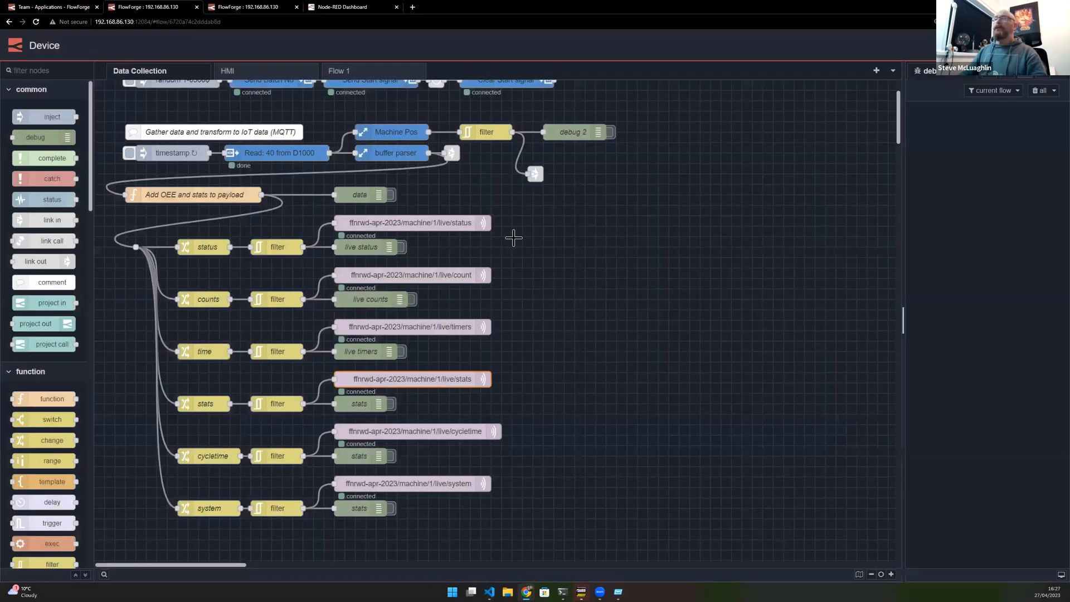
pyautogui.scroll(3, 295, 281)
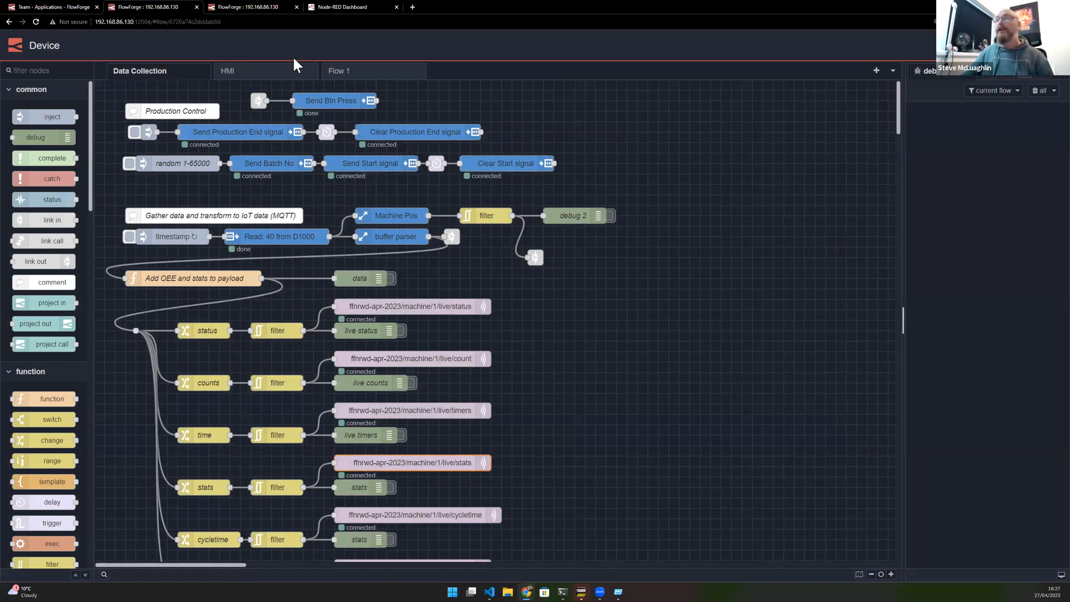
# - Return to the Dashboard instance and open the count/status/timers switch node to inspect its topic rules, then close it
pyautogui.click(231, 7)
pyautogui.click(220, 268)
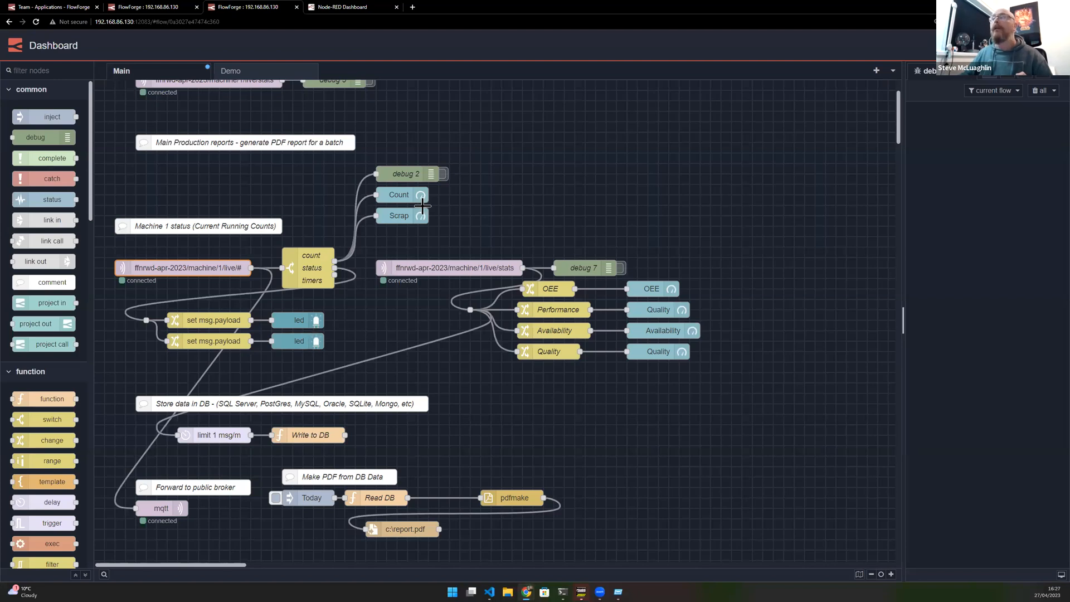
pyautogui.click(326, 264)
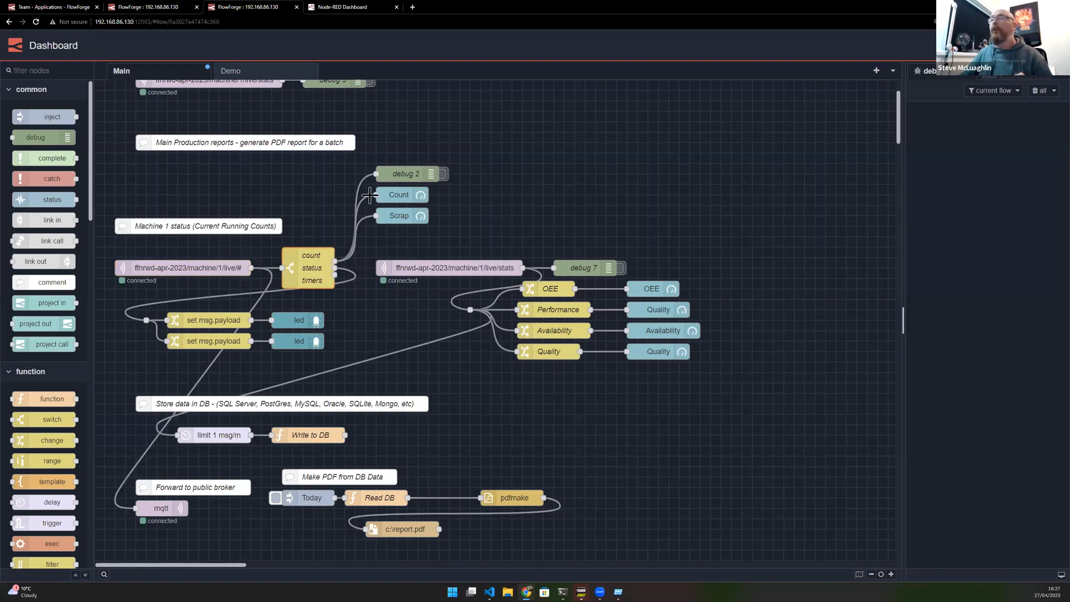
pyautogui.click(389, 194)
pyautogui.click(383, 218)
pyautogui.doubleClick(325, 254)
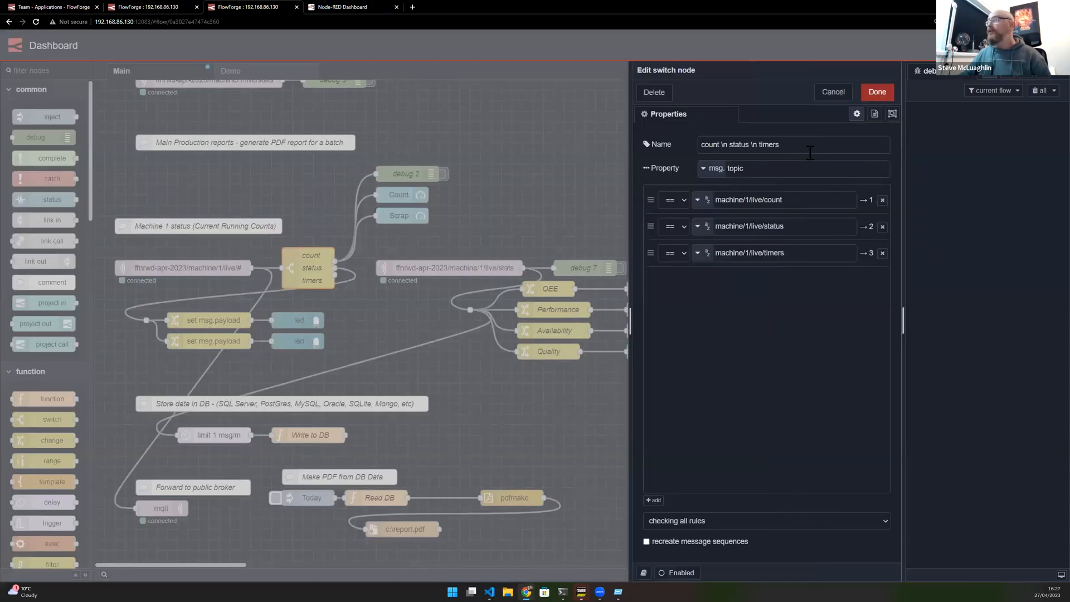
pyautogui.moveTo(750, 171); pyautogui.dragTo(669, 171)
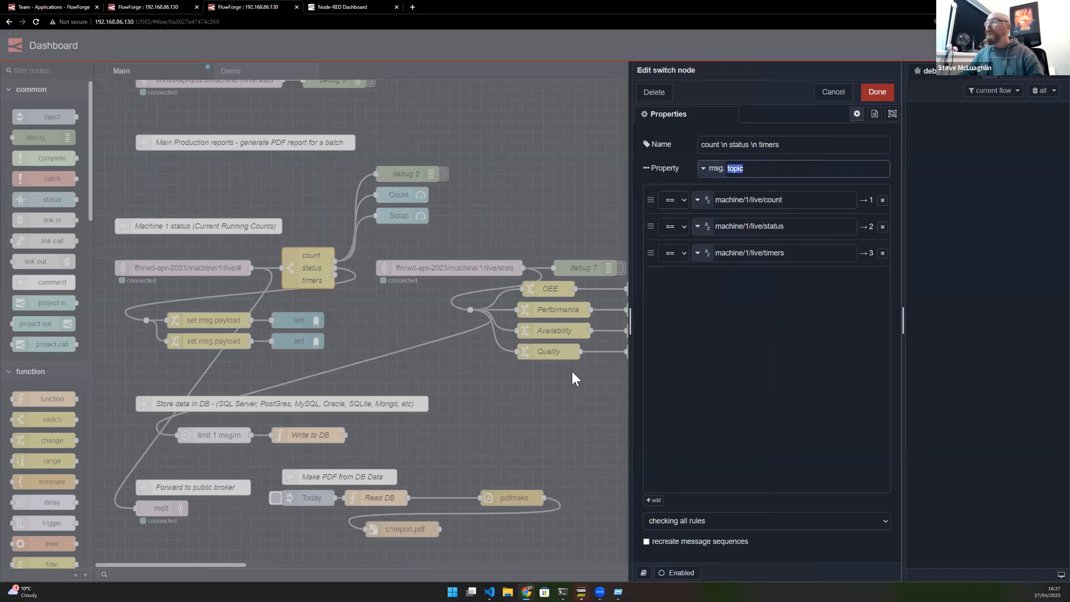
pyautogui.moveTo(797, 205); pyautogui.dragTo(634, 232)
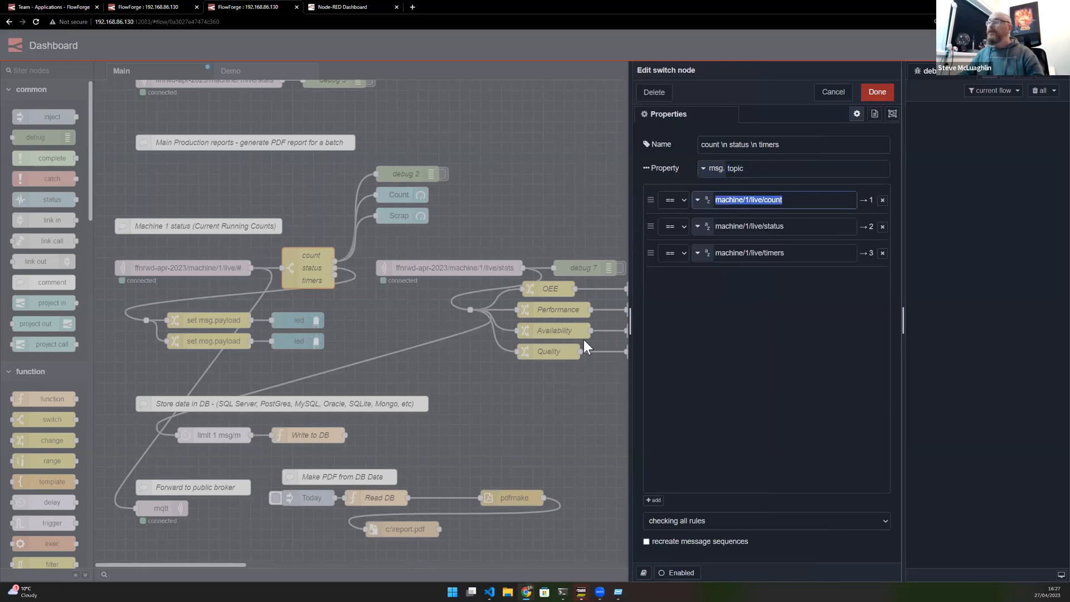
pyautogui.click(736, 199)
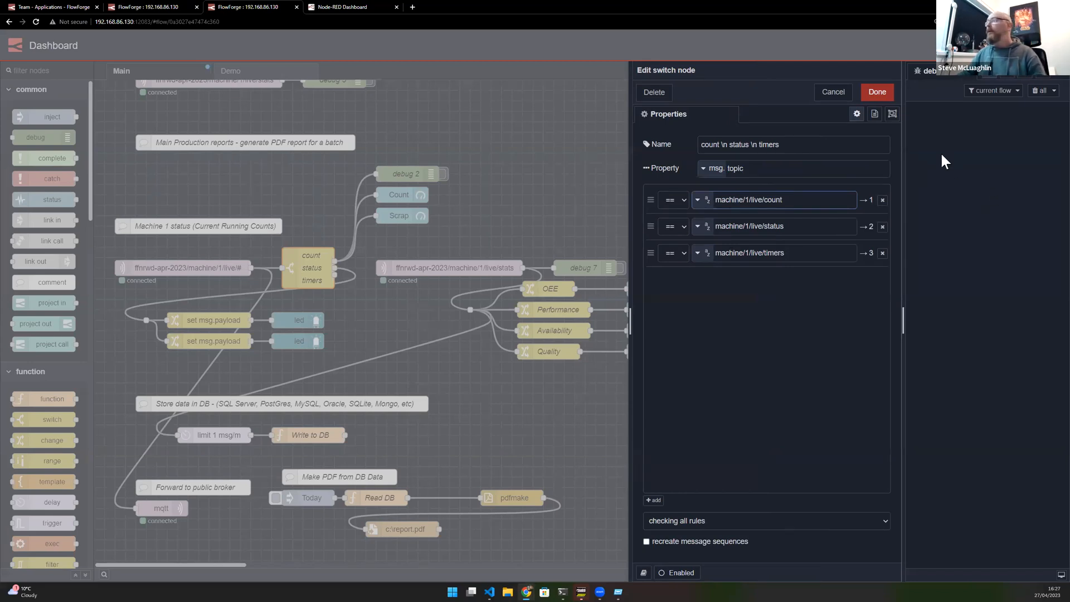
pyautogui.click(884, 95)
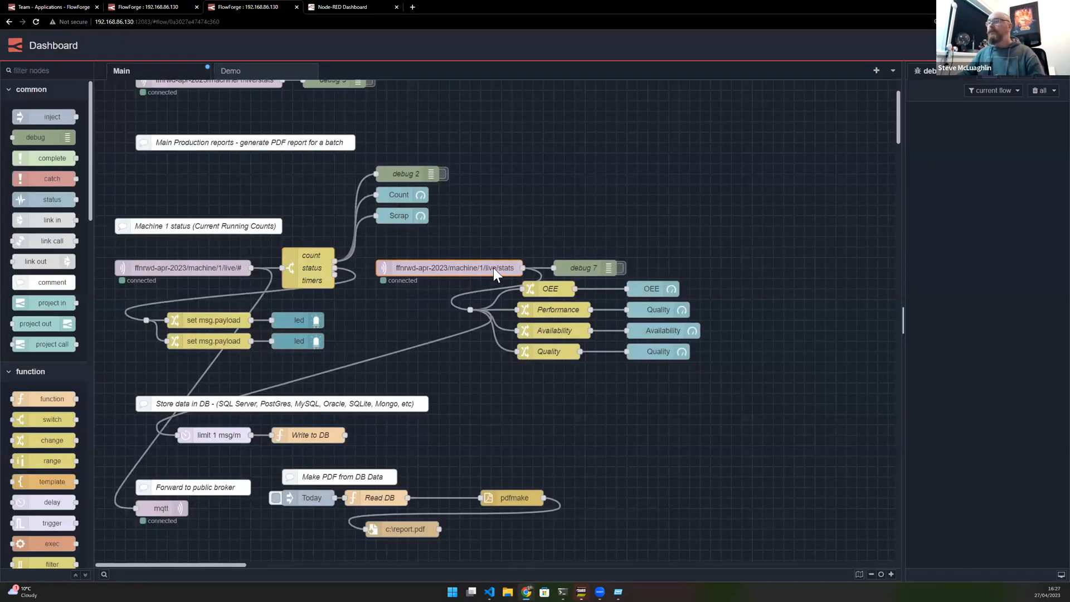
# - Open the live stats mqtt in node to inspect its topic prefix, then close it
pyautogui.doubleClick(493, 268)
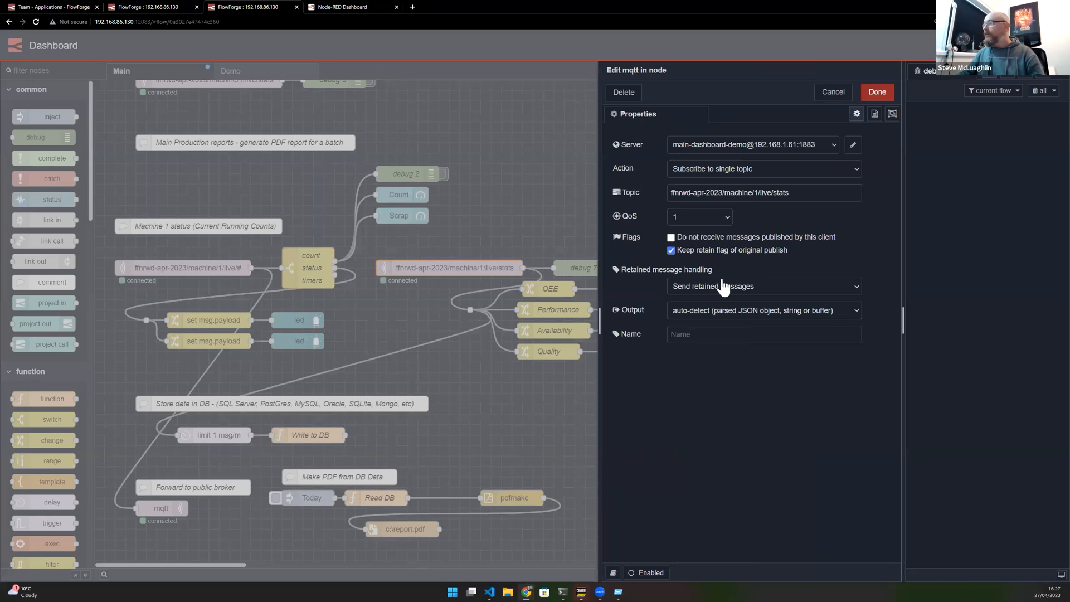
pyautogui.moveTo(724, 193); pyautogui.dragTo(620, 200)
pyautogui.hotkey('ctrl', 'c')
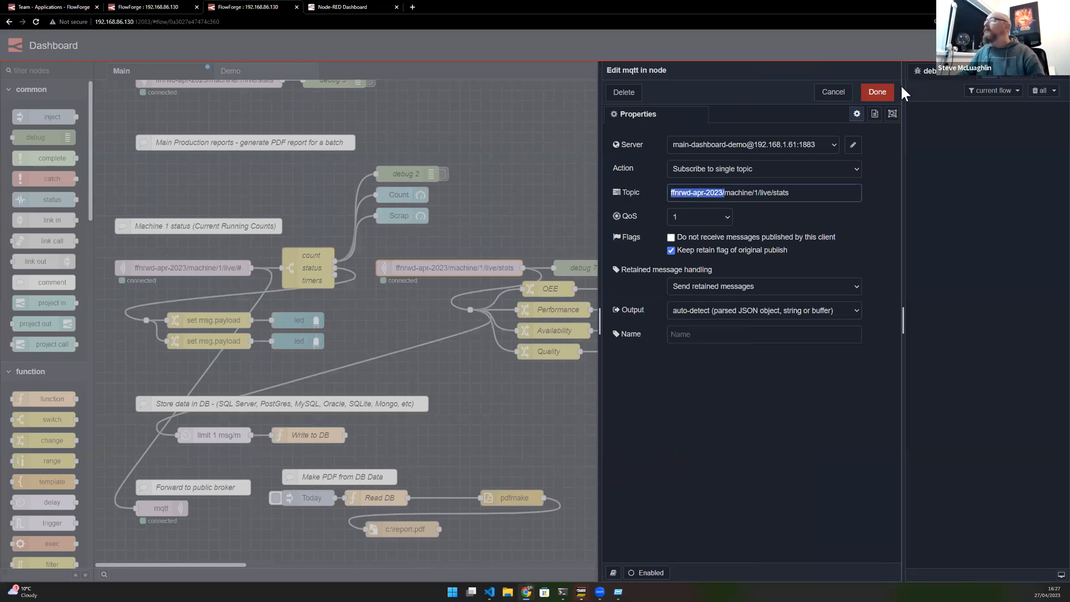
pyautogui.click(877, 92)
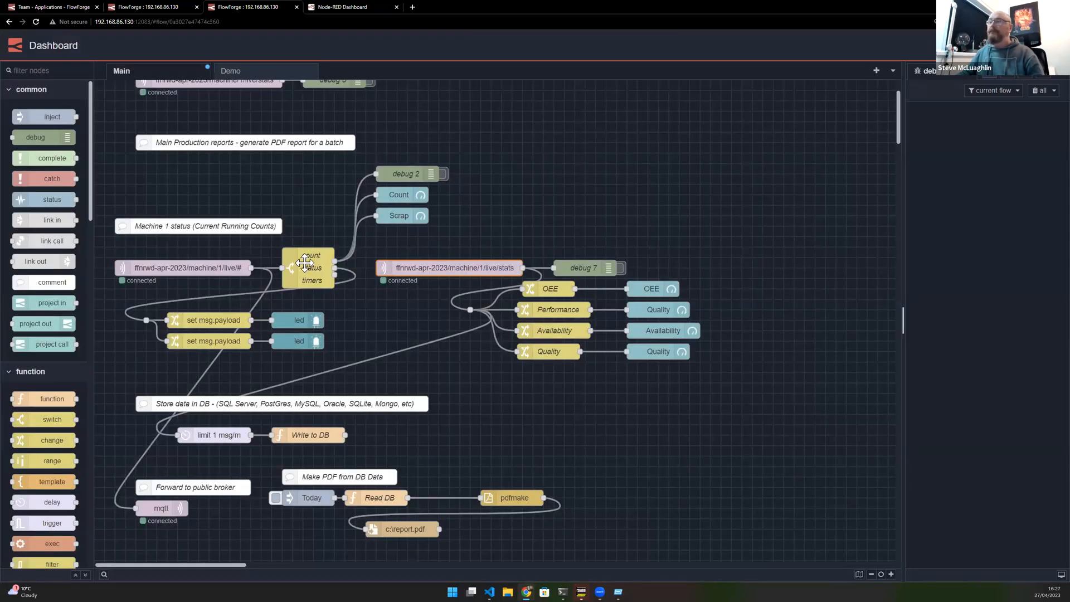
# - Prefix the three switch rule topics with ffnrwd-apr-2023/ and deploy the flow
pyautogui.doubleClick(304, 261)
pyautogui.click(727, 201)
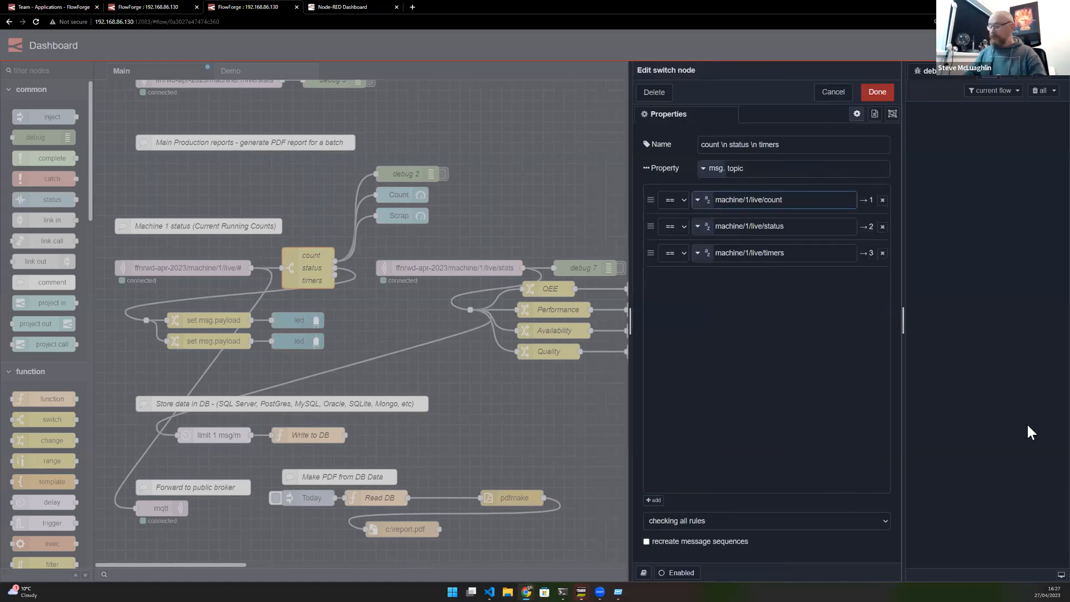
pyautogui.hotkey('ctrl', 'v')
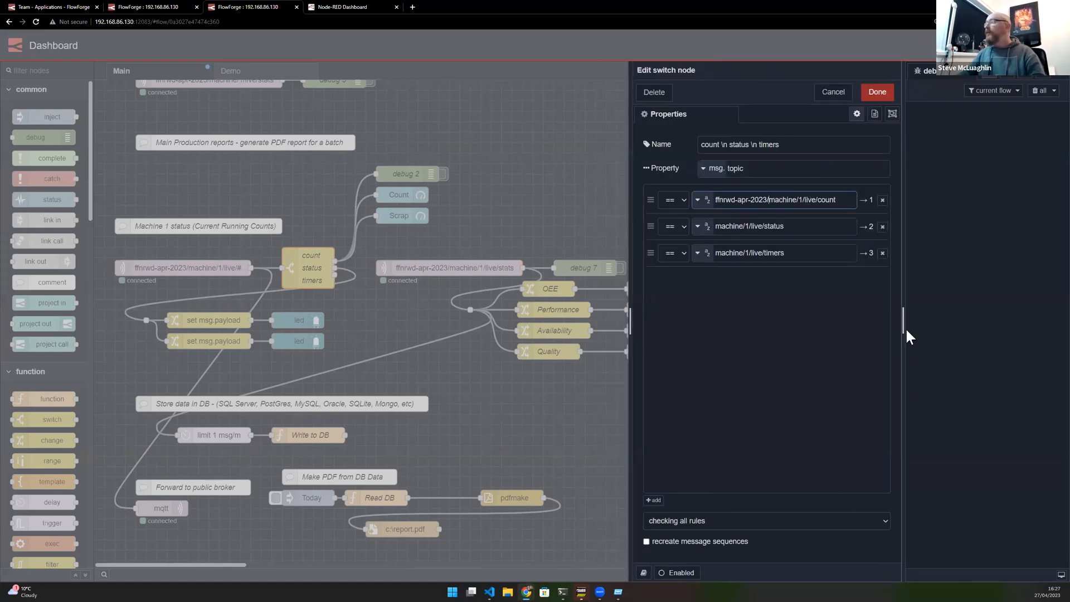
pyautogui.click(813, 225)
pyautogui.press('Home')
pyautogui.hotkey('ctrl', 'v')
pyautogui.click(828, 253)
pyautogui.press('Home')
pyautogui.hotkey('ctrl', 'v')
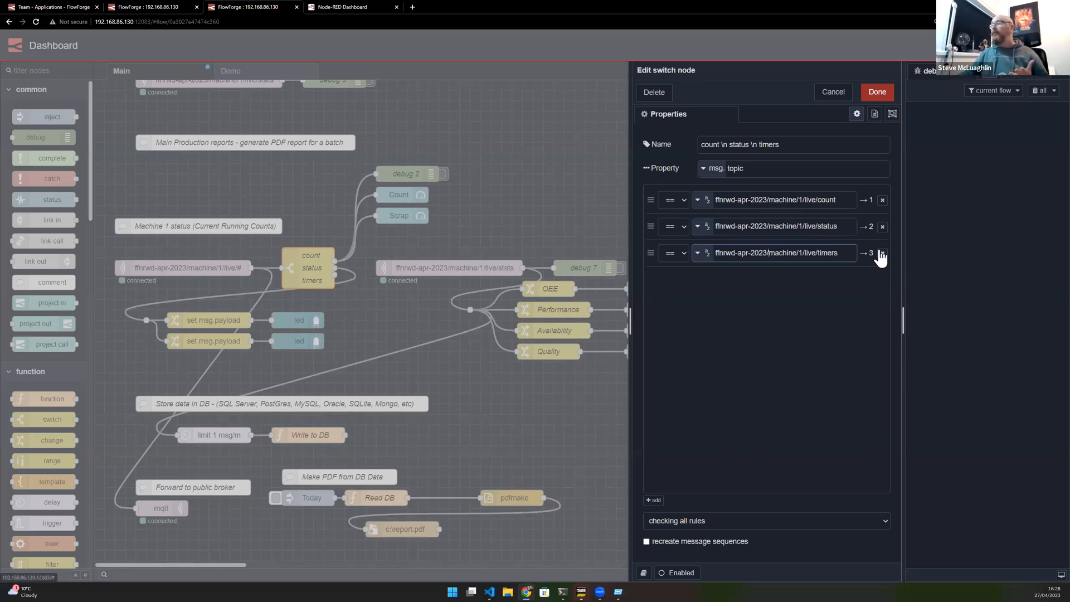
pyautogui.click(876, 92)
pyautogui.click(978, 45)
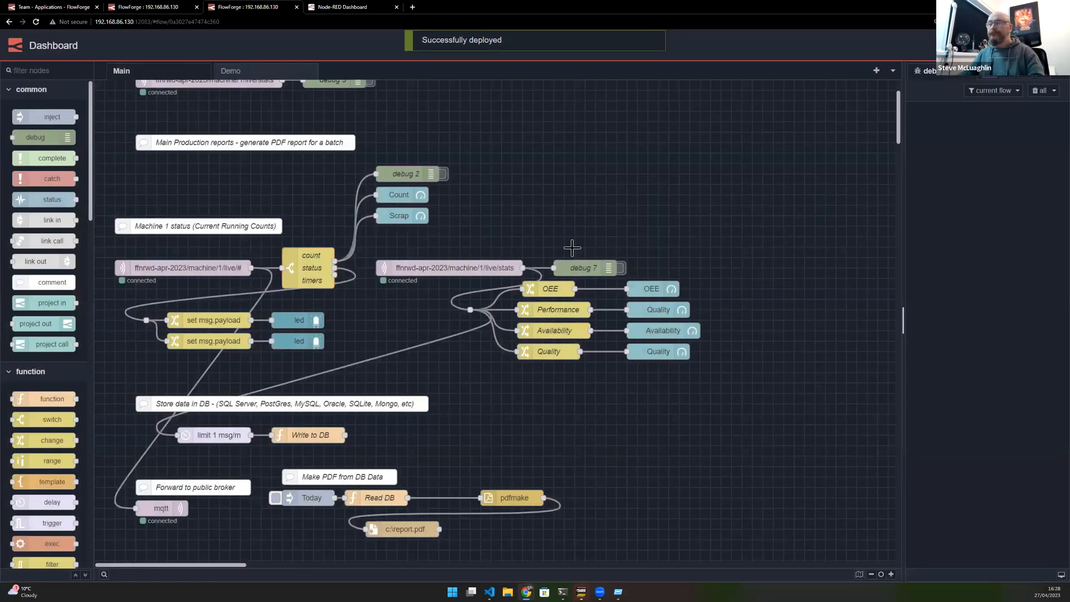
# - Reload the Node-RED Dashboard page and return to the editor tab
pyautogui.hotkey('ctrl', 'Tab')
pyautogui.press('F5')
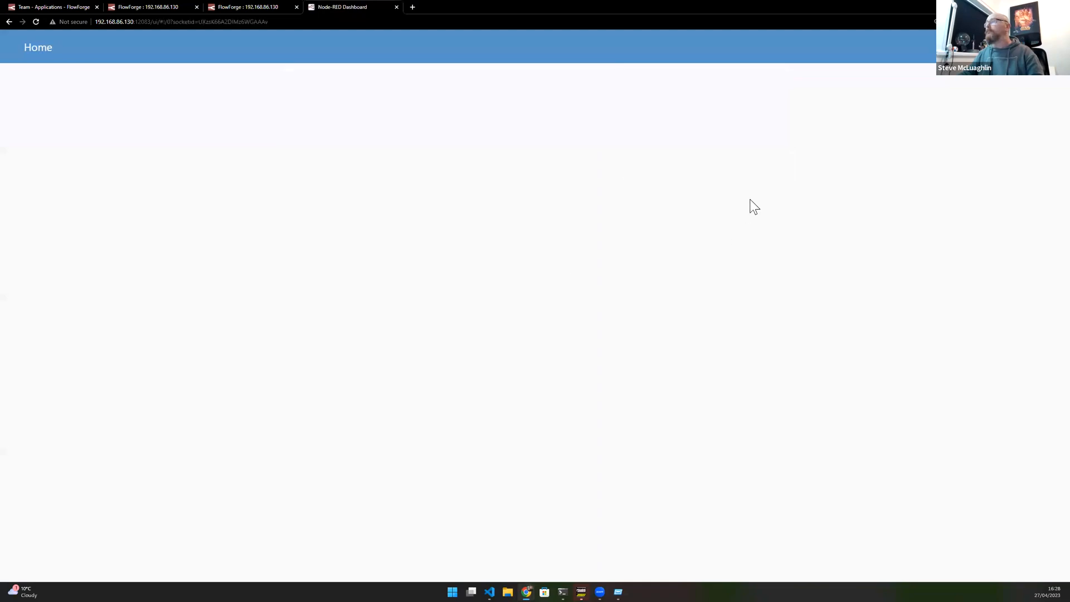
pyautogui.click(222, 6)
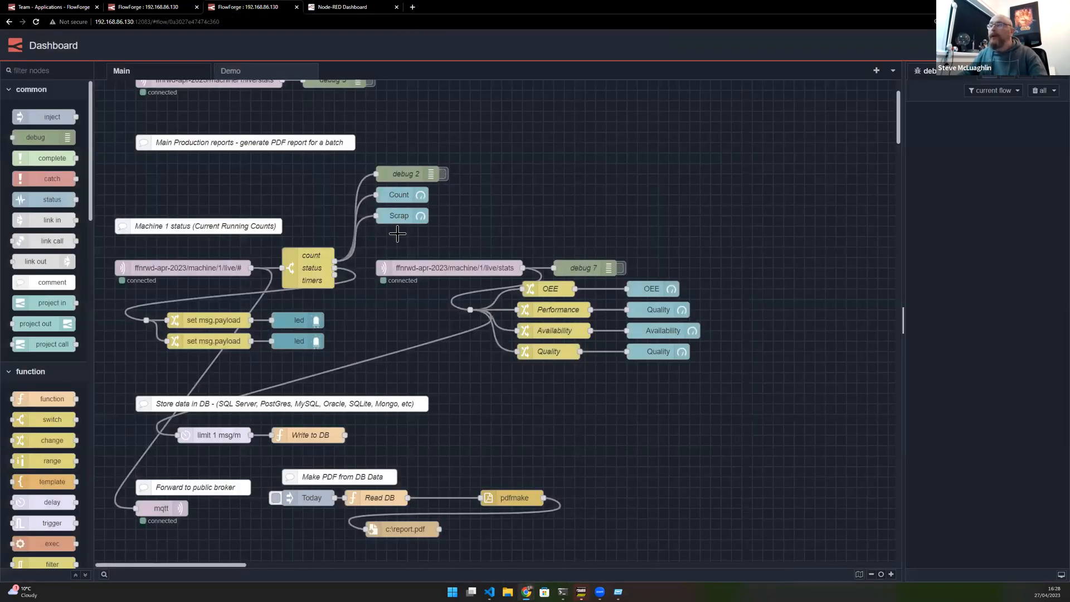
# - Activate debug 7, expand its live stats message, and compare it with the OEE gauge's value format
pyautogui.click(471, 276)
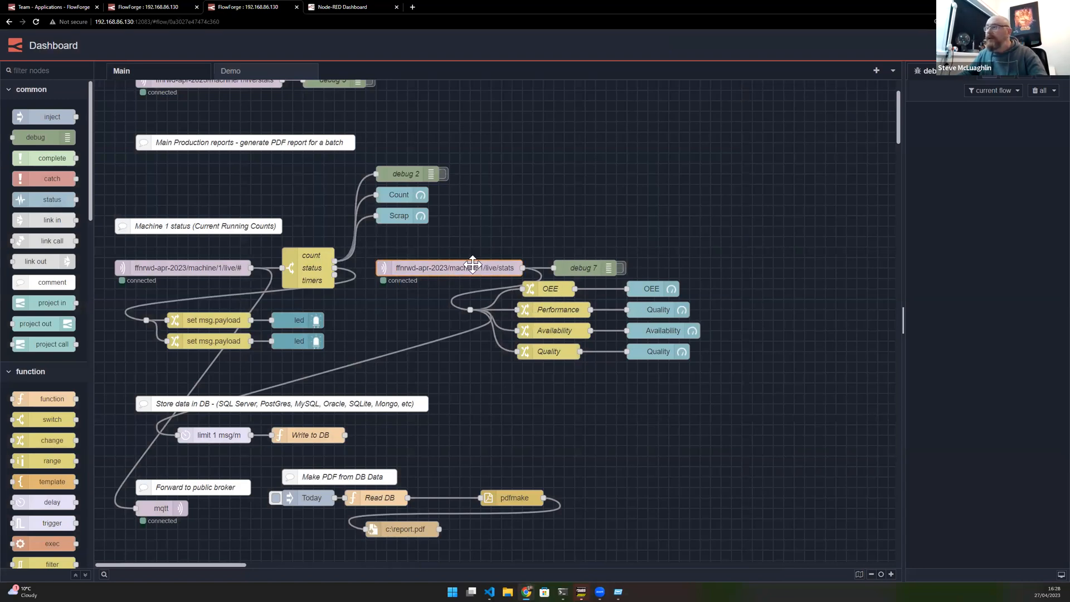
pyautogui.click(622, 268)
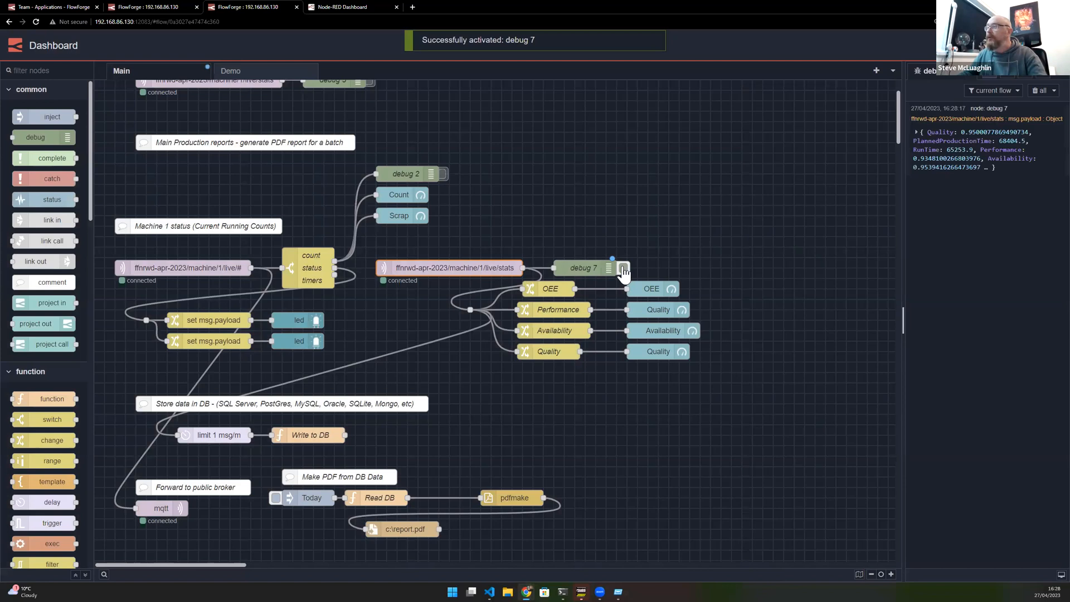
pyautogui.click(622, 270)
pyautogui.click(943, 225)
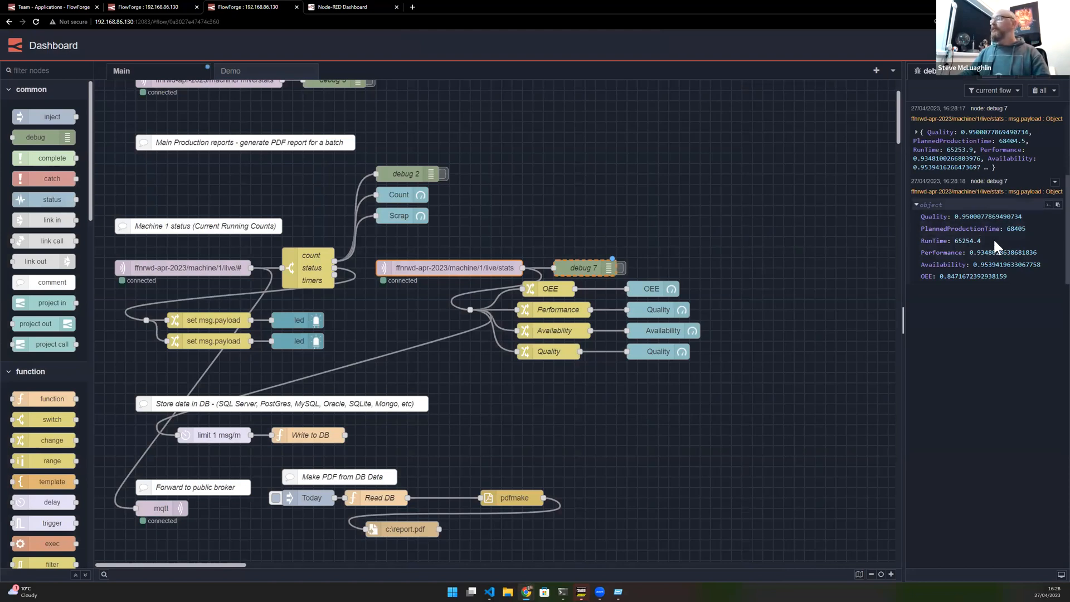
pyautogui.doubleClick(675, 289)
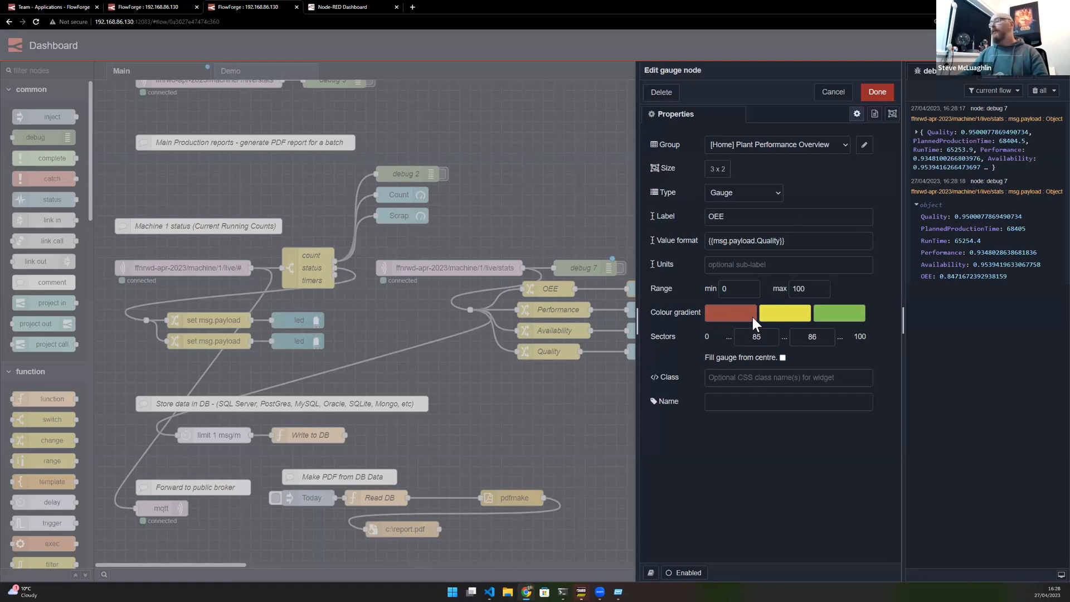
pyautogui.click(833, 92)
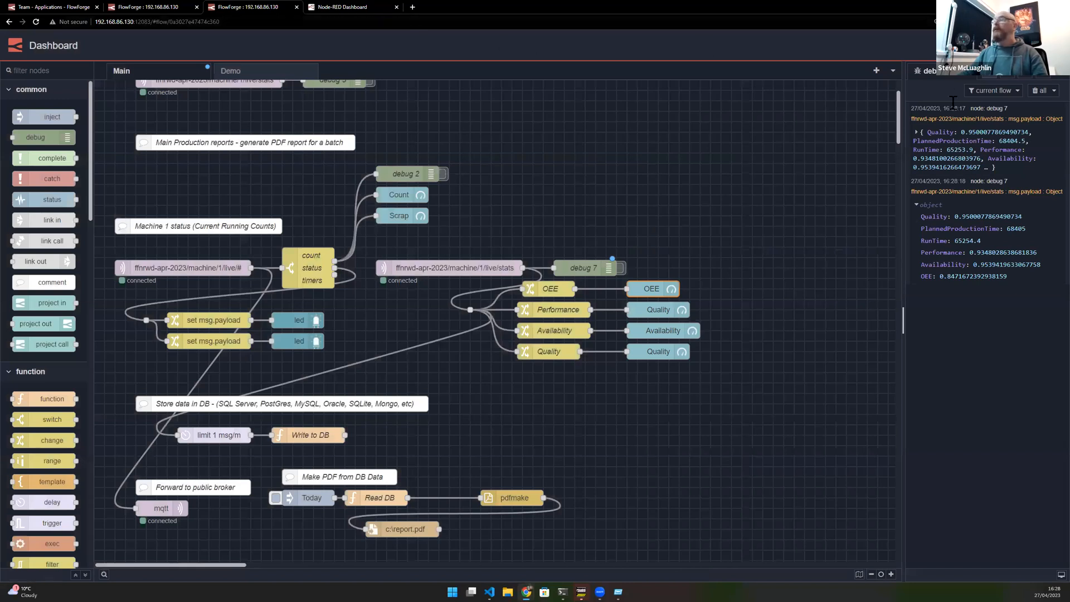
# - Deploy and check the Plant Performance Overview gauges on the dashboard page
pyautogui.click(970, 45)
pyautogui.click(334, 8)
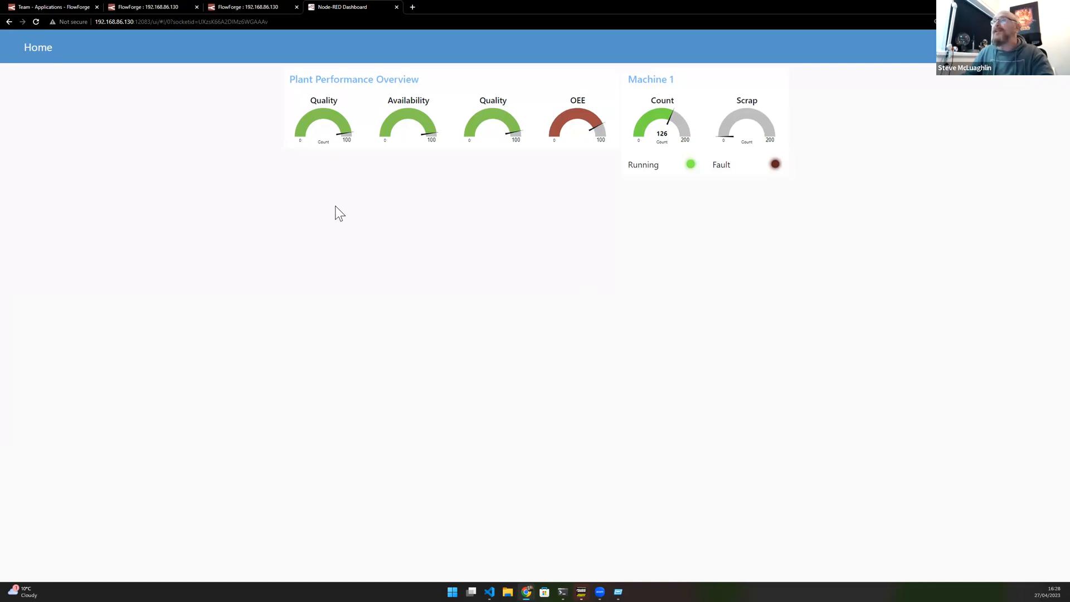
pyautogui.click(269, 11)
pyautogui.scroll(-3, 501, 330)
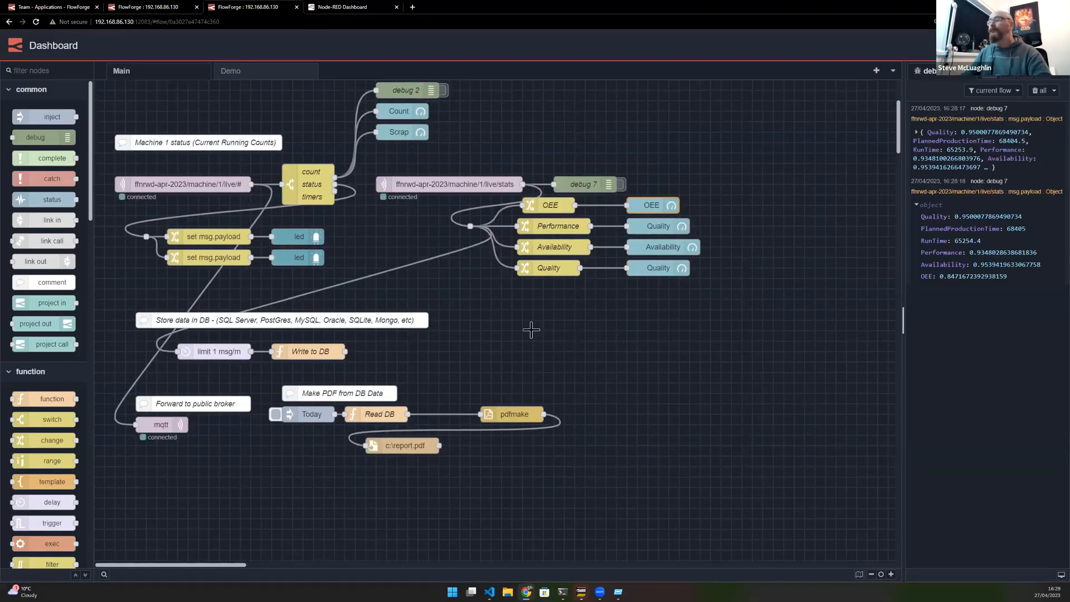
pyautogui.scroll(2, 379, 276)
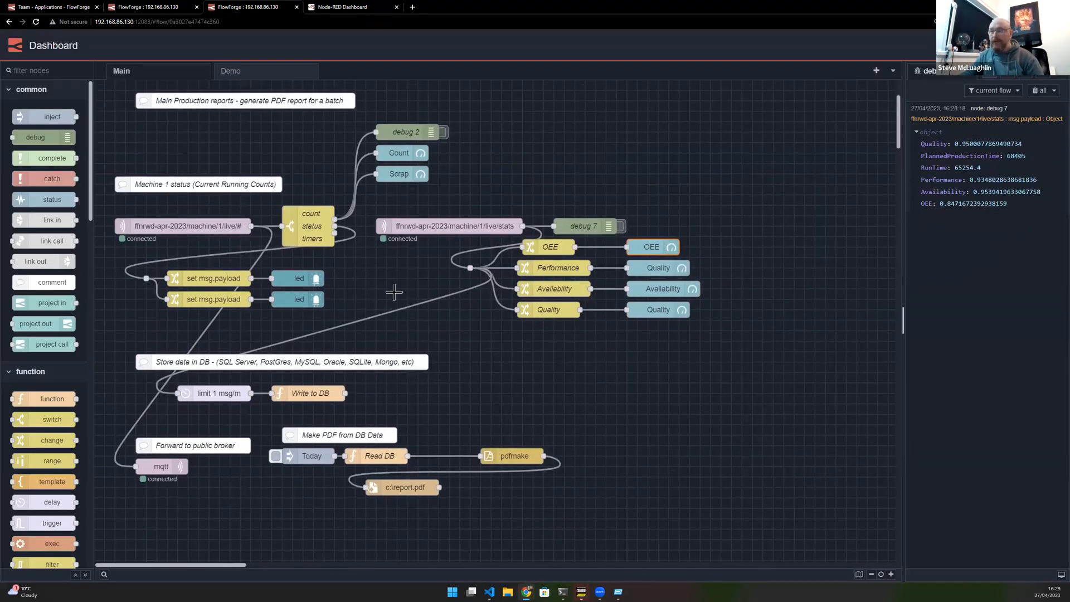
pyautogui.hotkey('ctrl', 'alt', 'l')
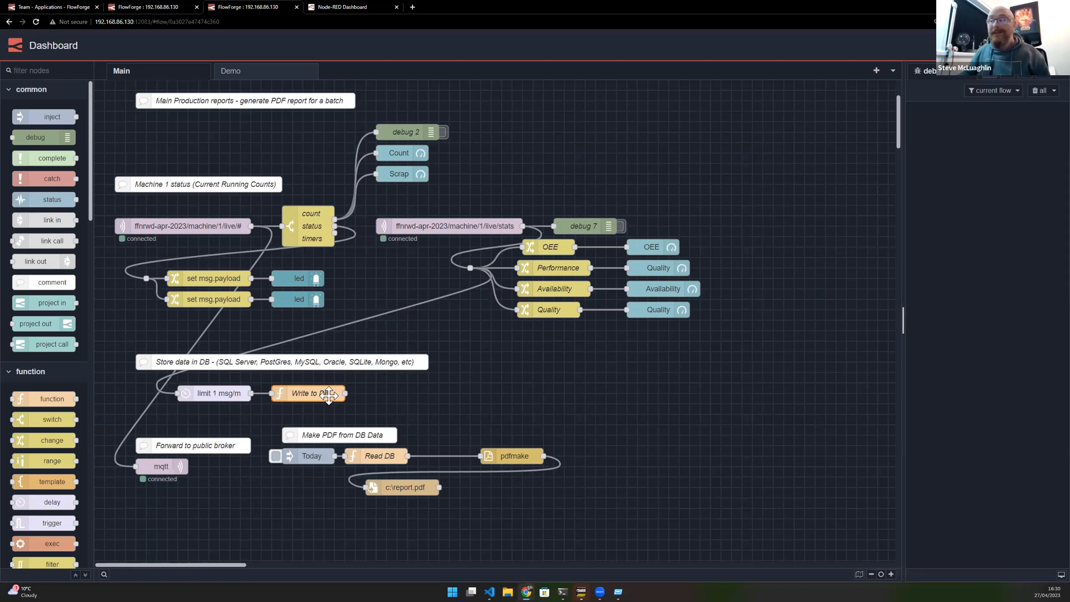
# - Open the Context Data sidebar and examine the entries of the flow's db array
pyautogui.click(1051, 72)
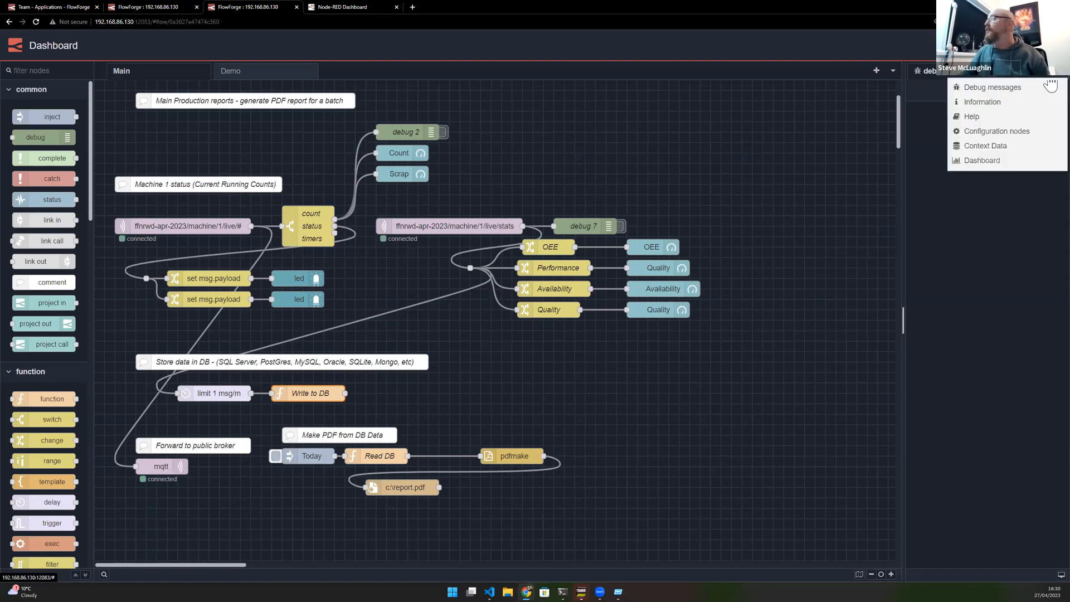
pyautogui.click(990, 146)
pyautogui.click(1059, 142)
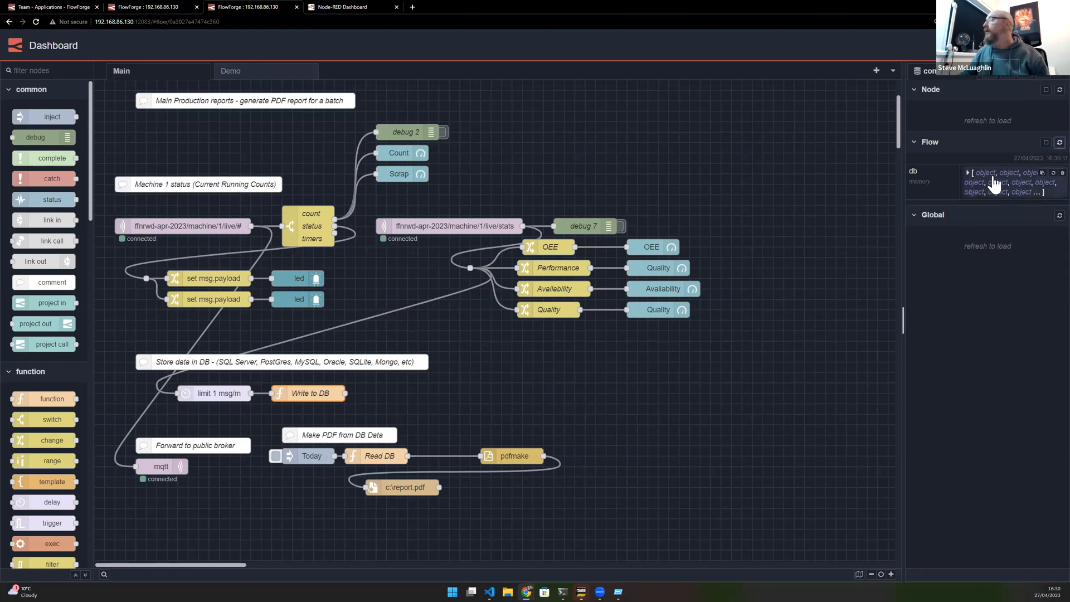
pyautogui.click(997, 178)
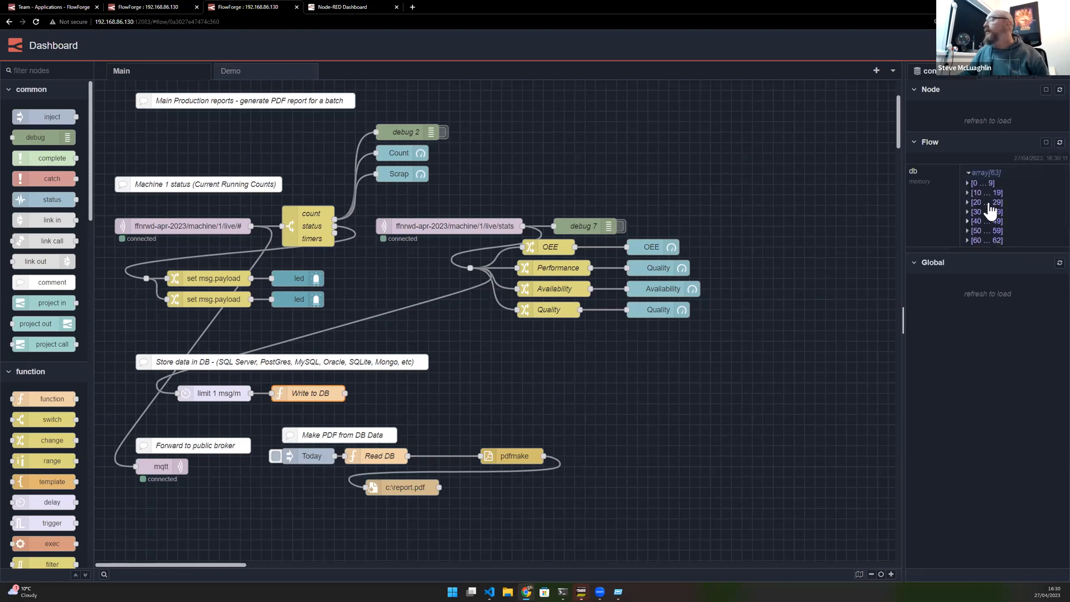
pyautogui.click(972, 183)
pyautogui.click(976, 195)
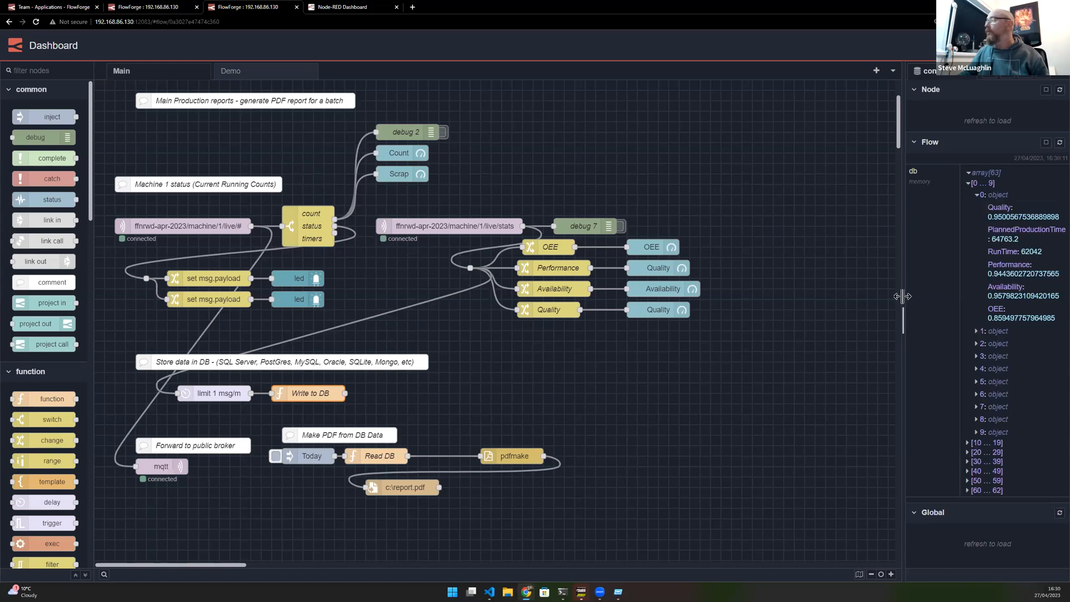
pyautogui.moveTo(902, 292); pyautogui.dragTo(783, 296)
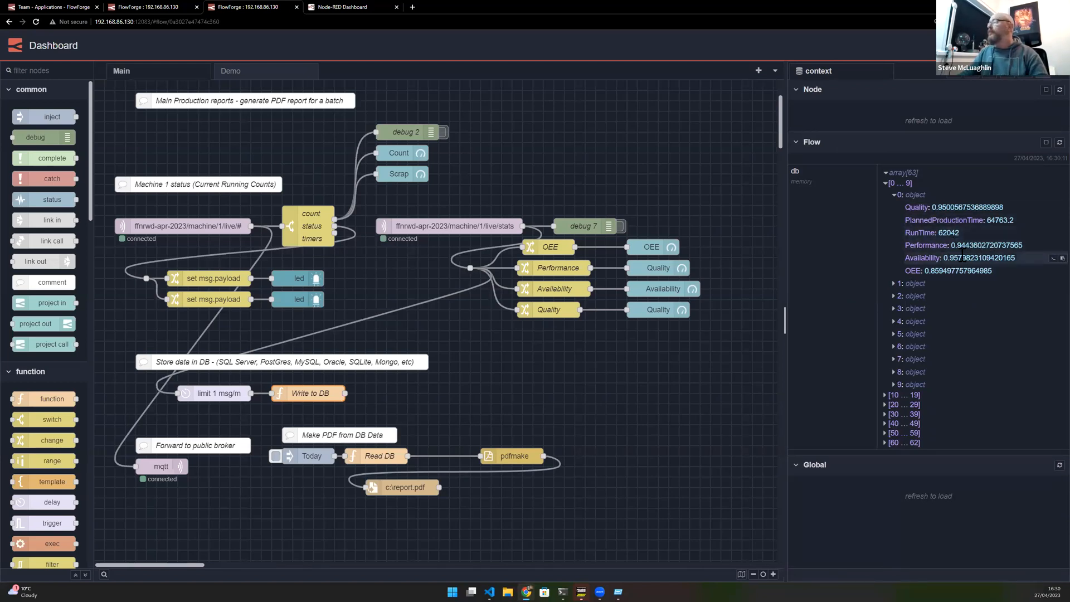
pyautogui.moveTo(938, 272); pyautogui.dragTo(924, 272)
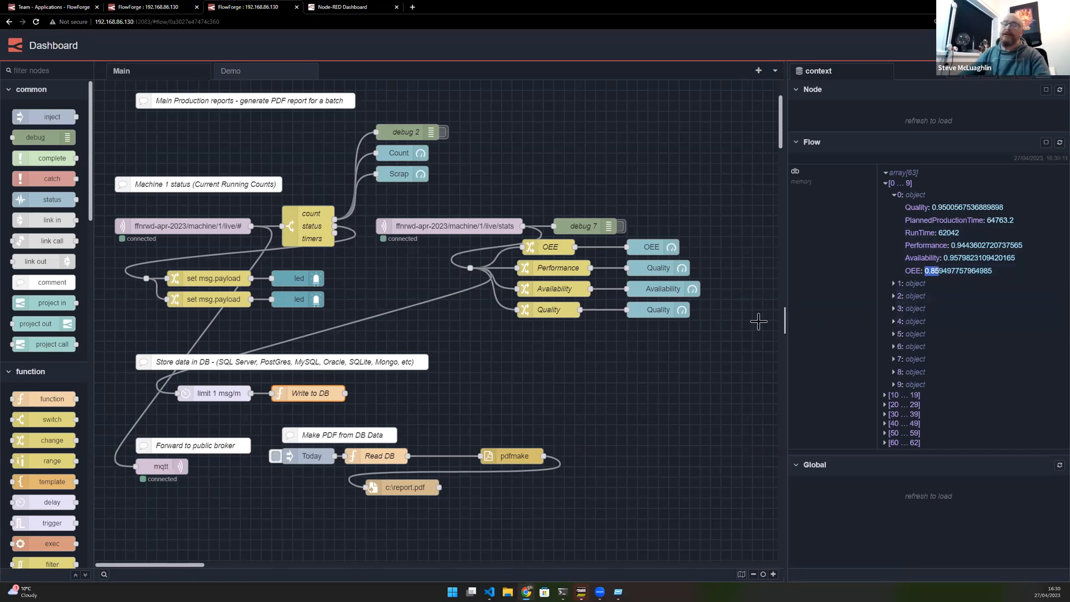
# - Trigger the Today inject to run the PDF report flow from DB data
pyautogui.click(539, 372)
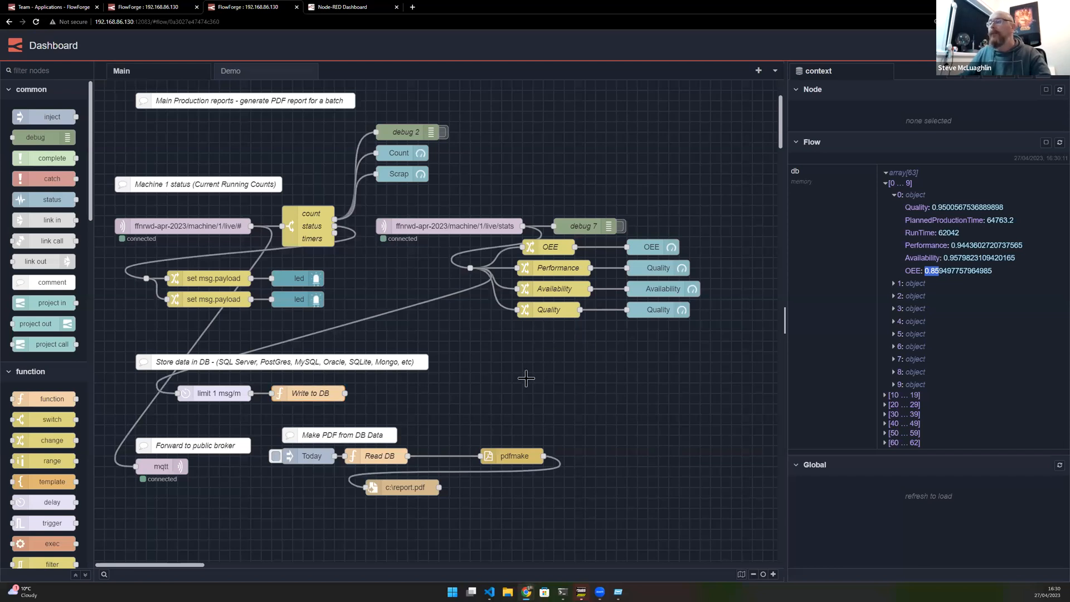
pyautogui.click(321, 396)
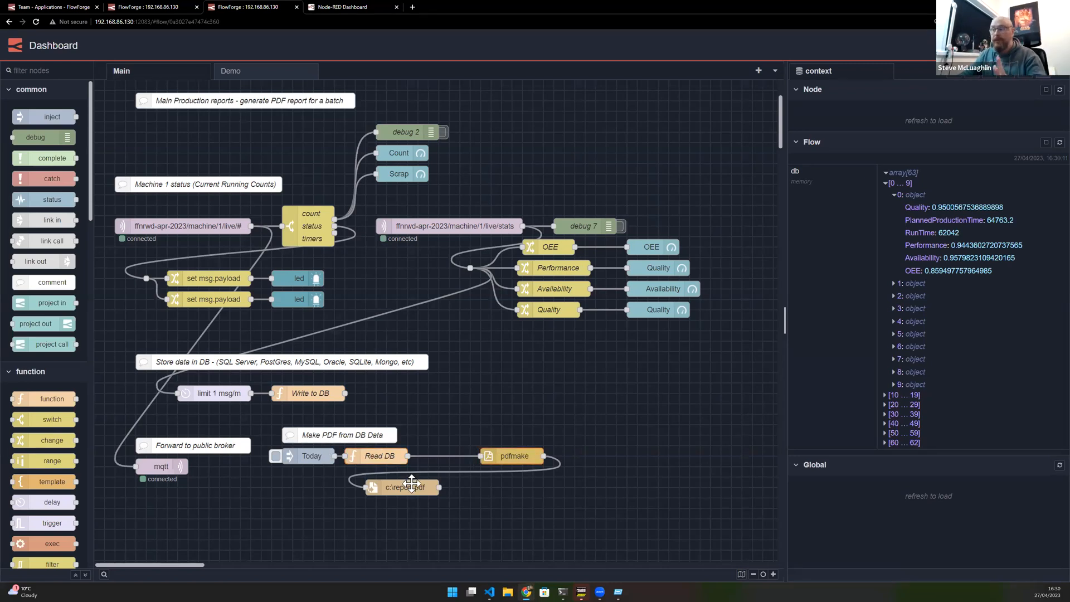
pyautogui.click(275, 456)
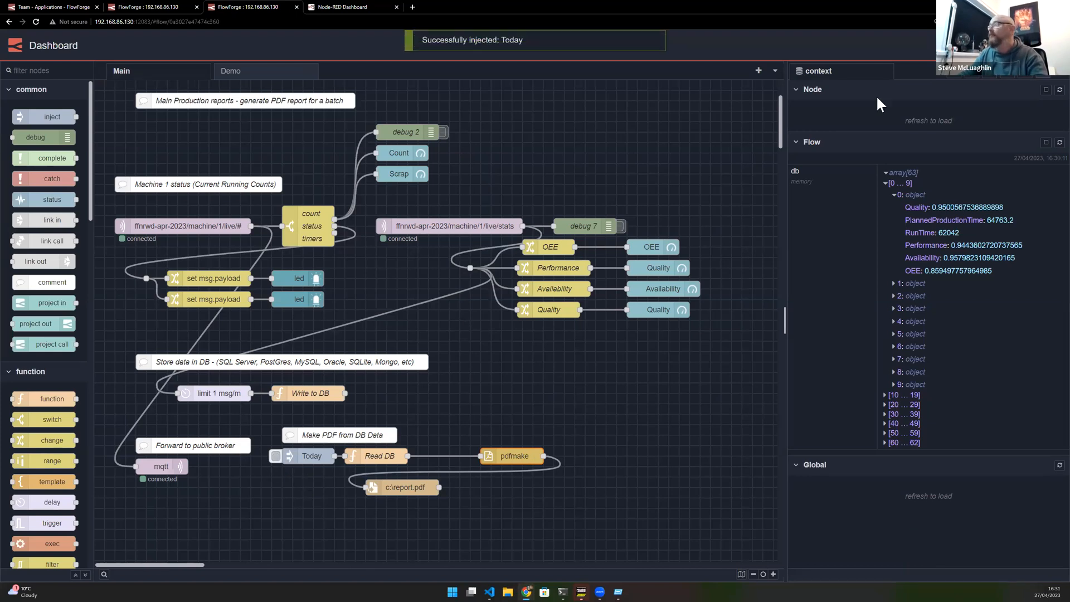
pyautogui.click(953, 71)
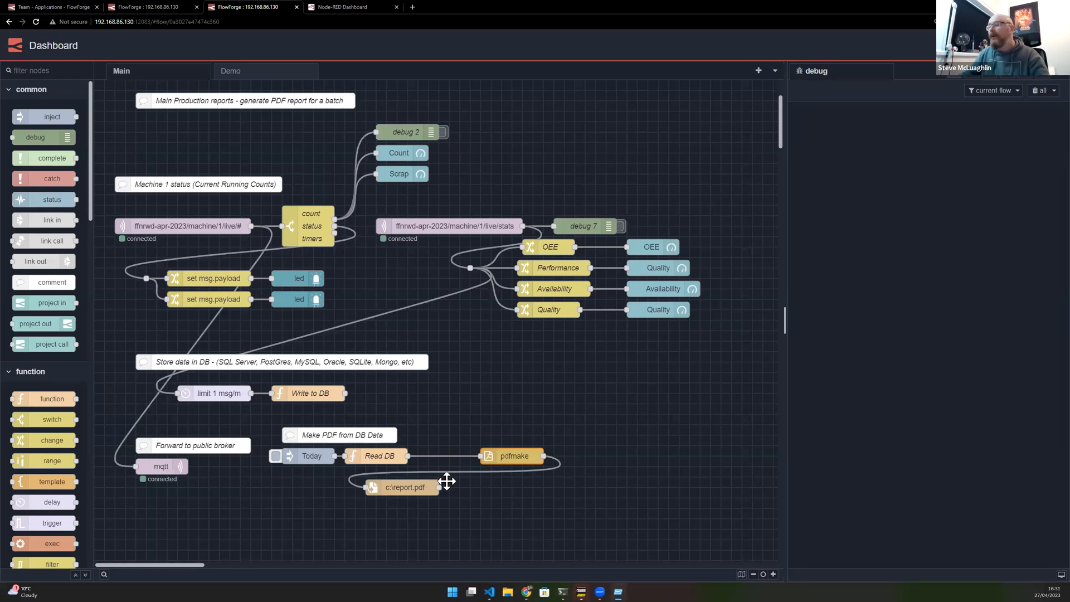
# - Attach a debug node to pdfmake's output and disconnect the c:\report.pdf file node
pyautogui.moveTo(544, 456); pyautogui.dragTo(442, 466)
pyautogui.click(583, 484)
pyautogui.moveTo(391, 493); pyautogui.dragTo(527, 501)
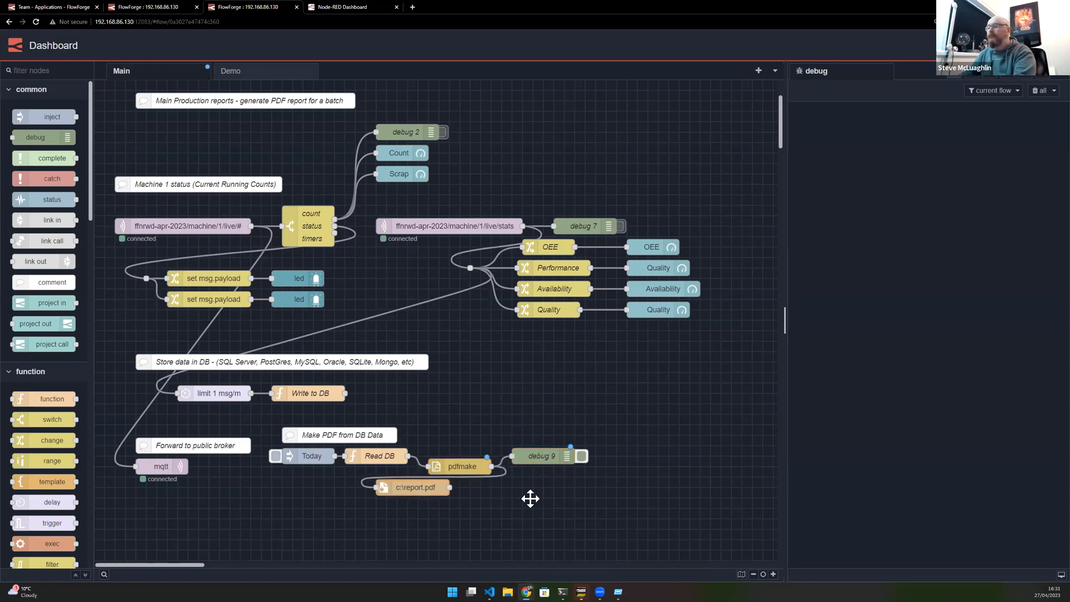
pyautogui.click(501, 478)
pyautogui.press('Delete')
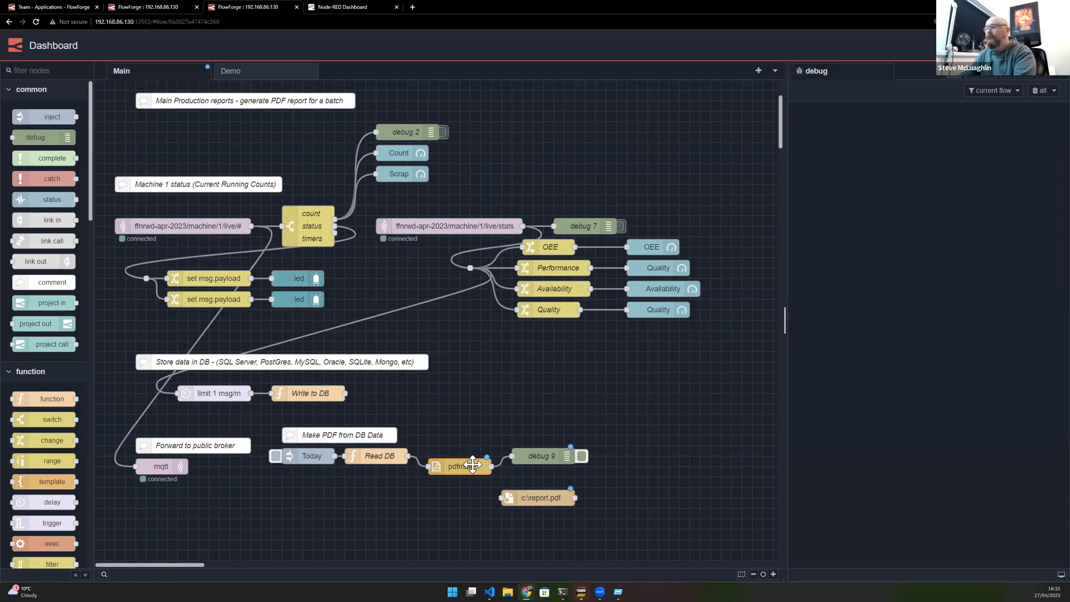
pyautogui.moveTo(465, 468); pyautogui.dragTo(465, 458)
# - Deploy the changes and trigger the Today inject again
pyautogui.click(993, 46)
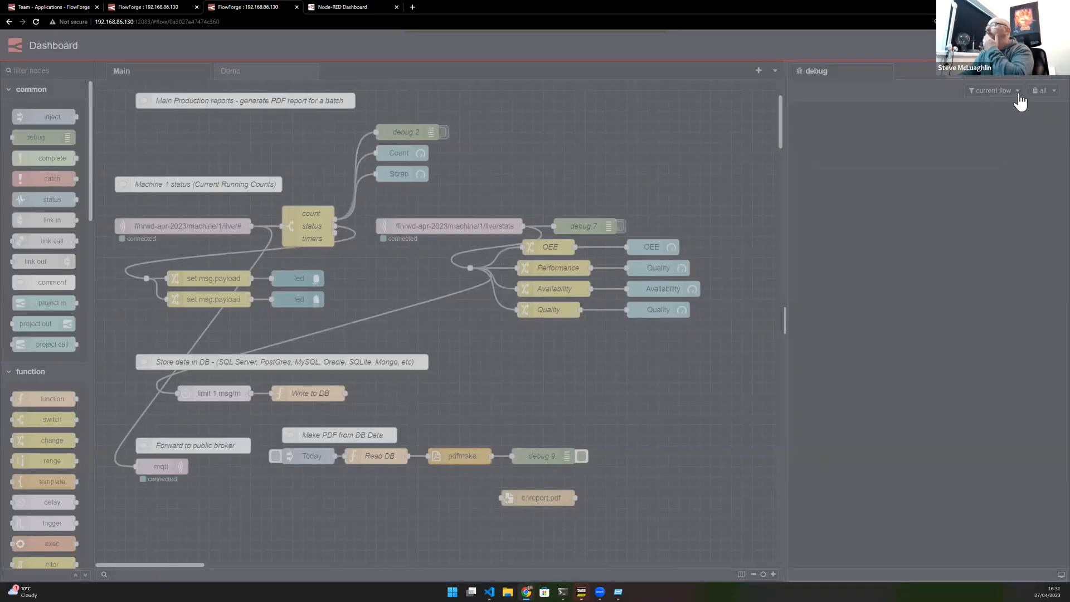
pyautogui.click(277, 457)
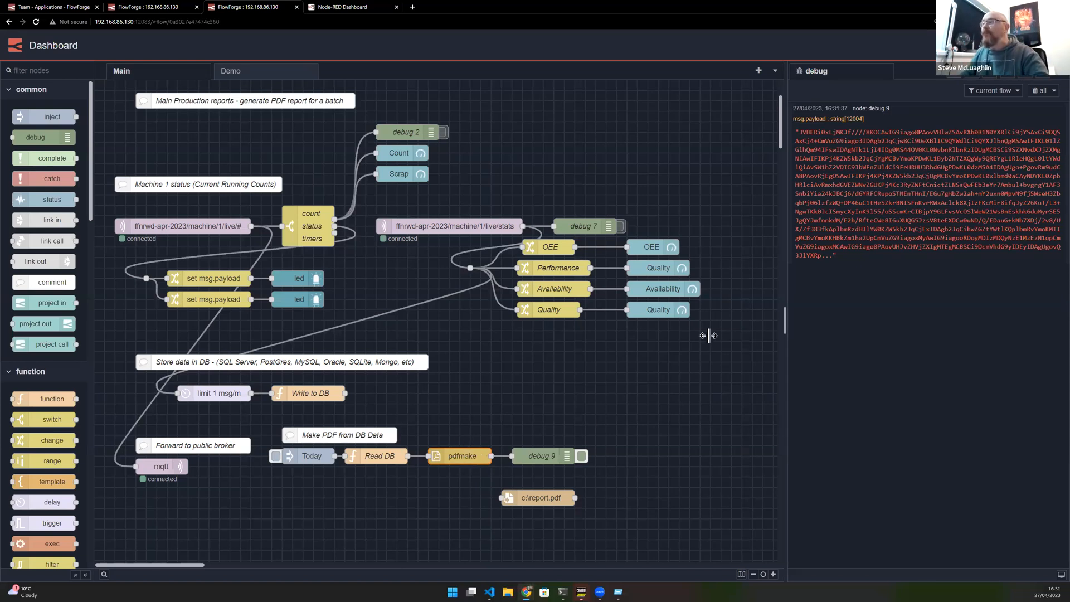
# - Open the pdfmake node's help, follow its document definition link, and select the sample docDefinition code
pyautogui.press('Return')
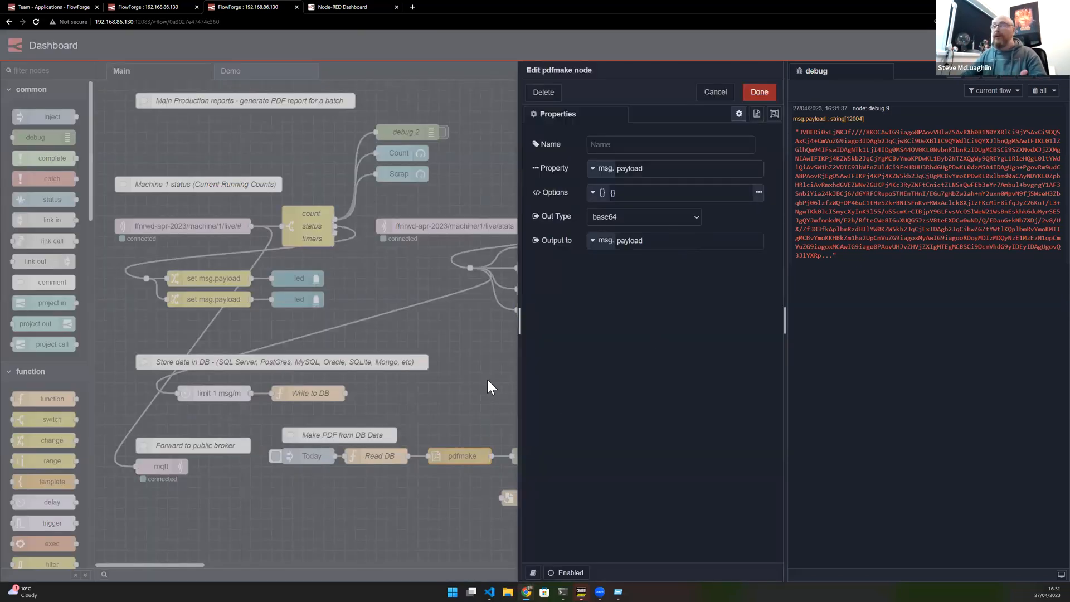
pyautogui.press('Escape')
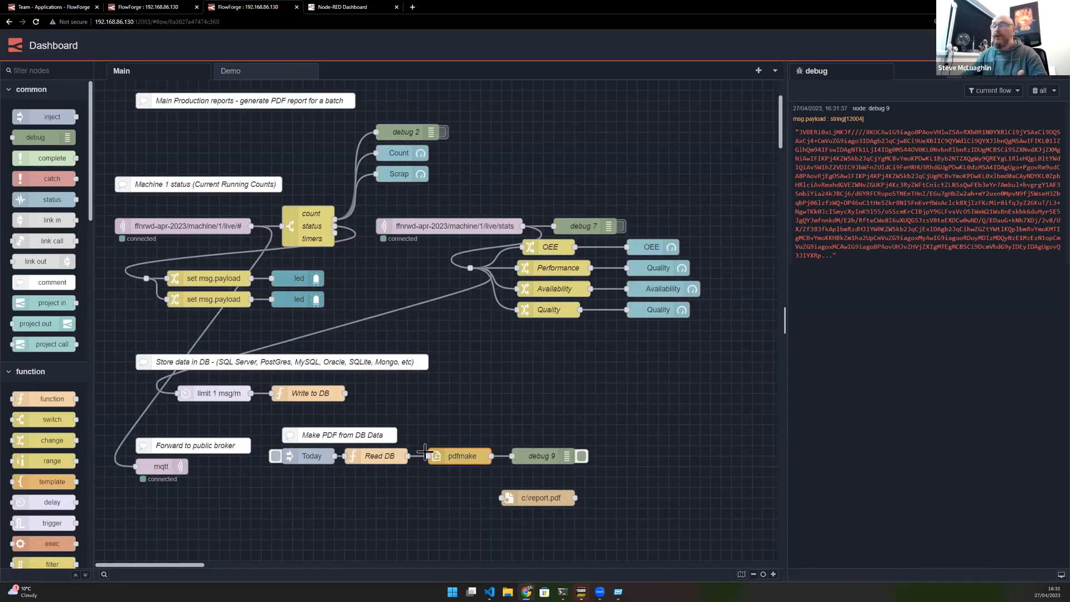
pyautogui.doubleClick(469, 449)
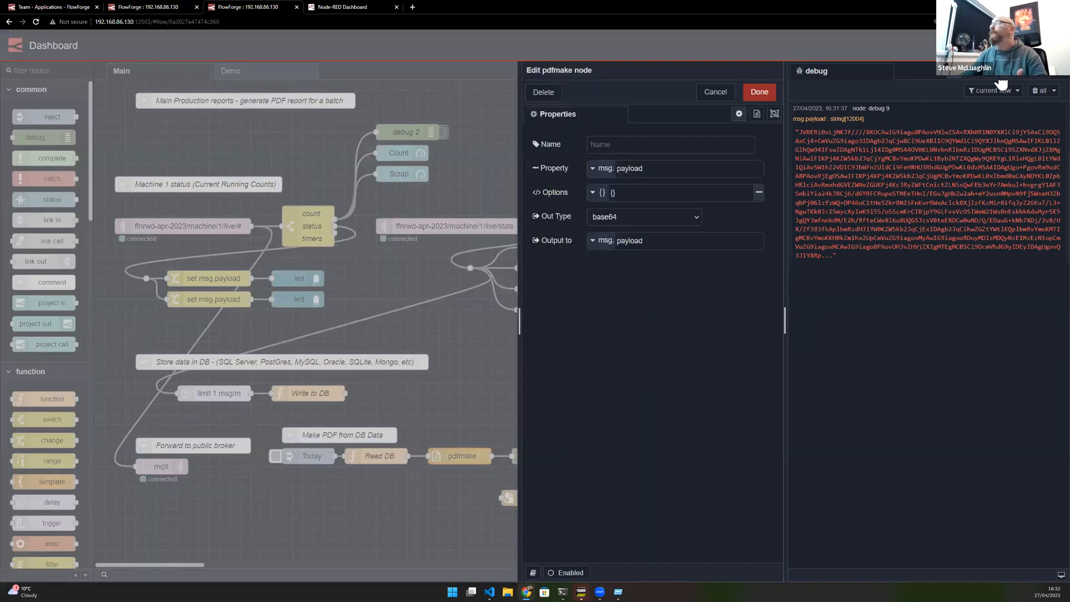
pyautogui.click(975, 72)
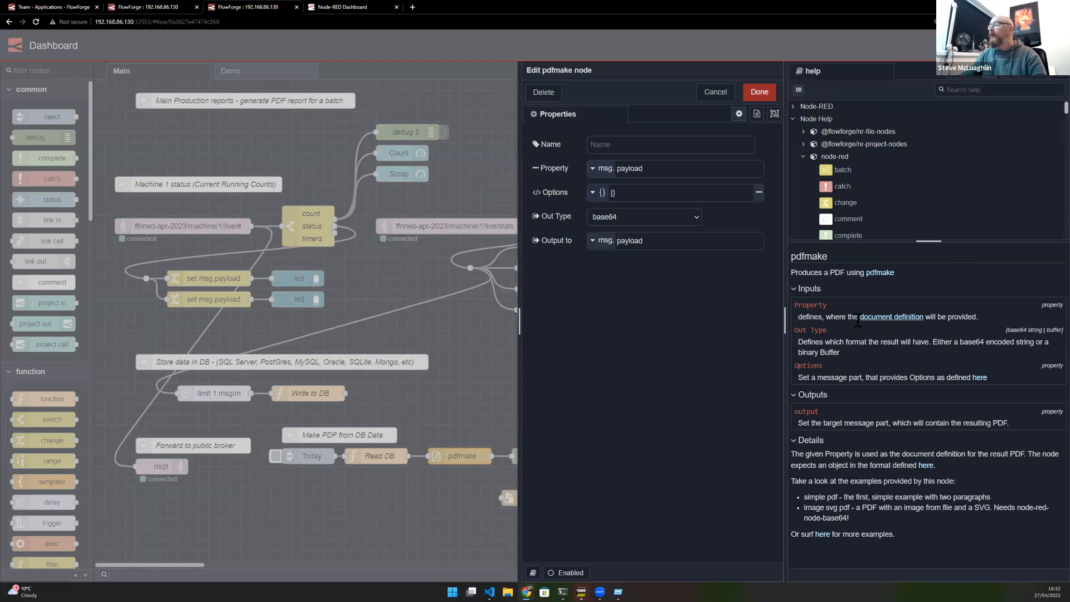
pyautogui.click(900, 317)
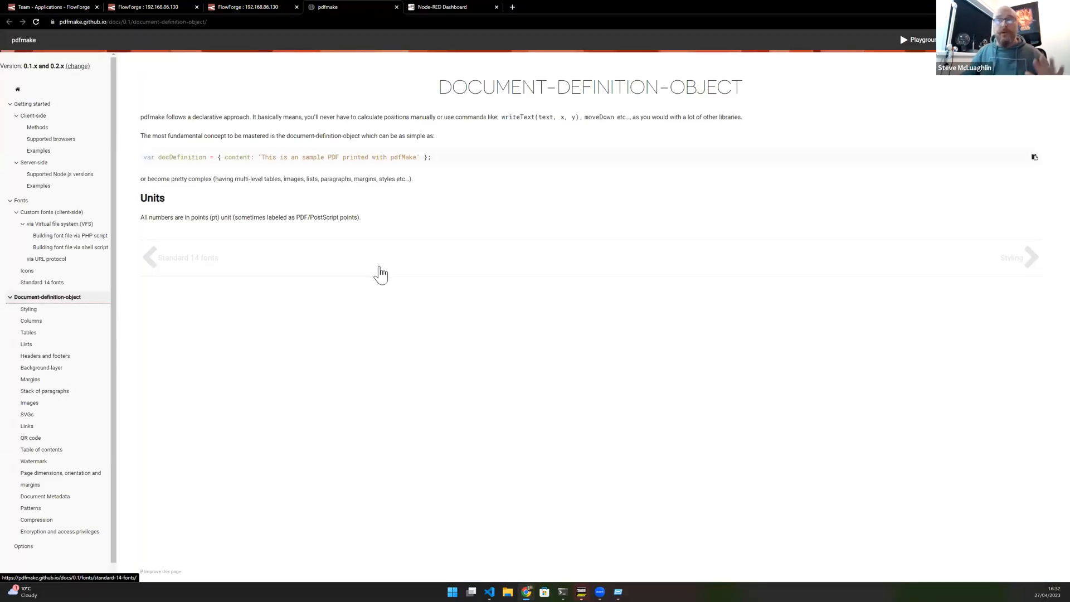
pyautogui.moveTo(143, 156); pyautogui.dragTo(433, 157)
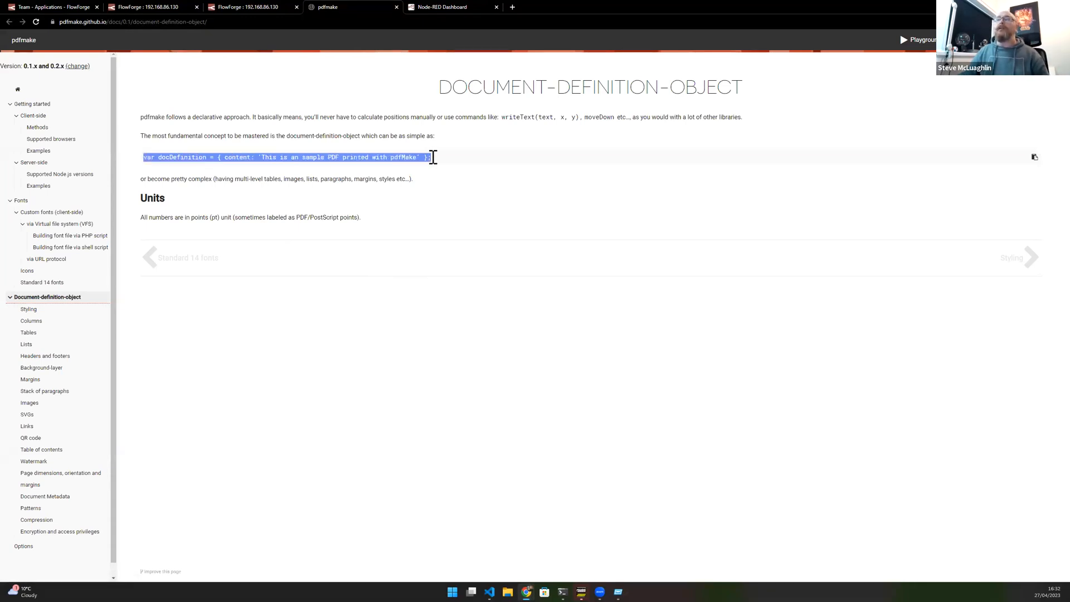
# - Browse the pdfmake documentation's Tables and Images pages, then return to the editor and close the pdfmake node
pyautogui.click(37, 337)
pyautogui.click(40, 357)
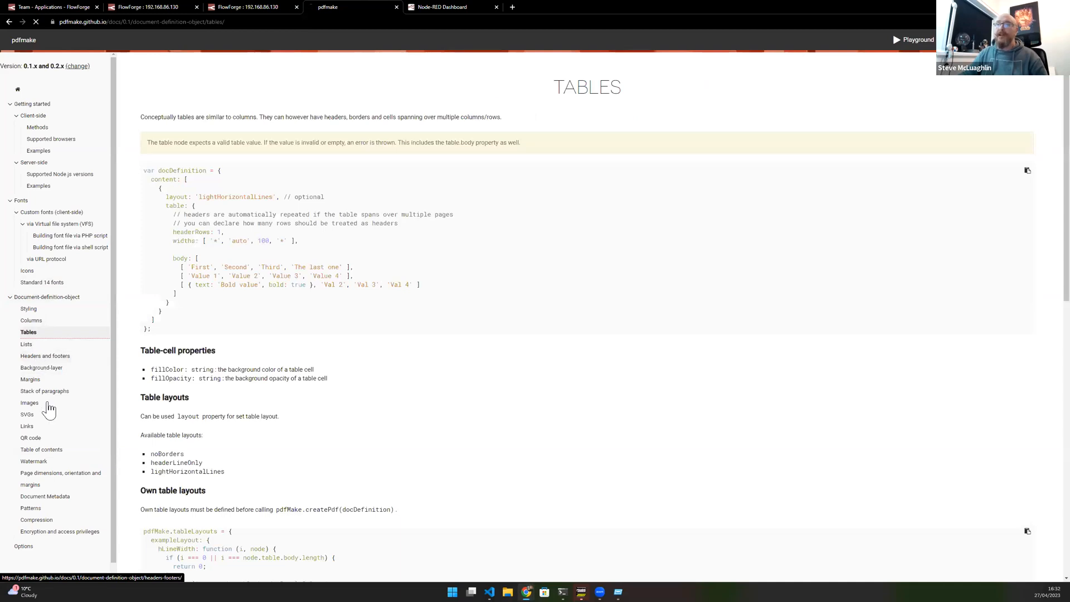
pyautogui.click(31, 403)
pyautogui.click(248, 6)
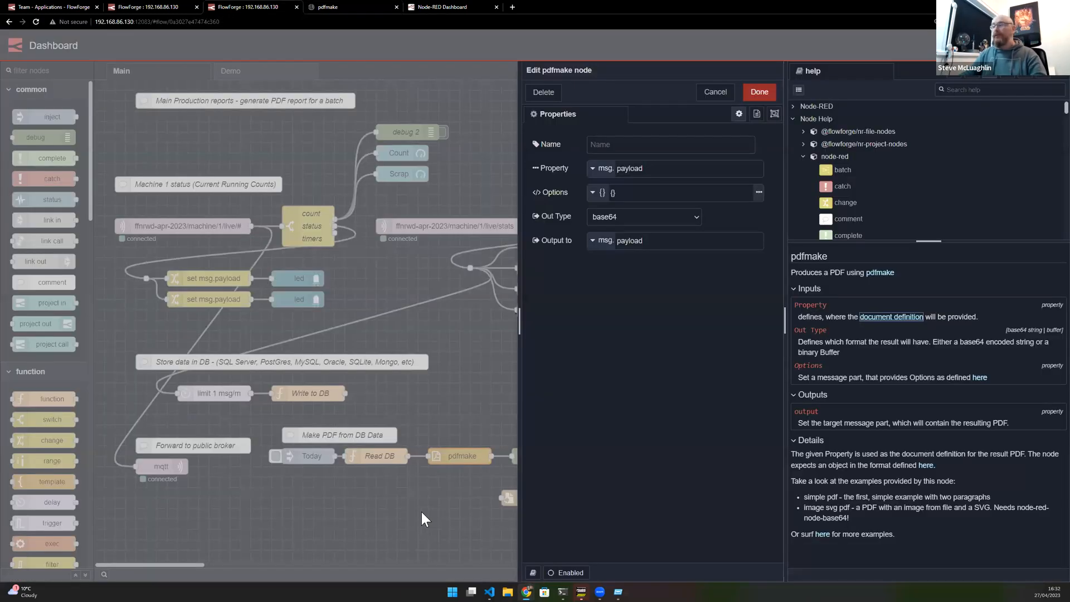
pyautogui.hotkey('ctrl', 'Escape')
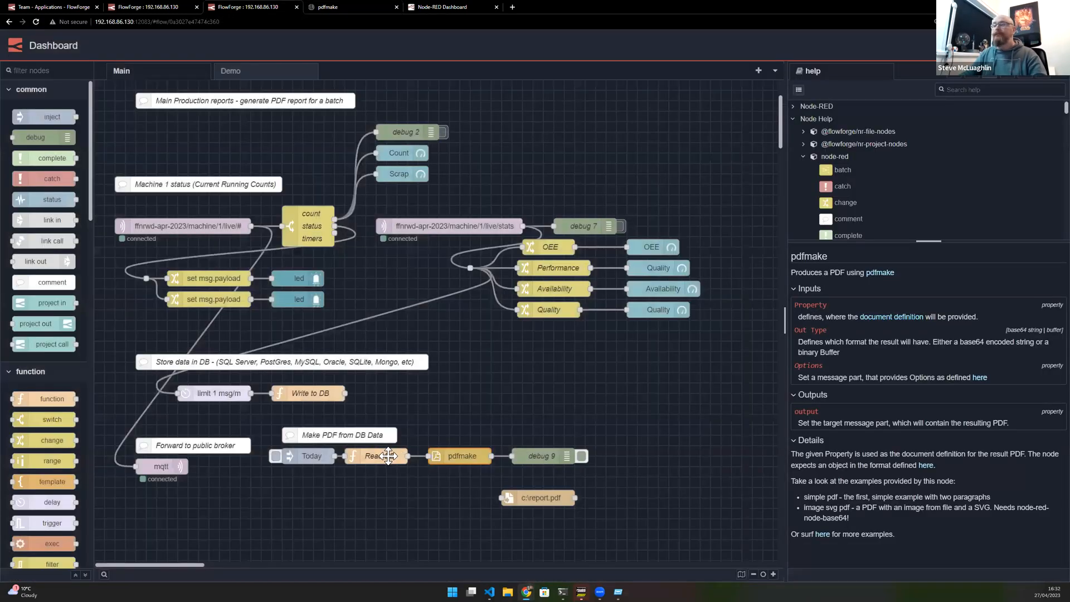
# - Open the Read DB function node to review its docDefinition code, then close it without changes
pyautogui.click(389, 450)
pyautogui.press('Return')
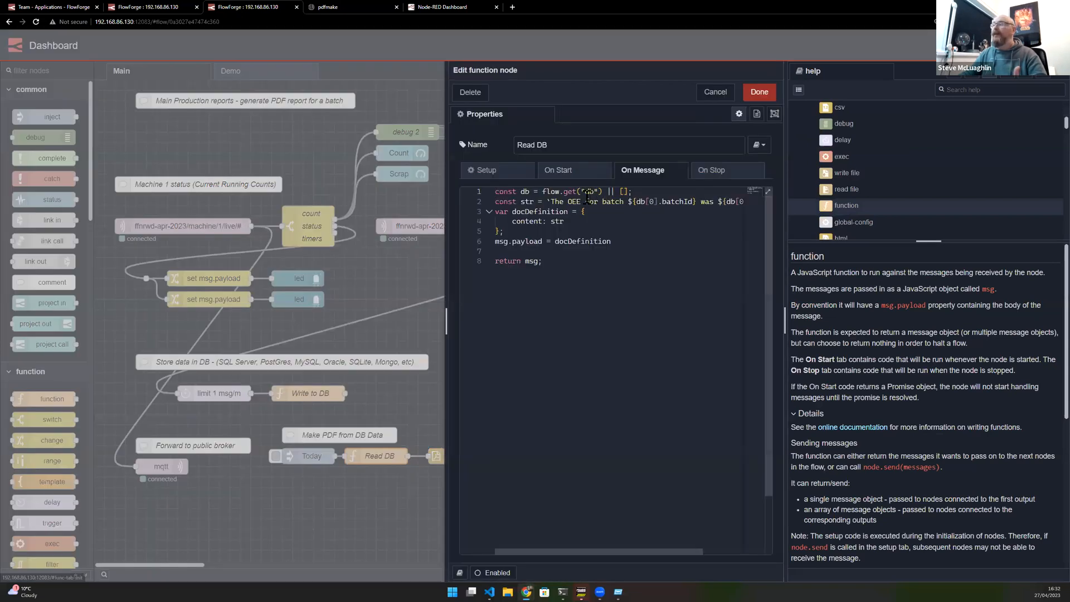
pyautogui.doubleClick(566, 241)
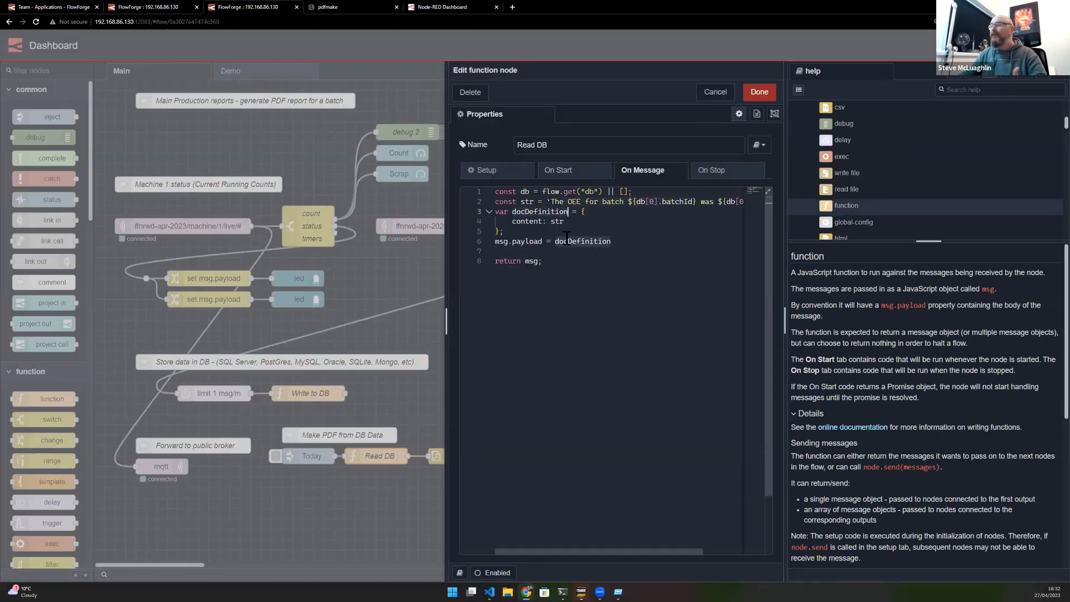
pyautogui.click(717, 92)
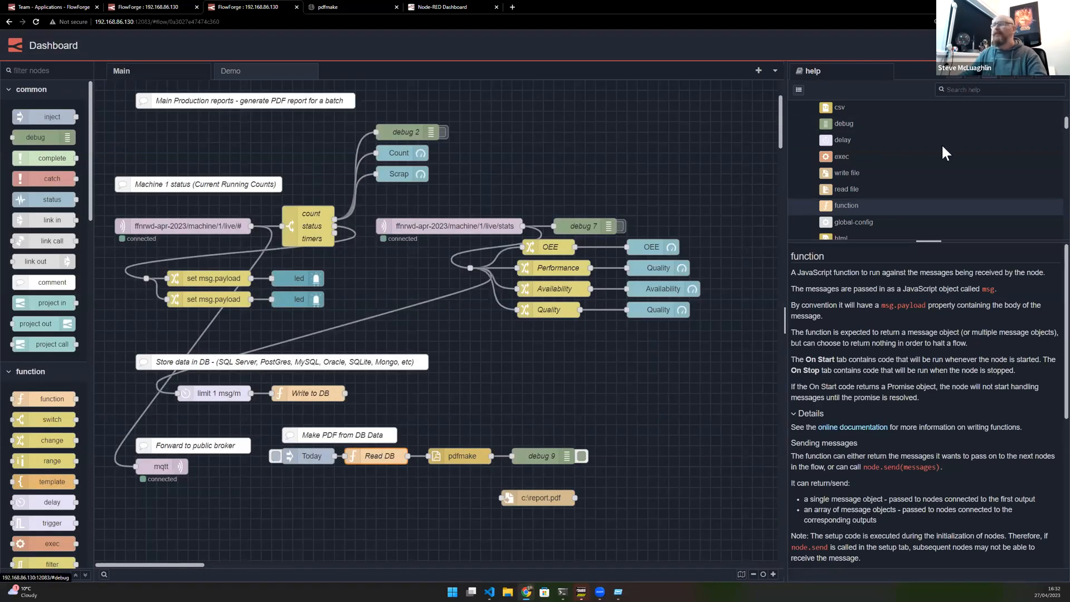
# - Open the debug sidebar, clear the debug messages on the Demo flow, and return to the Main flow
pyautogui.click(960, 84)
pyautogui.hotkey('ctrl', 'alt', 'l')
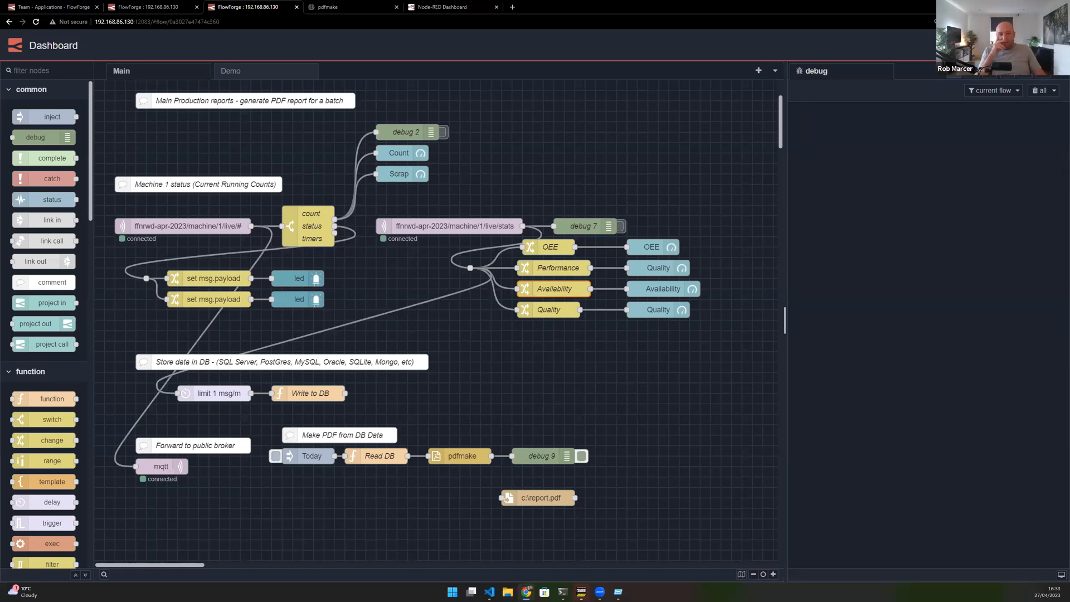
pyautogui.click(406, 263)
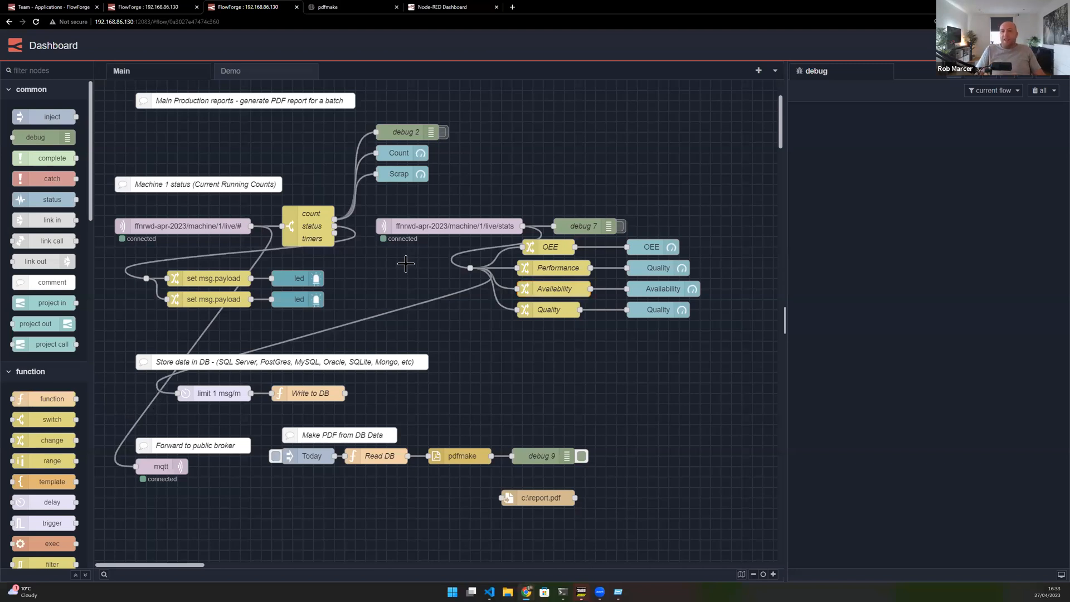
pyautogui.click(271, 78)
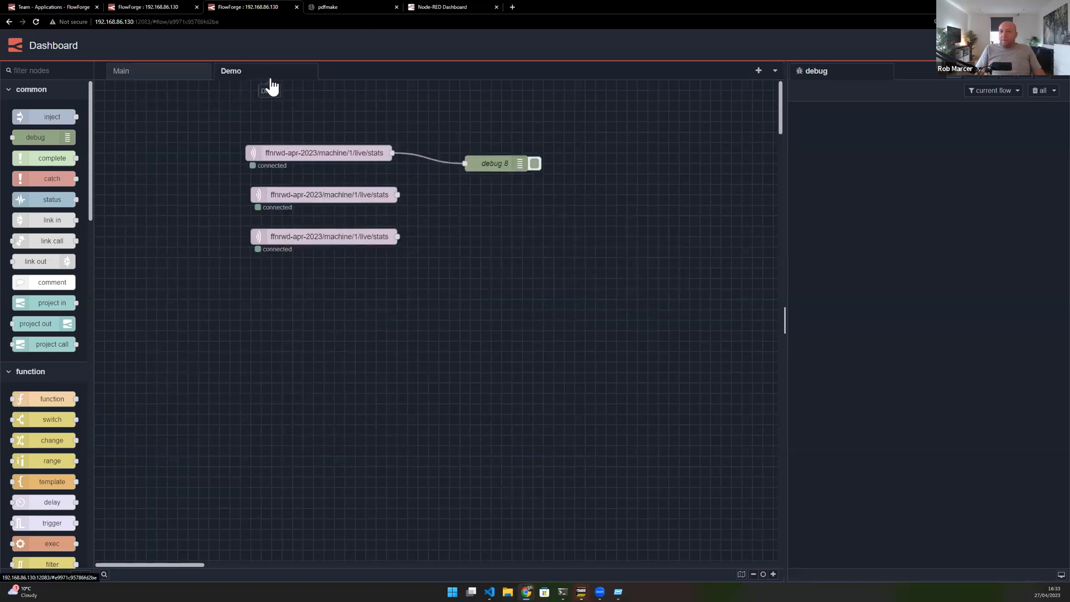
pyautogui.click(1039, 92)
pyautogui.click(174, 80)
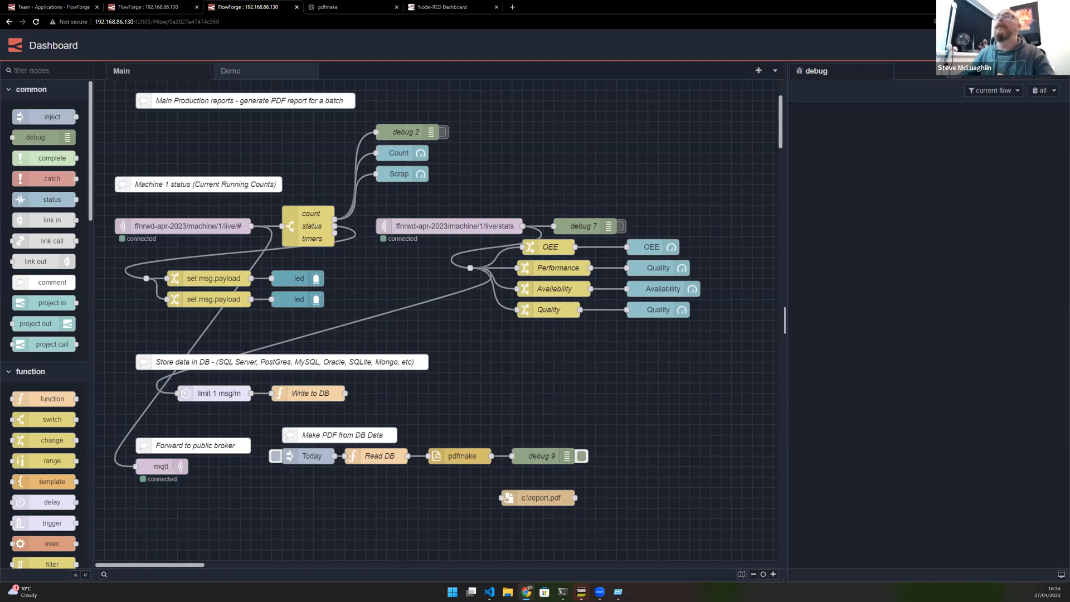
# - Switch to the Device instance and open the timestamp inject node to edit its repeat interval
pyautogui.click(139, 7)
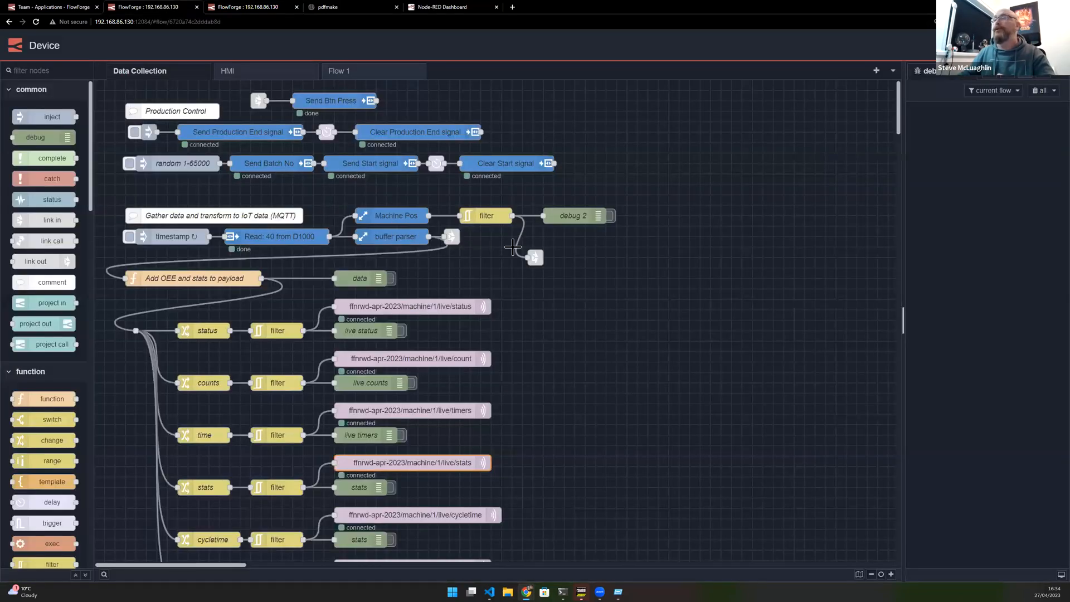
pyautogui.click(190, 235)
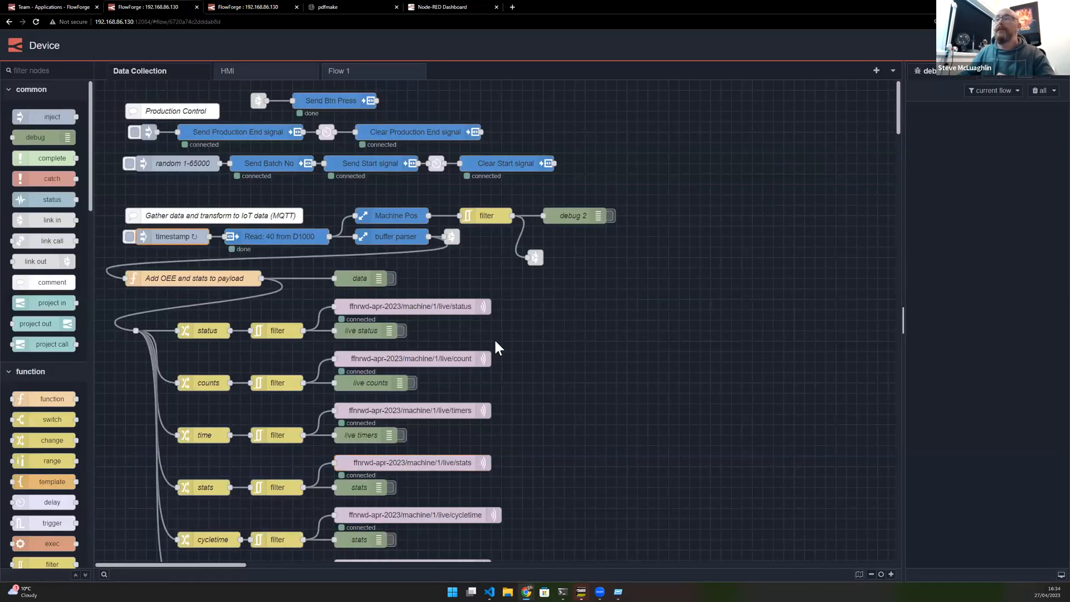
pyautogui.press('Return')
pyautogui.doubleClick(706, 536)
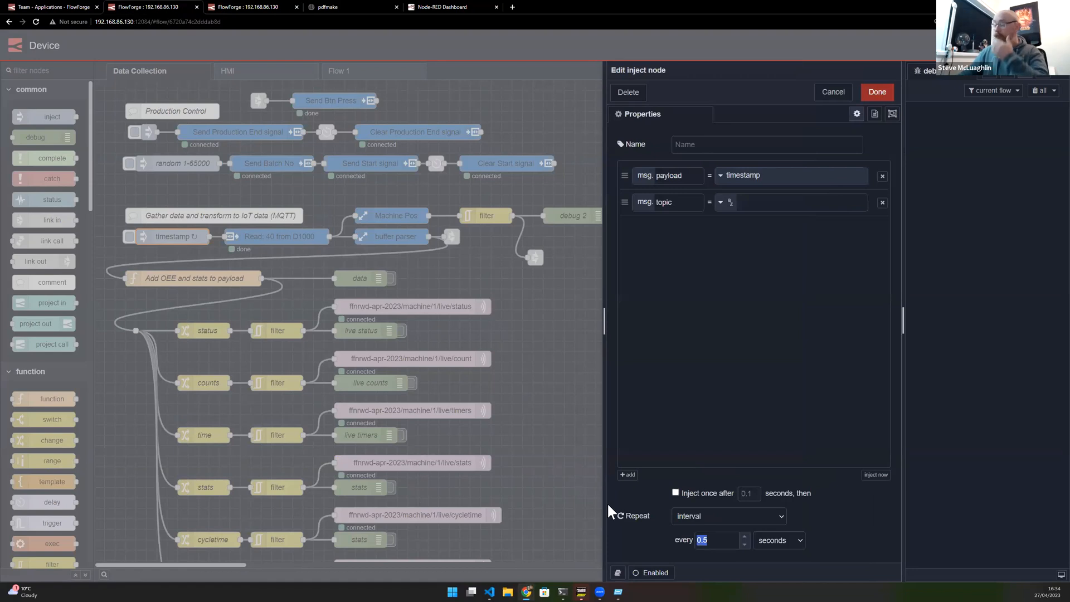
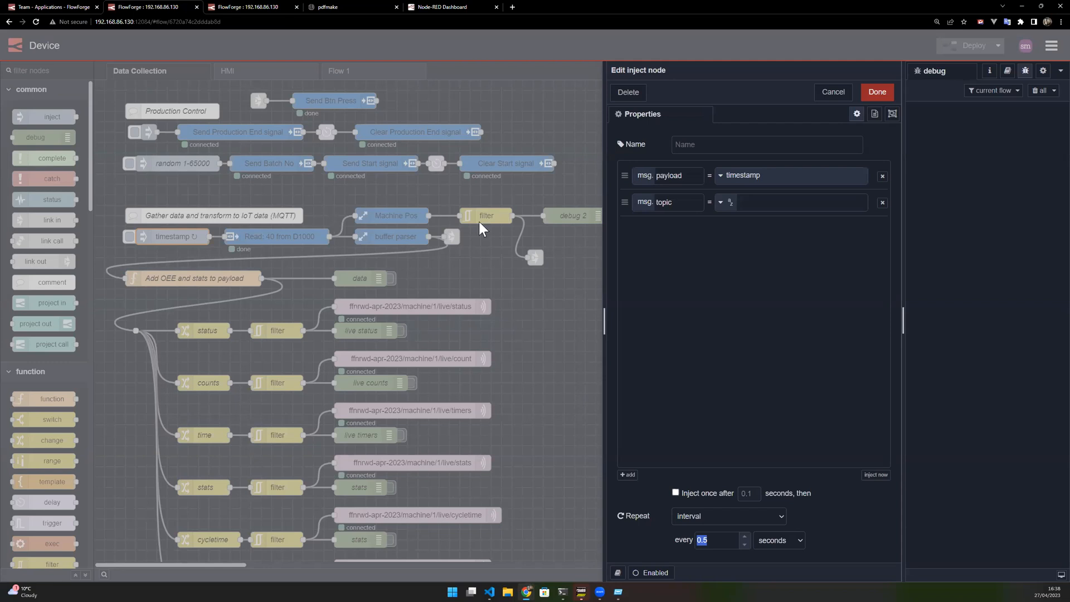
# - Discard the inject node edit and copy the timestamp inject and Read: 40 from D1000 nodes onto Flow 1
pyautogui.click(830, 93)
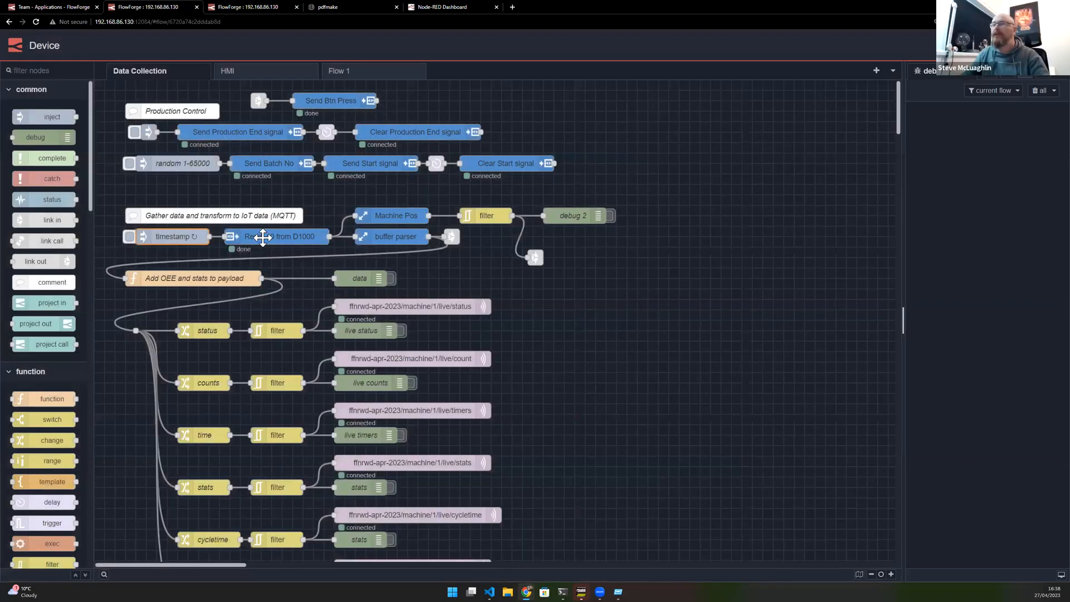
pyautogui.click(173, 237)
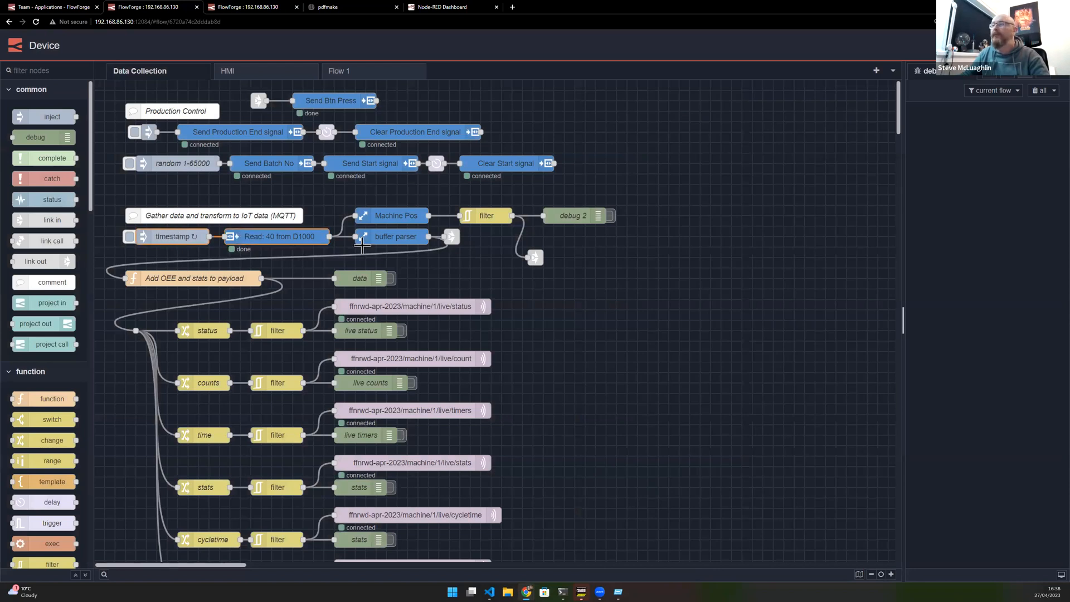
pyautogui.hotkey('ctrl', 'c')
pyautogui.click(345, 72)
pyautogui.hotkey('ctrl', 'v')
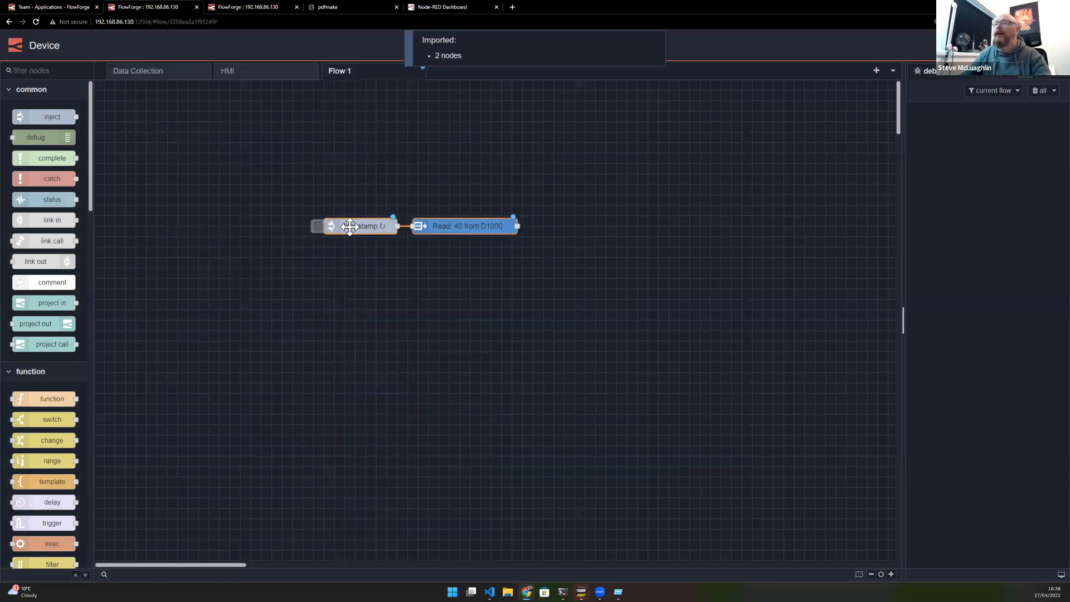
pyautogui.click(252, 192)
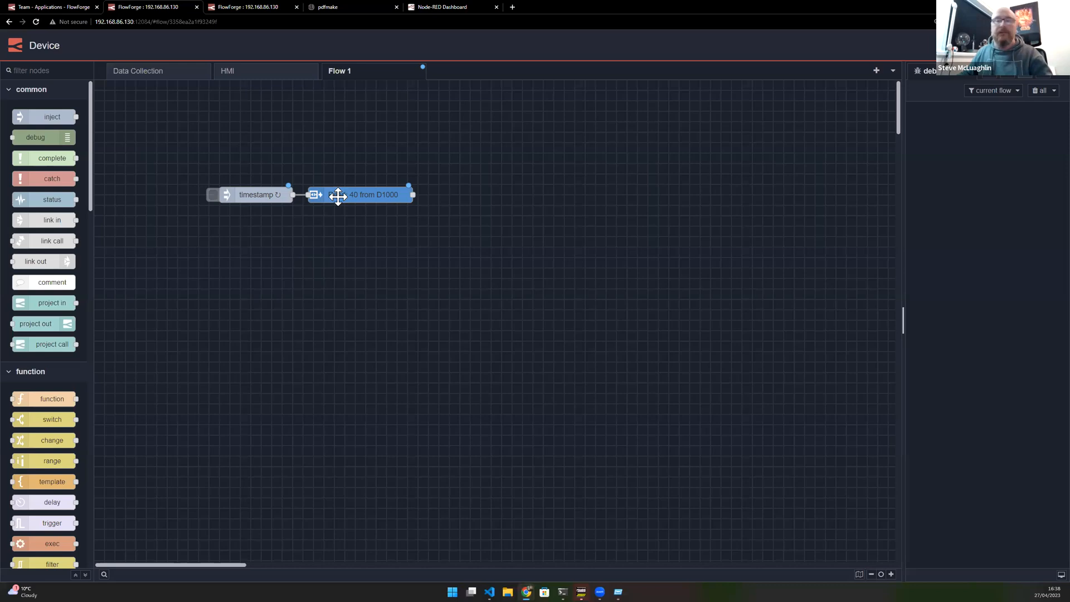
# - Set the copied Read node's count to 40
pyautogui.doubleClick(376, 195)
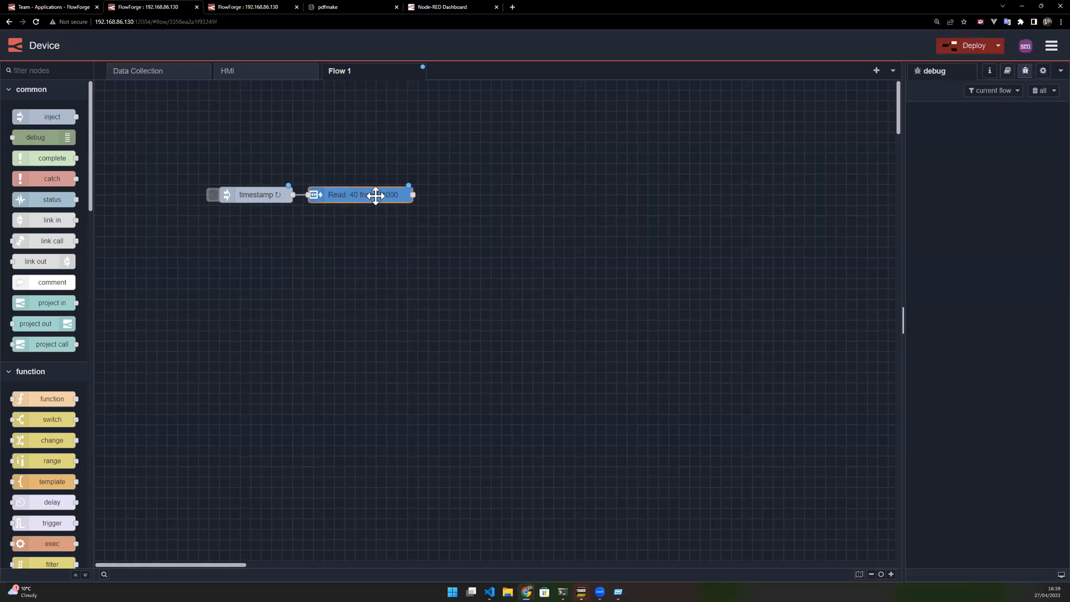
pyautogui.doubleClick(706, 217)
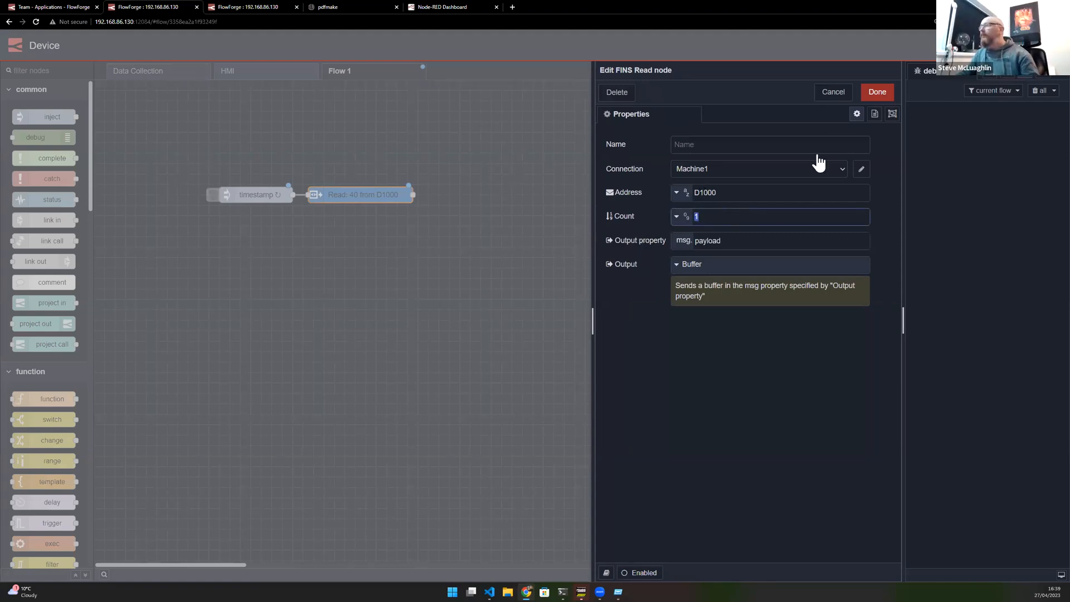
pyautogui.write('40')
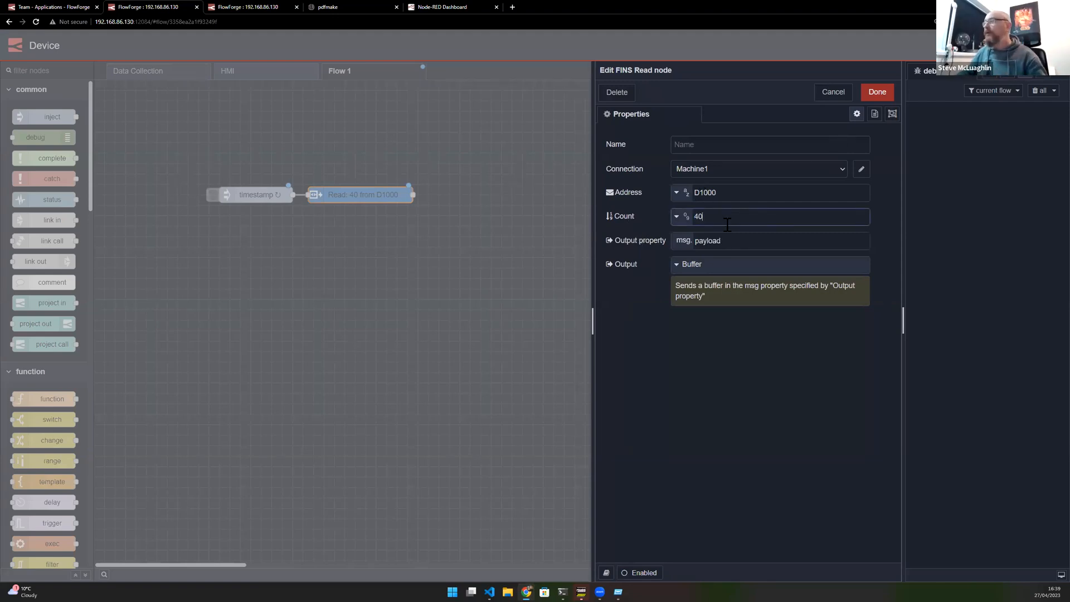
pyautogui.click(877, 91)
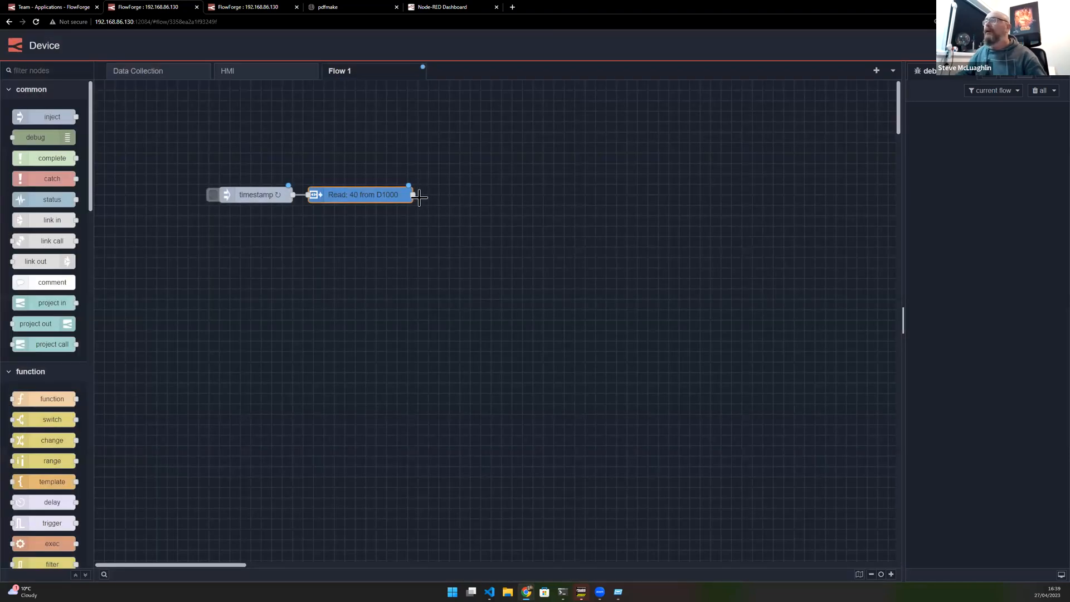
# - Attach a new debug node to the Read node's output and deploy the flow
pyautogui.moveTo(414, 195); pyautogui.dragTo(456, 186)
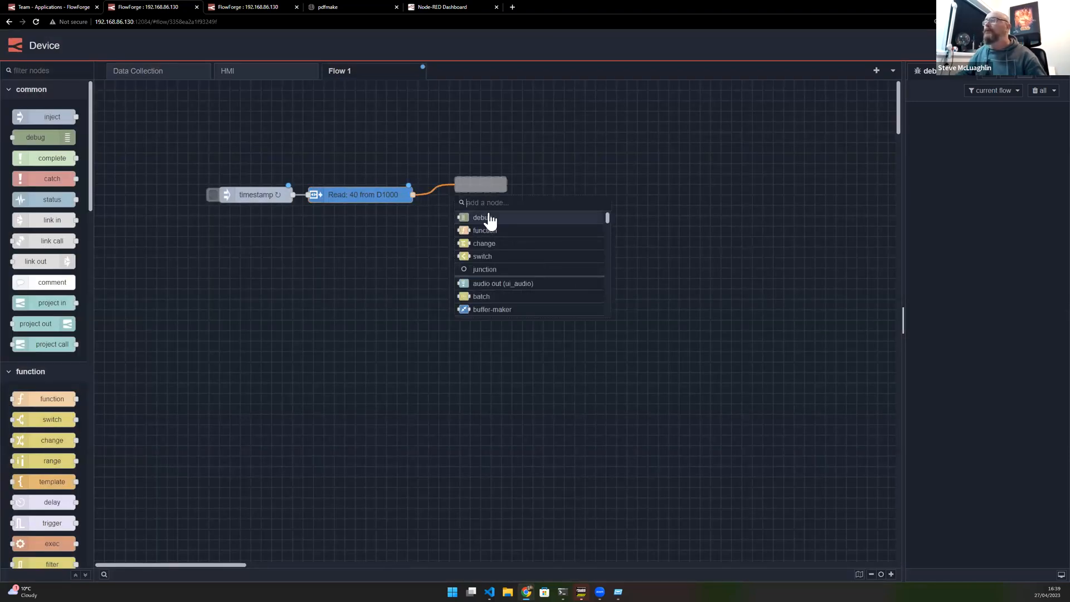
pyautogui.click(482, 217)
pyautogui.click(985, 46)
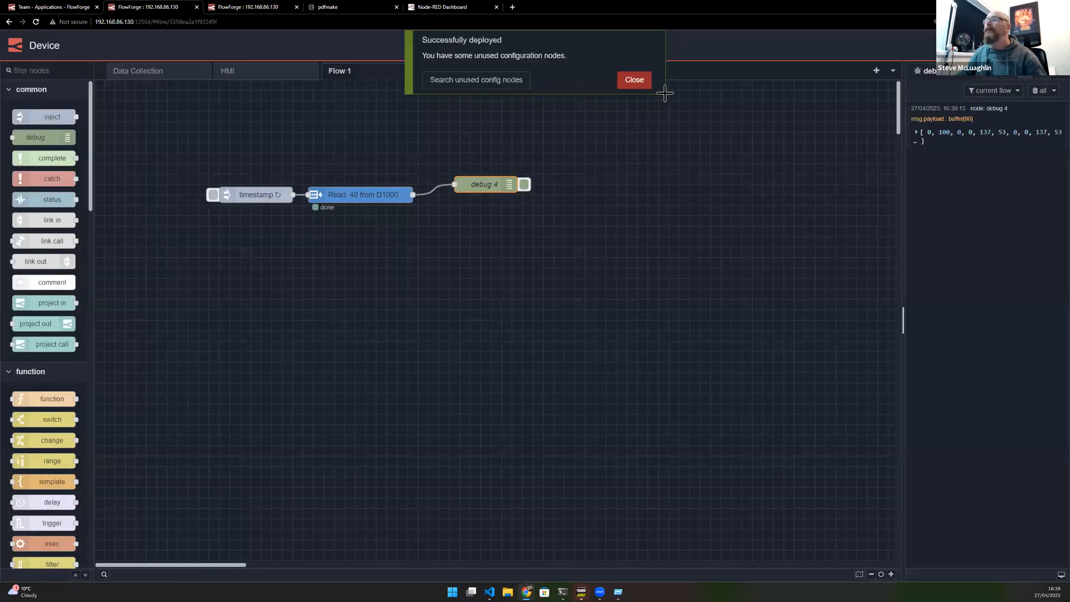
pyautogui.click(644, 87)
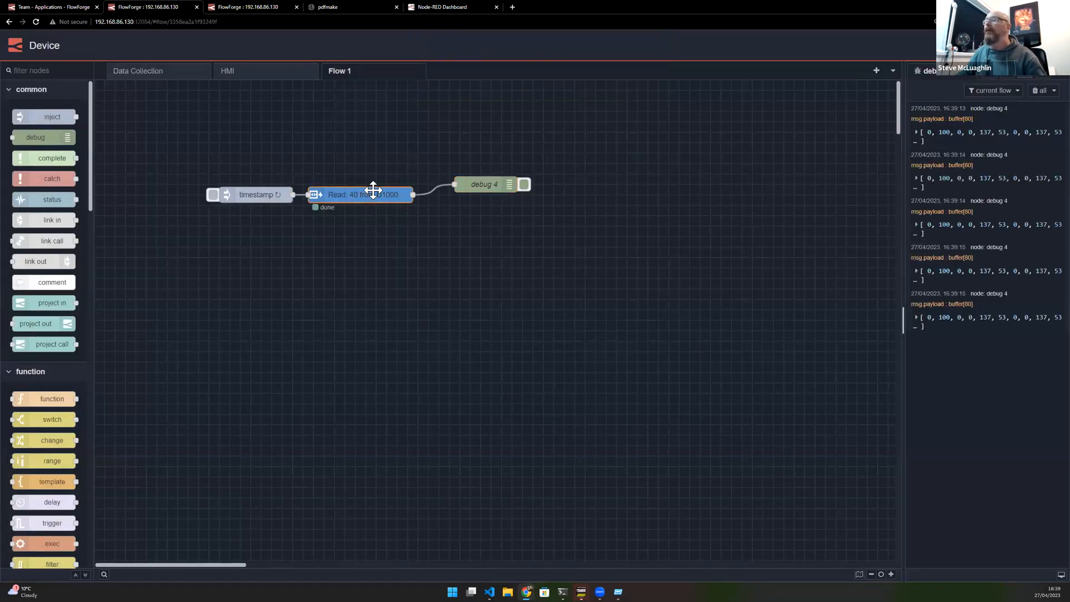
# - Switch the Read node's output to Unsigned Array, deploy, and clear the debug messages
pyautogui.doubleClick(373, 193)
pyautogui.click(711, 265)
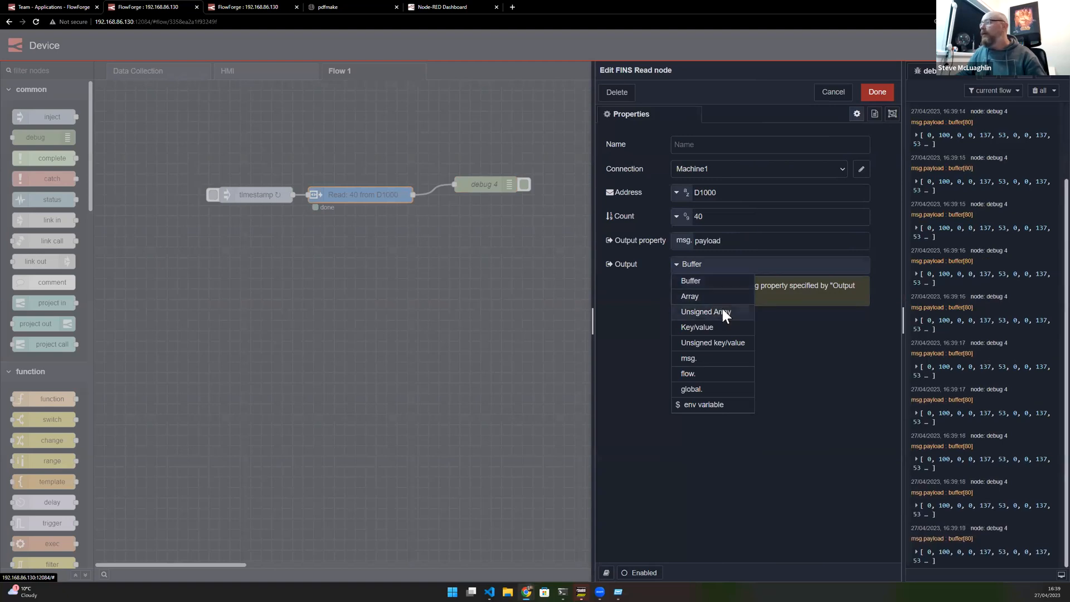
pyautogui.click(722, 311)
pyautogui.click(877, 92)
pyautogui.click(1008, 45)
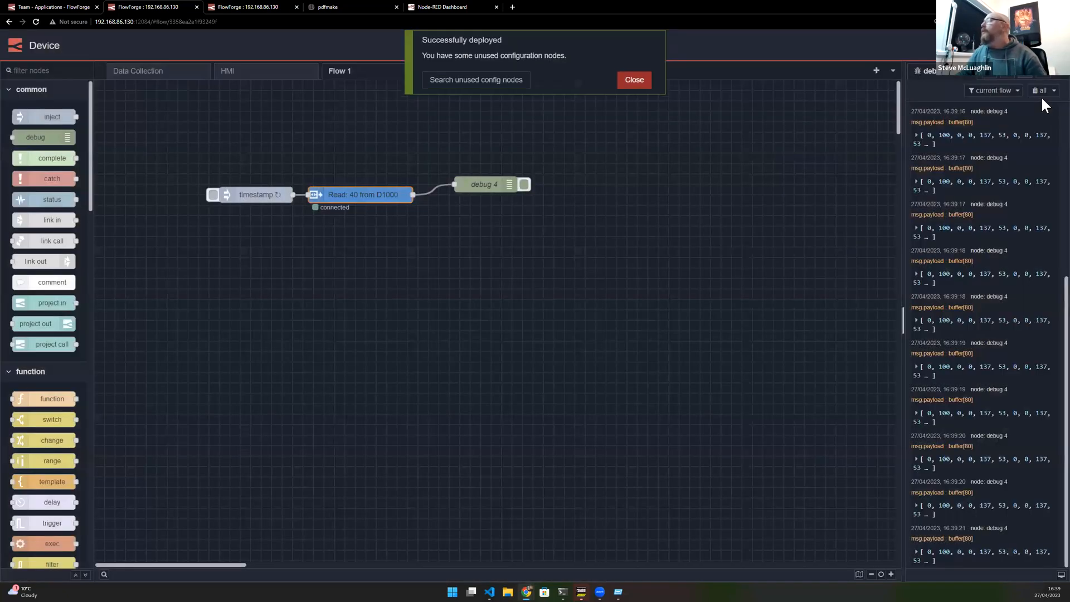
pyautogui.click(1040, 91)
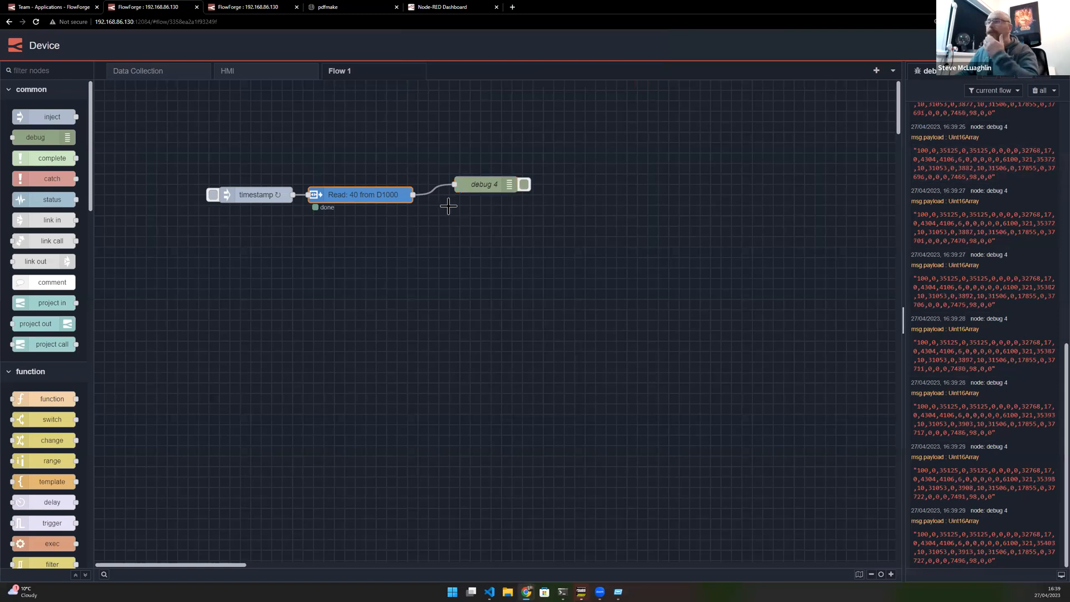
# - Set the Read node's output back to Buffer and deploy again
pyautogui.press('Return')
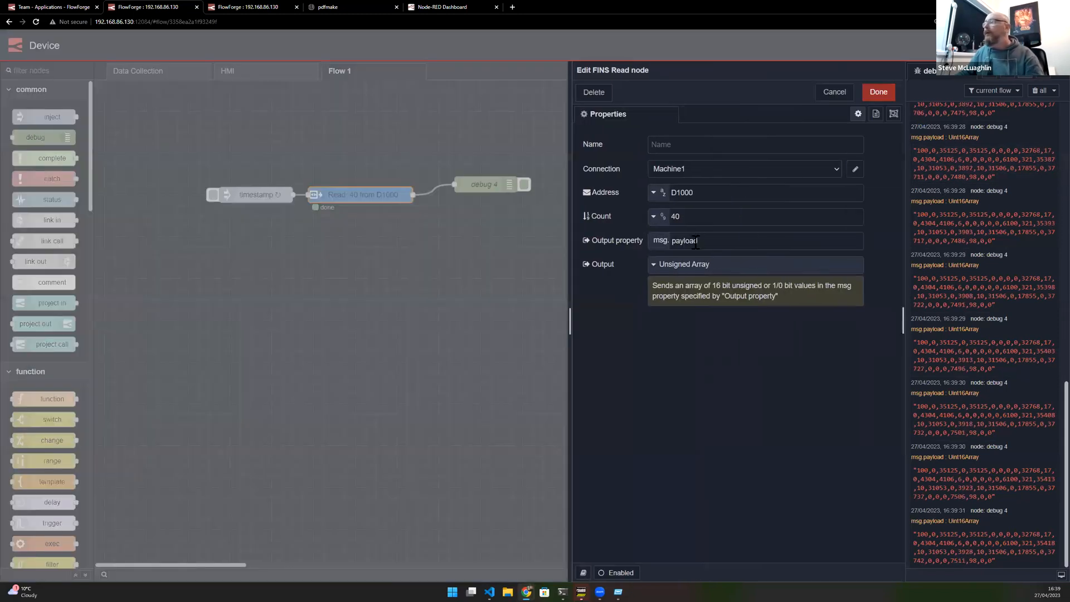
pyautogui.click(691, 264)
pyautogui.click(700, 283)
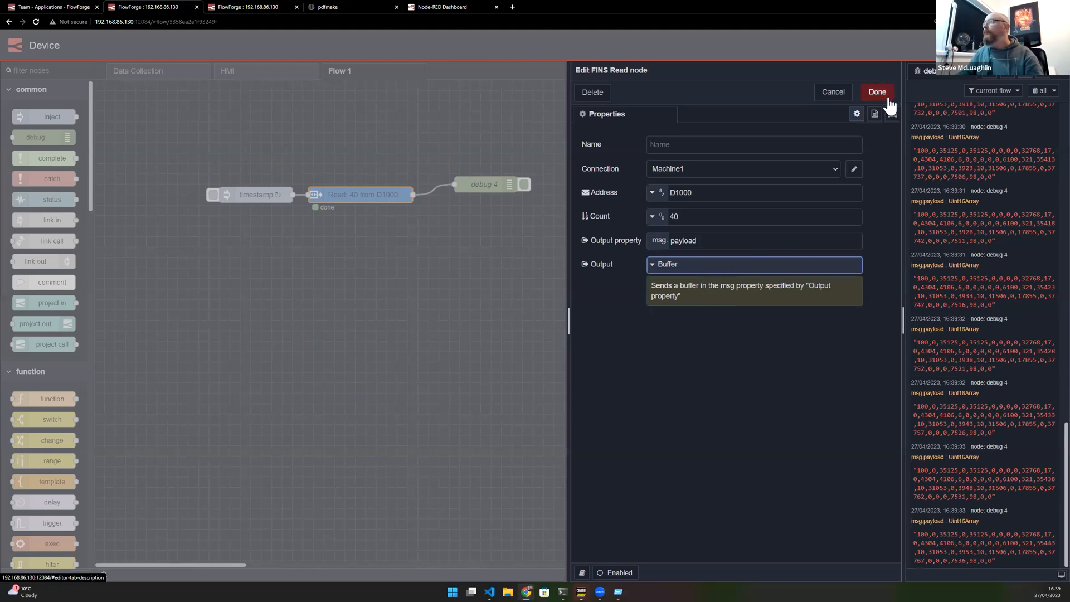
pyautogui.click(877, 92)
pyautogui.hotkey('ctrl', 'd')
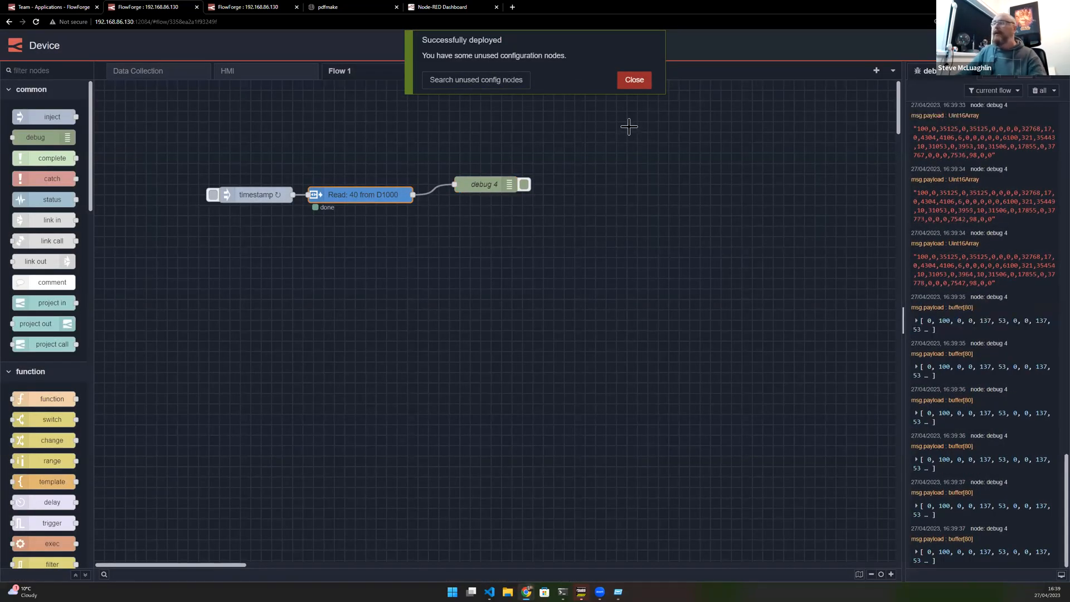
pyautogui.click(641, 82)
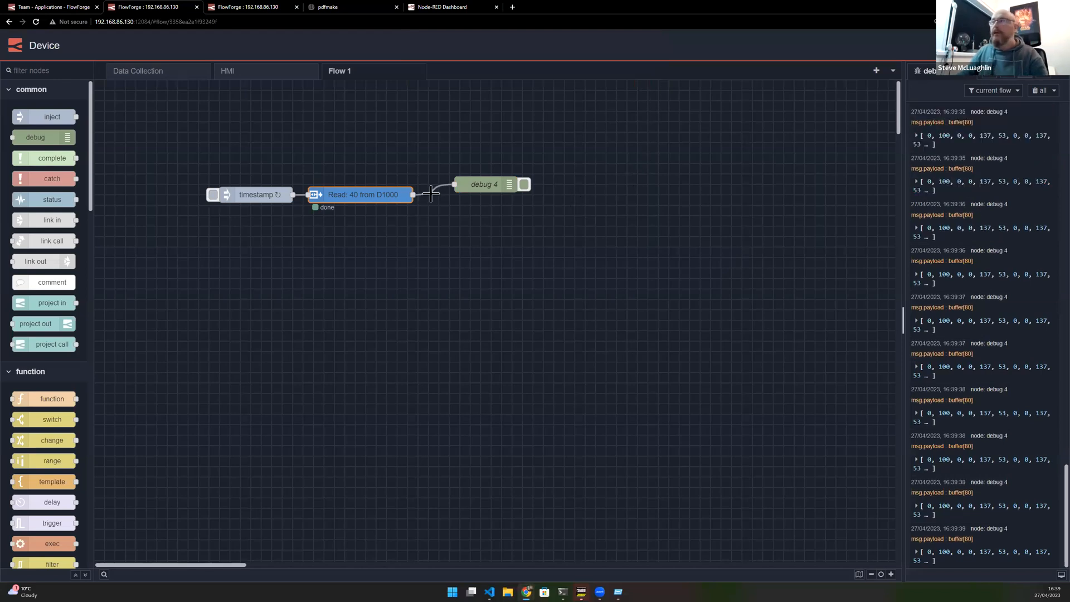
# - Wire a new buffer-parser node to the Read node's output
pyautogui.moveTo(413, 195); pyautogui.dragTo(373, 256)
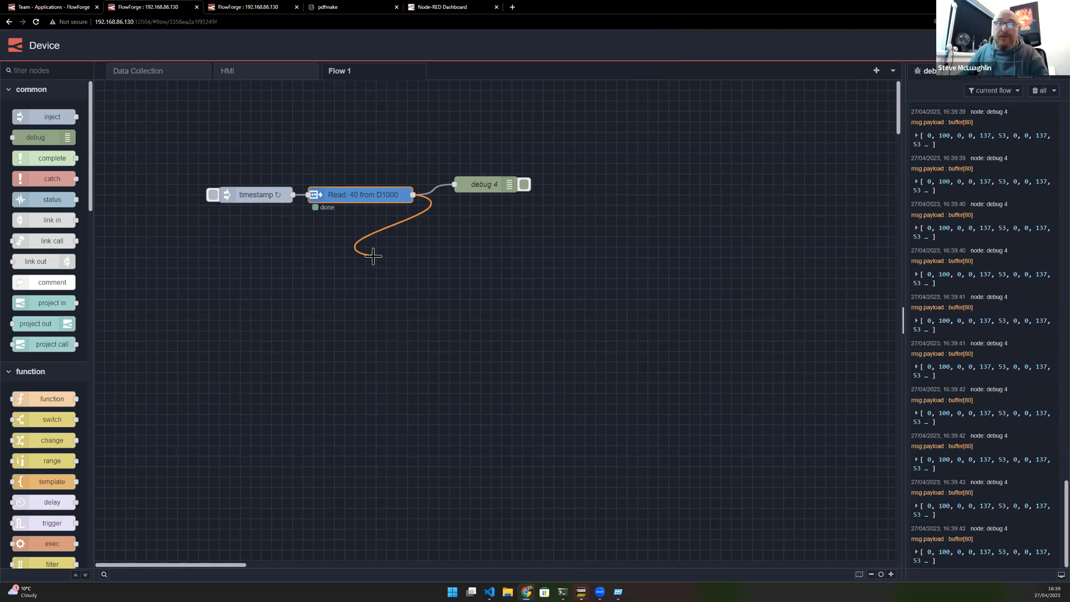
pyautogui.moveTo(373, 256); pyautogui.dragTo(373, 255)
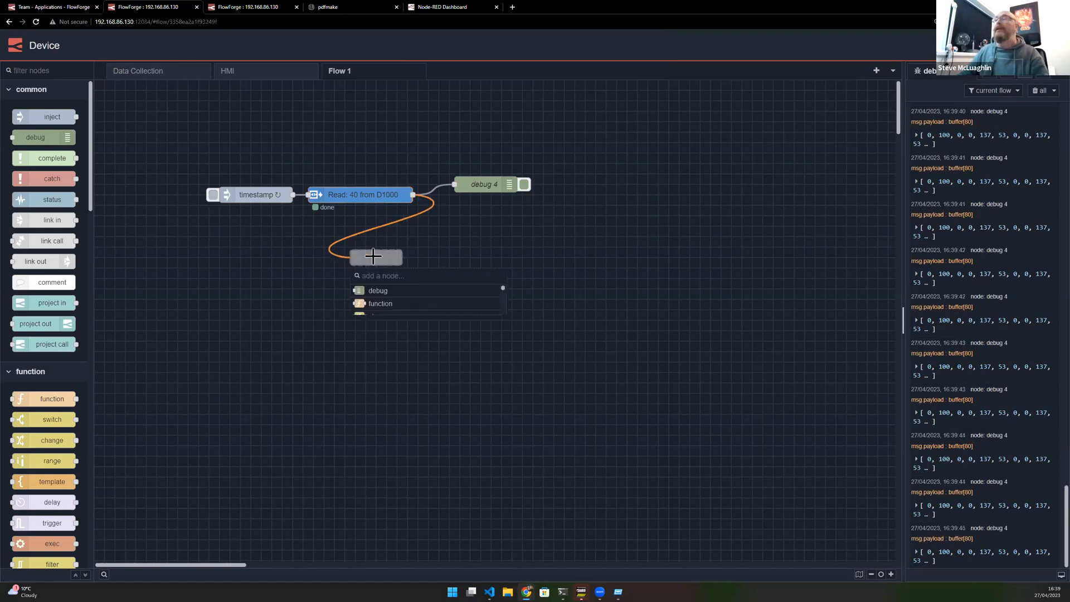
pyautogui.write('buf')
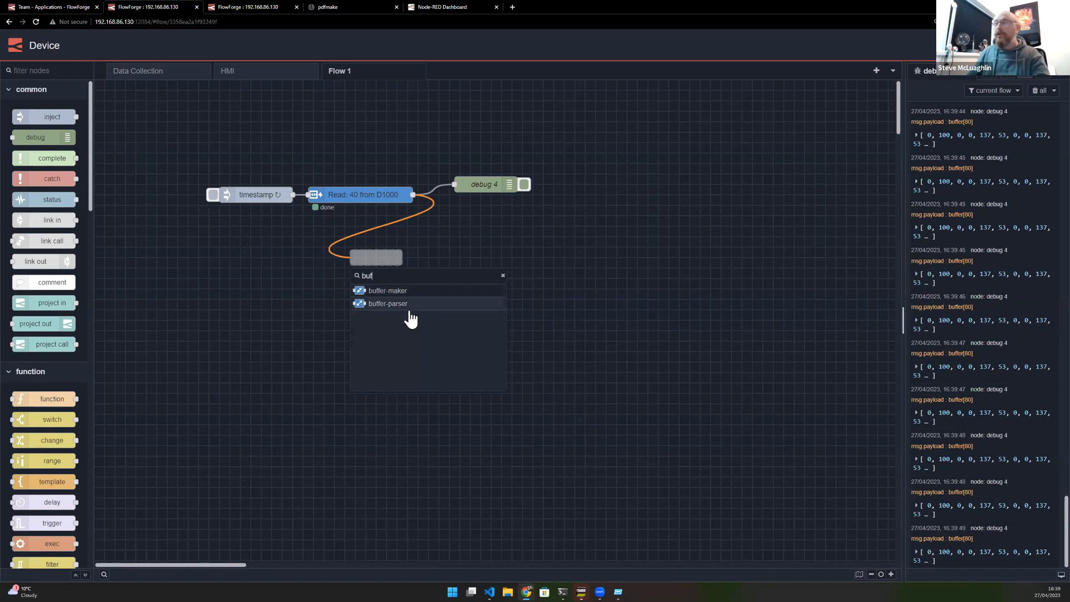
pyautogui.click(410, 307)
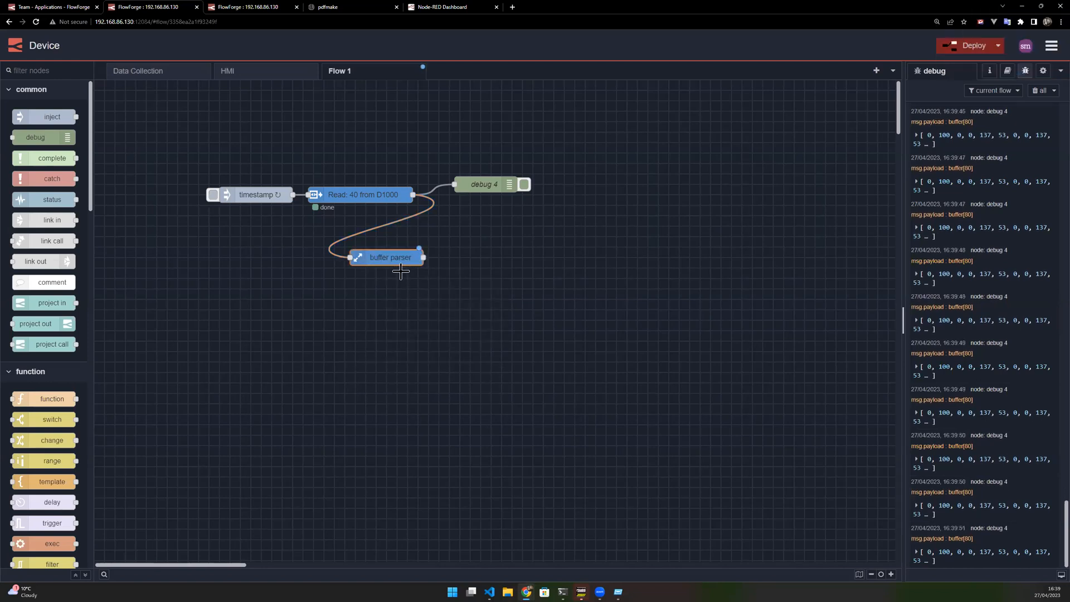
# - Configure the buffer-parser's first item as type bool named POWER
pyautogui.press('Return')
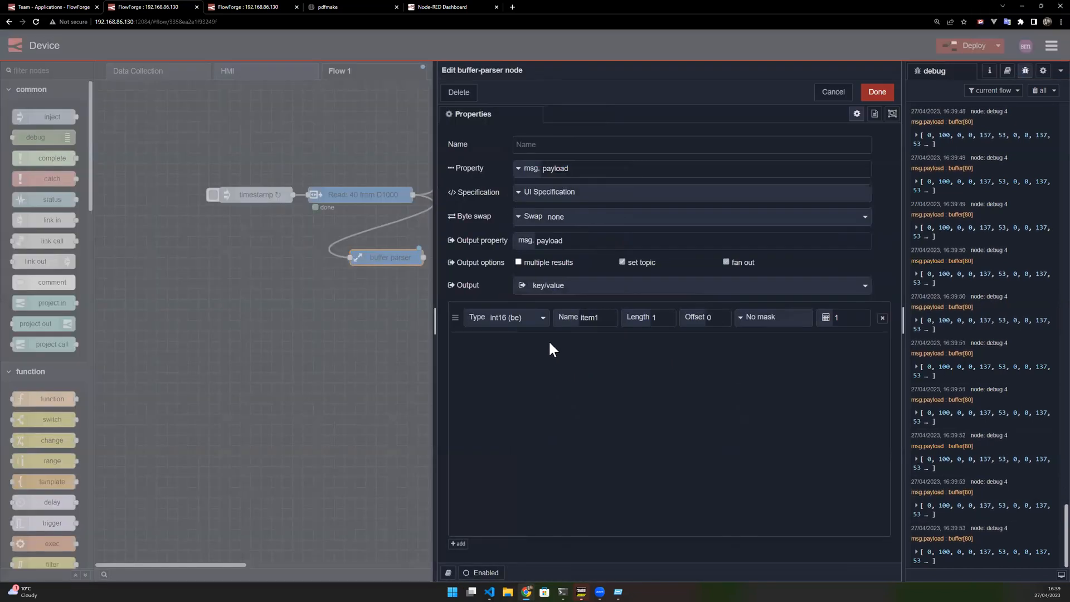
pyautogui.doubleClick(592, 317)
pyautogui.click(501, 319)
pyautogui.scroll(-5, 510, 434)
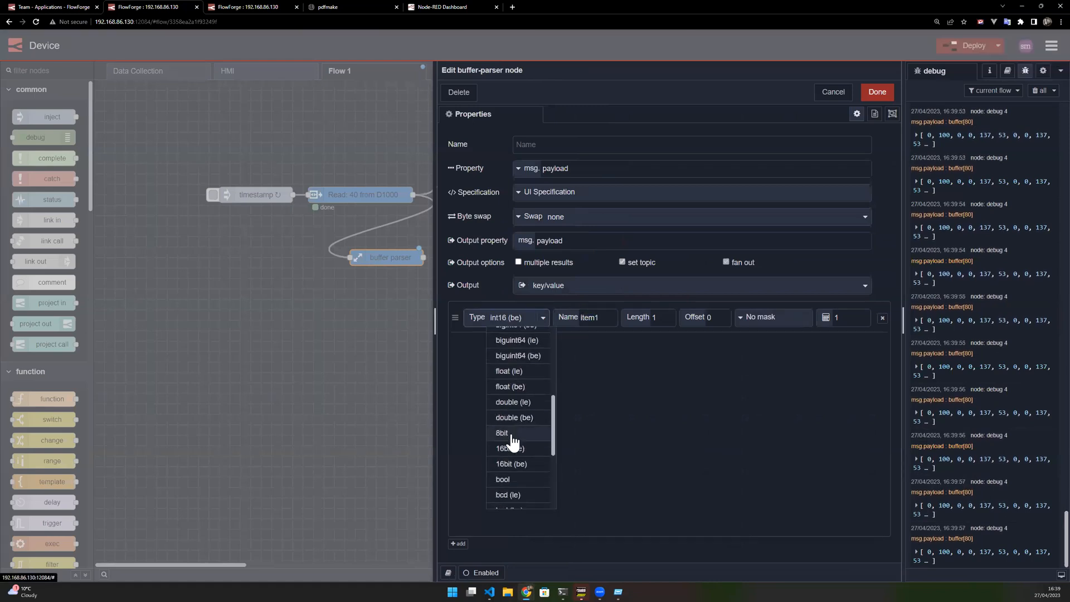
pyautogui.click(502, 433)
pyautogui.click(529, 322)
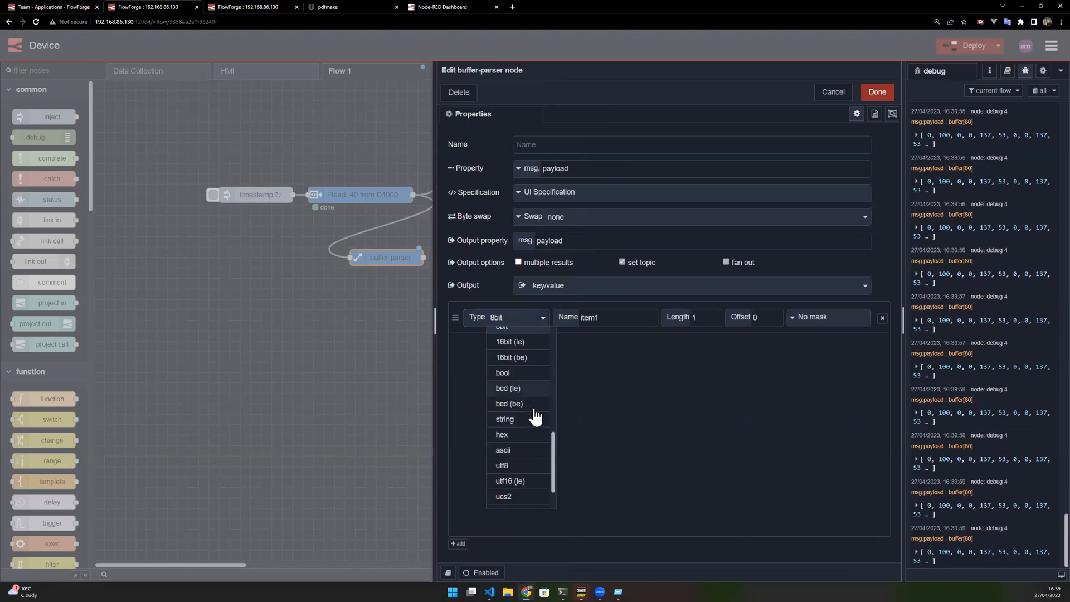
pyautogui.click(526, 373)
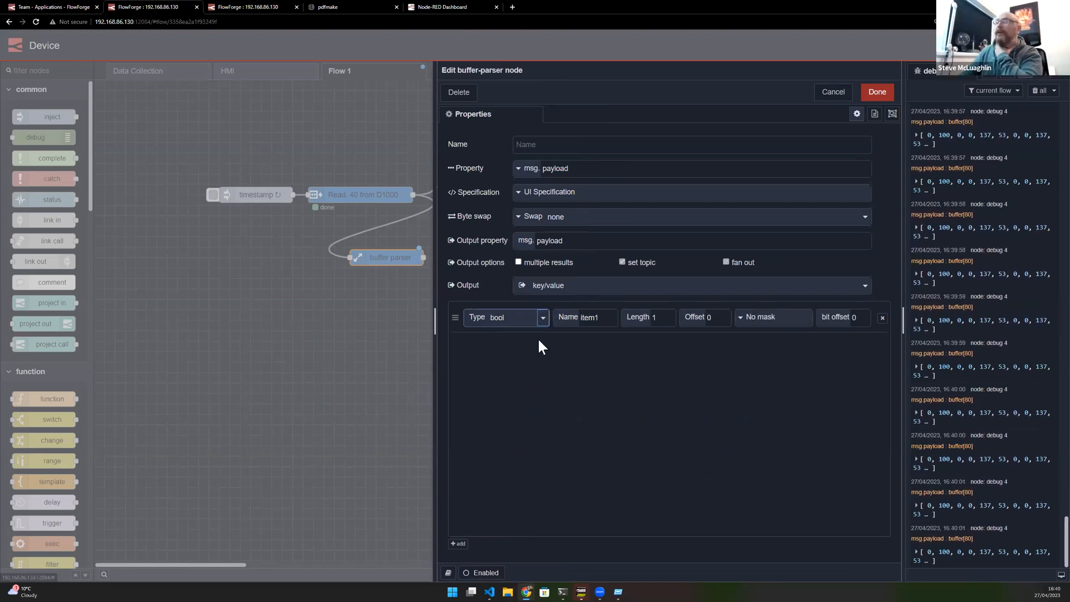
pyautogui.press('Tab')
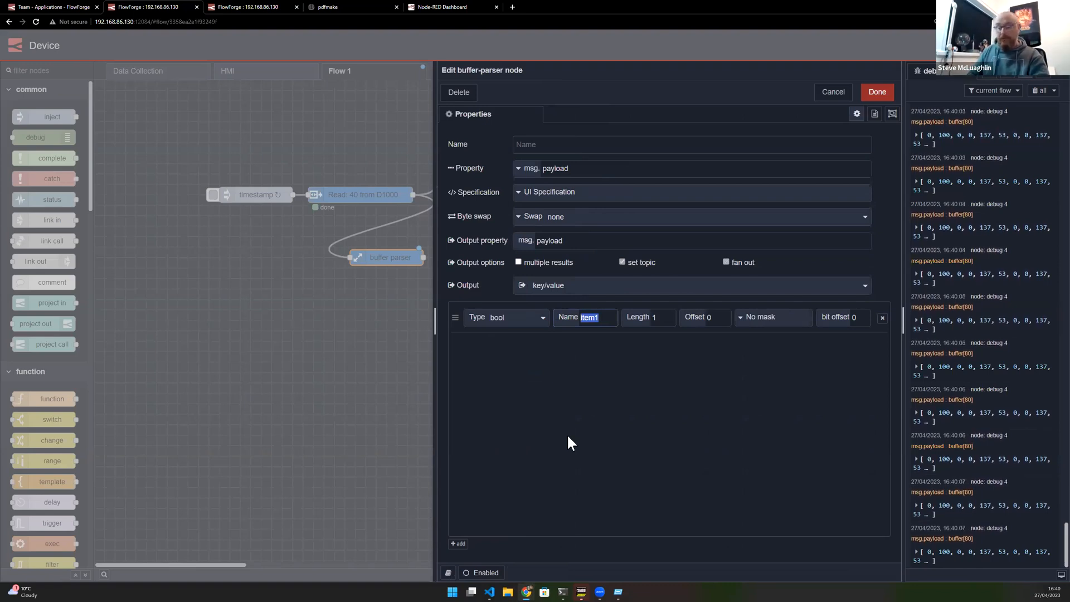
pyautogui.write('POWER')
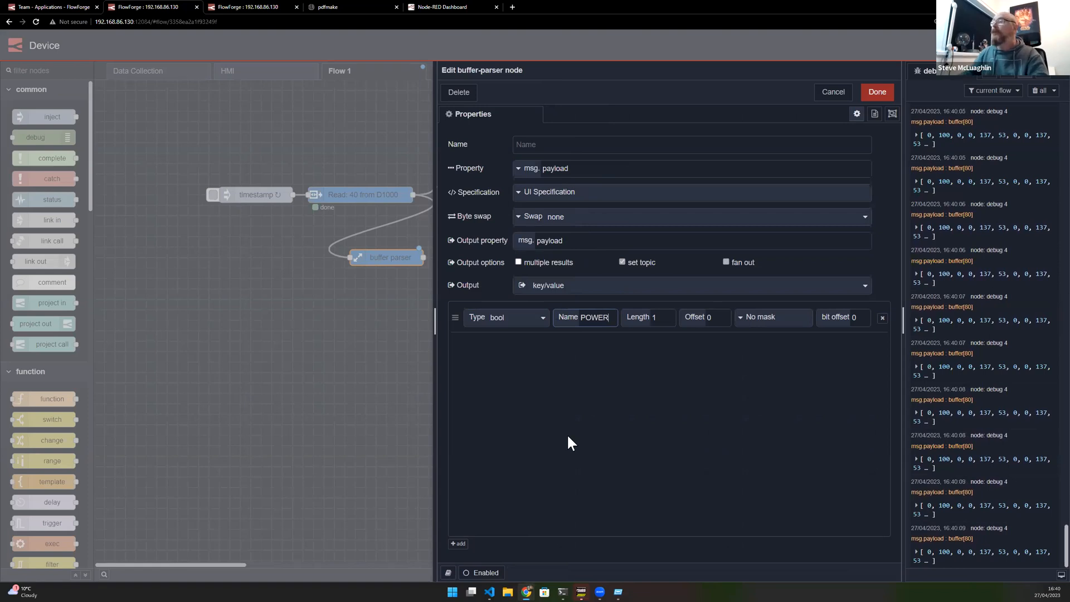
# - Add two more bool items to the buffer-parser, named FAULT and one for the gate-open signal
pyautogui.click(457, 544)
pyautogui.doubleClick(608, 345)
pyautogui.write('FAULT')
pyautogui.click(457, 543)
pyautogui.doubleClick(607, 373)
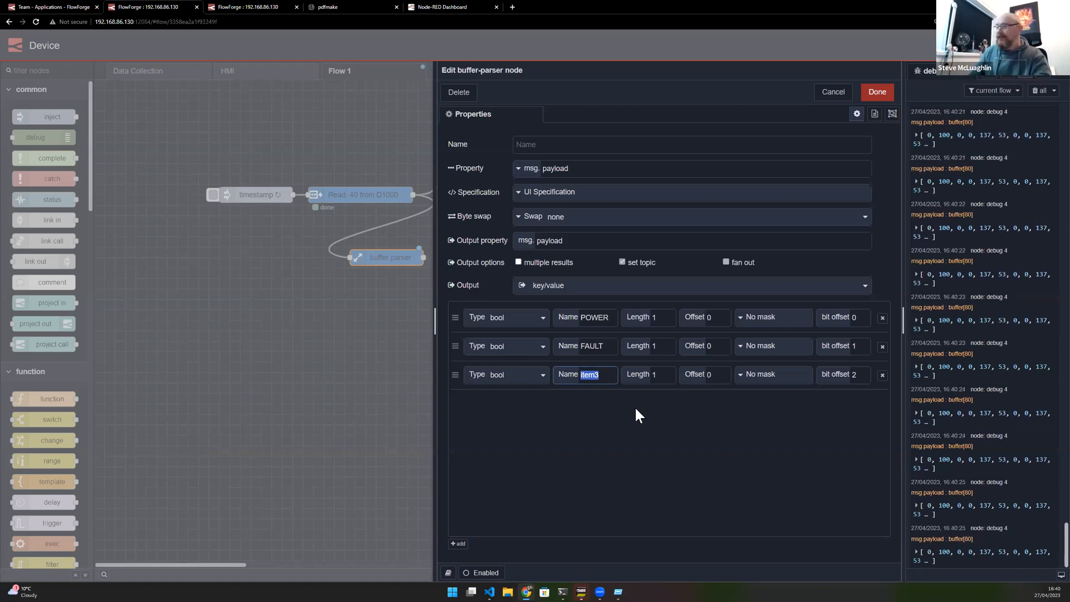
pyautogui.write('GATE')
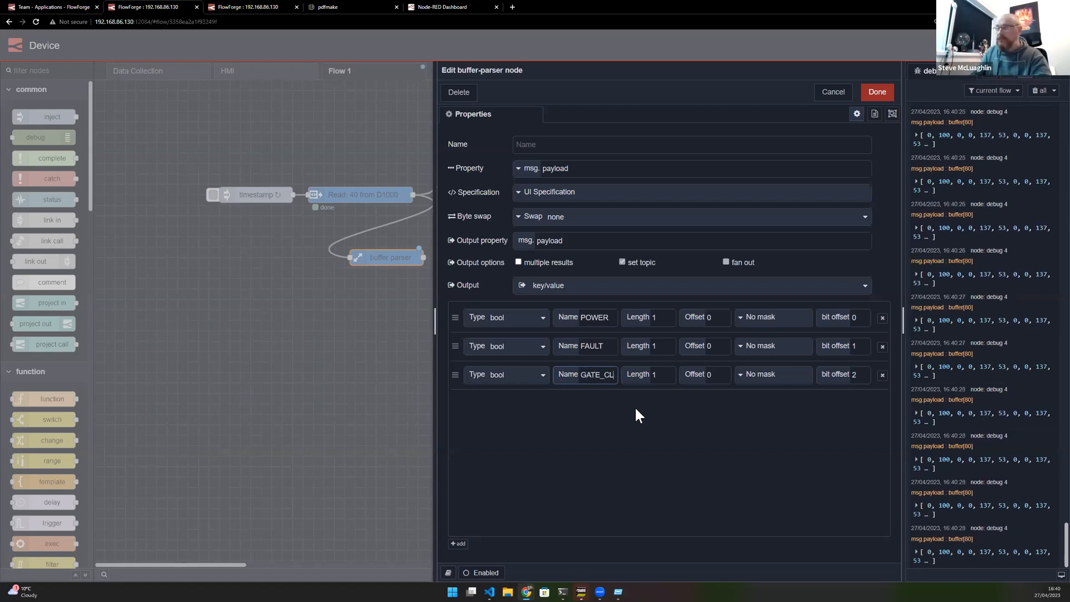
pyautogui.write('_OPED')
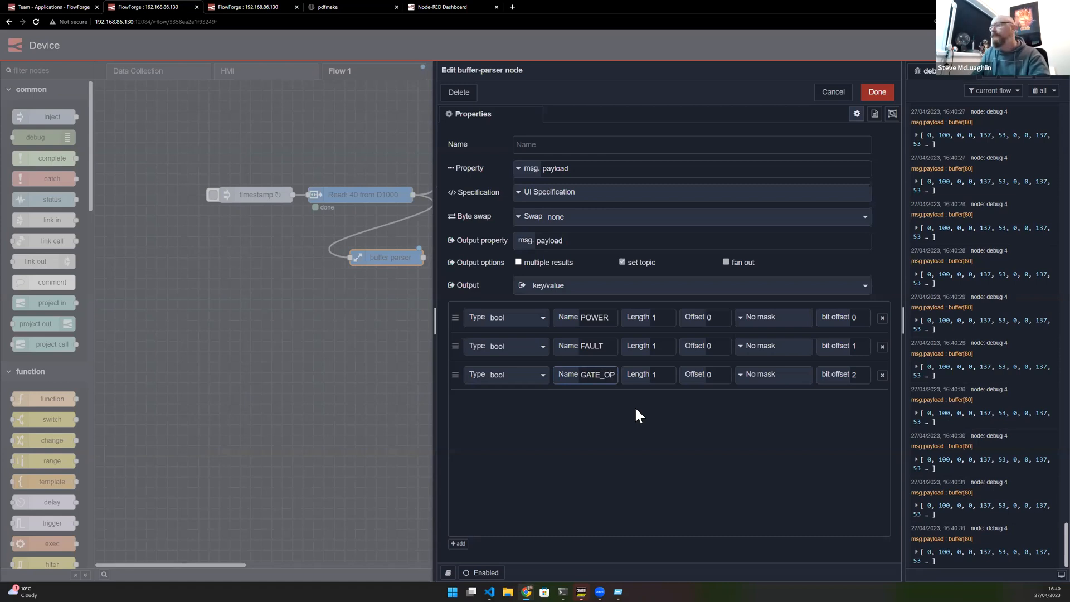
# - Add two further bool items named ESTOP and POWERCYCLE
pyautogui.click(459, 549)
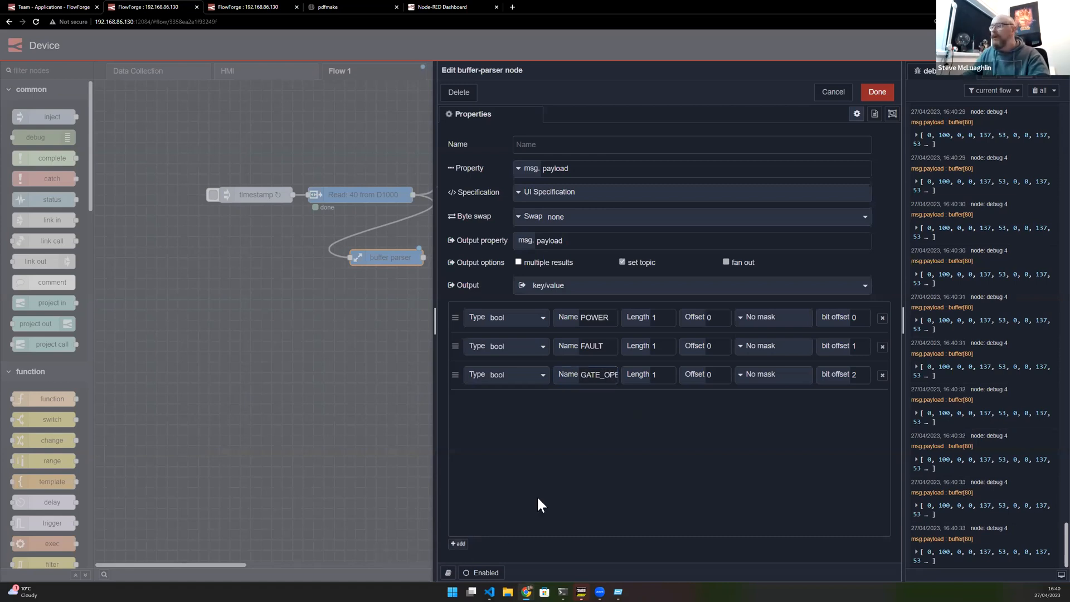
pyautogui.click(454, 544)
pyautogui.doubleClick(590, 403)
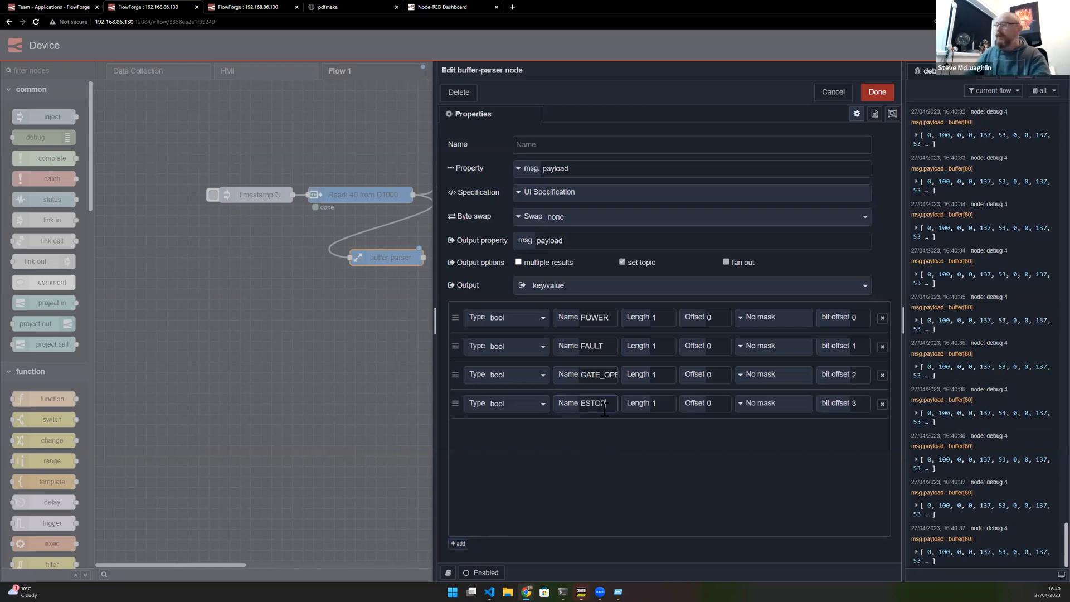
pyautogui.click(465, 548)
pyautogui.doubleClick(606, 429)
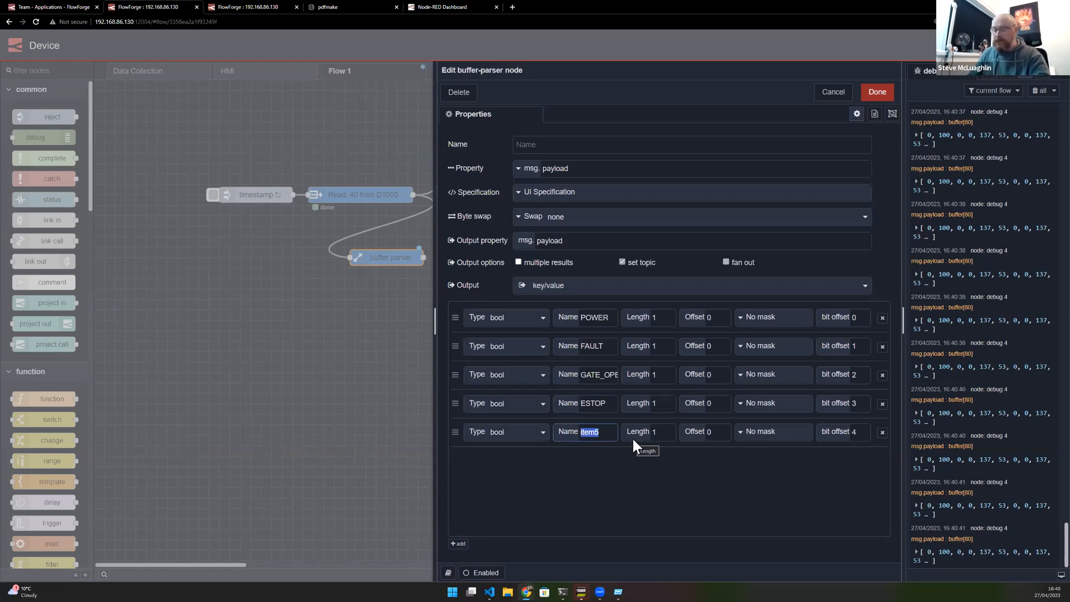
pyautogui.write('POWERCYCLE')
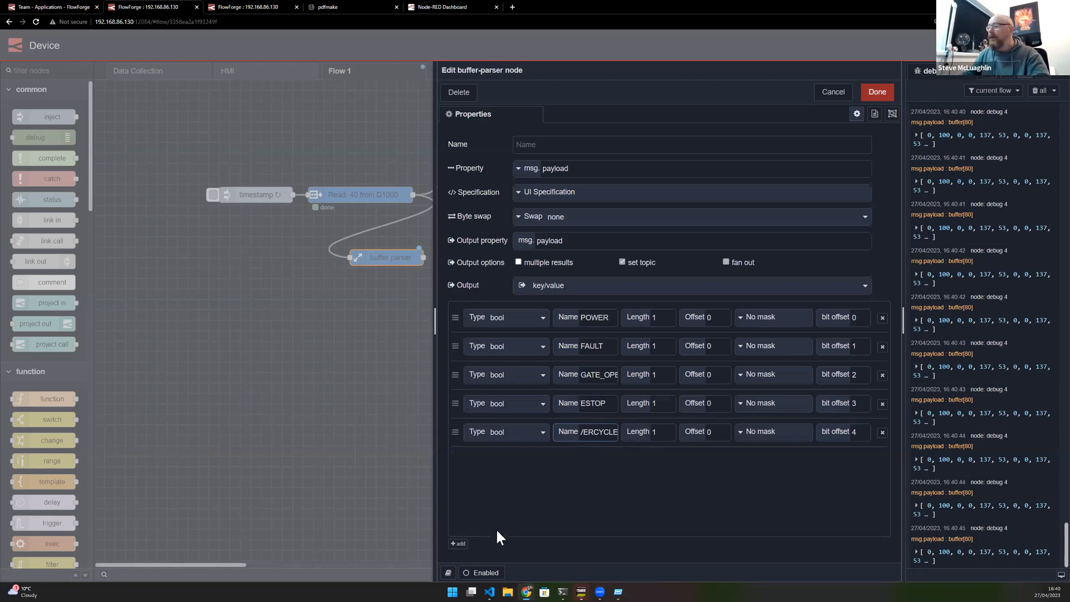
# - Add three more bool items to the buffer-parser with bit offsets 5, 6 and 7, and close the editor
pyautogui.click(458, 544)
pyautogui.click(460, 545)
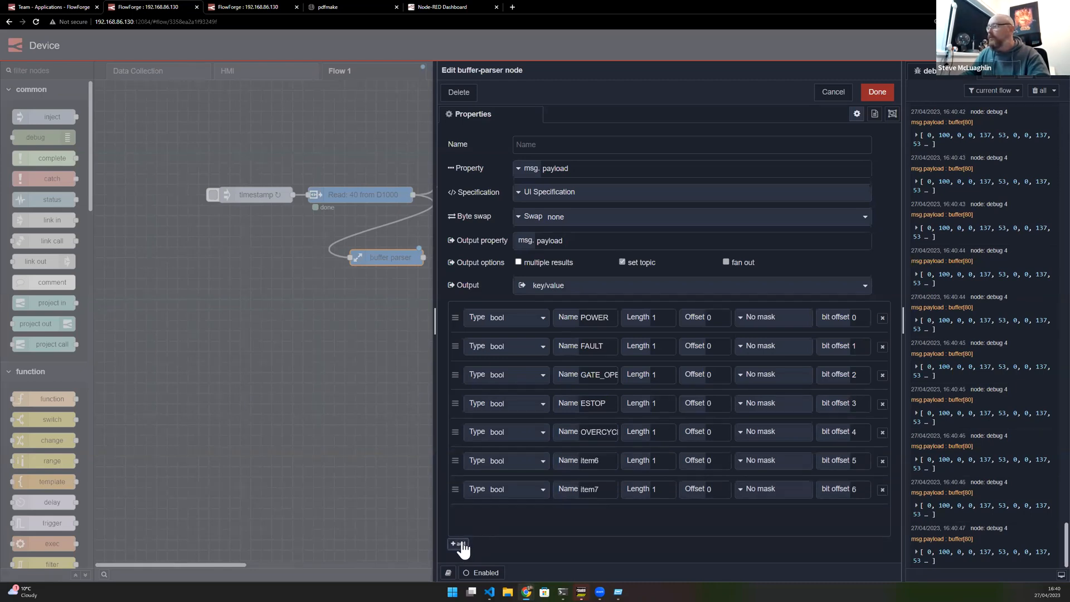
pyautogui.click(460, 546)
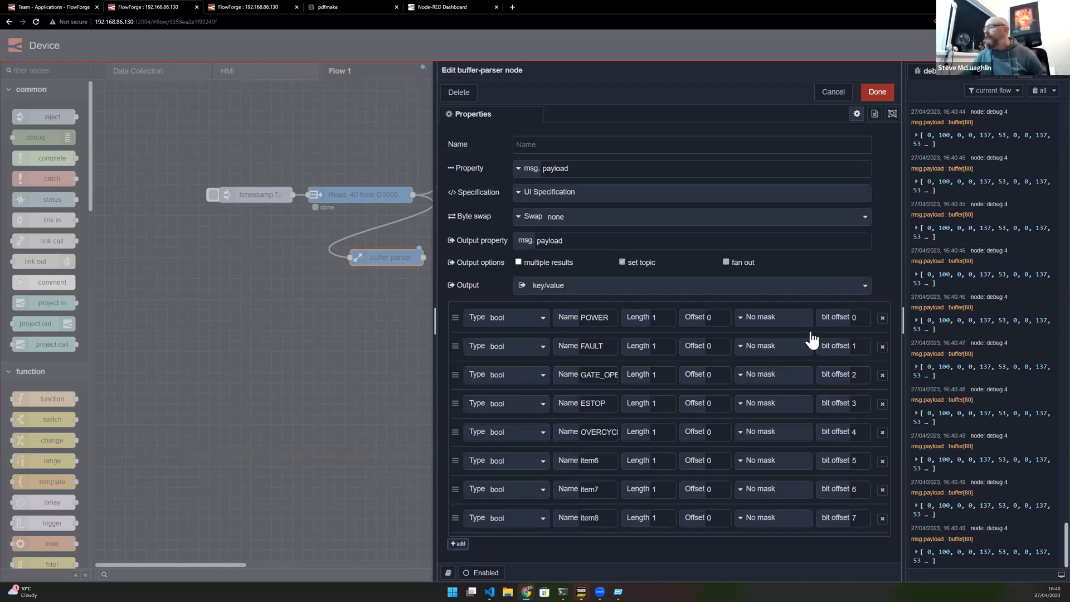
pyautogui.click(877, 93)
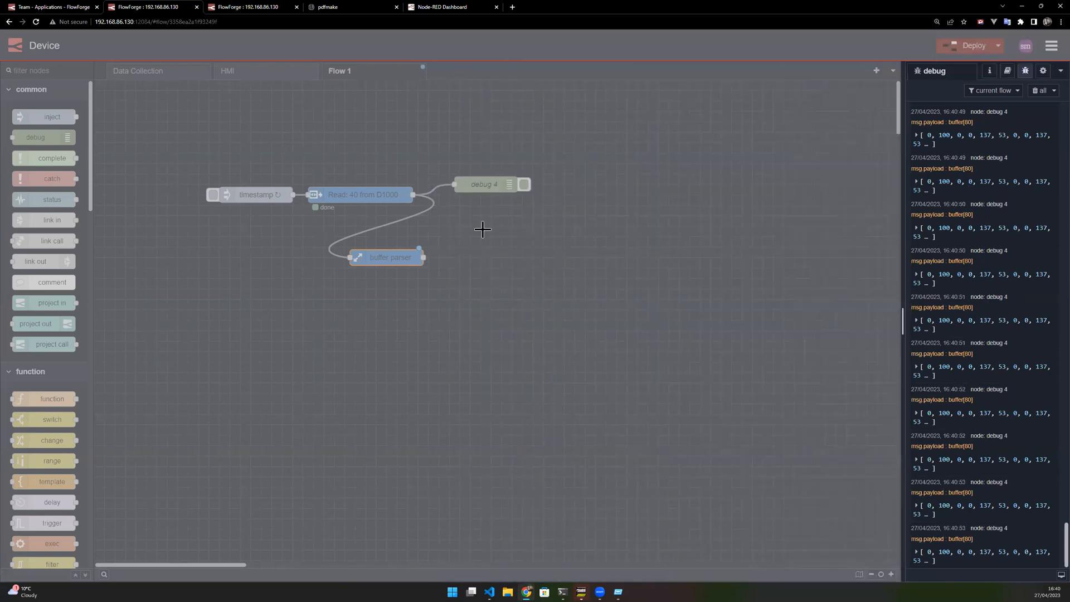
# - Change the Read node's address to D100
pyautogui.doubleClick(394, 201)
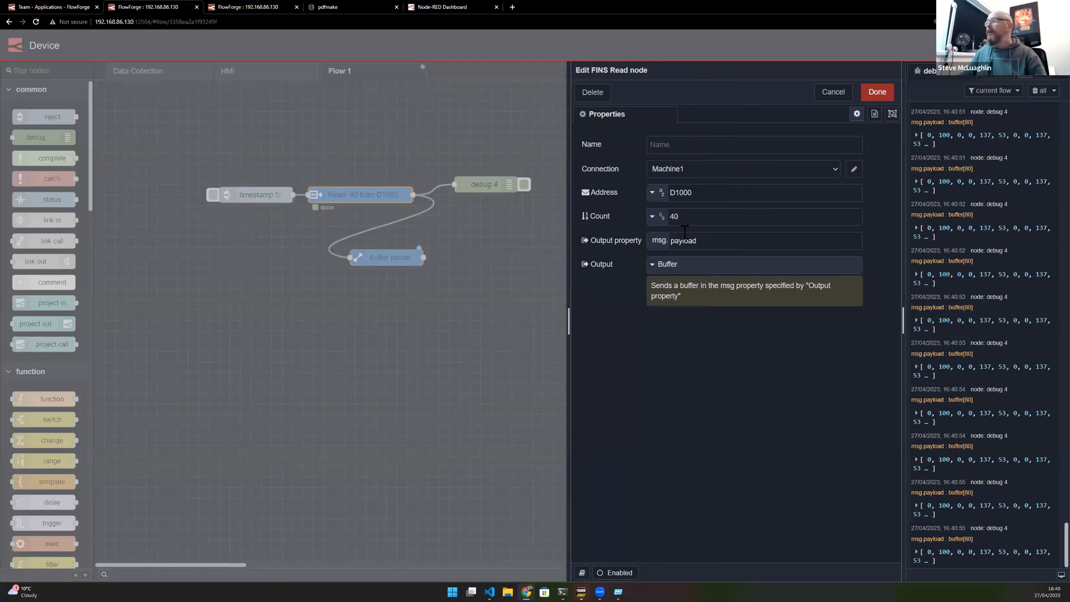
pyautogui.click(688, 195)
pyautogui.press('BackSpace')
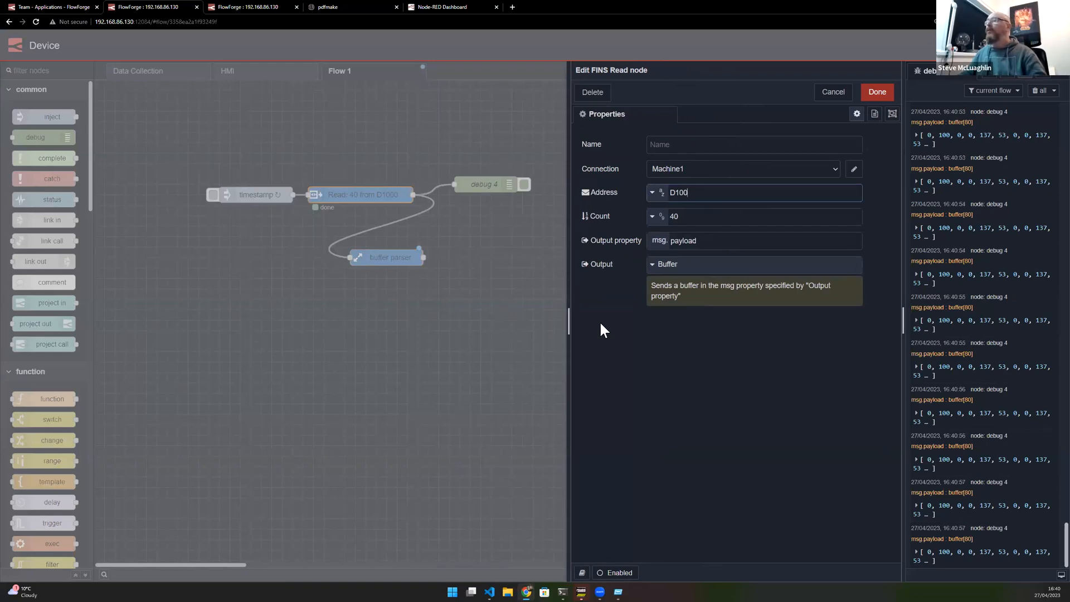
pyautogui.click(876, 93)
# - Enable multiple results and fan out in the buffer-parser's output options, then deploy the flow
pyautogui.doubleClick(387, 258)
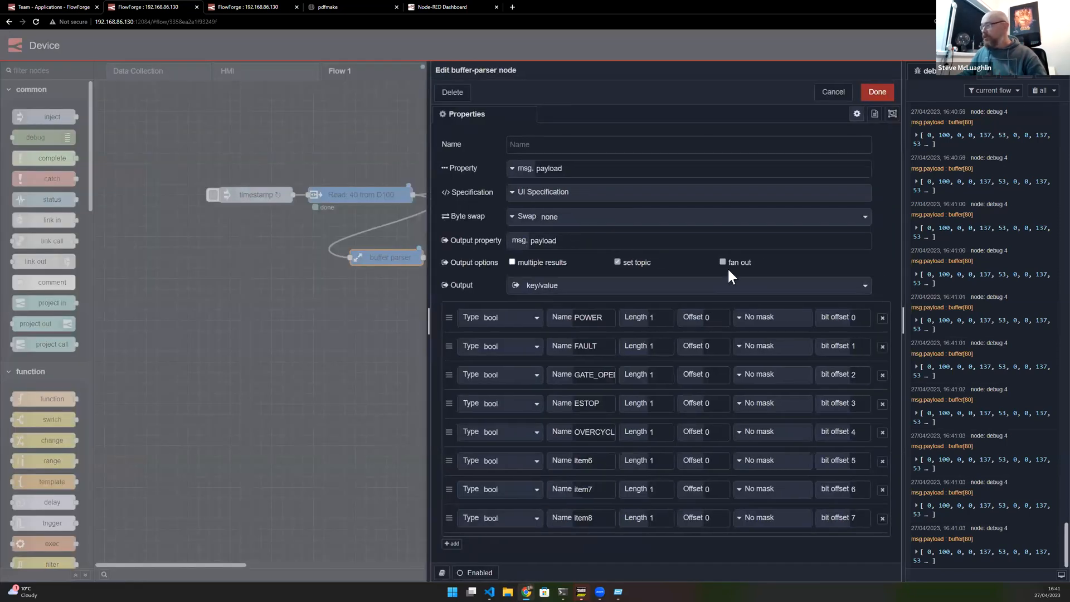
pyautogui.click(519, 267)
pyautogui.click(724, 263)
pyautogui.click(876, 98)
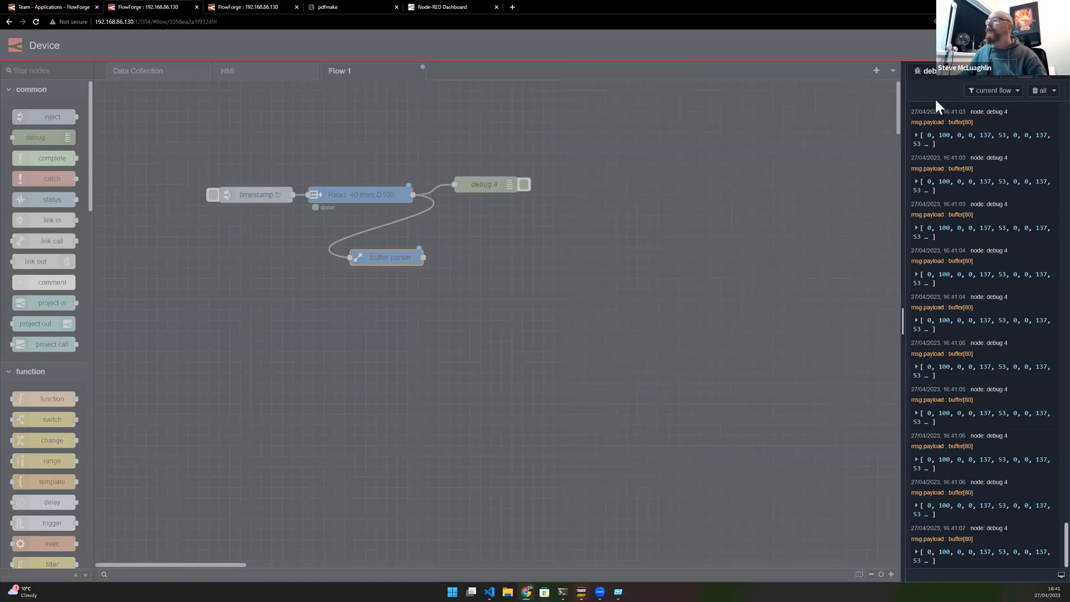
pyautogui.hotkey('ctrl', 'd')
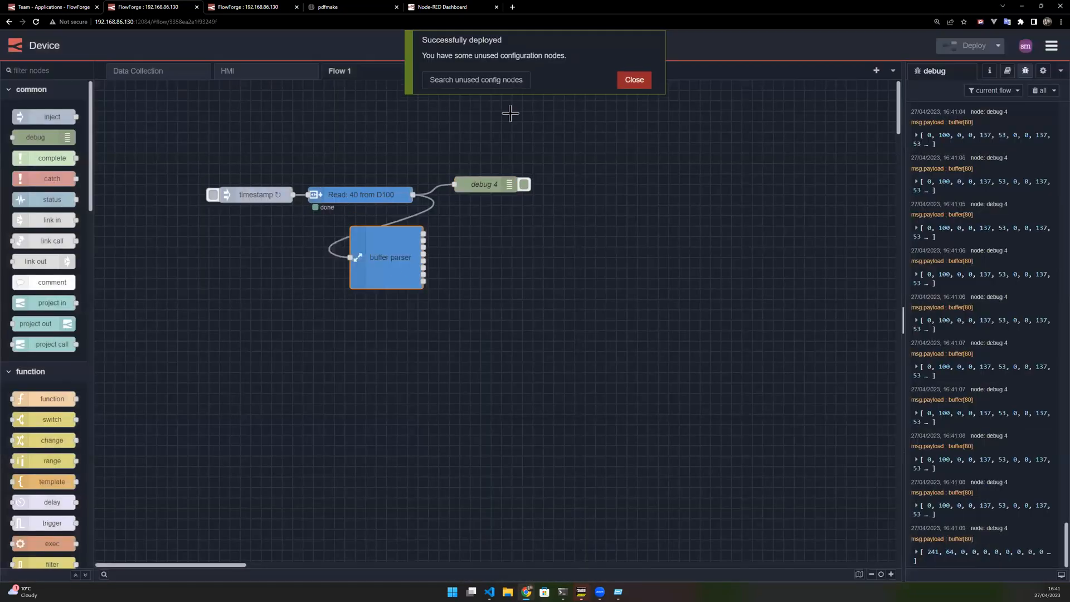
pyautogui.click(634, 79)
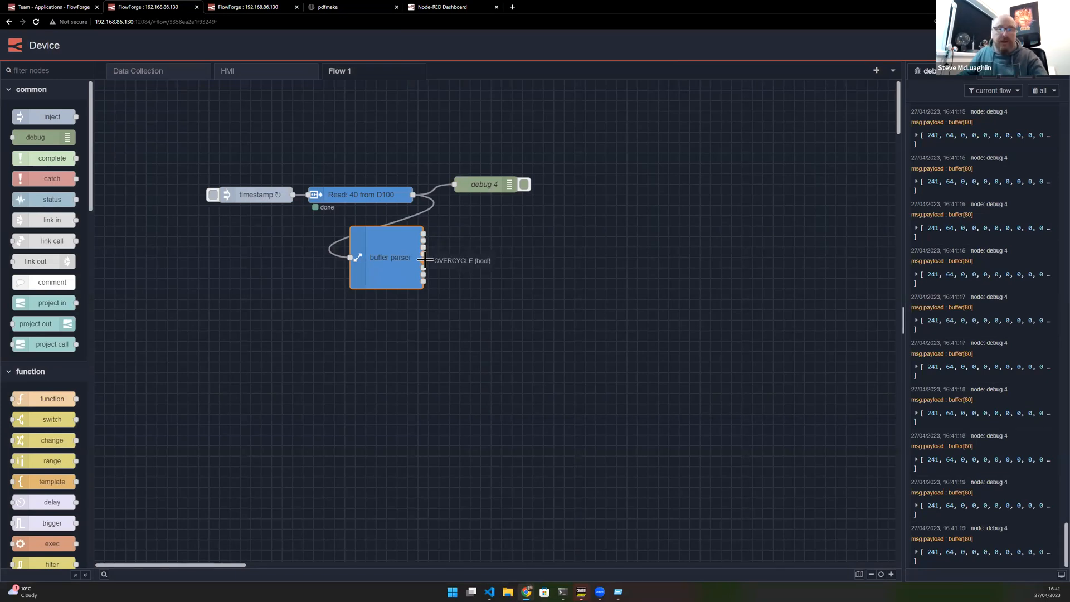
# - Reposition the buffer-parser and wire a new debug node to its first output
pyautogui.moveTo(396, 289); pyautogui.dragTo(391, 310)
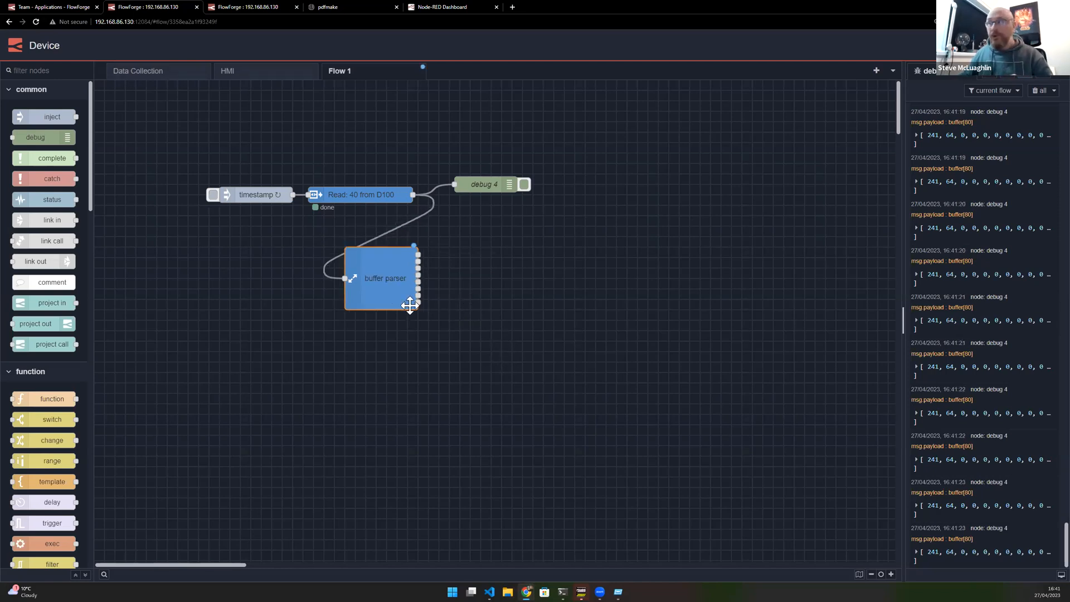
pyautogui.moveTo(416, 255); pyautogui.dragTo(563, 241)
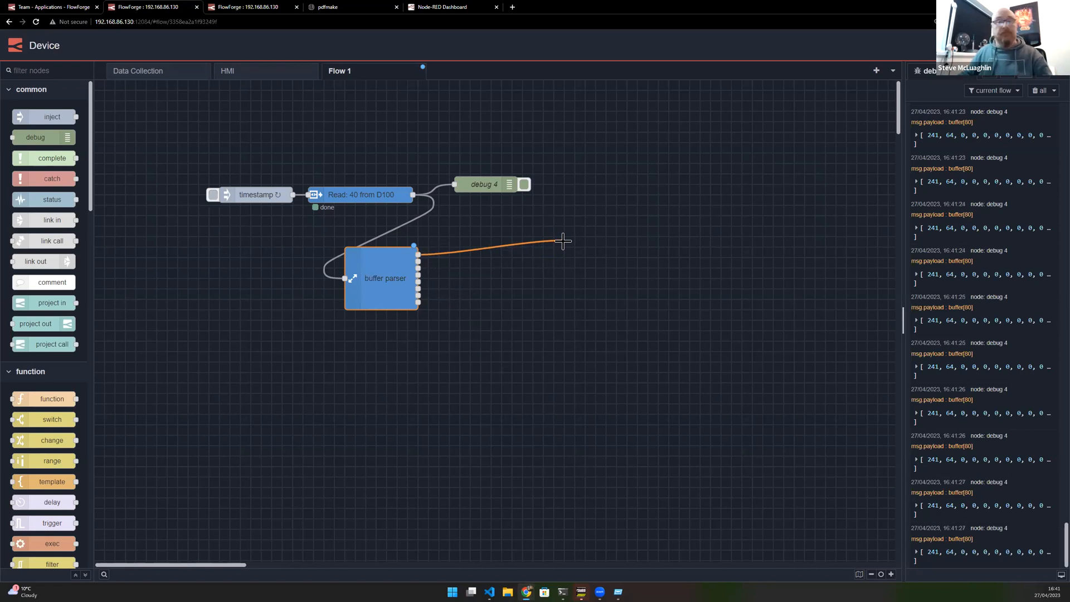
pyautogui.moveTo(563, 241); pyautogui.dragTo(564, 239)
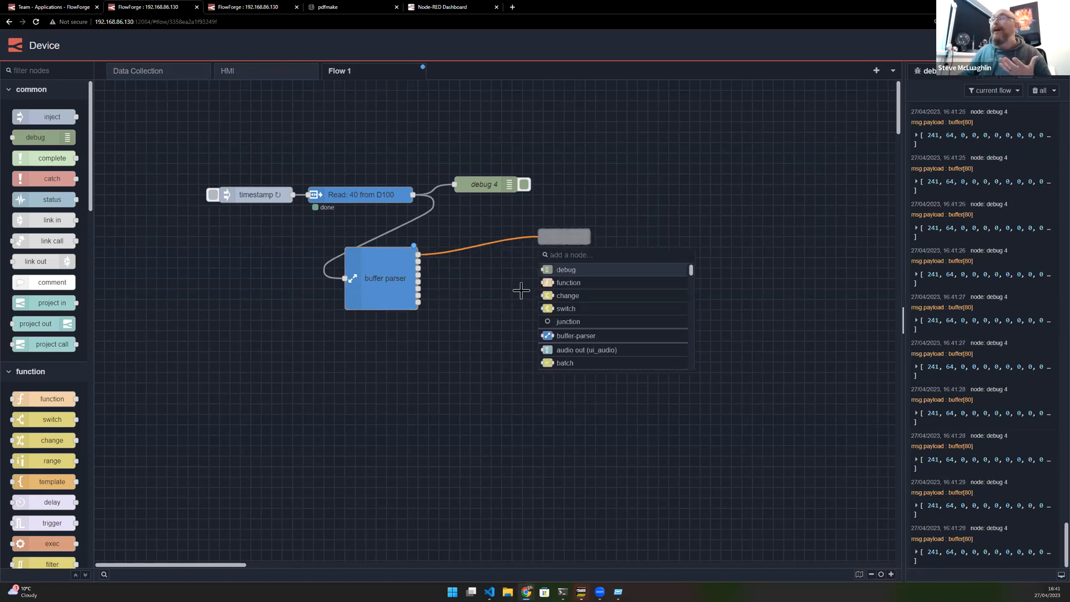
pyautogui.click(569, 270)
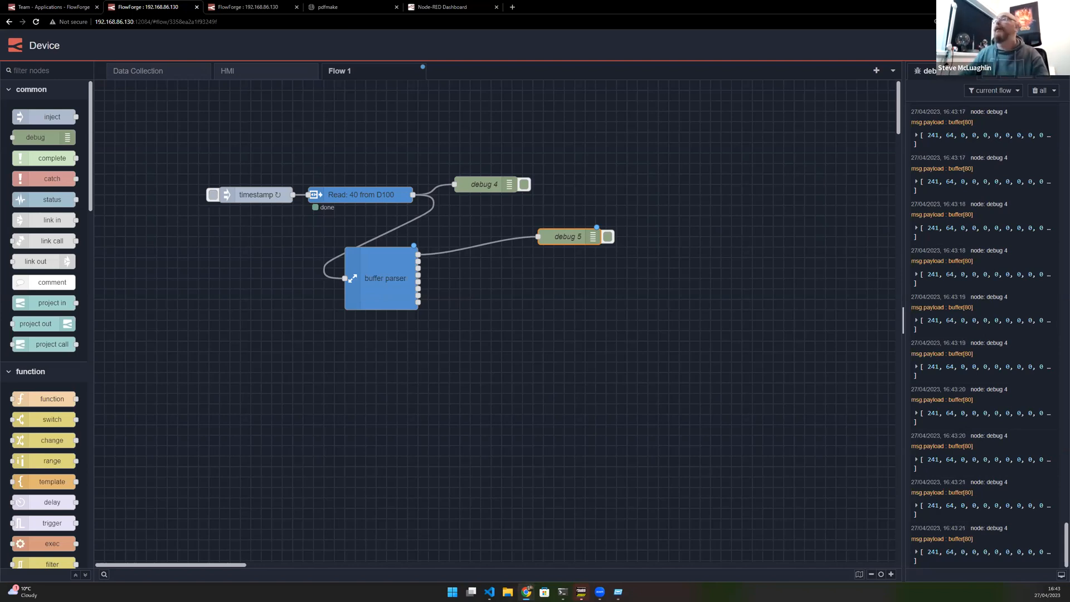
# - Install the node-red-contrib-zip package from the palette manager
pyautogui.click(1053, 45)
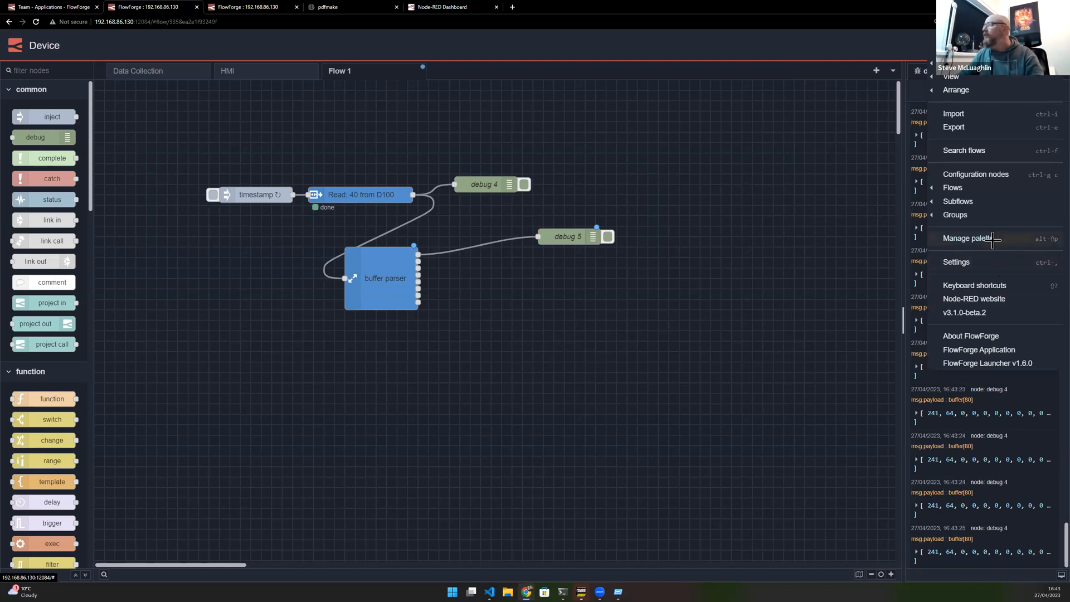
pyautogui.click(993, 239)
pyautogui.click(761, 118)
pyautogui.write('zip')
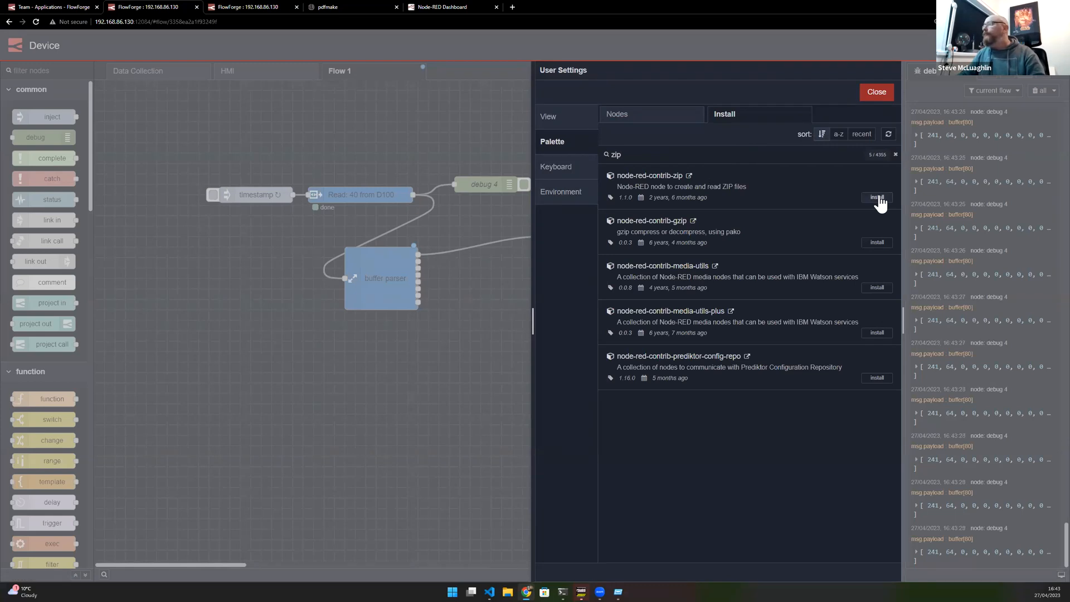
pyautogui.click(877, 197)
pyautogui.click(635, 101)
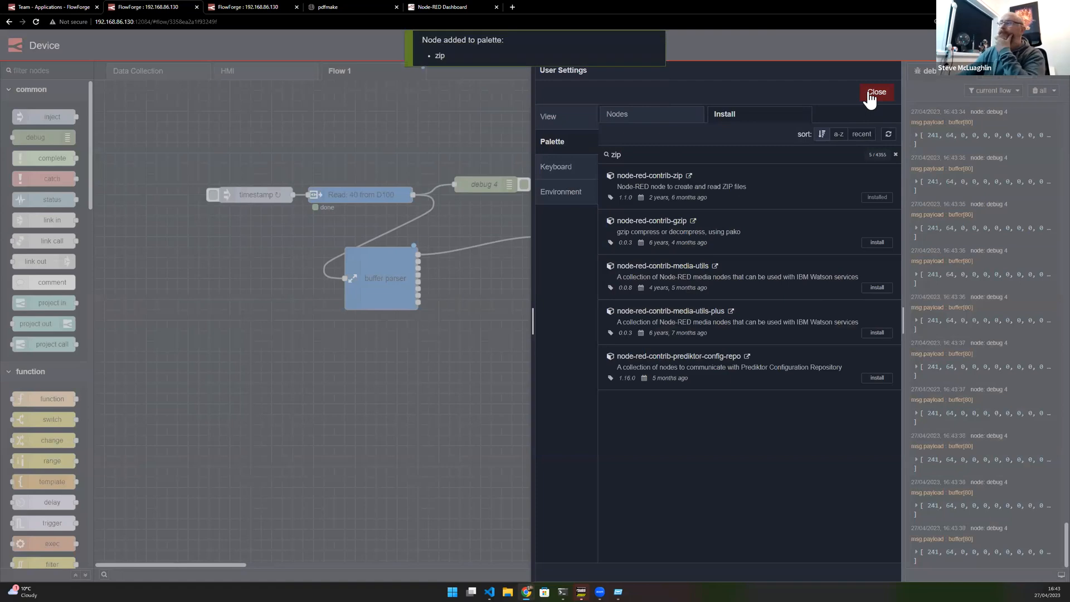
pyautogui.click(883, 96)
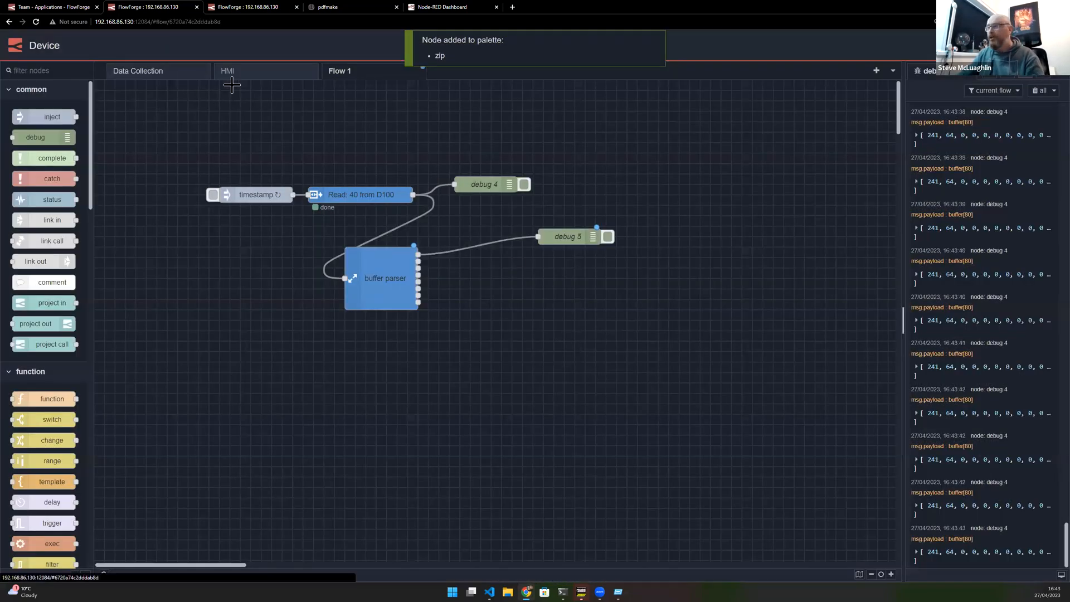
# - Switch to the Dashboard instance and briefly toggle debug 7 to inspect the stats payload
pyautogui.click(176, 72)
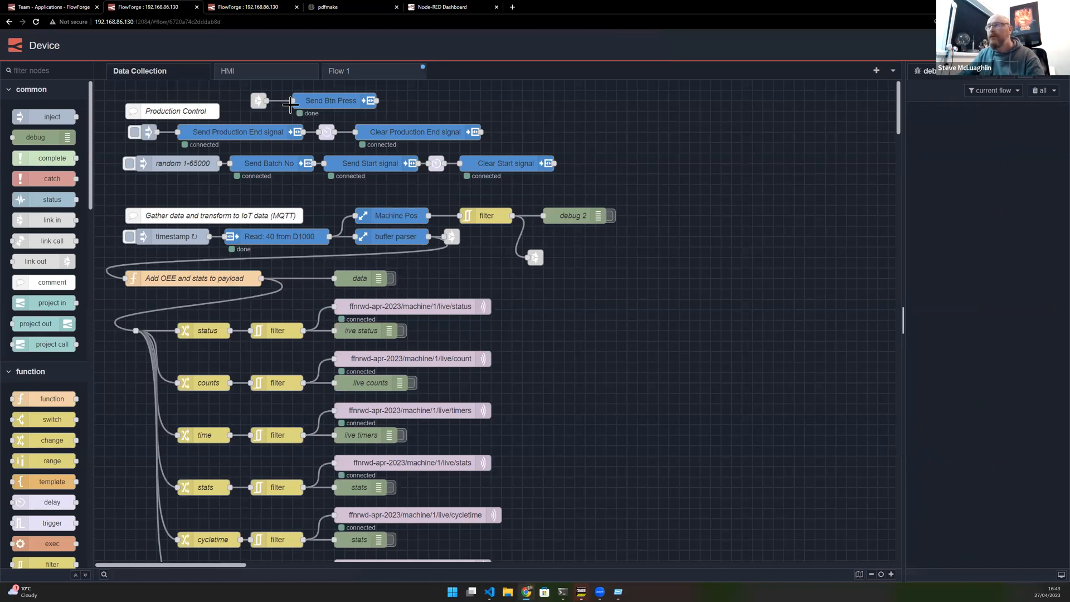
pyautogui.click(231, 8)
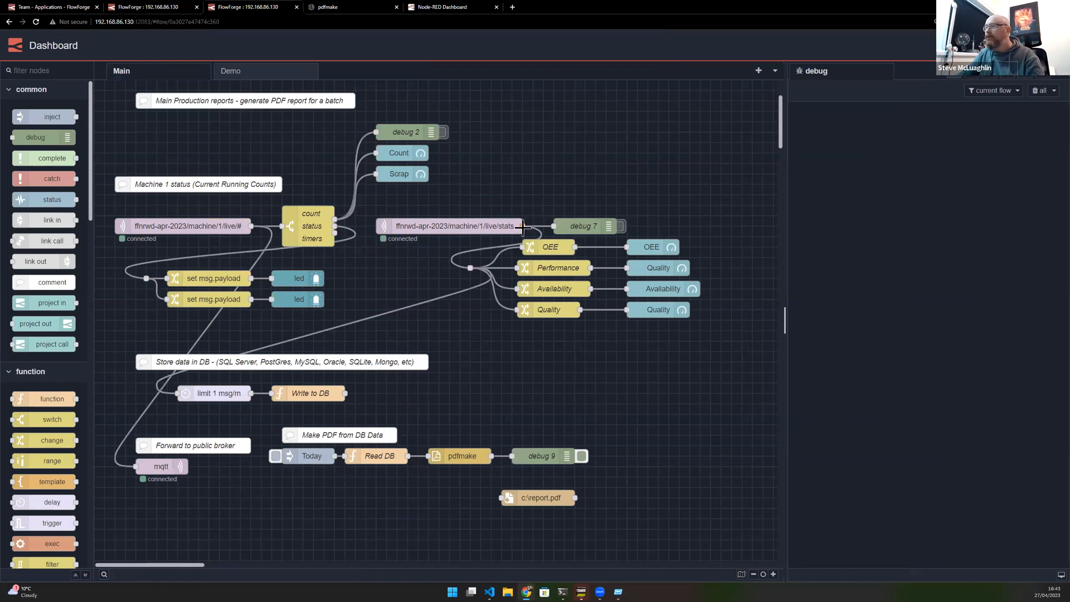
pyautogui.click(620, 225)
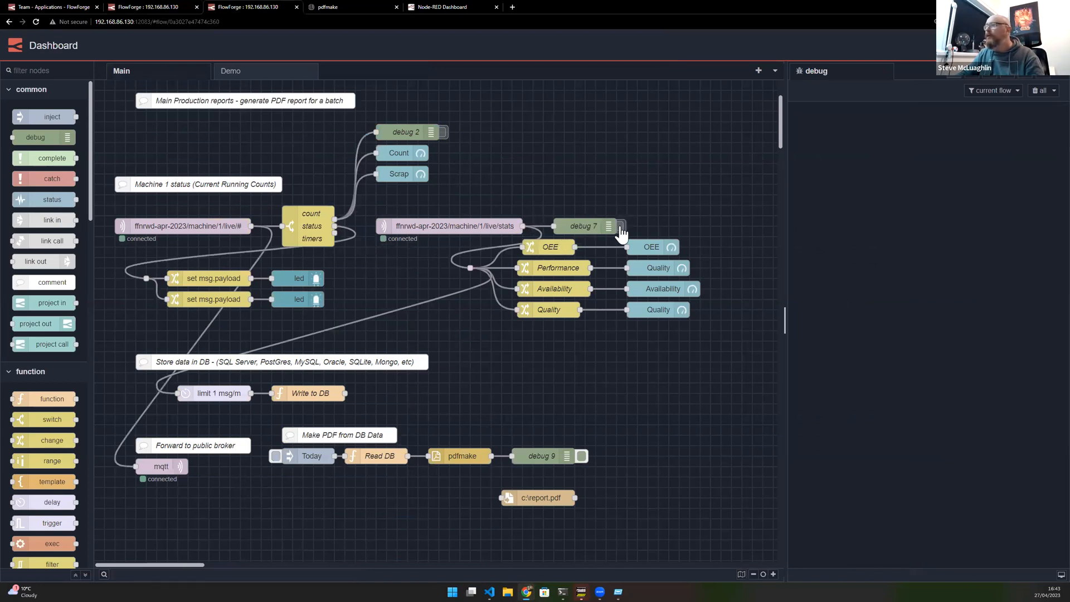
pyautogui.click(819, 141)
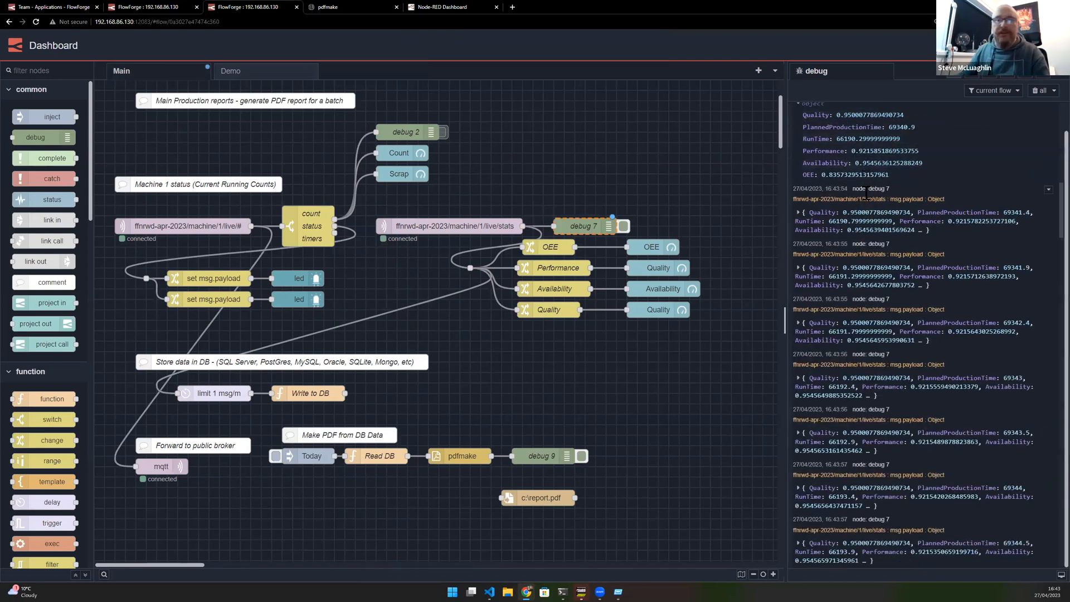
pyautogui.click(622, 225)
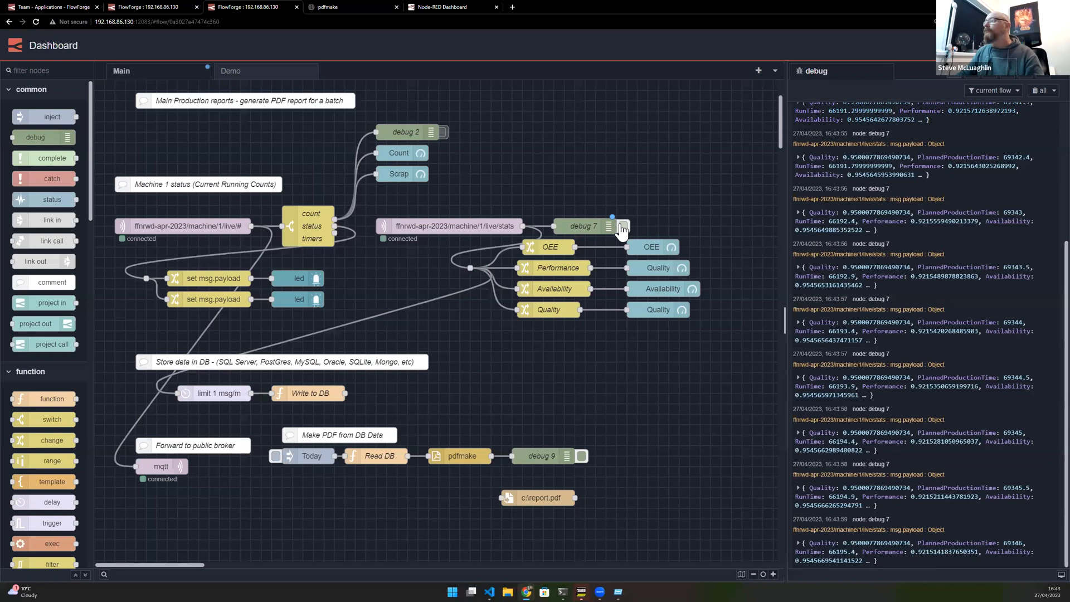
# - Try to add a zip node wired from the stats MQTT input
pyautogui.moveTo(526, 225); pyautogui.dragTo(544, 144)
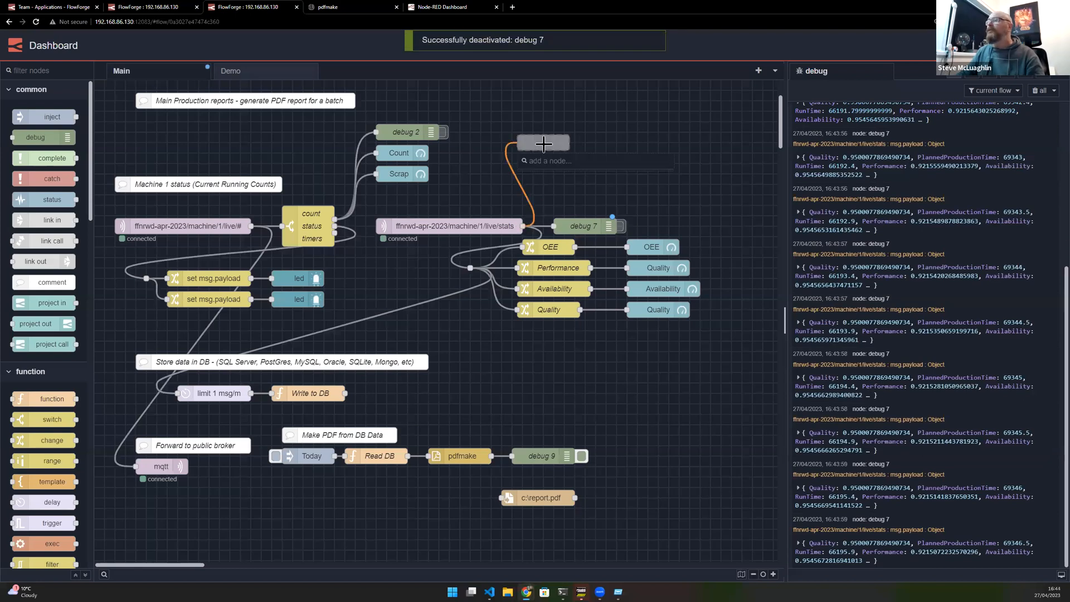
pyautogui.write('zip')
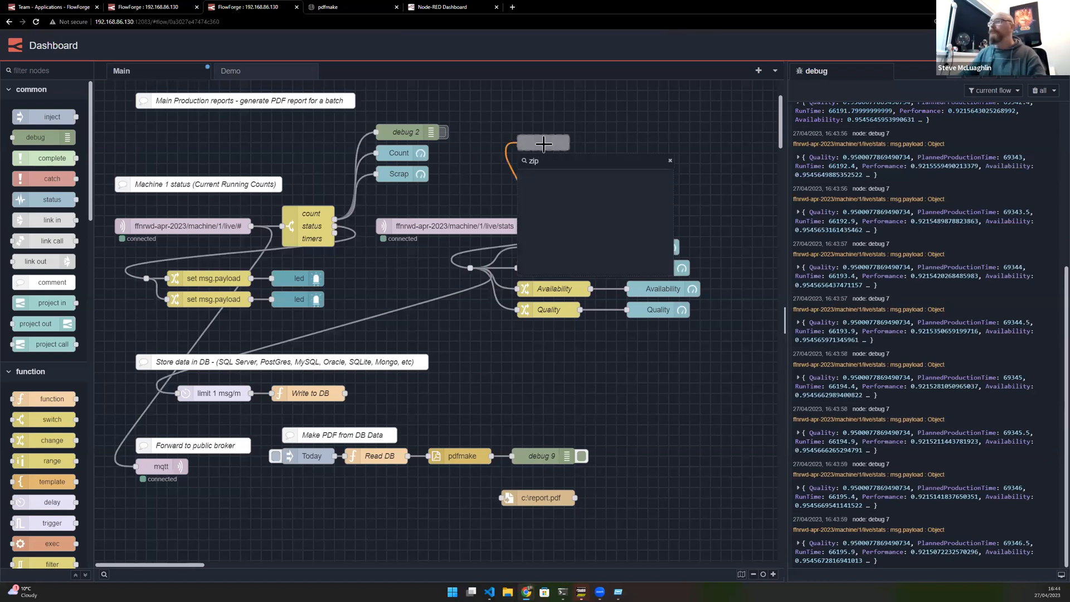
pyautogui.doubleClick(554, 160)
pyautogui.press('BackSpace')
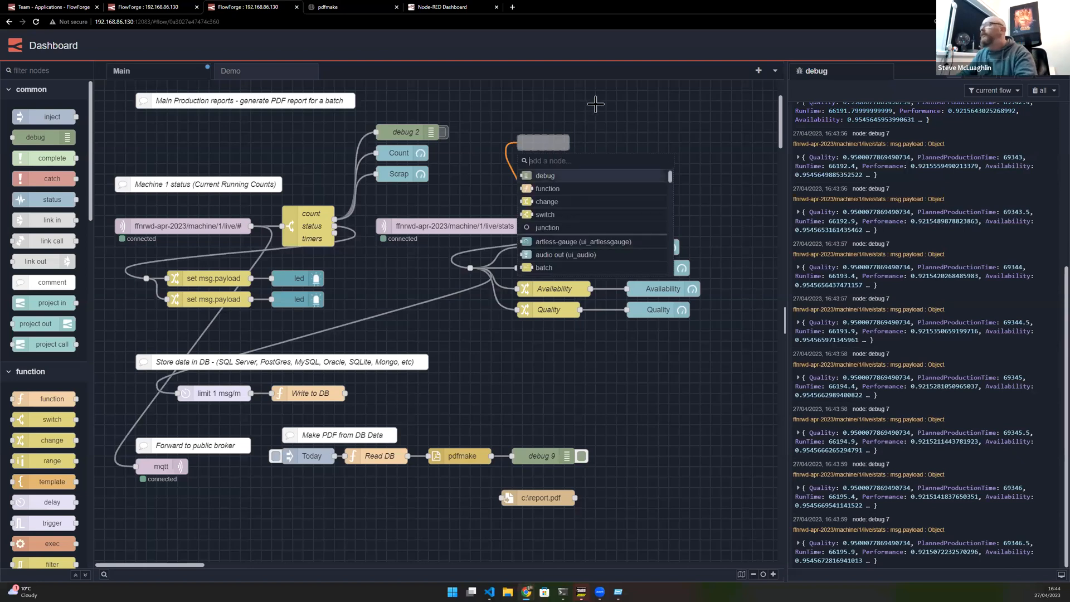
pyautogui.click(637, 101)
# - Install the node-red-contrib-zip package on the Dashboard instance's palette
pyautogui.click(1057, 46)
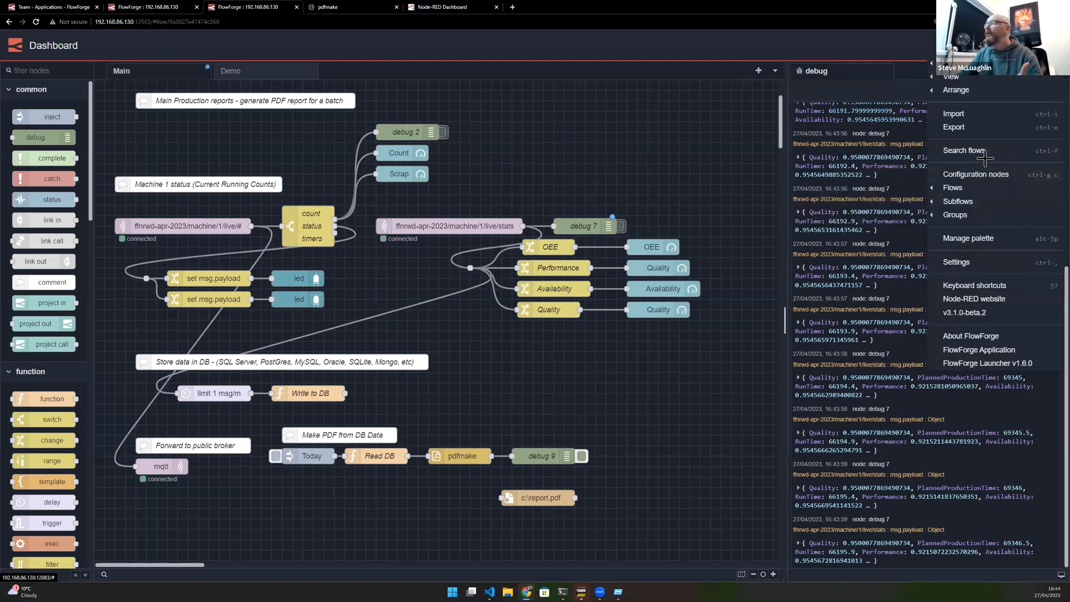
pyautogui.click(976, 239)
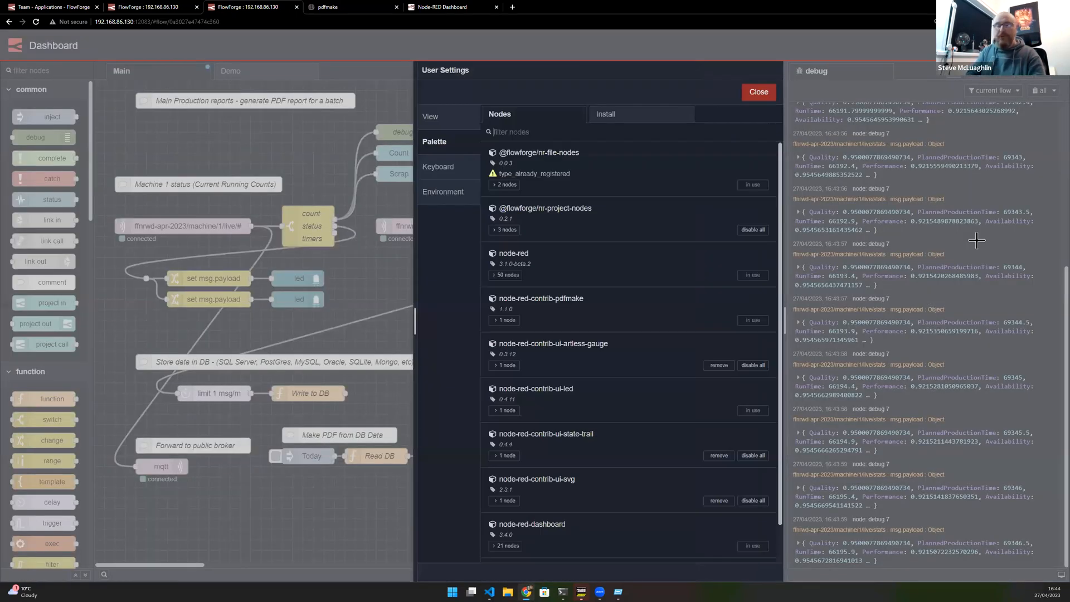
pyautogui.click(617, 121)
pyautogui.write('zip')
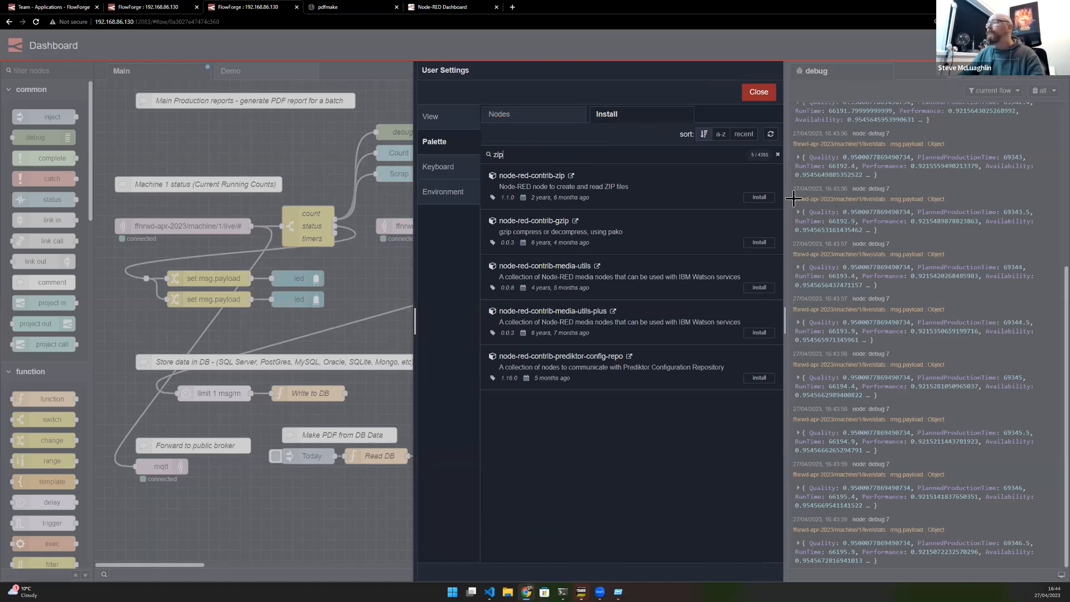
pyautogui.click(761, 198)
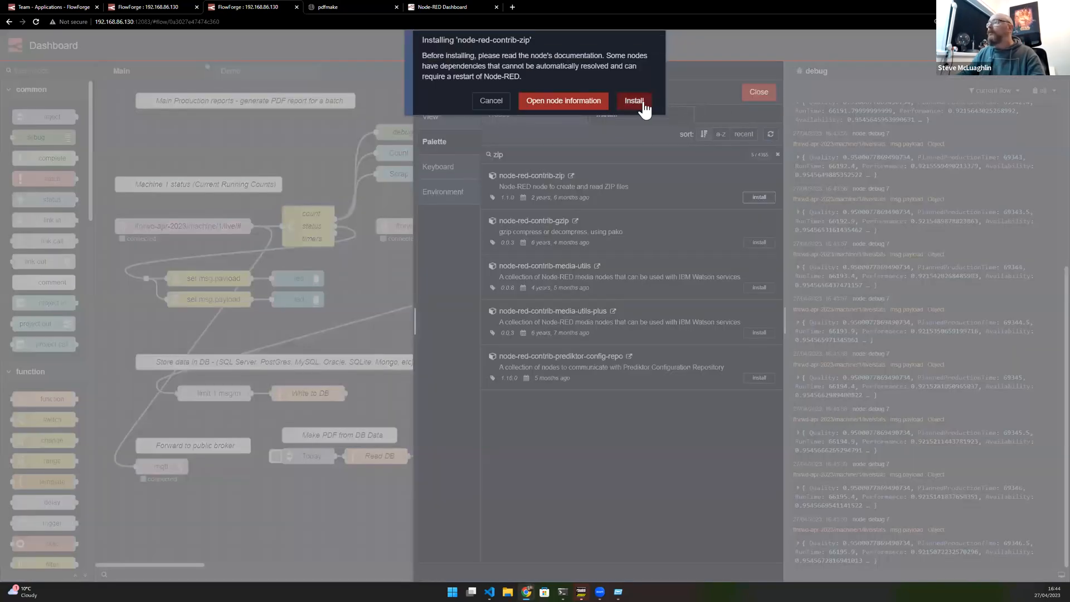
pyautogui.click(634, 101)
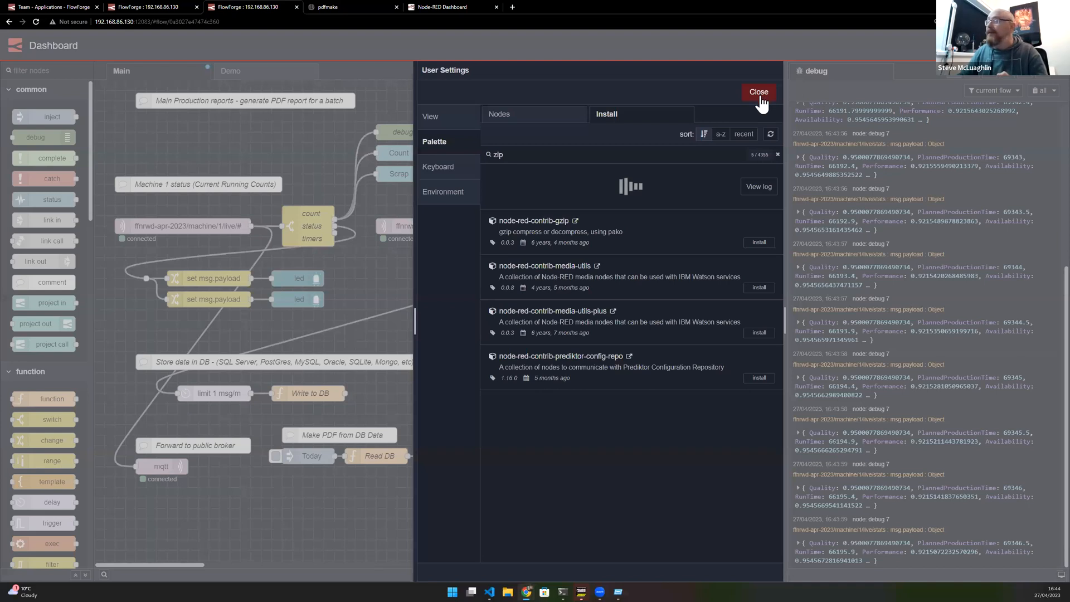
pyautogui.click(760, 97)
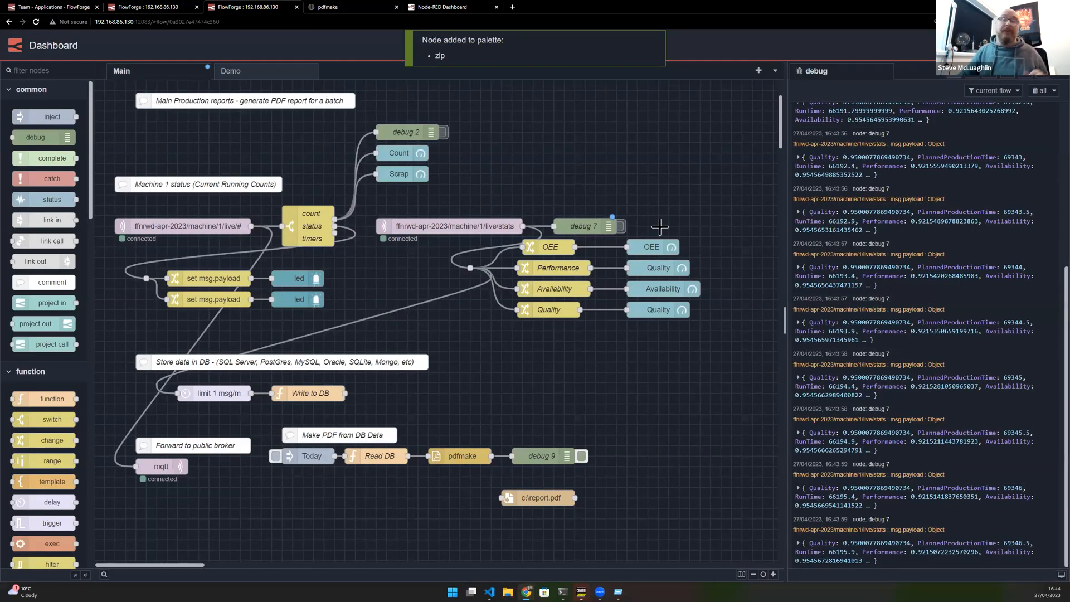
# - Wire a new zip node to the stats MQTT input's output
pyautogui.moveTo(522, 226); pyautogui.dragTo(498, 143)
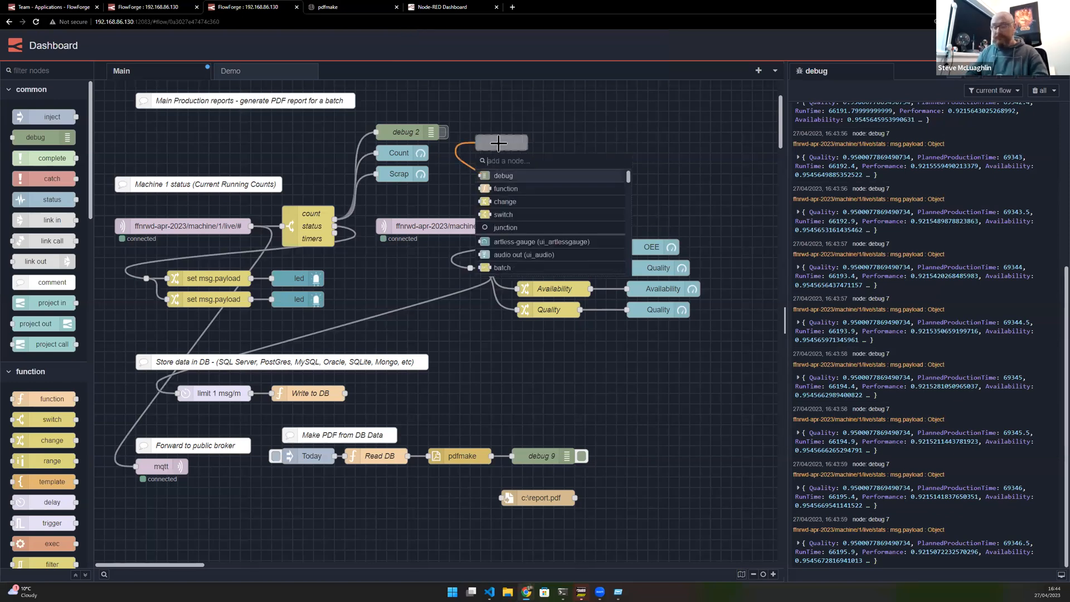
pyautogui.write('zip')
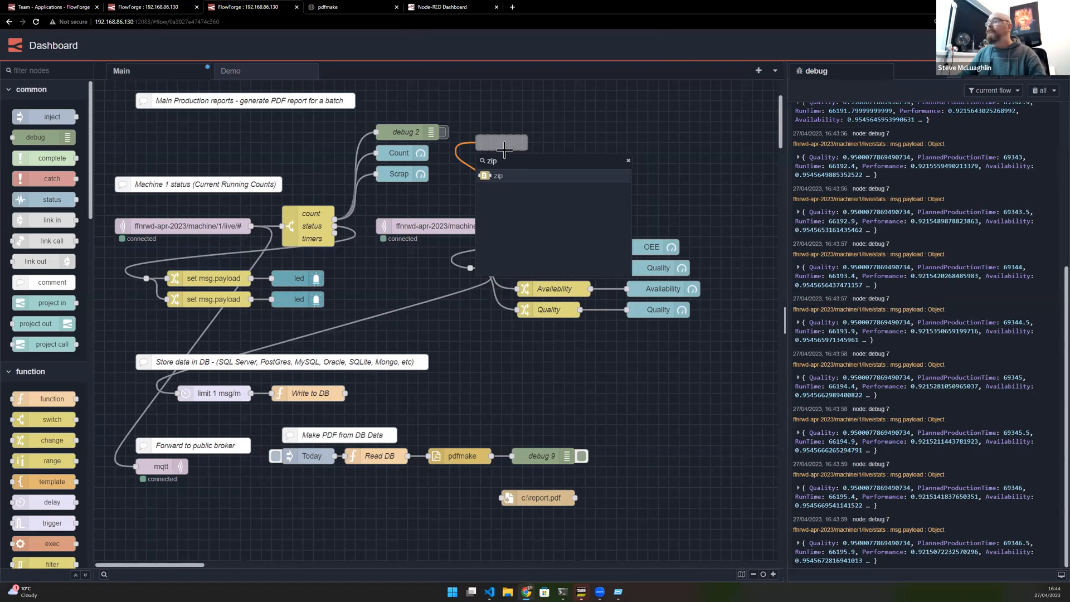
pyautogui.click(498, 175)
# - Add an mqtt out node wired from the compress node's output
pyautogui.moveTo(533, 143); pyautogui.dragTo(614, 154)
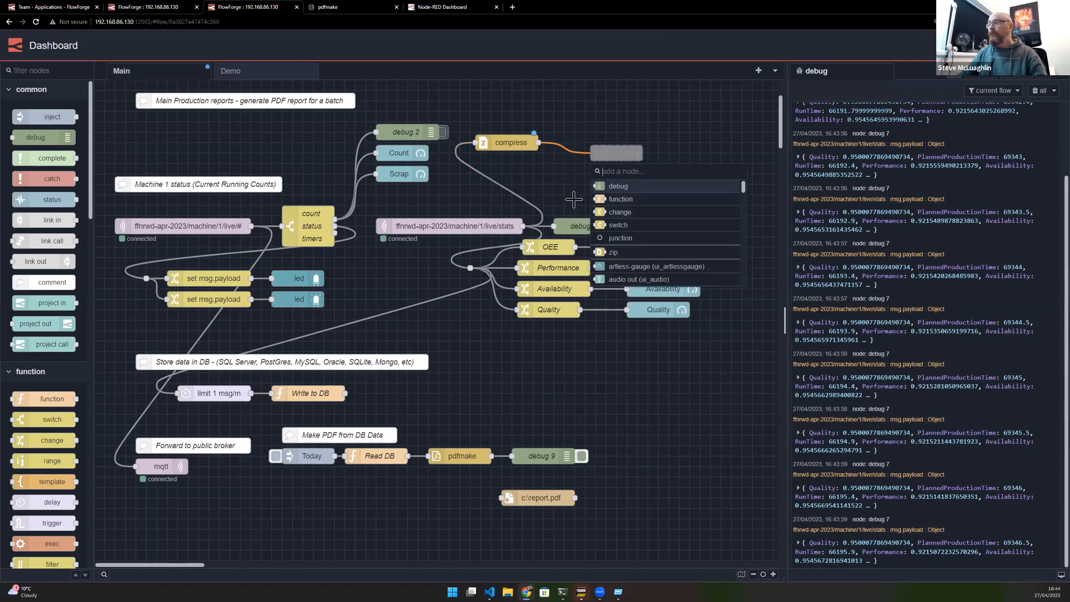
pyautogui.write('mqt')
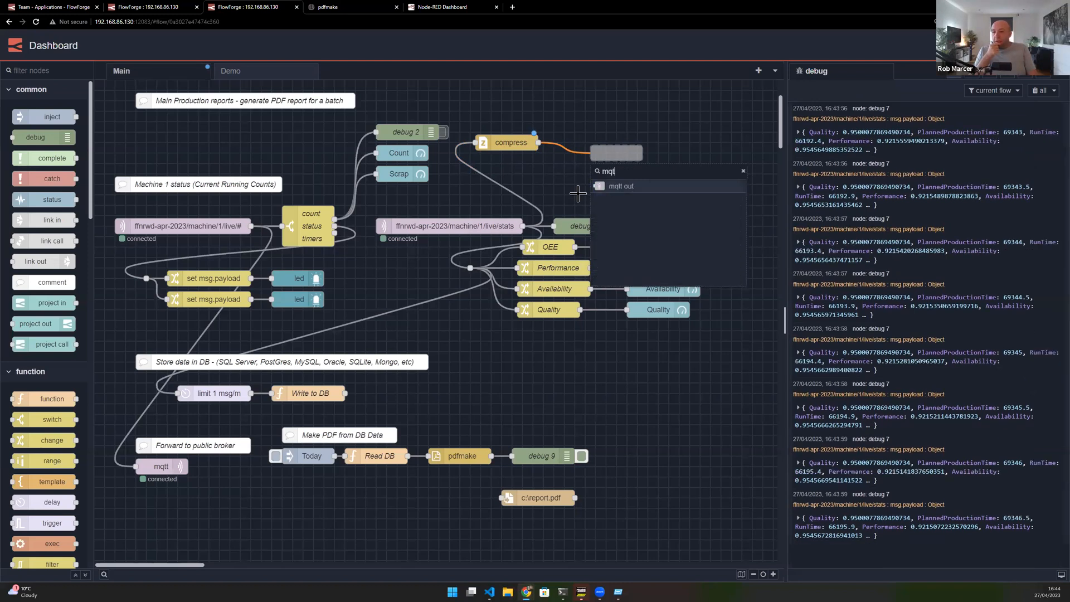
pyautogui.click(616, 187)
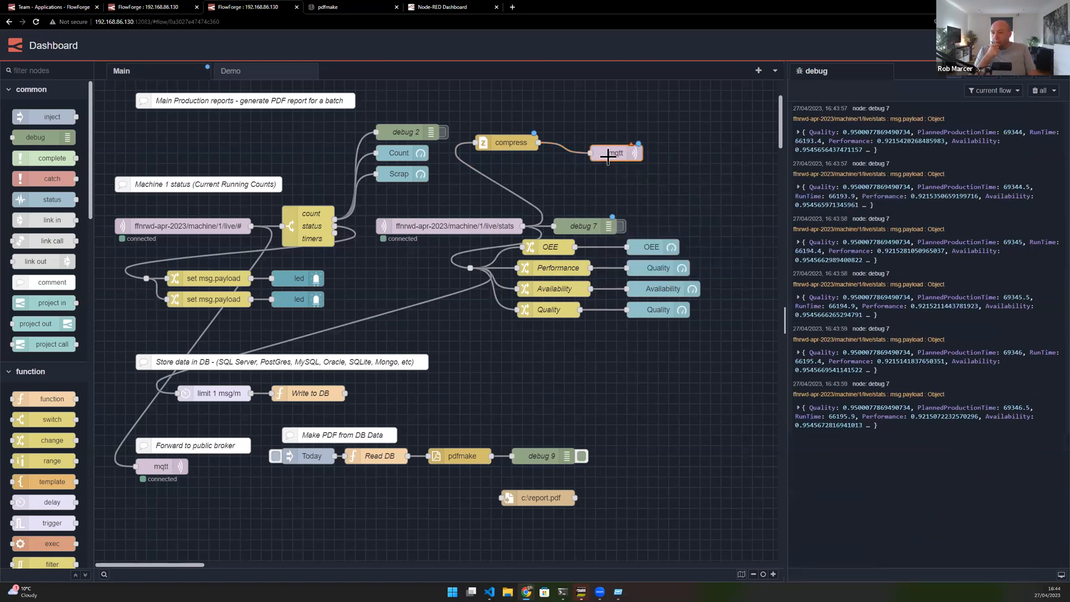
# - Add a debug node wired from the compress node and place it beneath the mqtt out node
pyautogui.moveTo(538, 143); pyautogui.dragTo(559, 174)
pyautogui.click(587, 211)
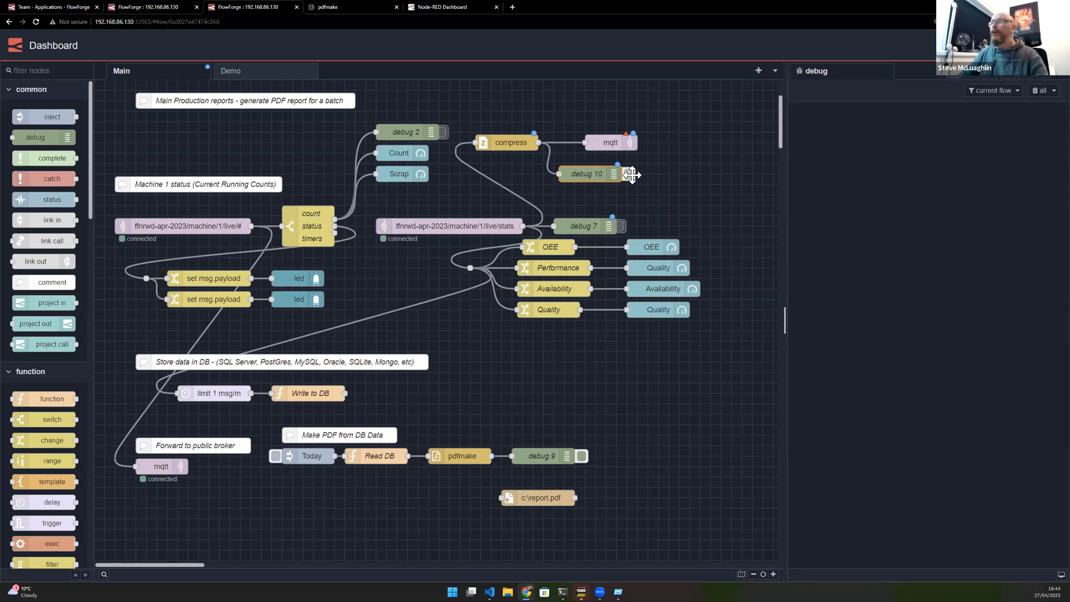
pyautogui.moveTo(610, 145)
pyautogui.mouseDown()
pyautogui.moveTo(600, 145)
pyautogui.moveTo(608, 163)
pyautogui.mouseUp()
pyautogui.click(598, 141)
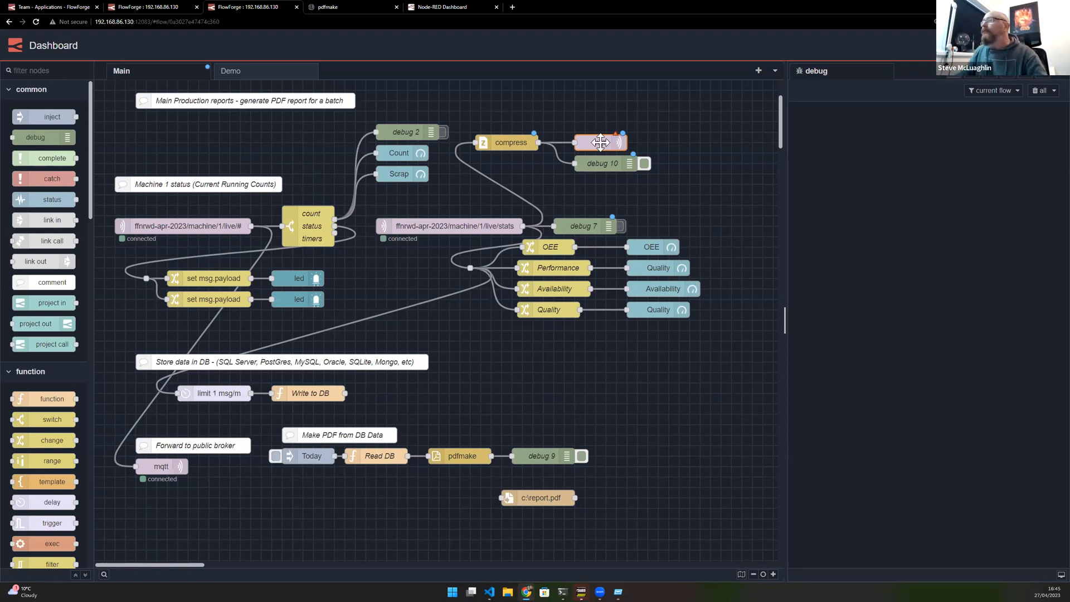
# - Set the mqtt out node's topic to webinar/test/compress and copy the topic text
pyautogui.doubleClick(600, 143)
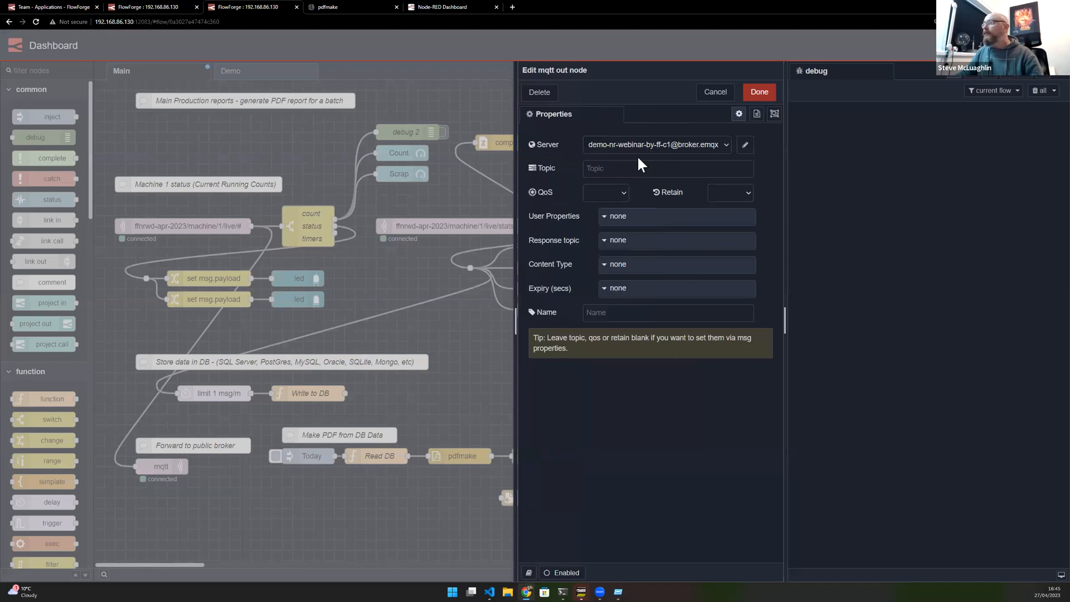
pyautogui.click(621, 167)
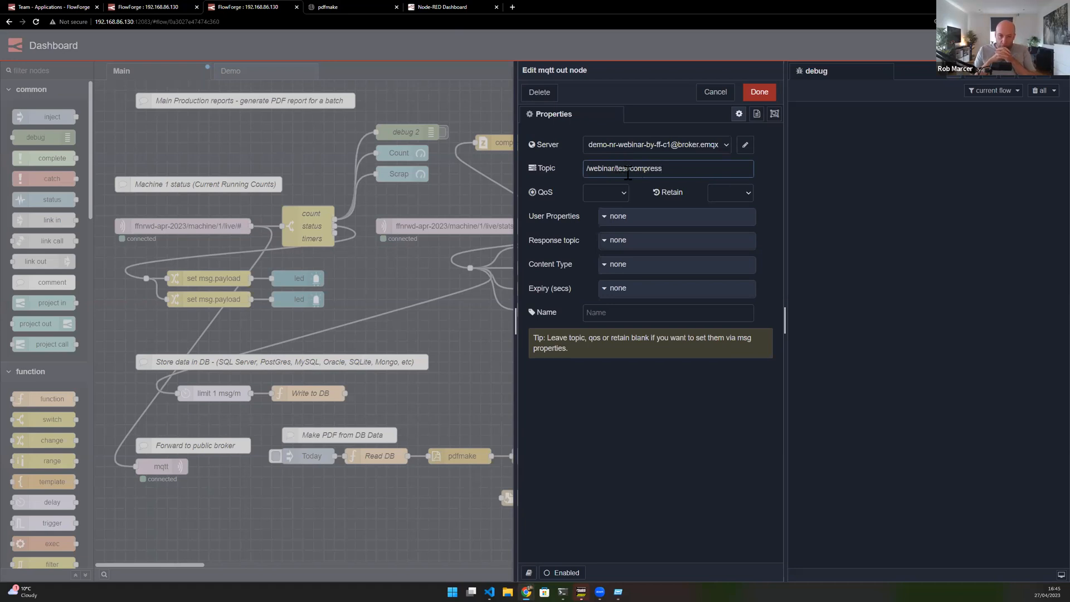
pyautogui.press('BackSpace')
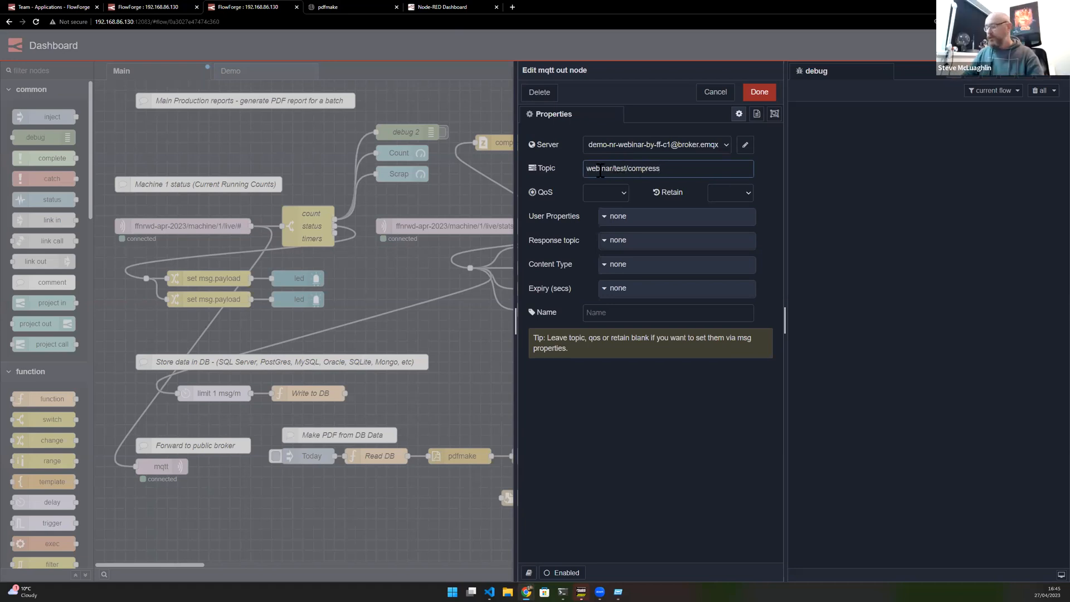
pyautogui.hotkey('ctrl', 'a')
pyautogui.hotkey('ctrl', 'c')
pyautogui.click(759, 92)
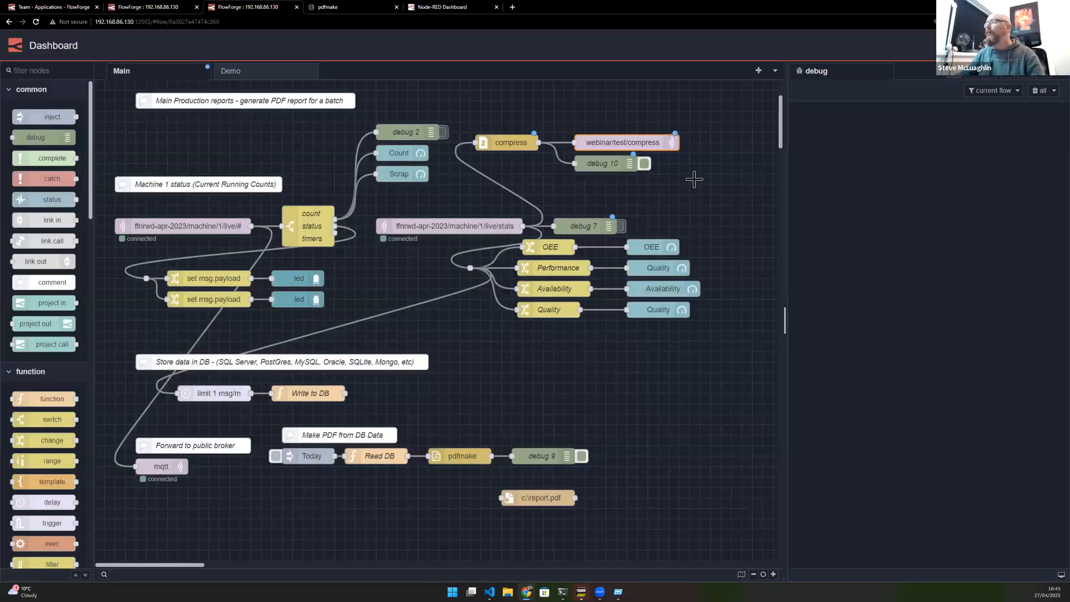
# - Switch to the Device instance and add an mqtt in node to its Data Collection flow
pyautogui.keyDown('ctrl'); pyautogui.click(553, 182); pyautogui.keyUp('ctrl')
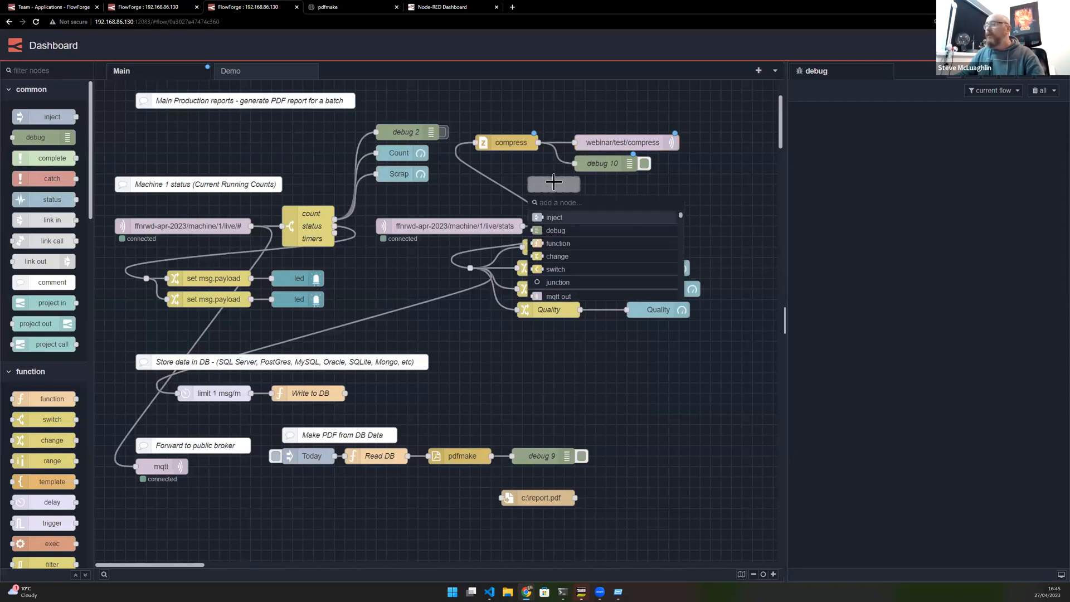
pyautogui.write('mqq')
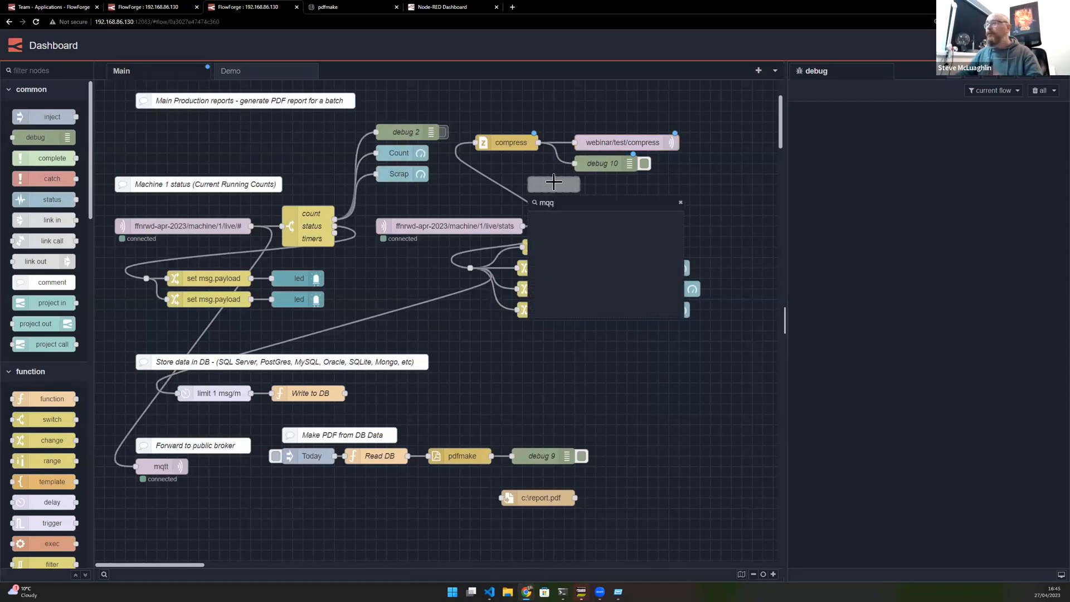
pyautogui.click(161, 6)
pyautogui.keyDown('ctrl'); pyautogui.click(598, 134); pyautogui.keyUp('ctrl')
pyautogui.write('mqtt')
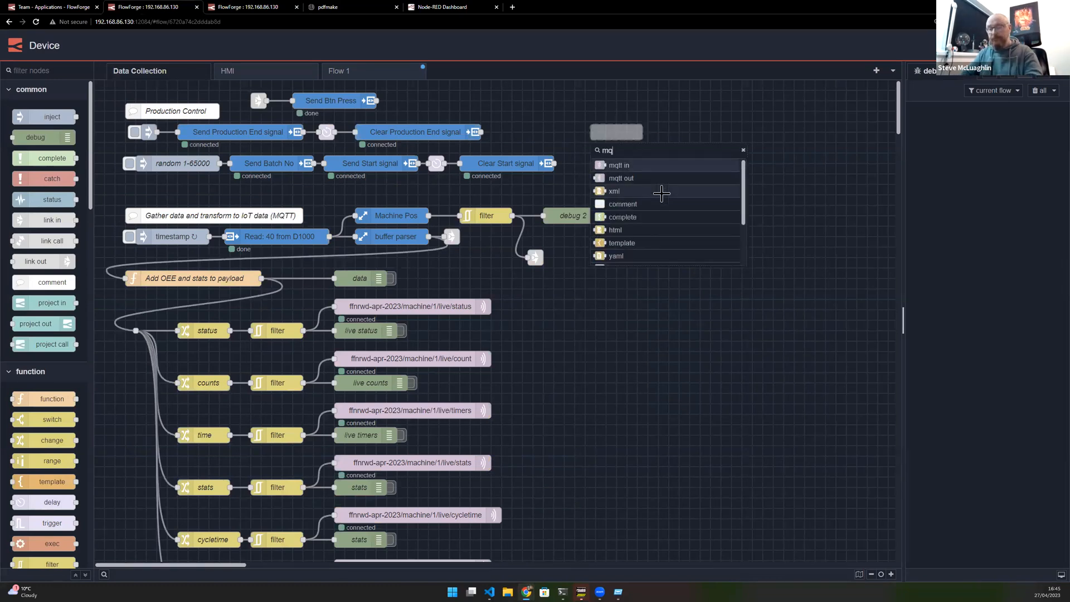
pyautogui.click(651, 167)
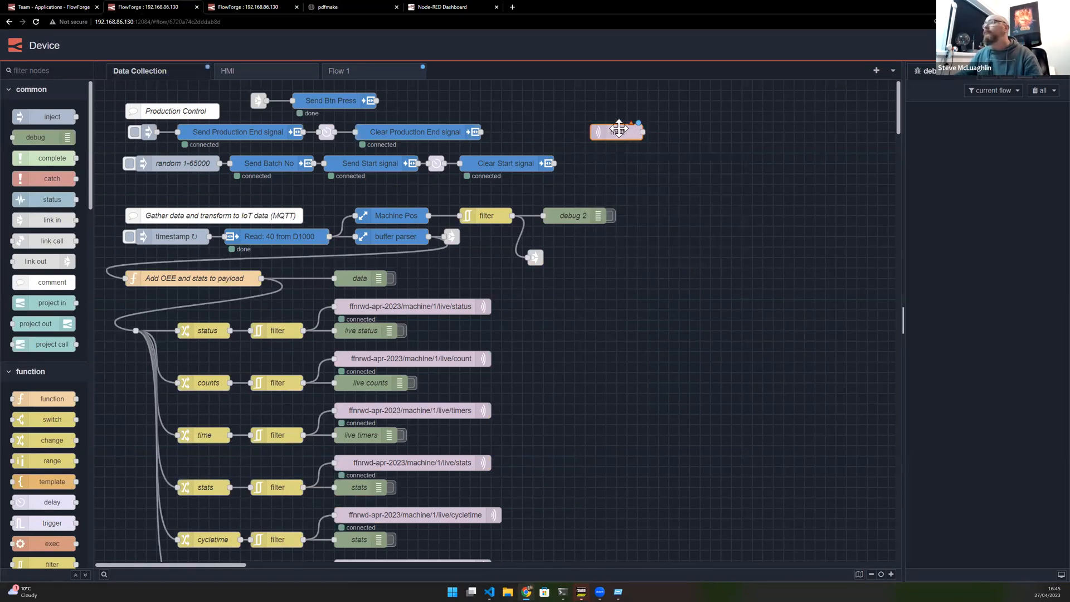
# - Configure the mqtt in node to subscribe to the pasted topic webinar/test/compress
pyautogui.moveTo(617, 127); pyautogui.dragTo(660, 116)
pyautogui.doubleClick(665, 120)
pyautogui.click(707, 193)
pyautogui.hotkey('ctrl', 'v')
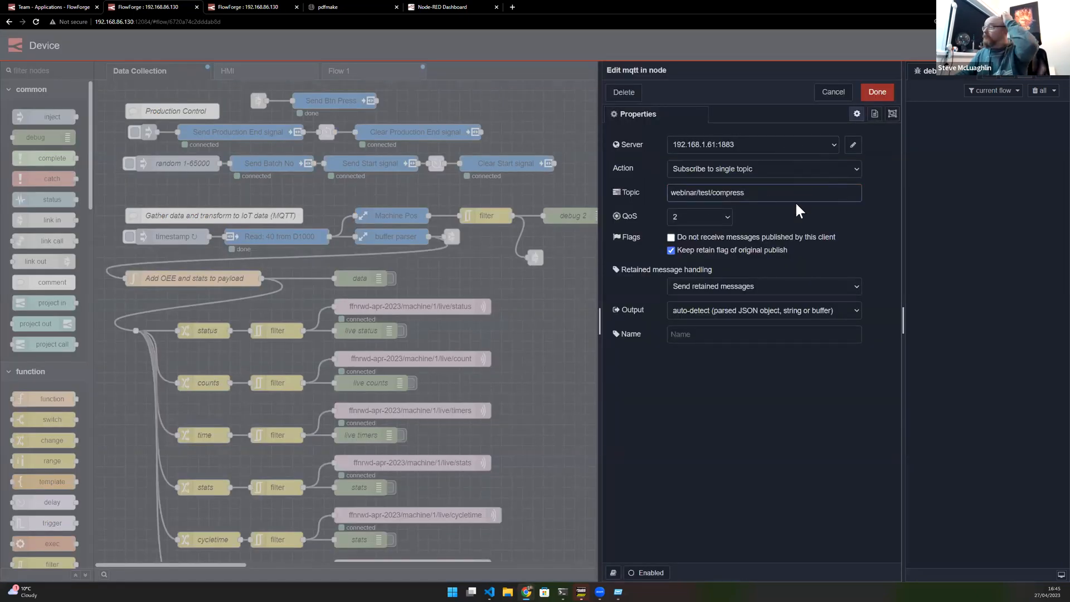
pyautogui.click(876, 93)
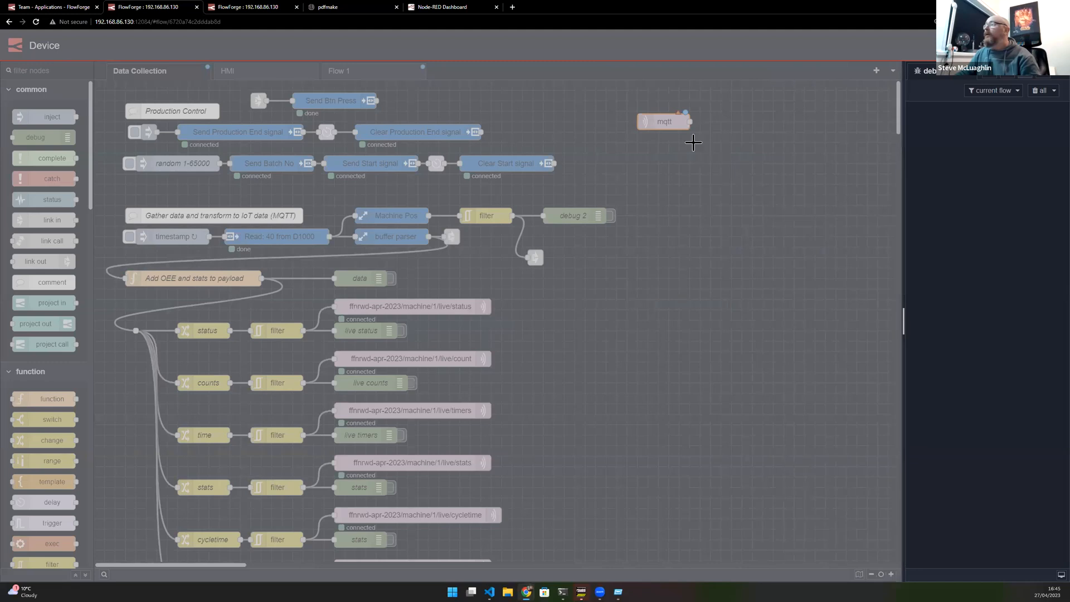
# - On the Dashboard instance, set the mqtt out node's server to the main-dashboard-demo broker and deploy
pyautogui.click(235, 7)
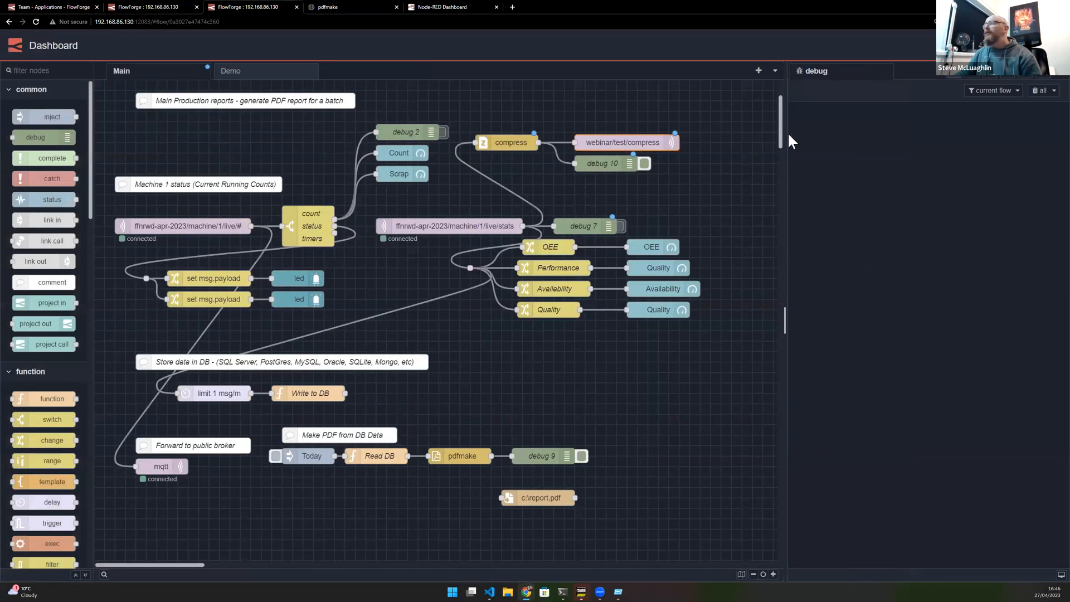
pyautogui.doubleClick(590, 142)
pyautogui.click(658, 144)
pyautogui.click(664, 169)
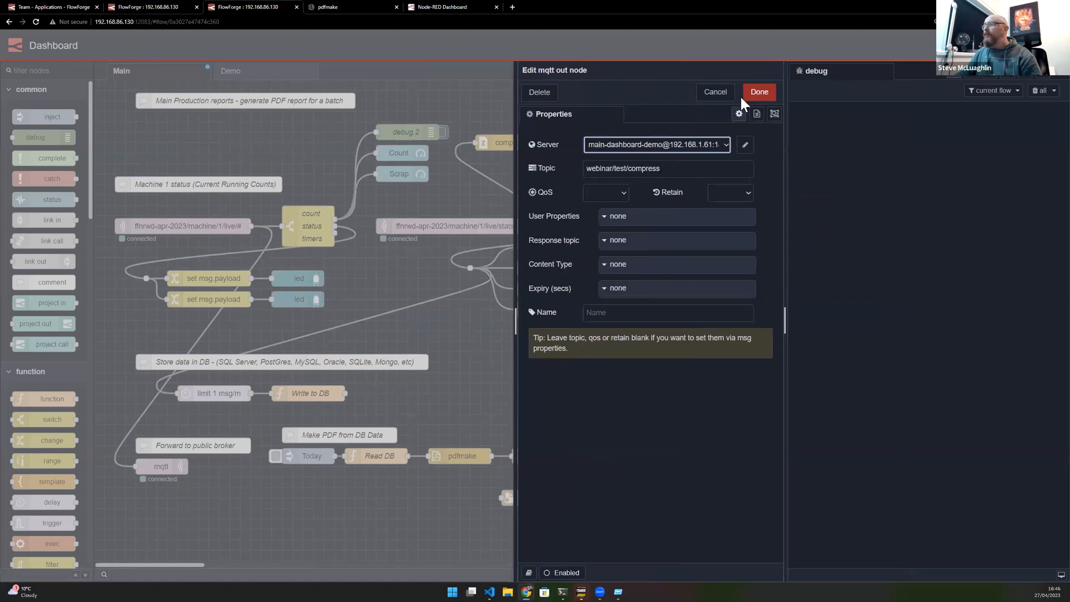
pyautogui.click(754, 92)
pyautogui.click(979, 45)
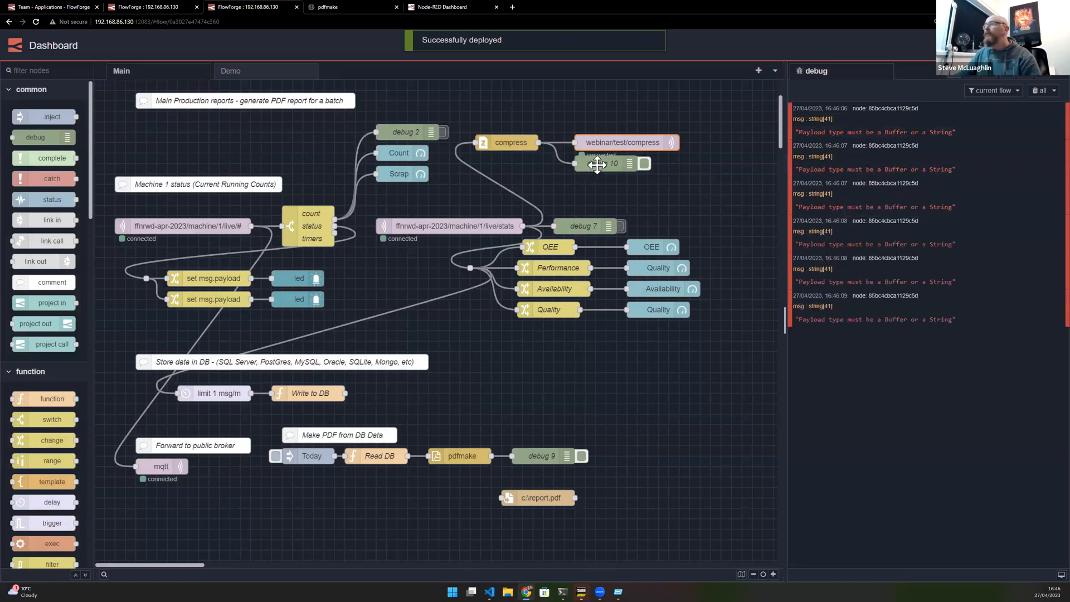
# - Insert a json node between the stats MQTT input and the compress node, then deploy
pyautogui.keyDown('ctrl'); pyautogui.click(517, 194); pyautogui.keyUp('ctrl')
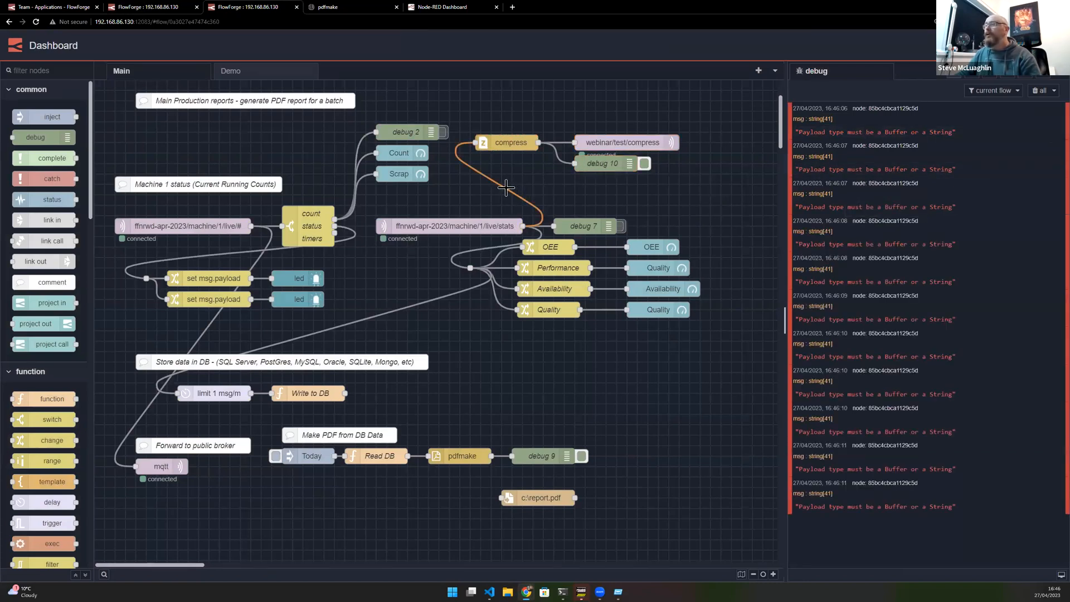
pyautogui.write('json')
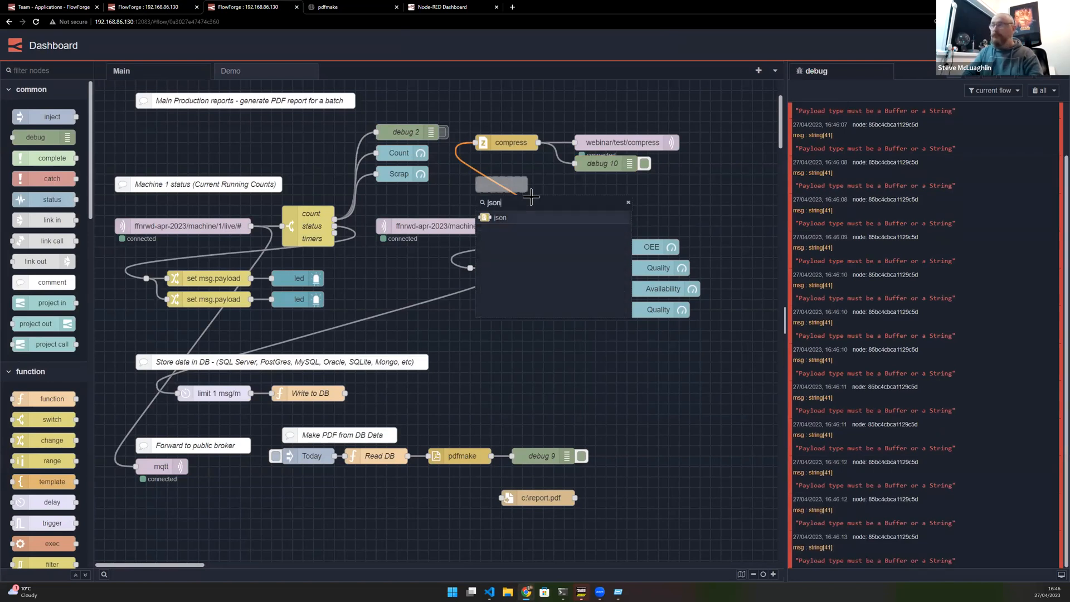
pyautogui.press('Return')
pyautogui.click(980, 45)
# - Clear the debug pane, inspect debug 10's compressed buffer payload as a string, and review the mqtt out node settings
pyautogui.click(1038, 92)
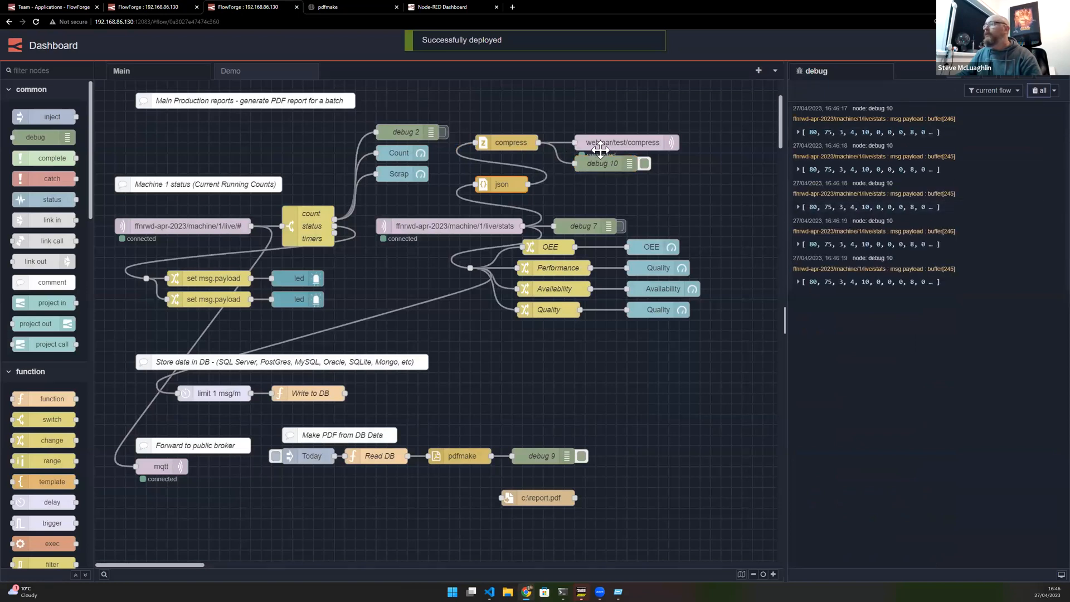
pyautogui.click(643, 164)
pyautogui.click(798, 133)
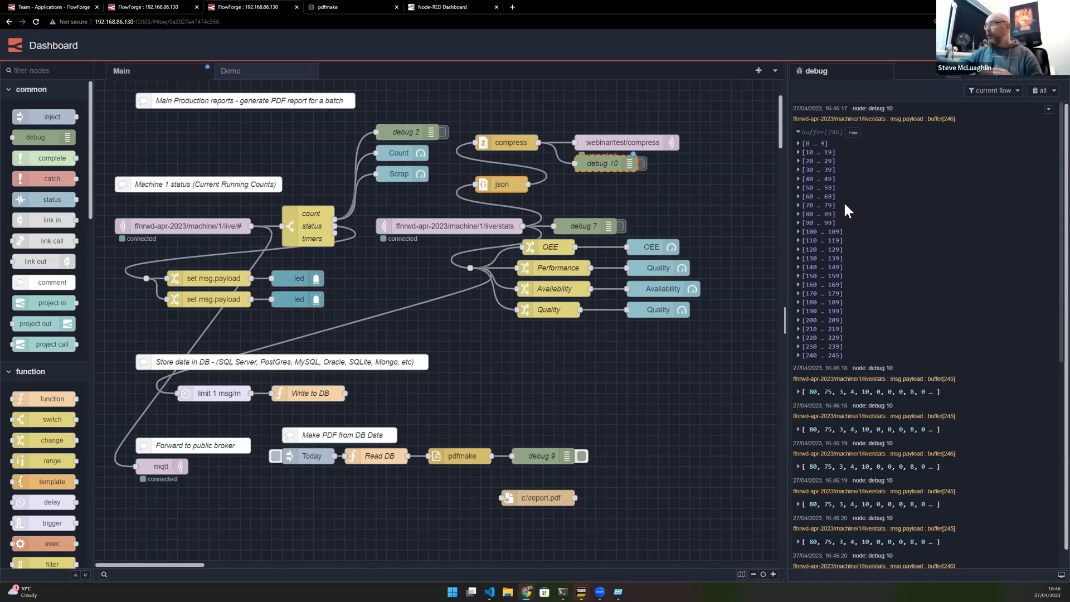
pyautogui.click(852, 132)
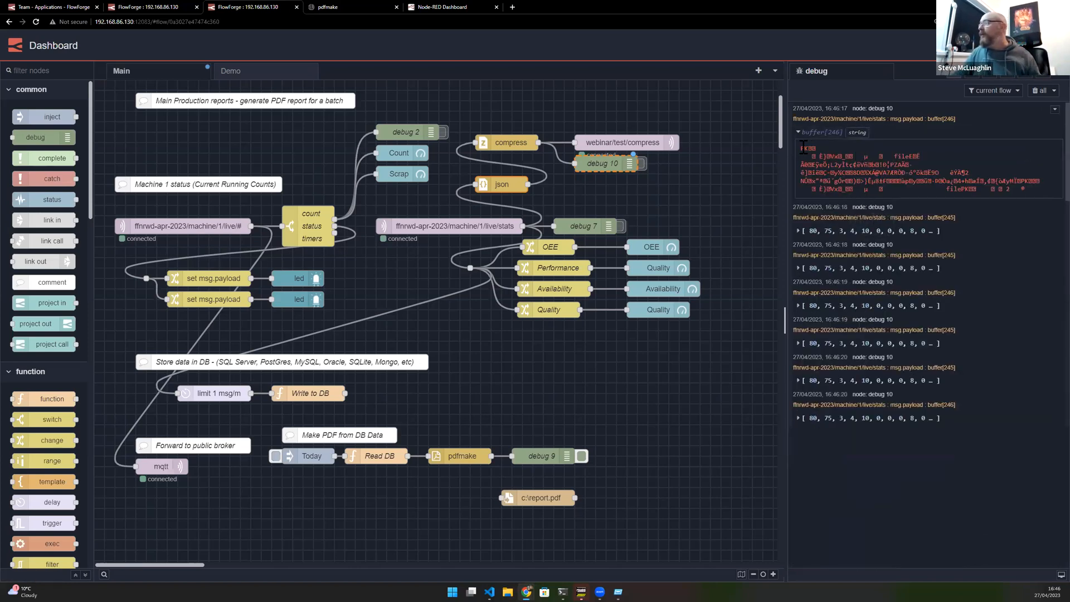
pyautogui.hotkey('ctrl', '+')
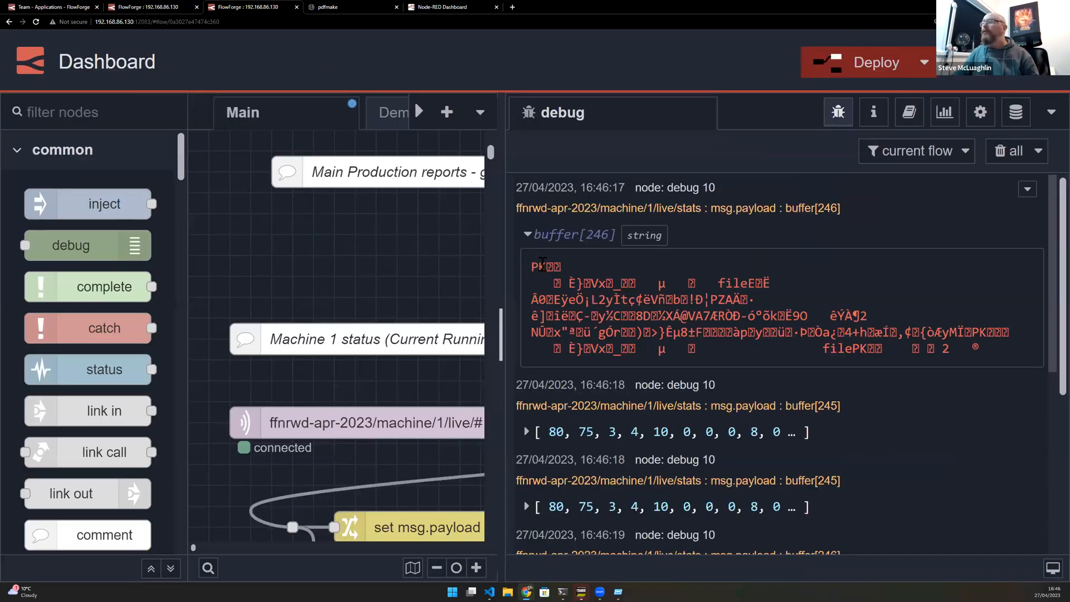
pyautogui.hotkey('ctrl', '-')
pyautogui.hotkey('ctrl', '-')
pyautogui.hotkey('ctrl', '-')
pyautogui.hotkey('ctrl', '-')
pyautogui.hotkey('ctrl', '-')
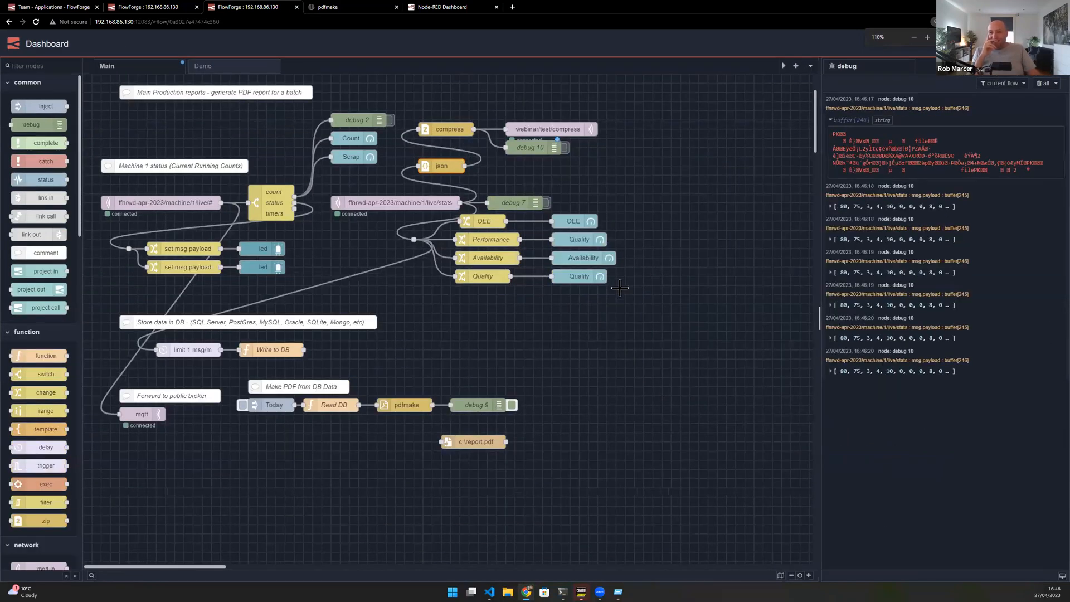
pyautogui.hotkey('ctrl', '+')
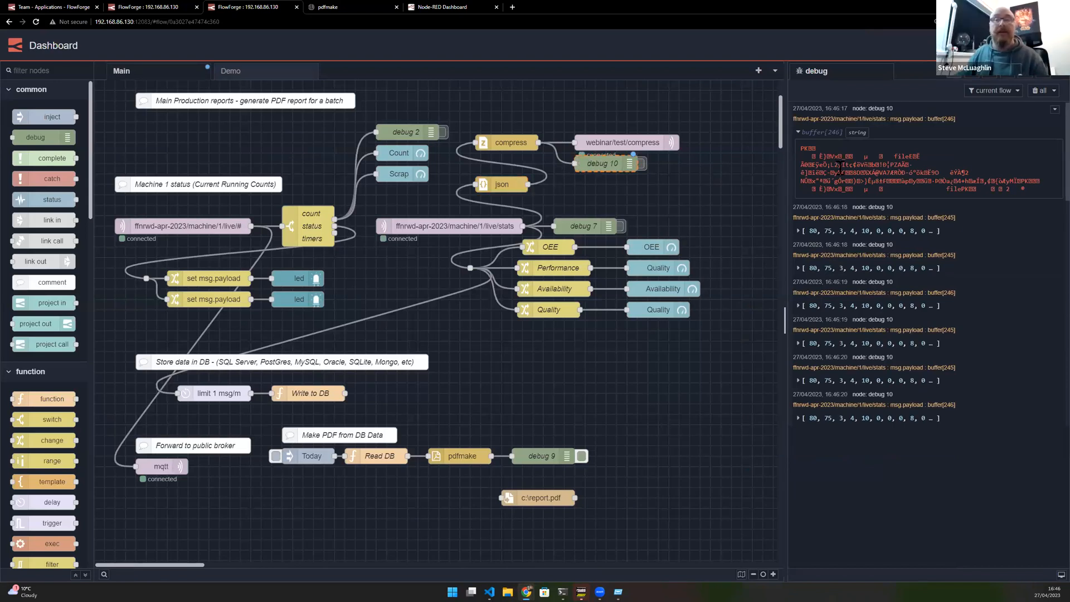
pyautogui.doubleClick(611, 144)
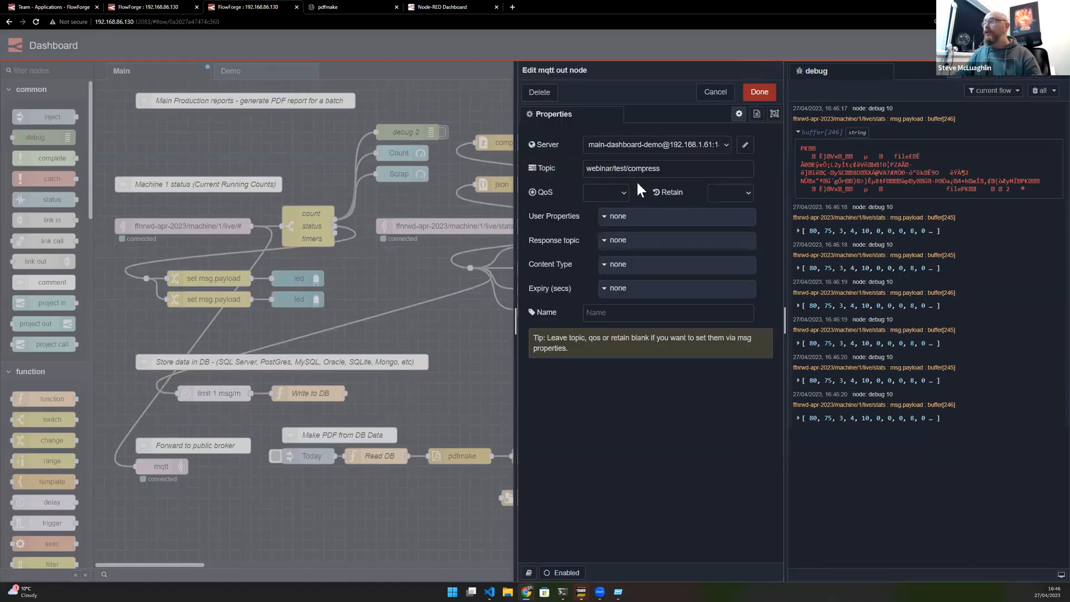
pyautogui.click(715, 92)
# - On the Device instance, wire a debug node named zipped data to the mqtt in node and deploy
pyautogui.click(169, 6)
pyautogui.moveTo(741, 121); pyautogui.dragTo(730, 188)
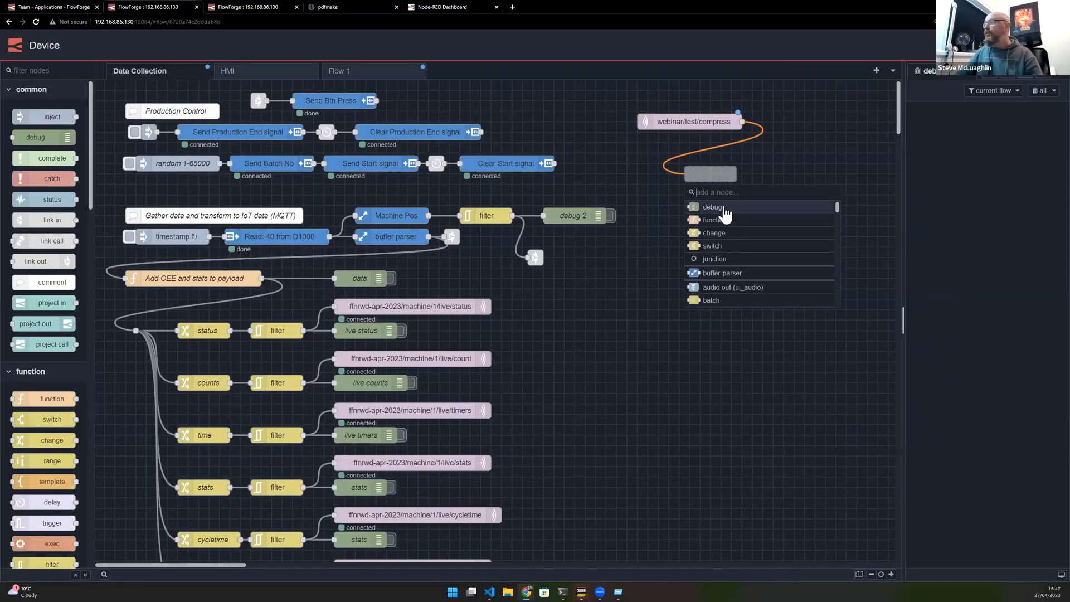
pyautogui.click(723, 206)
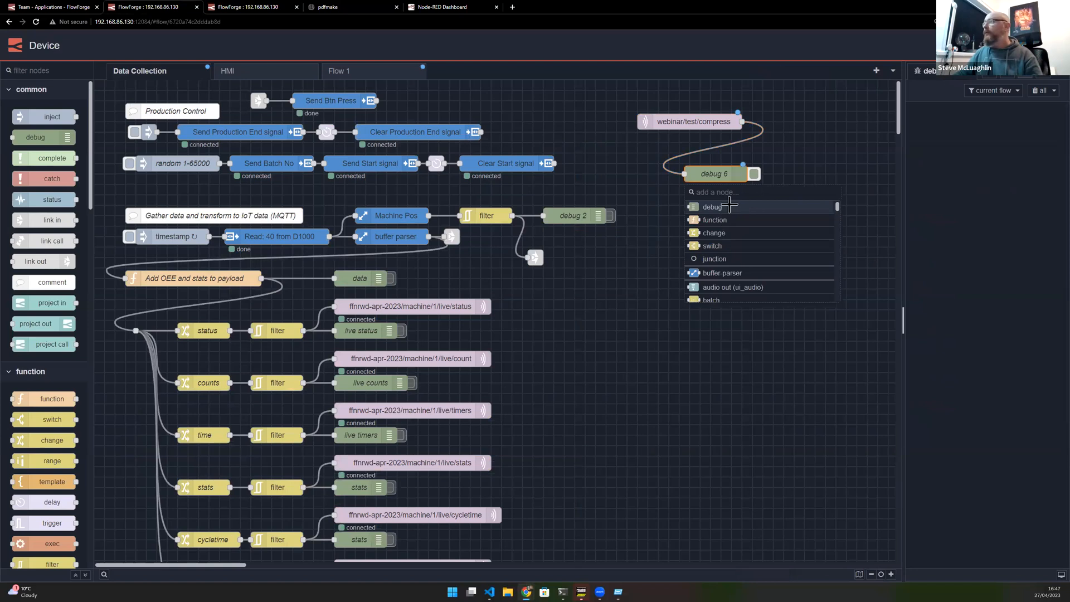
pyautogui.doubleClick(730, 173)
pyautogui.hotkey('ctrl', 'Escape')
pyautogui.doubleClick(712, 168)
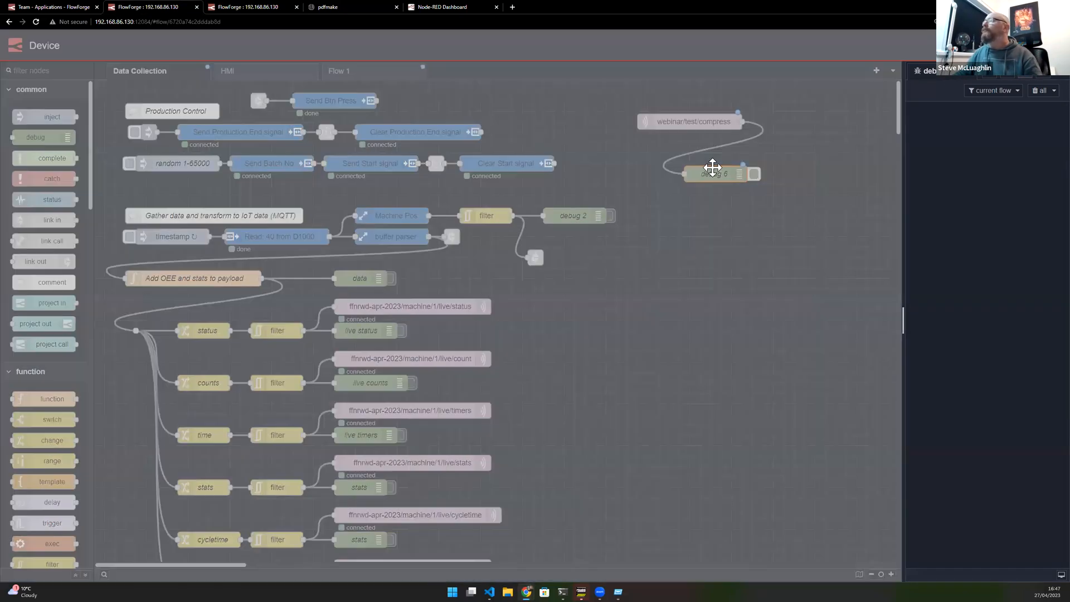
pyautogui.moveTo(749, 226); pyautogui.dragTo(650, 216)
pyautogui.write('zipped data')
pyautogui.click(878, 100)
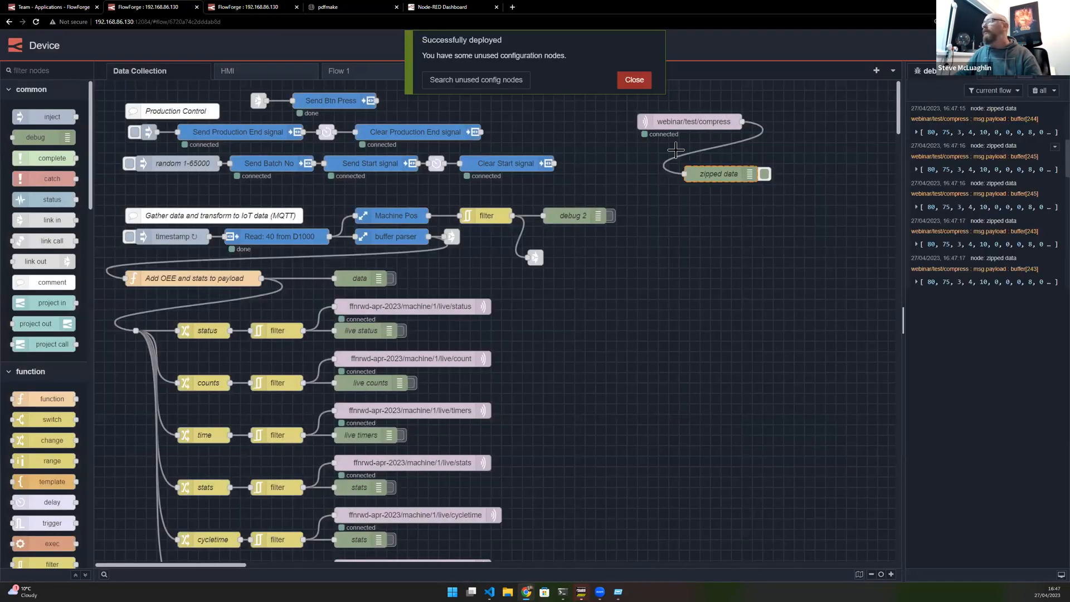
# - Close the pdfmake documentation tab and clear the Device instance's debug messages
pyautogui.click(252, 3)
pyautogui.click(321, 3)
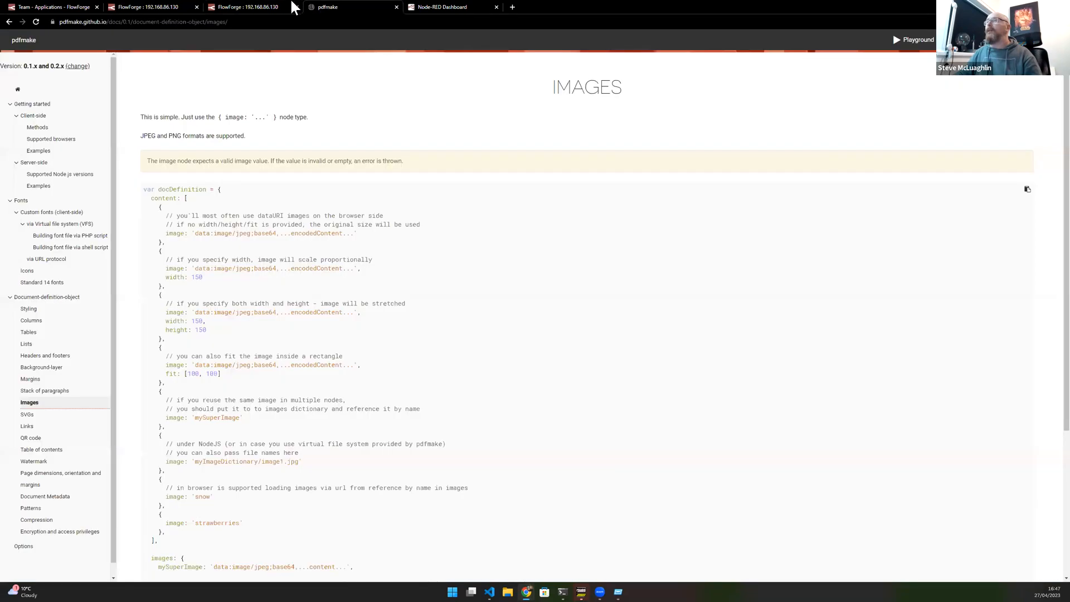
pyautogui.middleClick(360, 4)
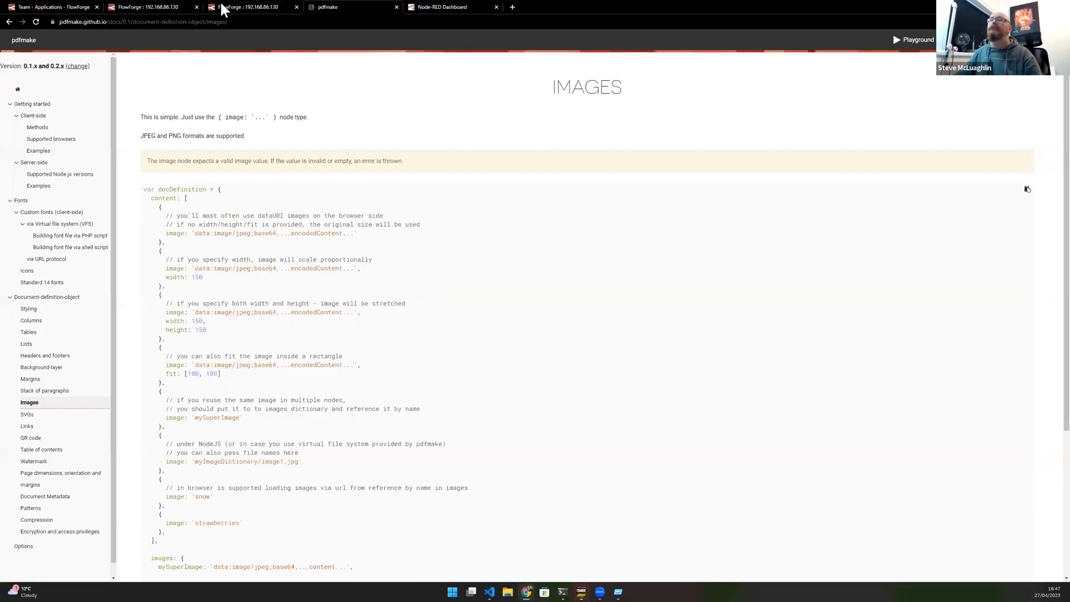
pyautogui.click(165, 5)
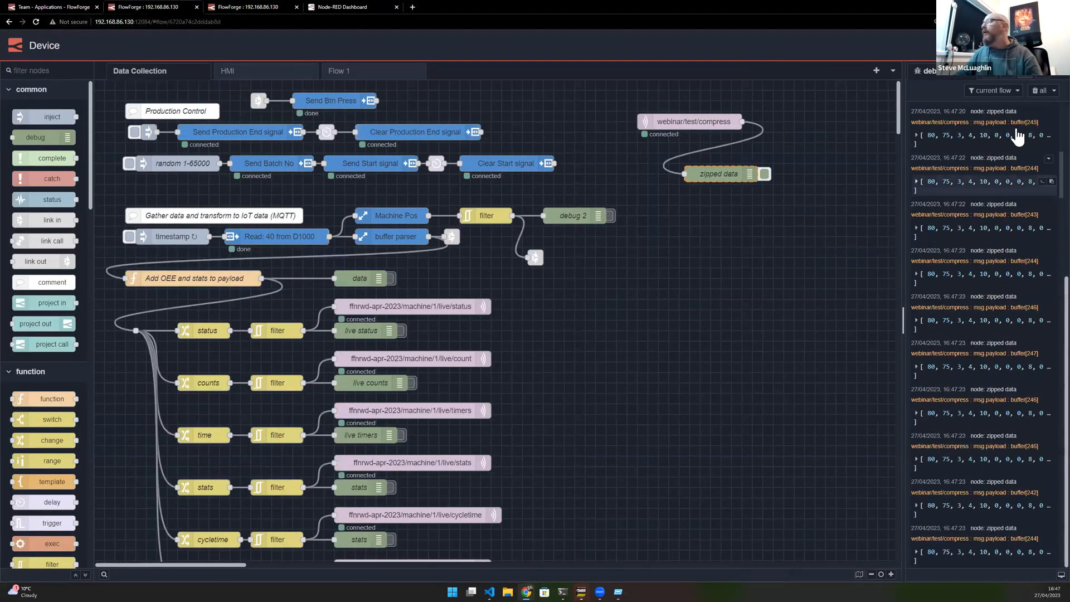
pyautogui.click(1040, 91)
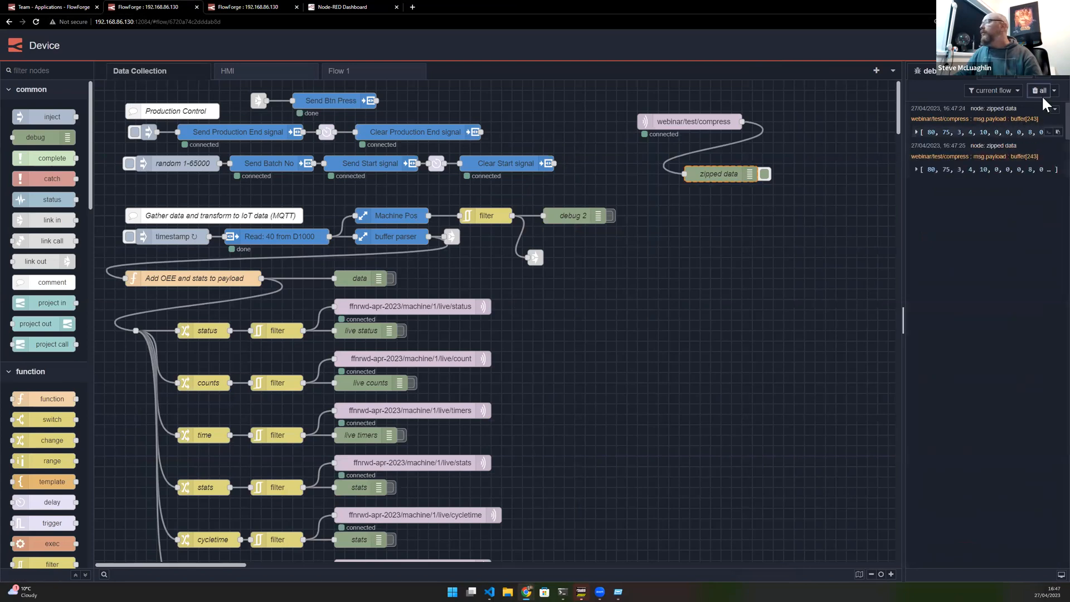
# - Deactivate the zipped data debug node and view its buffered payload as a string in the debug pane
pyautogui.click(764, 173)
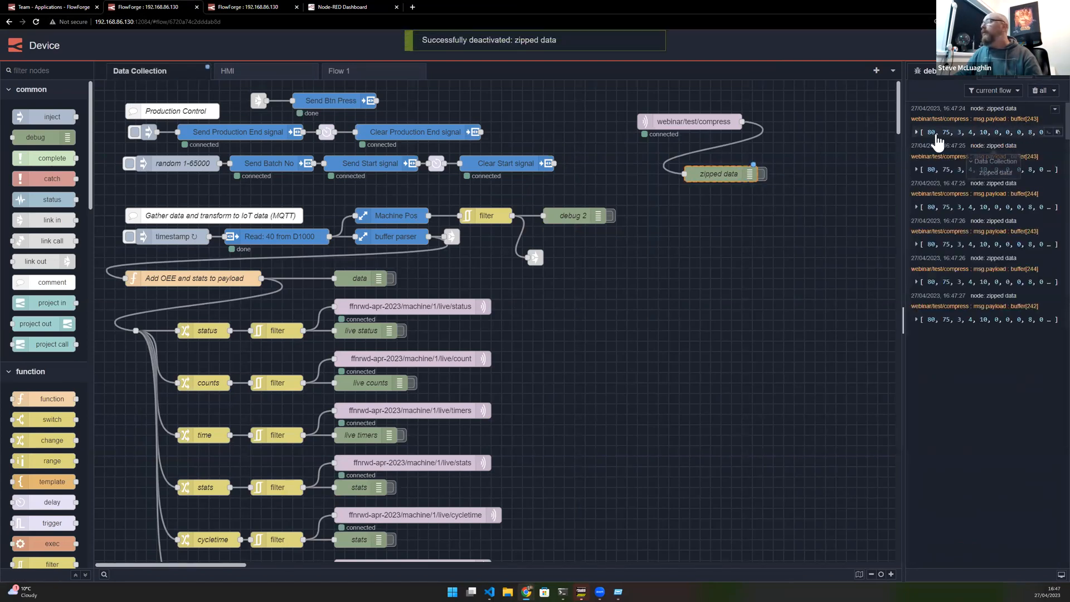
pyautogui.click(969, 133)
pyautogui.click(971, 132)
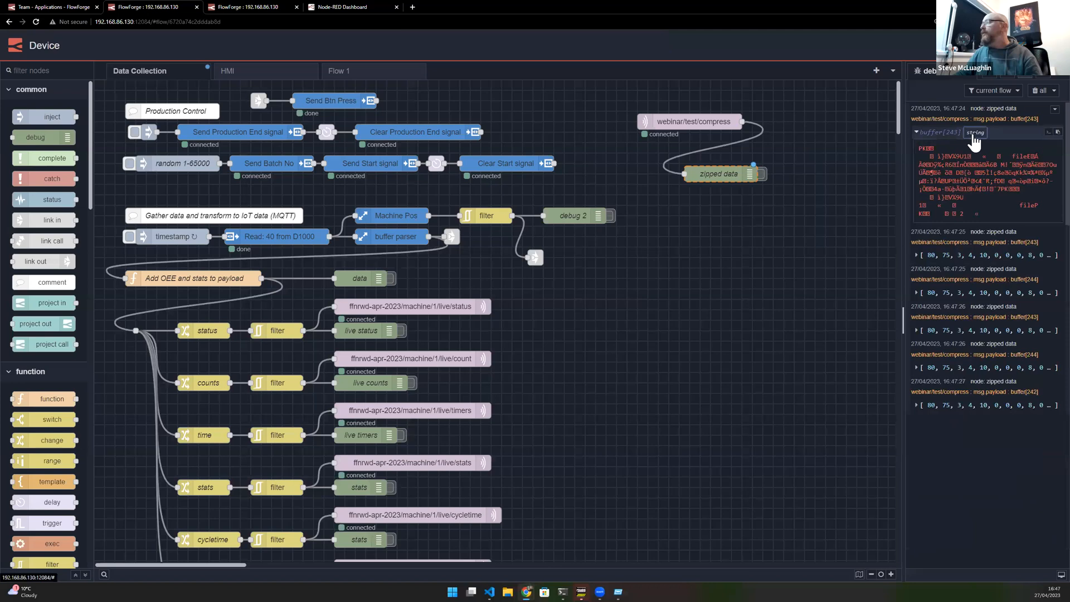
# - Add a zip node wired after the webinar/test/compress MQTT input and set its mode to Decompress
pyautogui.moveTo(745, 121); pyautogui.dragTo(660, 241)
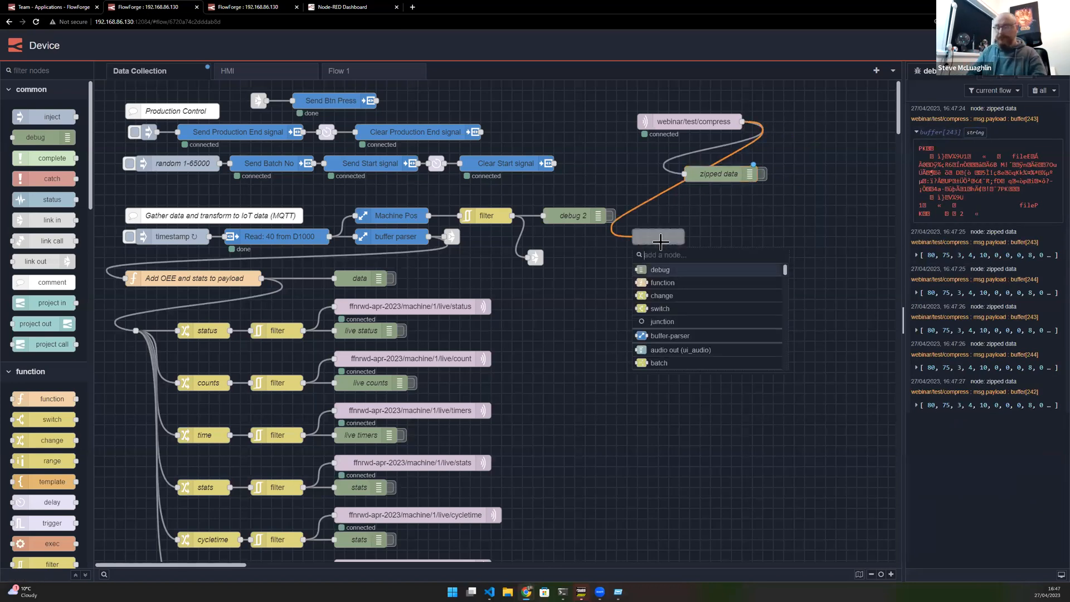
pyautogui.write('zip')
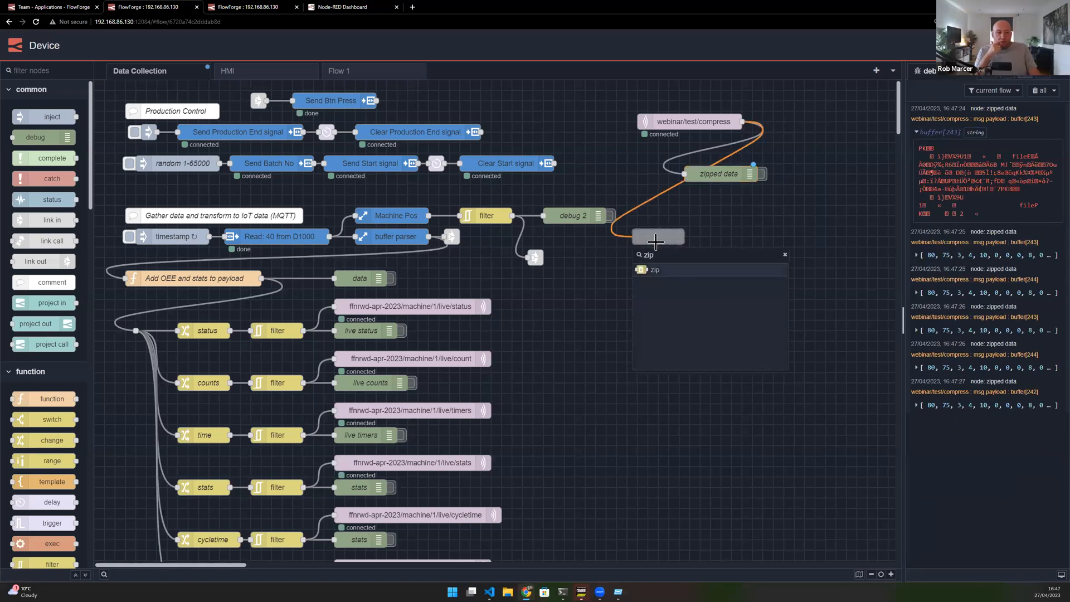
pyautogui.click(648, 270)
pyautogui.moveTo(679, 235); pyautogui.dragTo(706, 209)
pyautogui.doubleClick(706, 209)
pyautogui.click(741, 146)
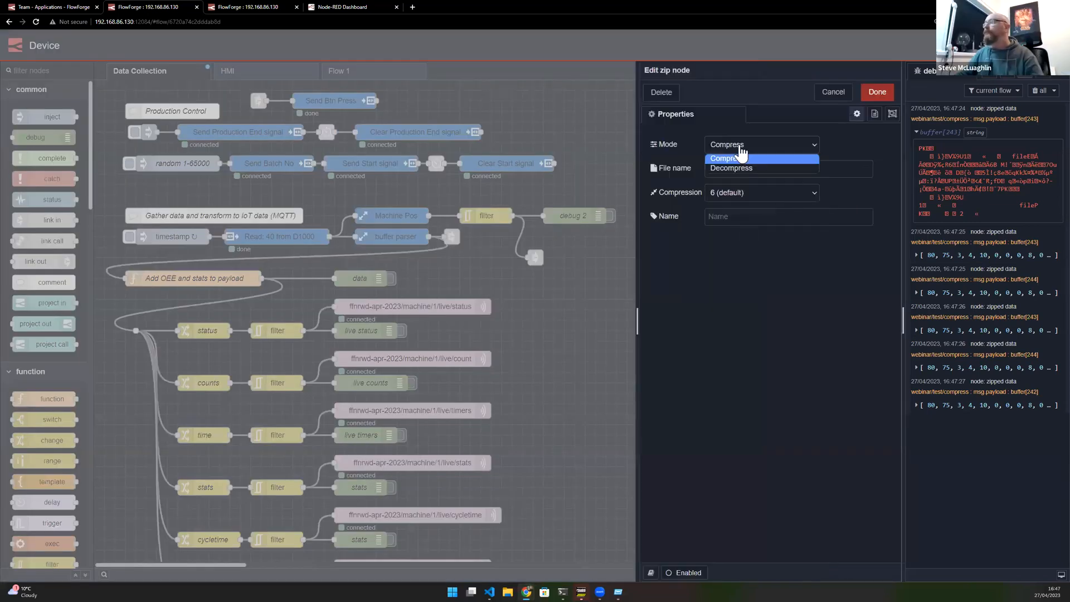
pyautogui.click(737, 166)
pyautogui.click(877, 92)
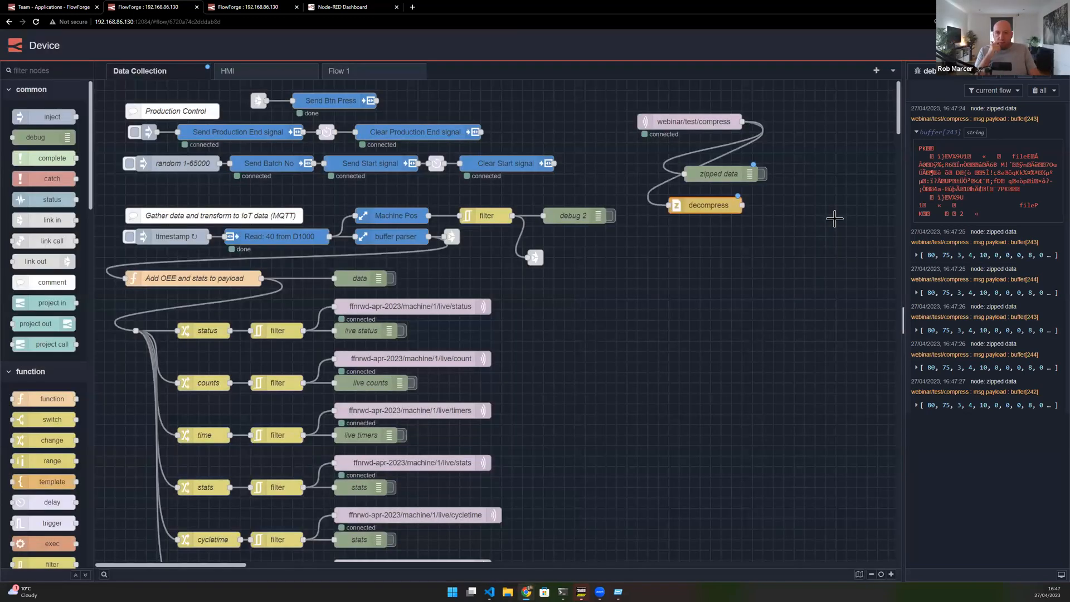
# - Paste a copy of the zipped data debug node below and wire it to the decompress node's output
pyautogui.hotkey('ctrl', 'v')
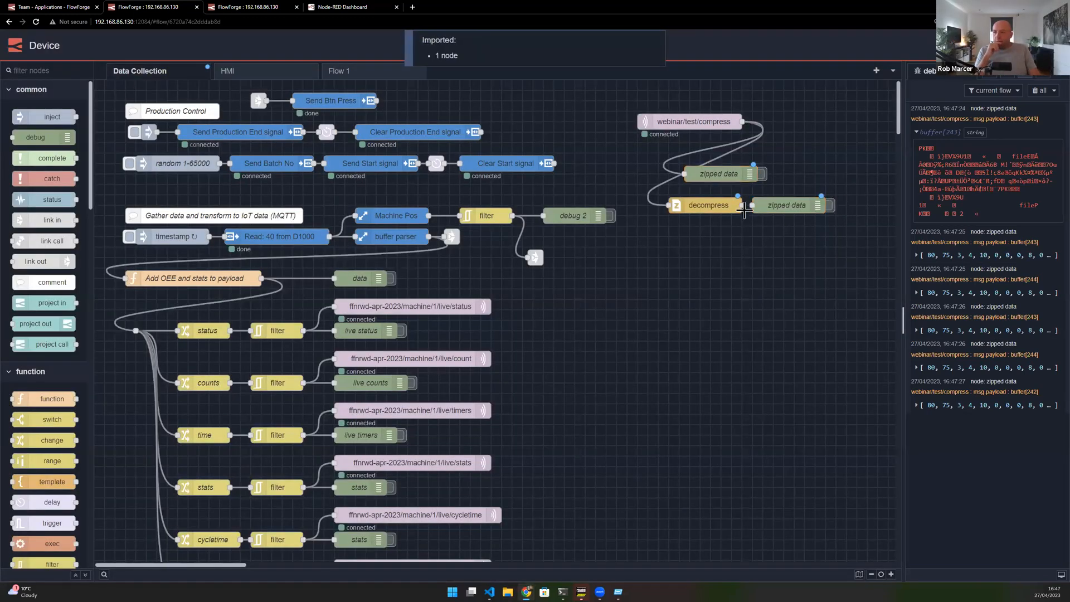
pyautogui.click(740, 205)
pyautogui.click(830, 209)
pyautogui.moveTo(801, 206); pyautogui.dragTo(800, 237)
pyautogui.moveTo(748, 300); pyautogui.dragTo(717, 320)
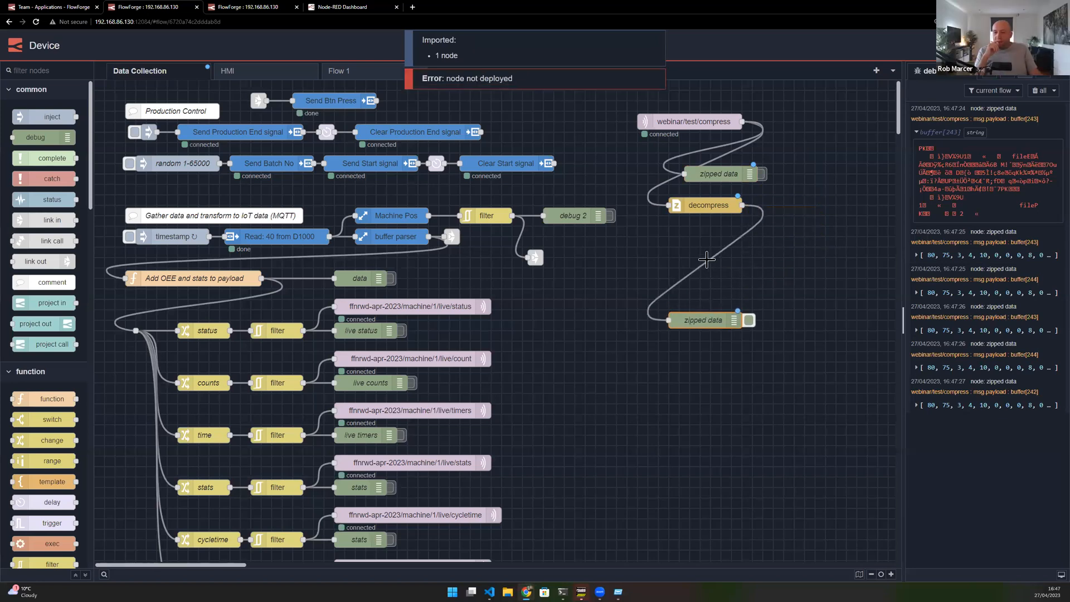
pyautogui.click(709, 261)
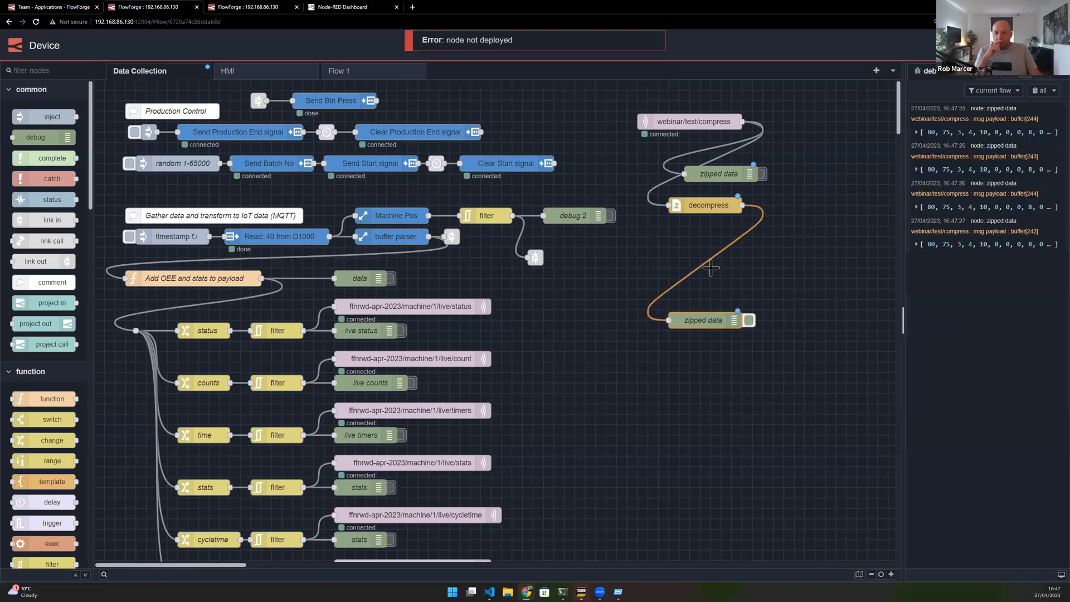
pyautogui.click(712, 271)
pyautogui.click(708, 263)
pyautogui.keyDown('ctrl'); pyautogui.click(708, 263); pyautogui.keyUp('ctrl')
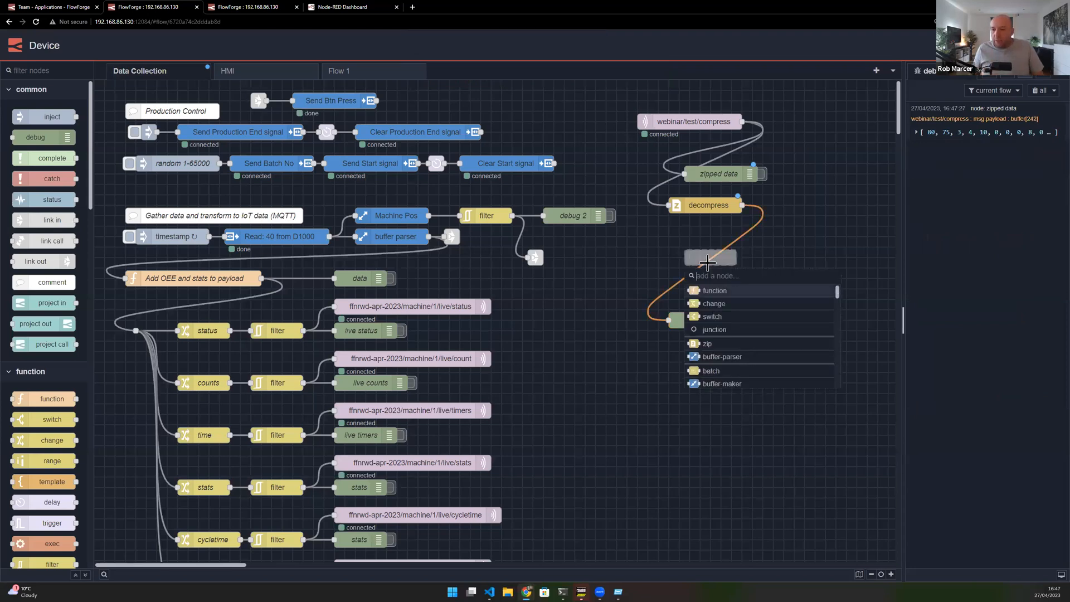
pyautogui.write('zip')
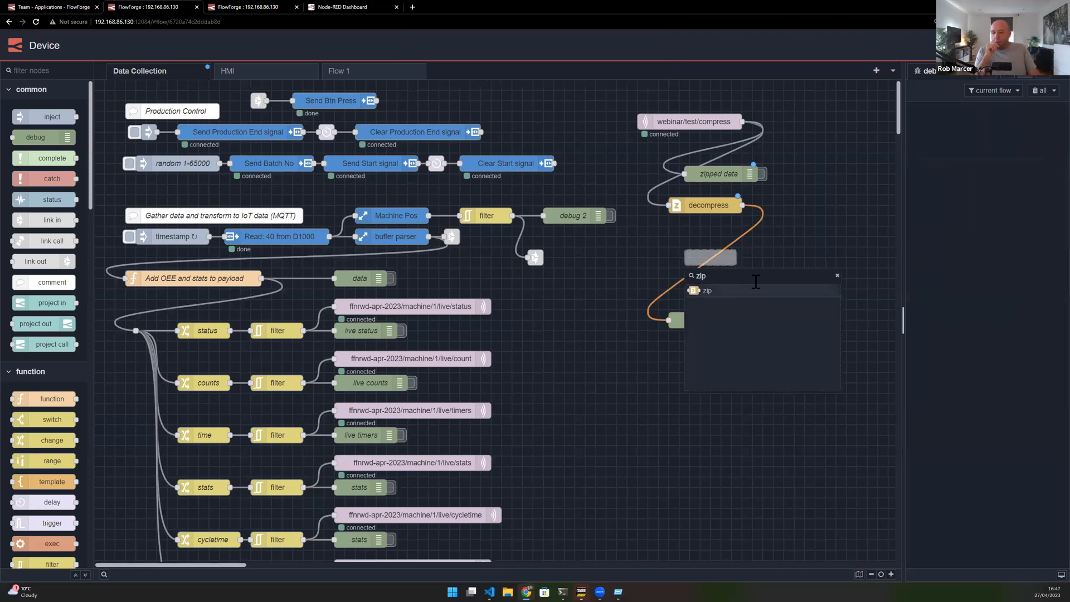
pyautogui.click(718, 291)
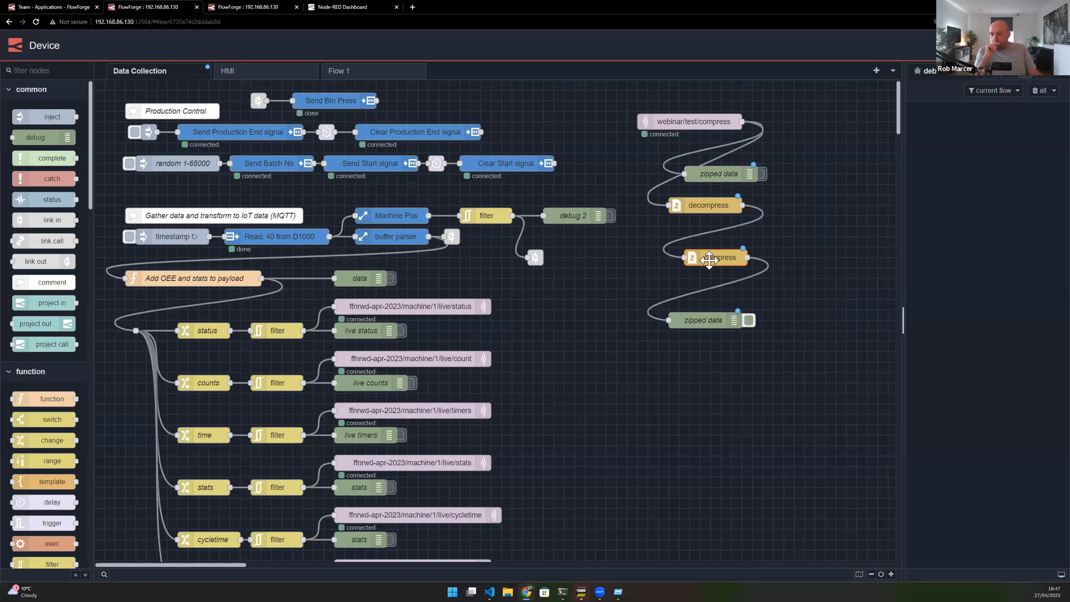
pyautogui.press('Delete')
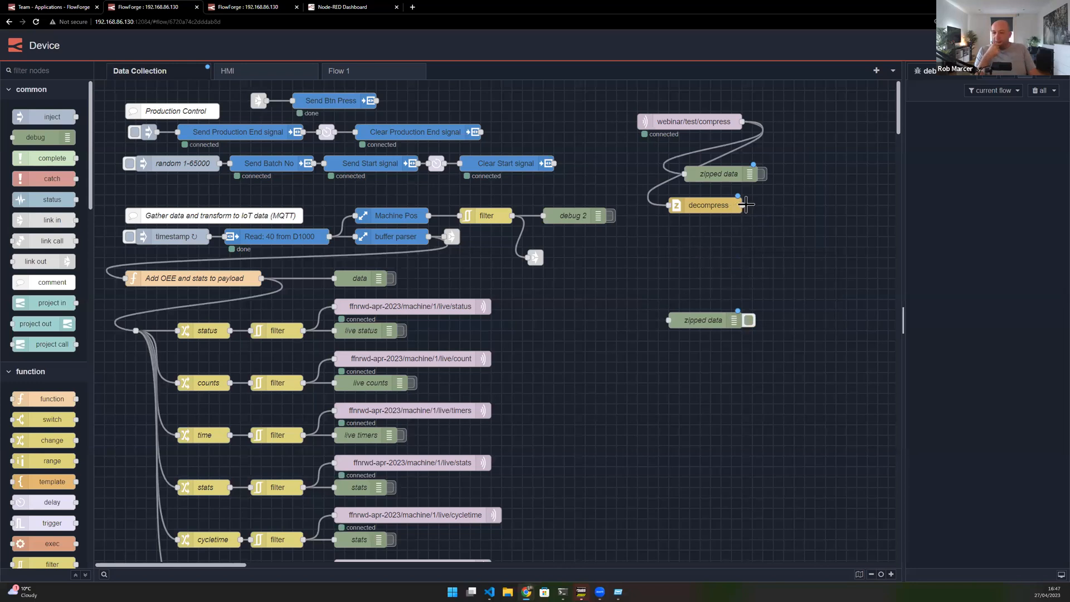
# - Add a json node after the decompress node, wire it to the lower zipped data debug node, and deploy
pyautogui.moveTo(742, 205); pyautogui.dragTo(677, 267)
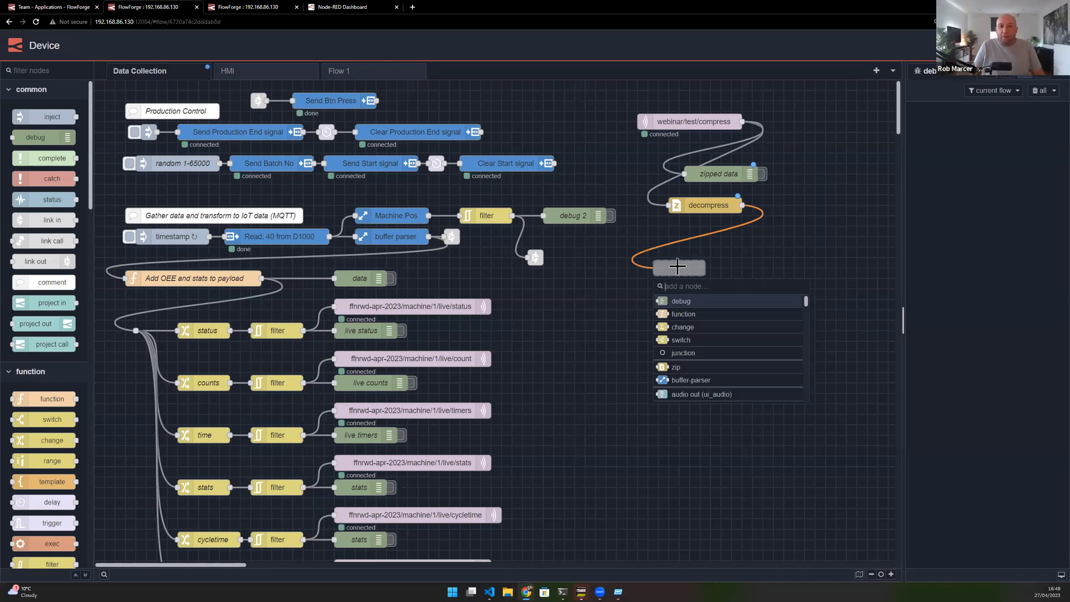
pyautogui.write('json')
pyautogui.click(663, 301)
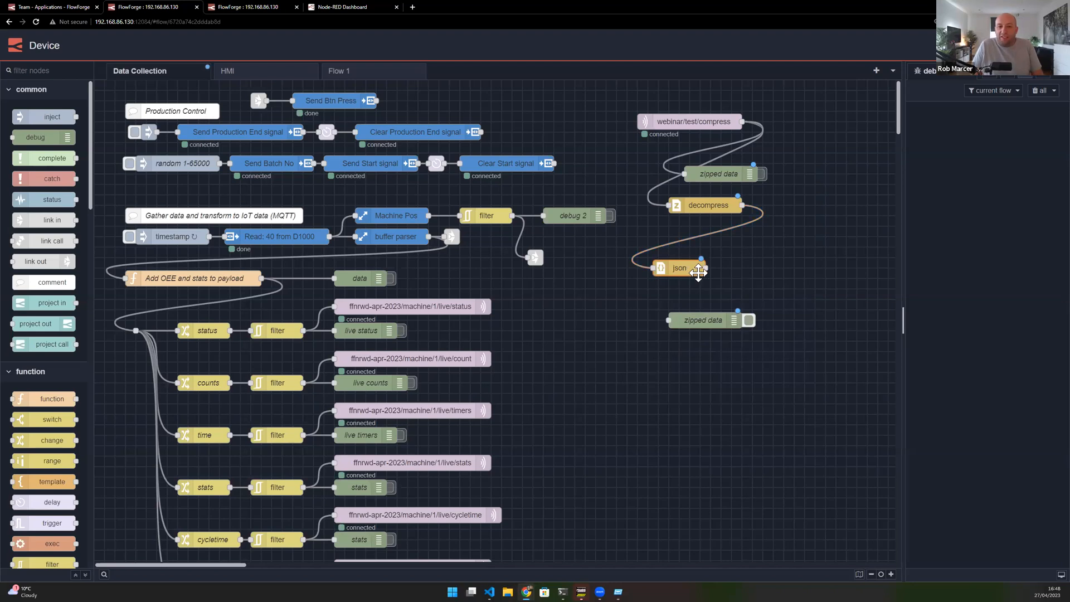
pyautogui.moveTo(704, 268); pyautogui.dragTo(668, 320)
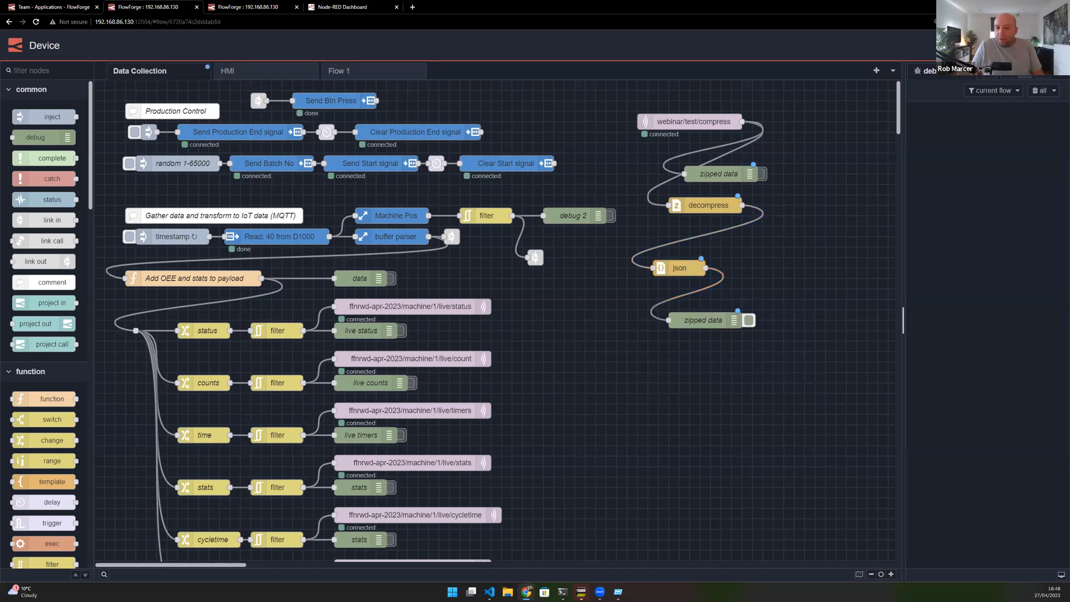
pyautogui.hotkey('ctrl', 'd')
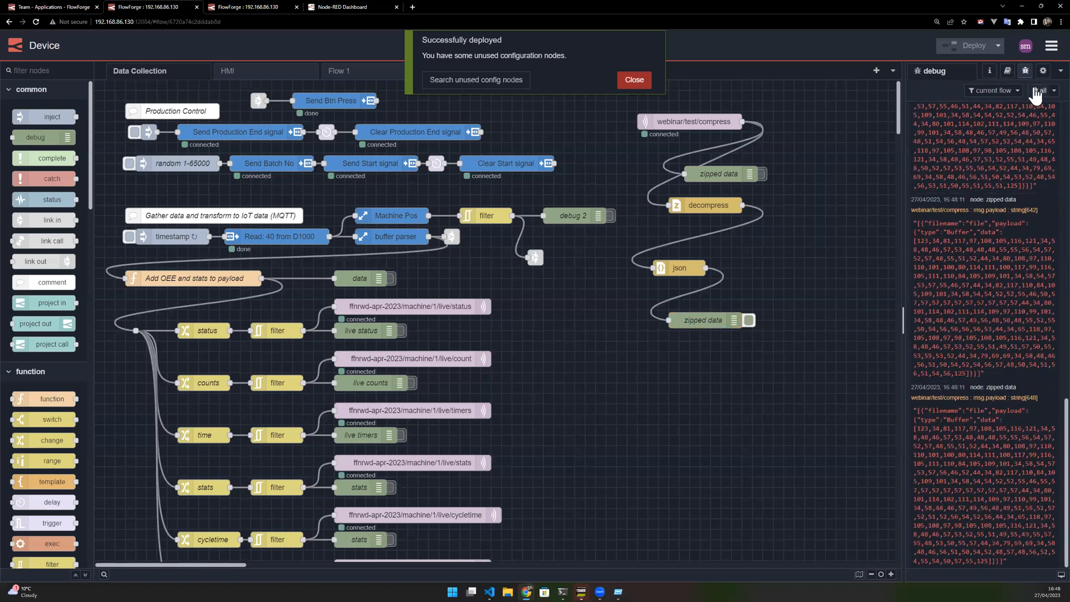
# - Clear the debug messages and deactivate the lower zipped data debug node
pyautogui.click(633, 85)
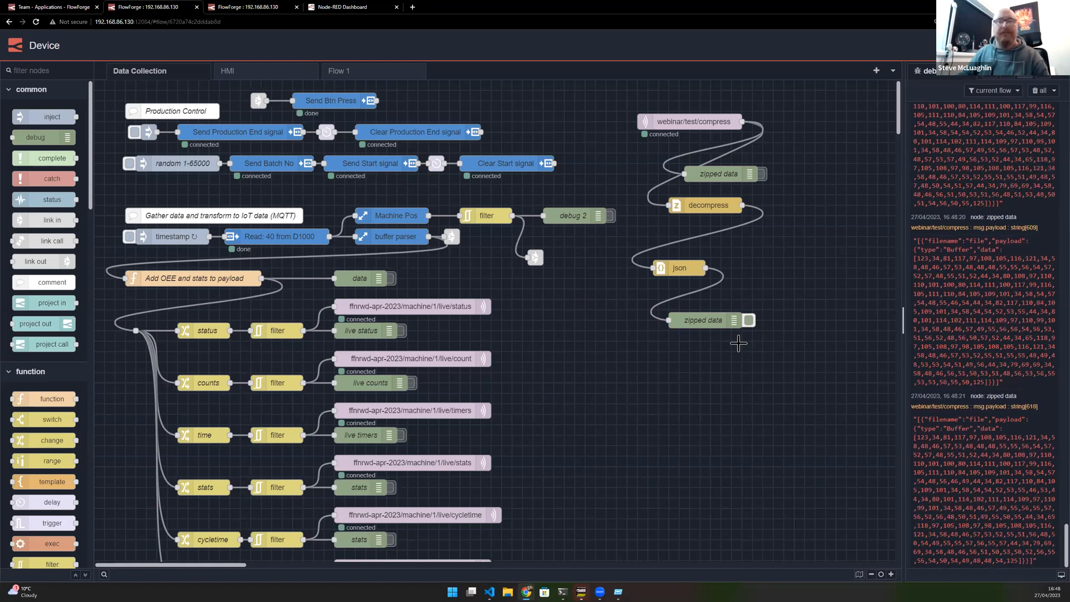
pyautogui.click(1035, 90)
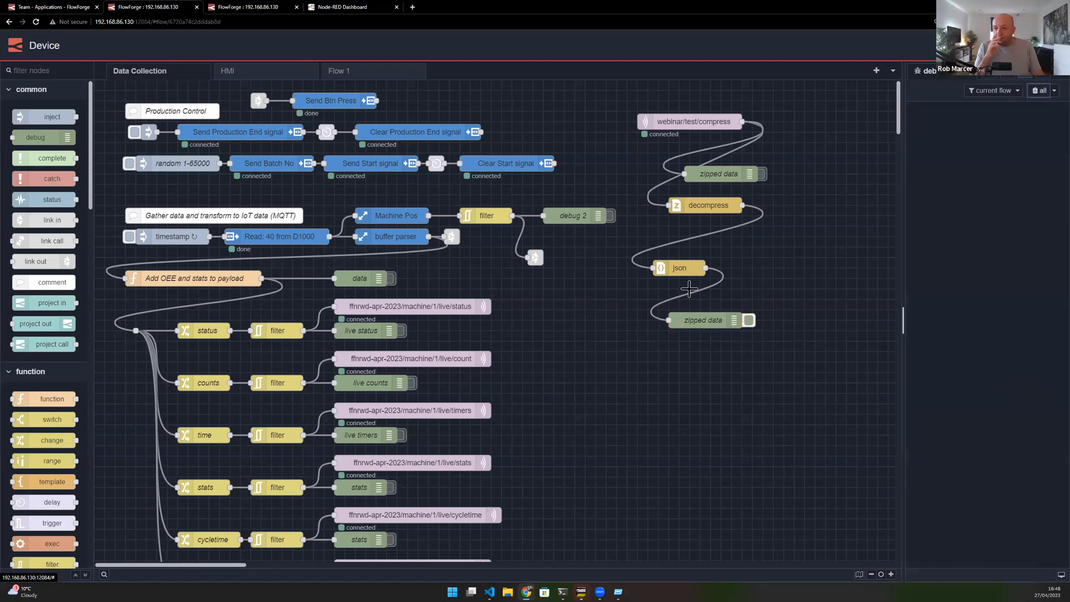
pyautogui.click(747, 320)
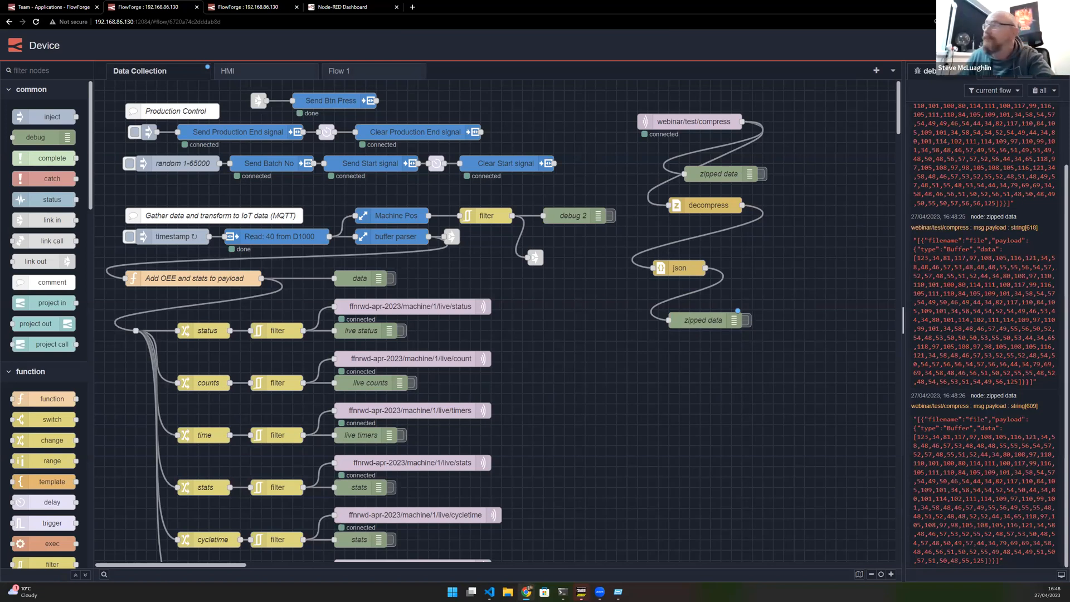
# - Delete all the compression test nodes from the Device instance's flow
pyautogui.moveTo(765, 300); pyautogui.dragTo(776, 334)
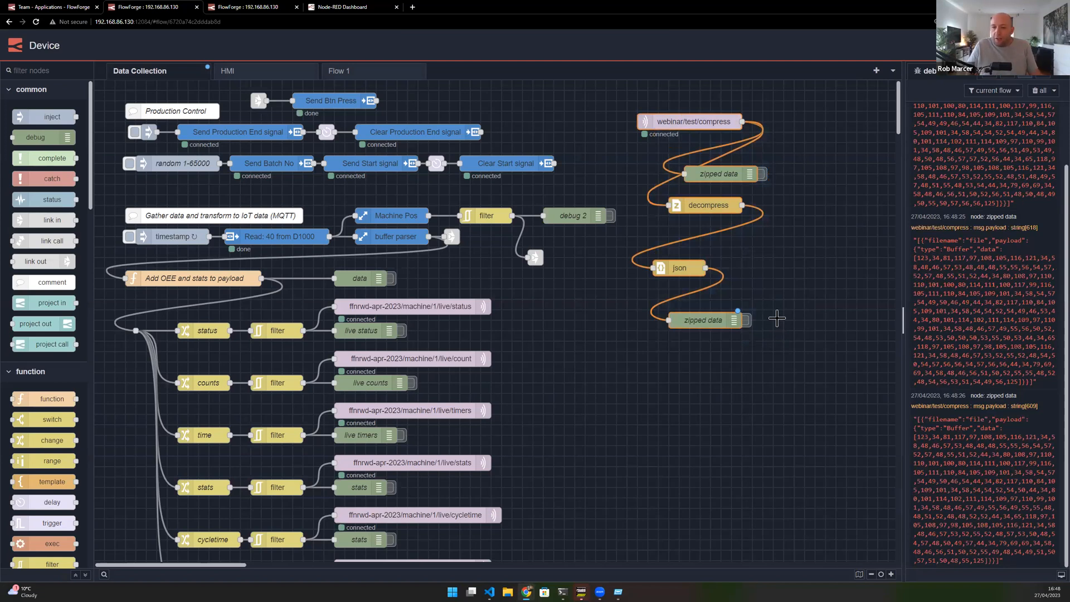
pyautogui.press('Delete')
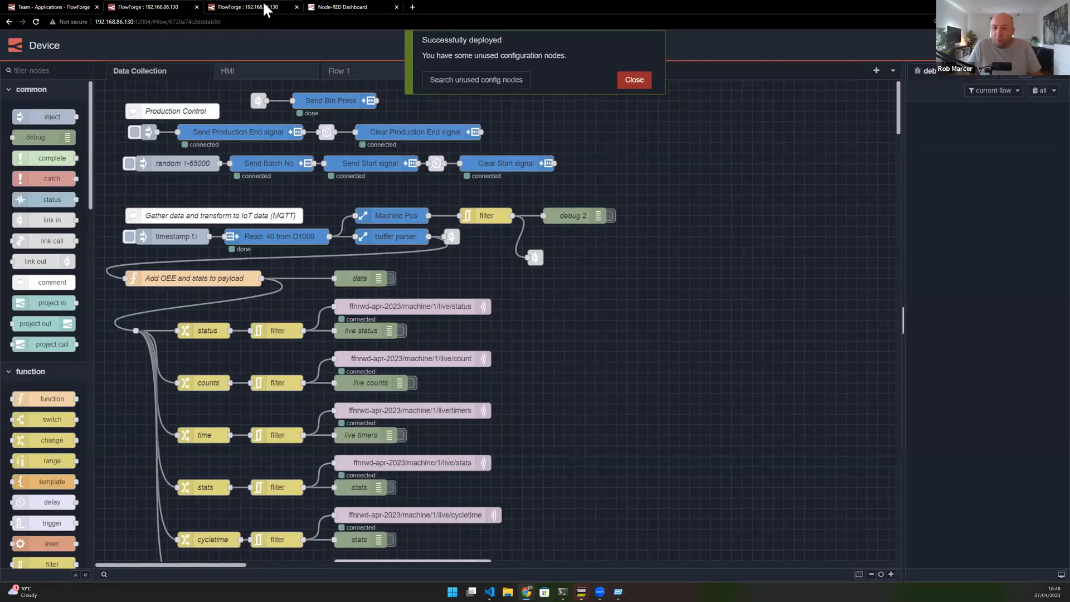
# - On the Dashboard instance, delete the compress, json, mqtt out and debug 10 nodes, then deploy
pyautogui.click(264, 5)
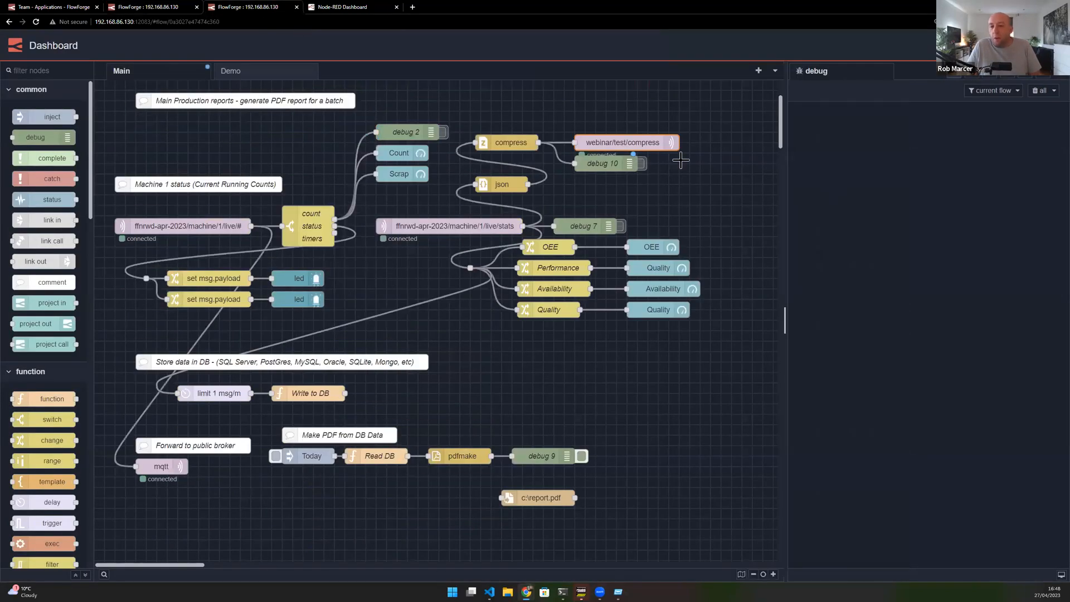
pyautogui.moveTo(494, 119); pyautogui.dragTo(700, 191)
pyautogui.press('Delete')
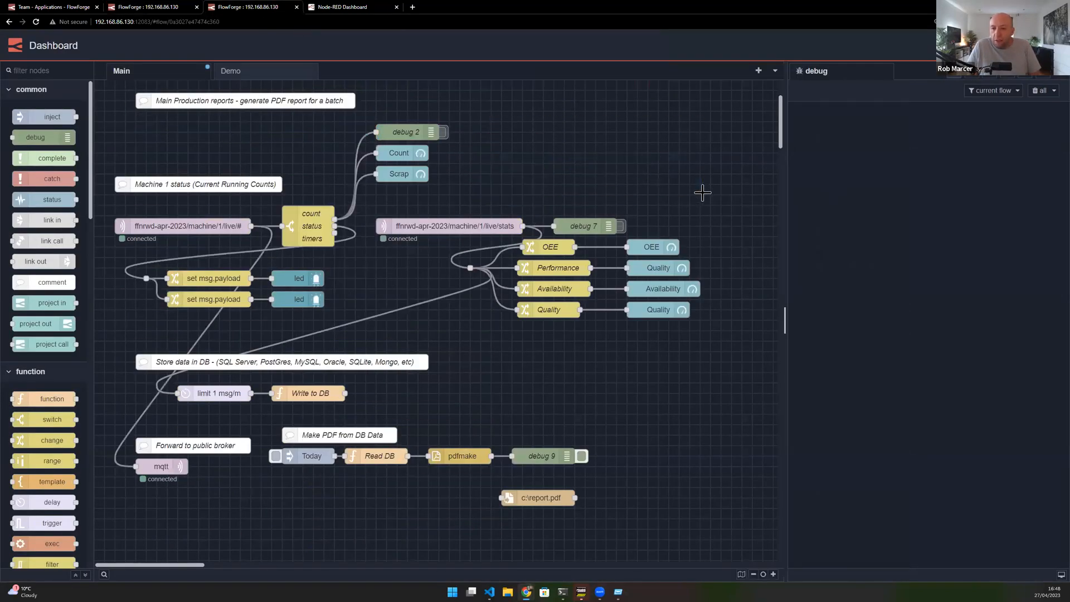
pyautogui.click(967, 46)
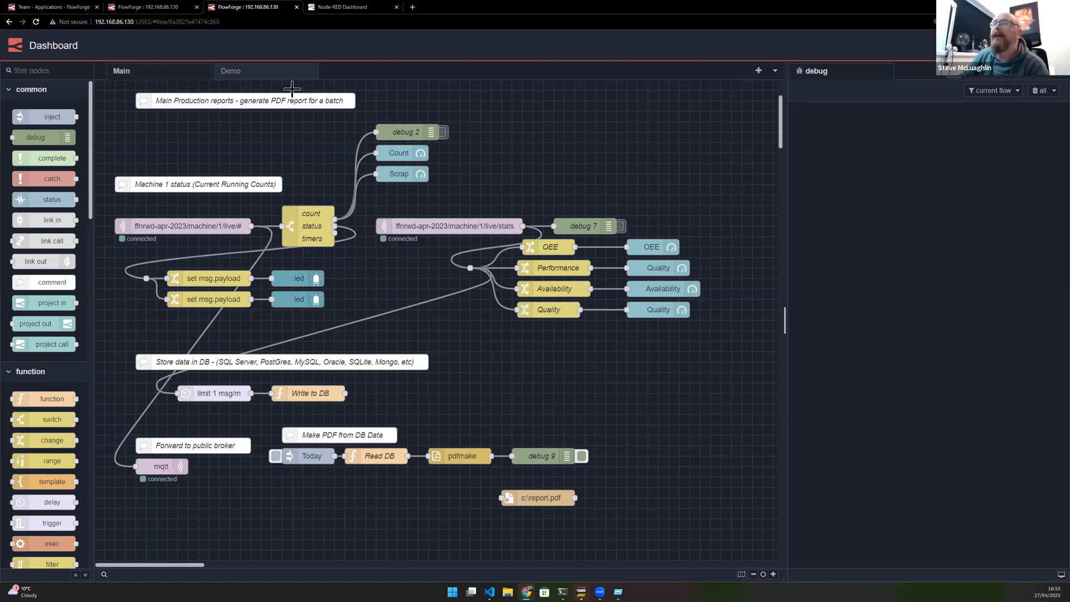
# - Move the main production reports comment down slightly and group the Machine 1 status section's nodes
pyautogui.moveTo(202, 103); pyautogui.dragTo(193, 123)
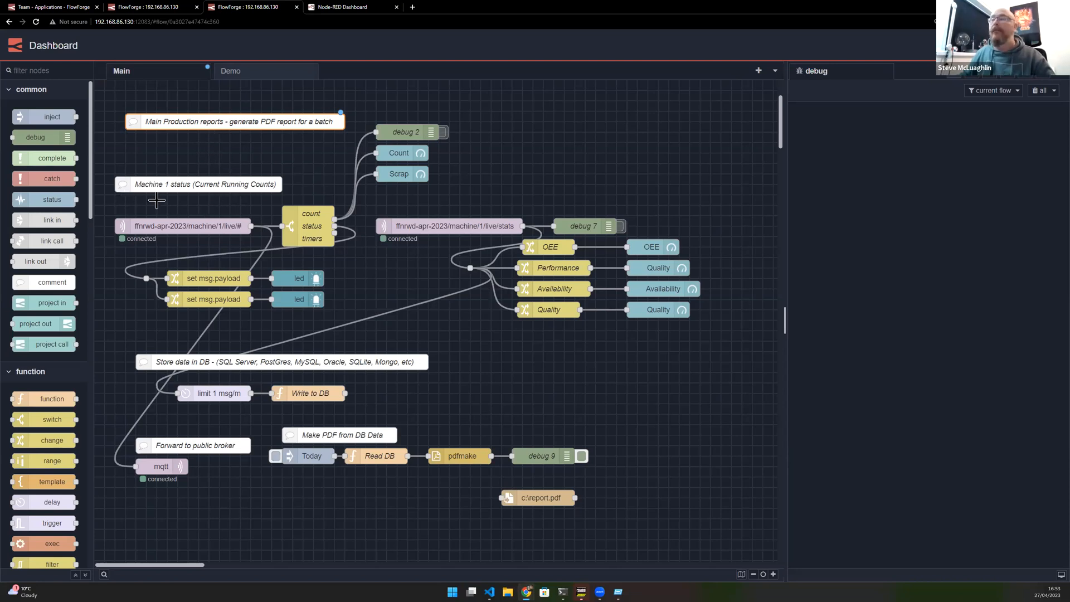
pyautogui.moveTo(104, 163); pyautogui.dragTo(351, 315)
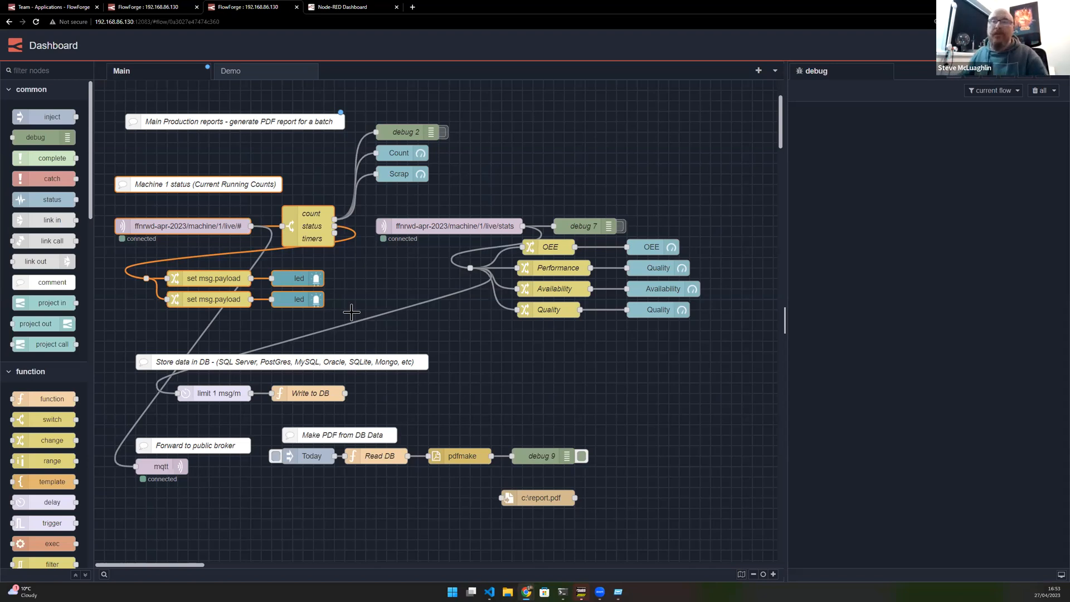
pyautogui.hotkey('ctrl', 'shift', 'g')
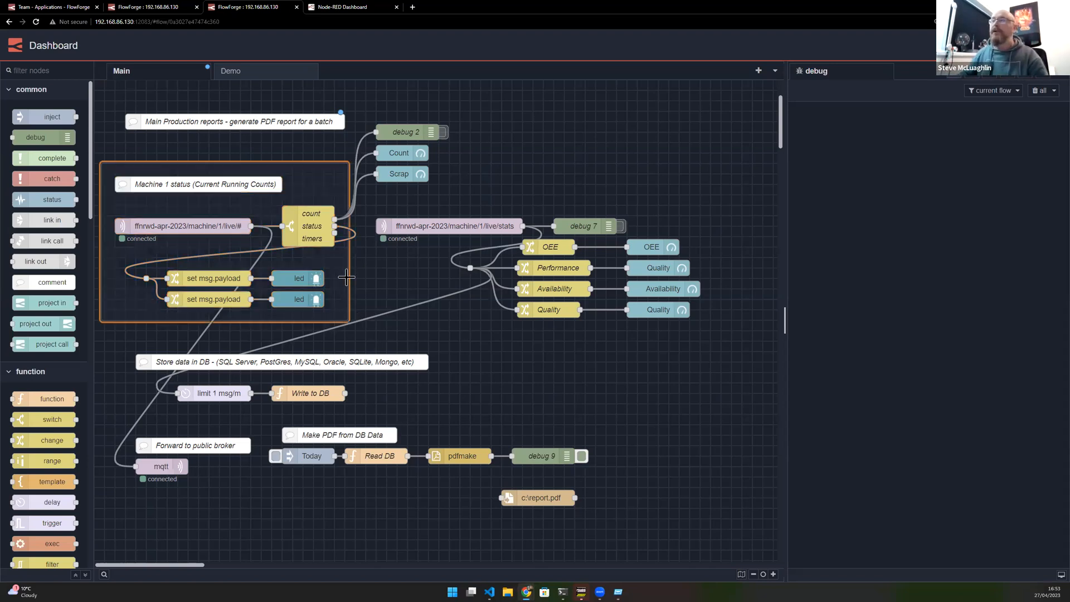
# - Name the new group Production Data and give it a light green fill
pyautogui.doubleClick(306, 162)
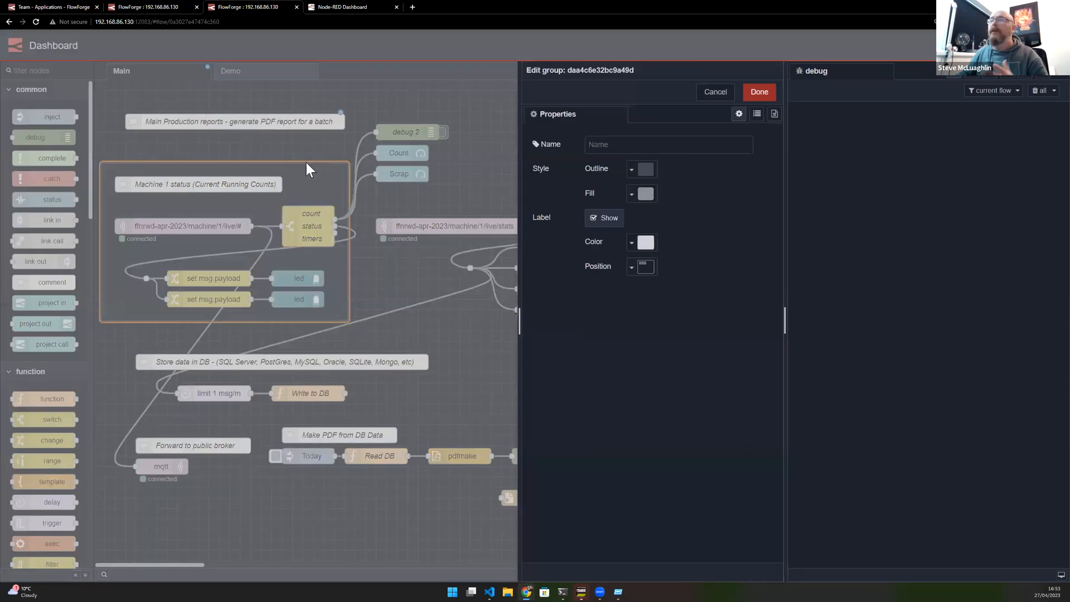
pyautogui.click(613, 146)
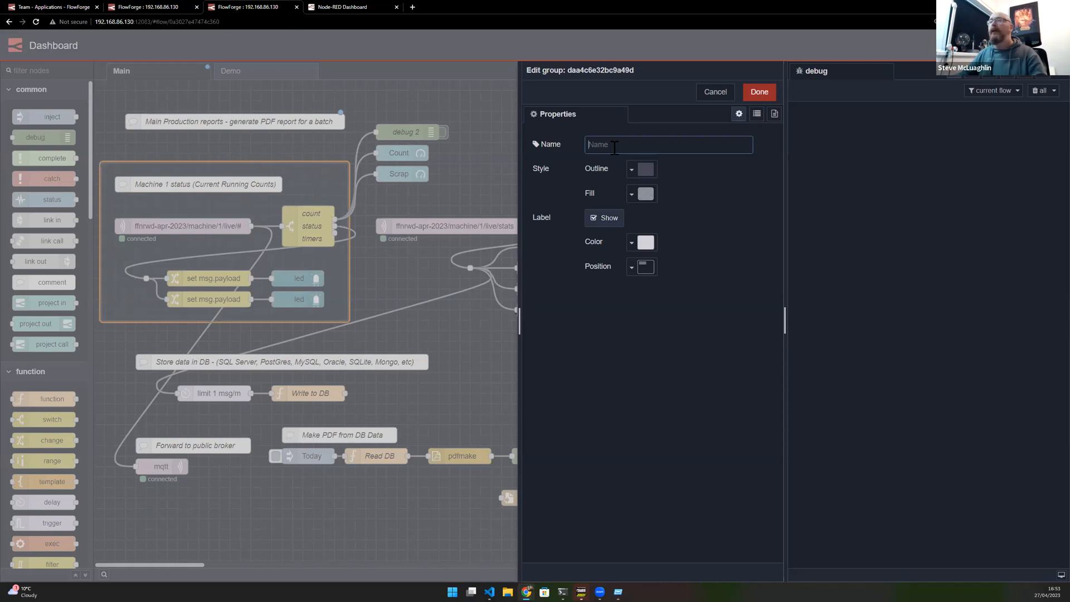
pyautogui.click(645, 193)
pyautogui.click(667, 238)
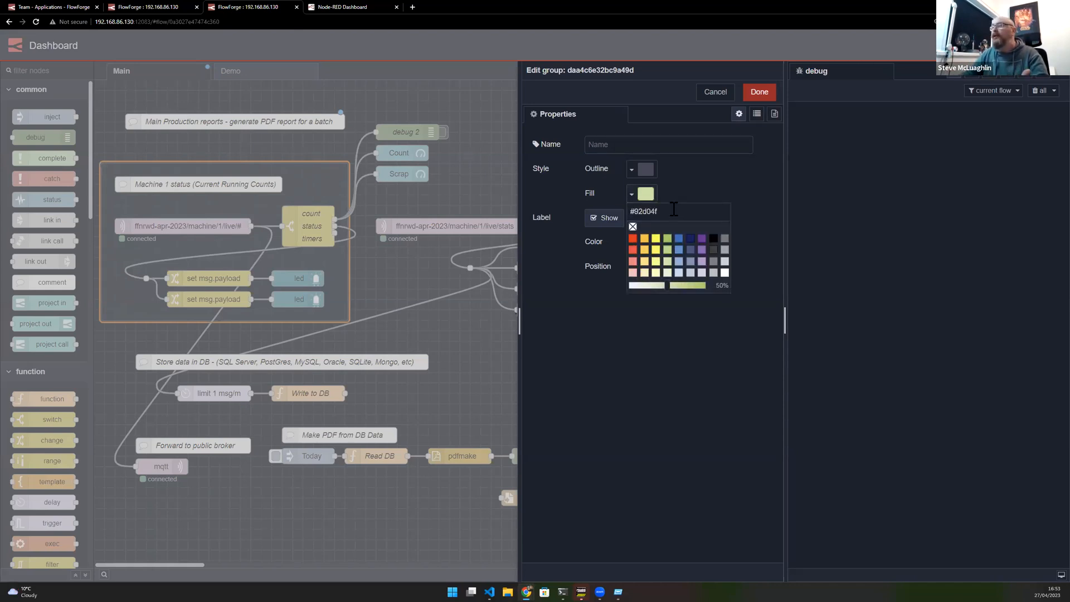
pyautogui.click(690, 172)
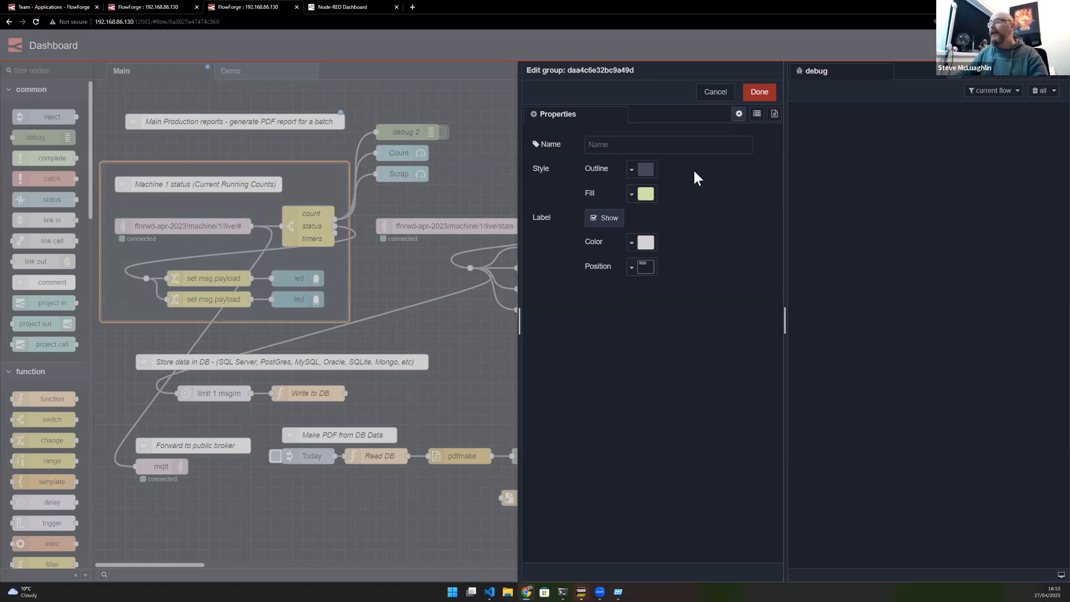
pyautogui.click(595, 145)
pyautogui.write('Production Data')
pyautogui.click(756, 92)
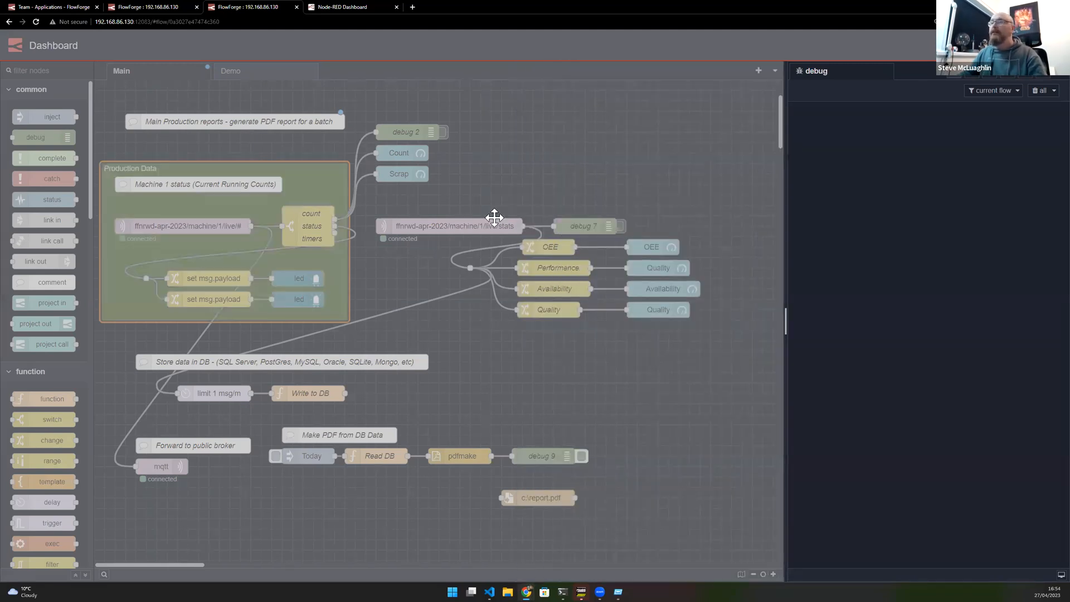
# - Group the OEE calculation nodes and gauges, name the group OEE Monitoring and give it a lavender fill
pyautogui.moveTo(496, 184); pyautogui.dragTo(705, 340)
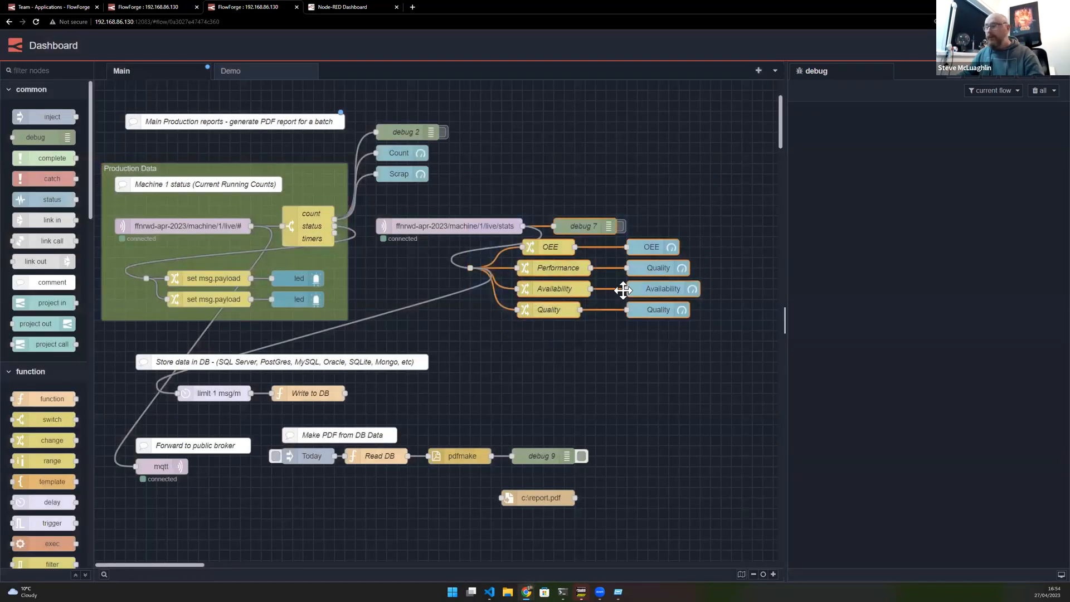
pyautogui.hotkey('ctrl', 'g')
pyautogui.doubleClick(547, 246)
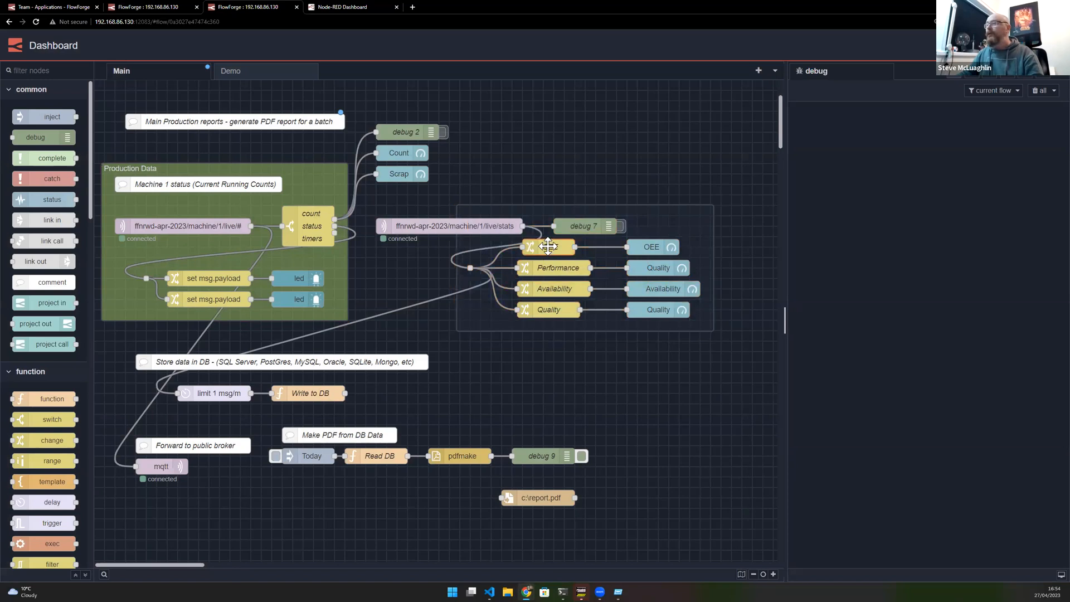
pyautogui.press('Escape')
pyautogui.doubleClick(502, 207)
pyautogui.click(634, 196)
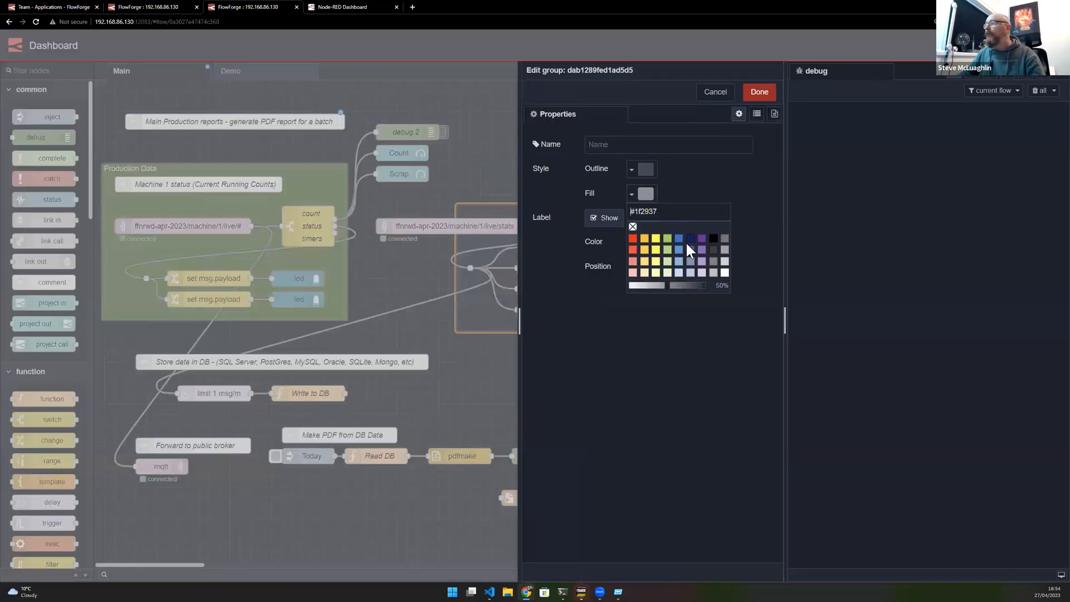
pyautogui.click(703, 270)
pyautogui.click(712, 175)
pyautogui.click(634, 145)
pyautogui.write('OEE')
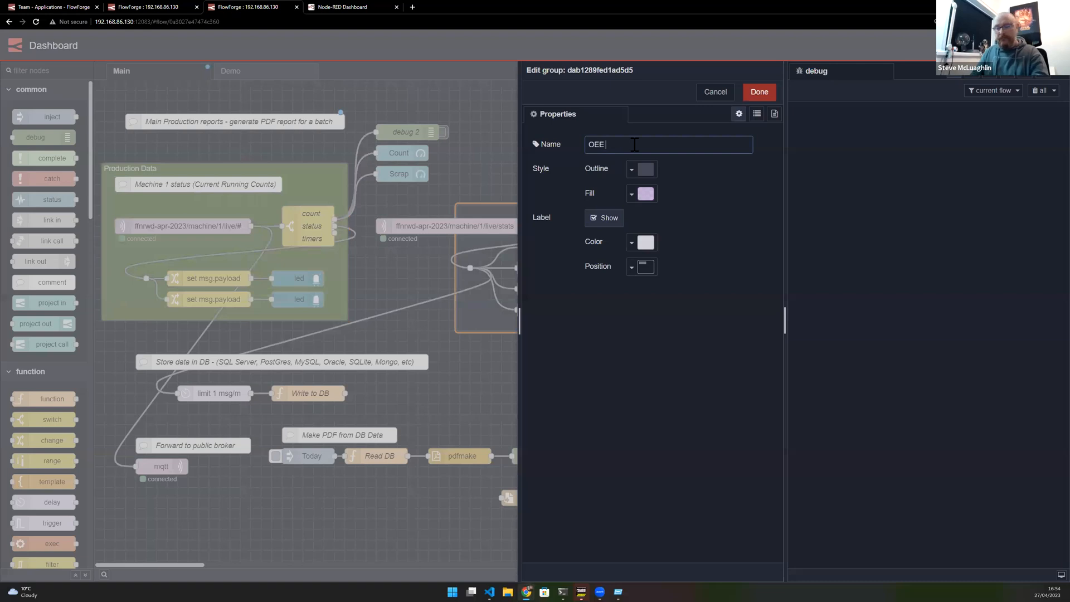
pyautogui.write(' Monitoring')
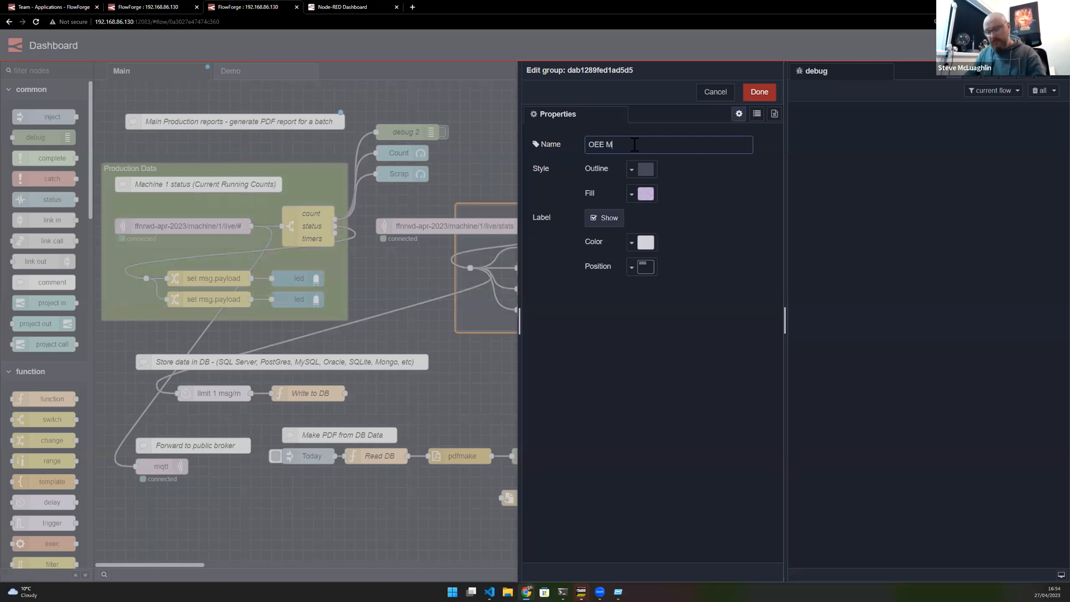
pyautogui.click(759, 92)
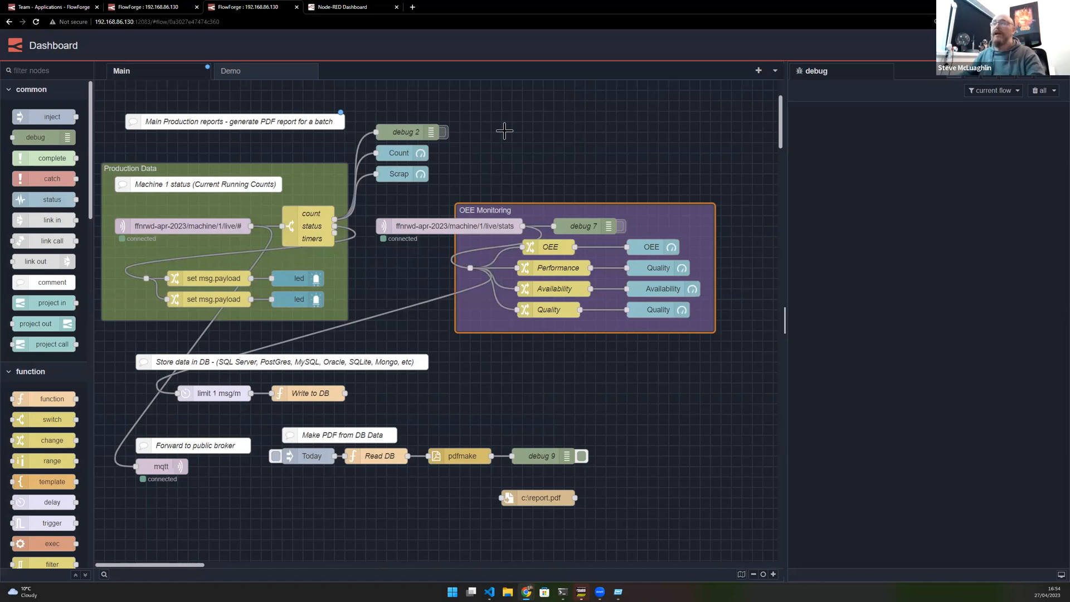
# - Add a link call, a link in and a link out node, and wire the link in to the link out
pyautogui.click(563, 338)
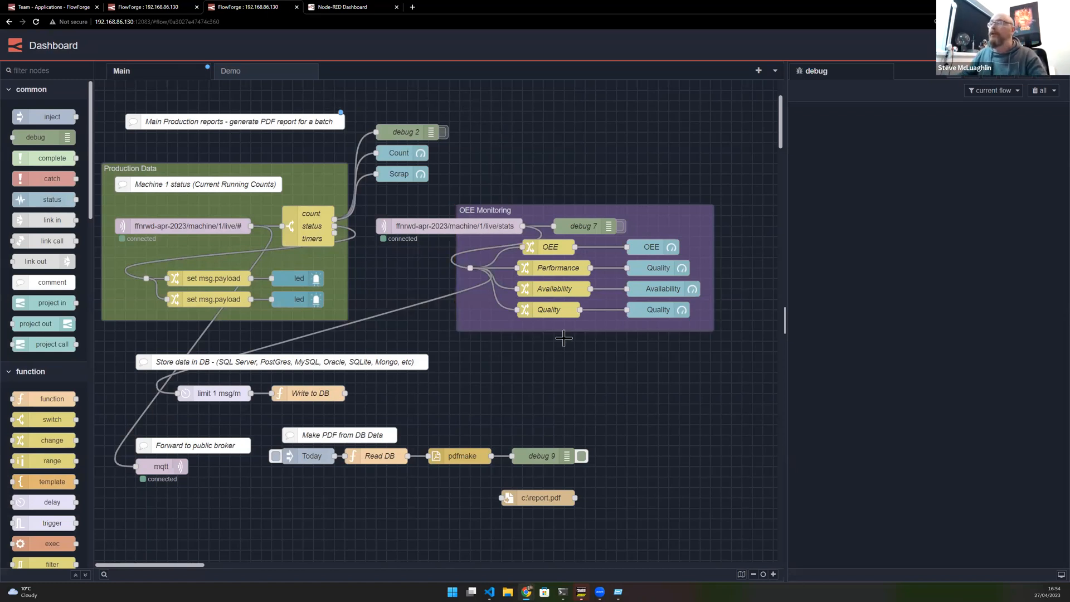
pyautogui.keyDown('ctrl'); pyautogui.click(540, 368); pyautogui.keyUp('ctrl')
pyautogui.write('link')
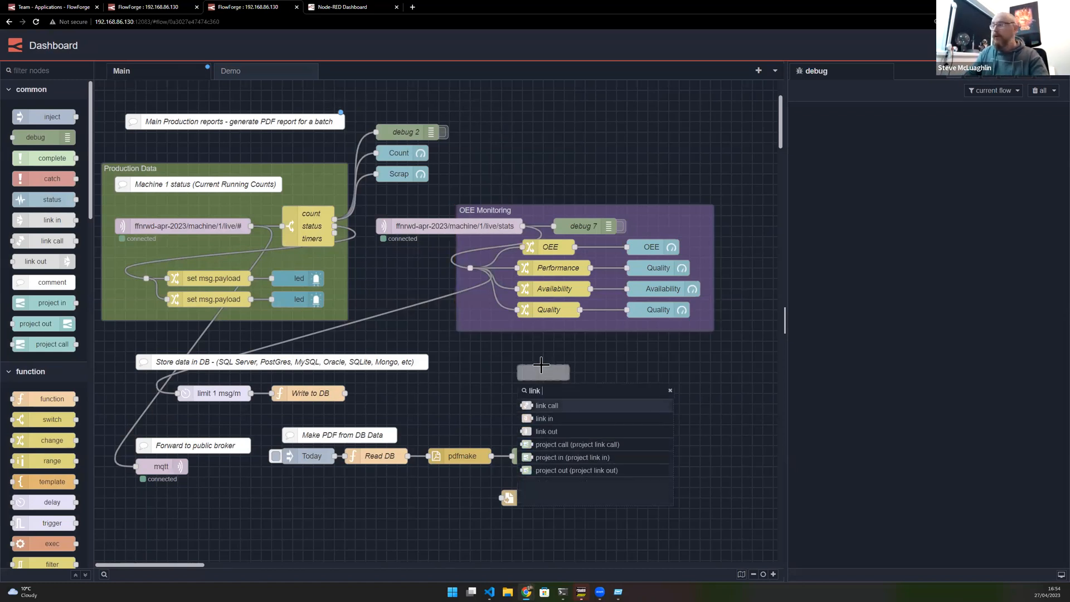
pyautogui.write('c')
pyautogui.press('Return')
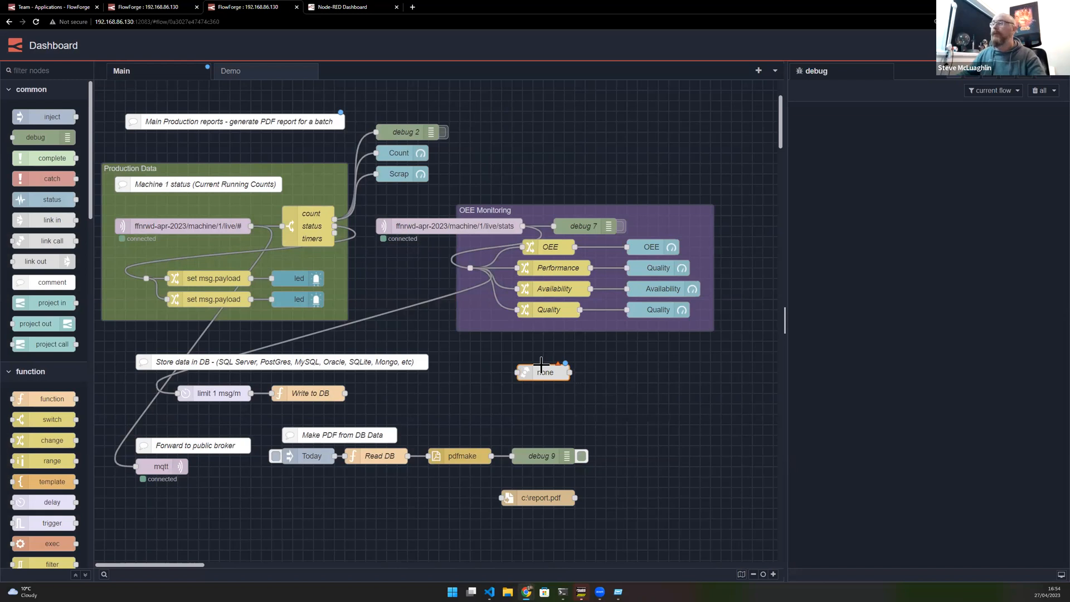
pyautogui.keyDown('ctrl'); pyautogui.click(534, 410); pyautogui.keyUp('ctrl')
pyautogui.write('link')
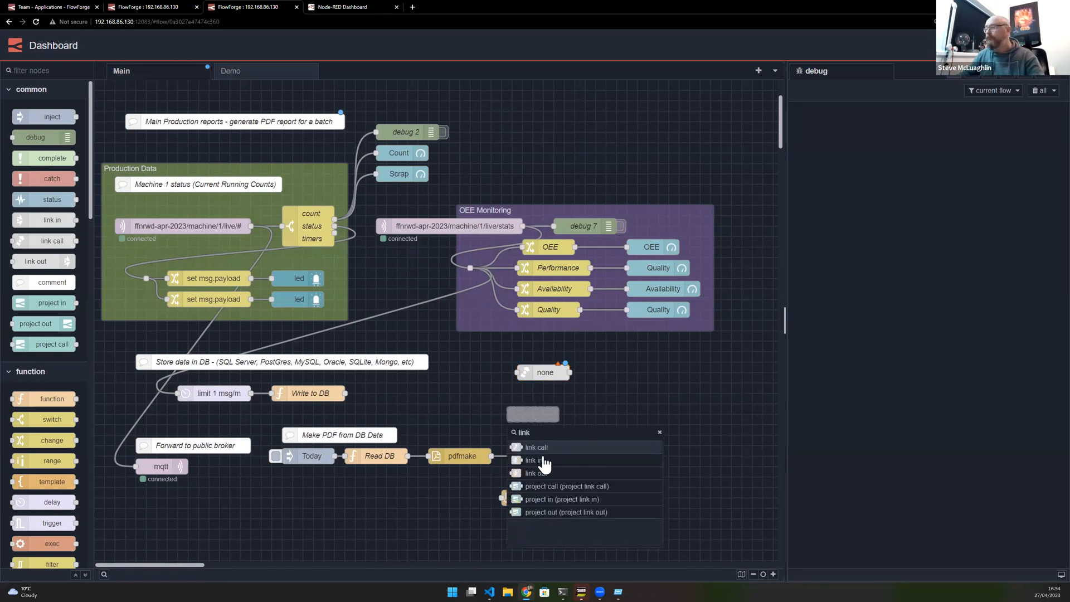
pyautogui.click(543, 460)
pyautogui.keyDown('ctrl'); pyautogui.click(565, 414); pyautogui.keyUp('ctrl')
pyautogui.write('link')
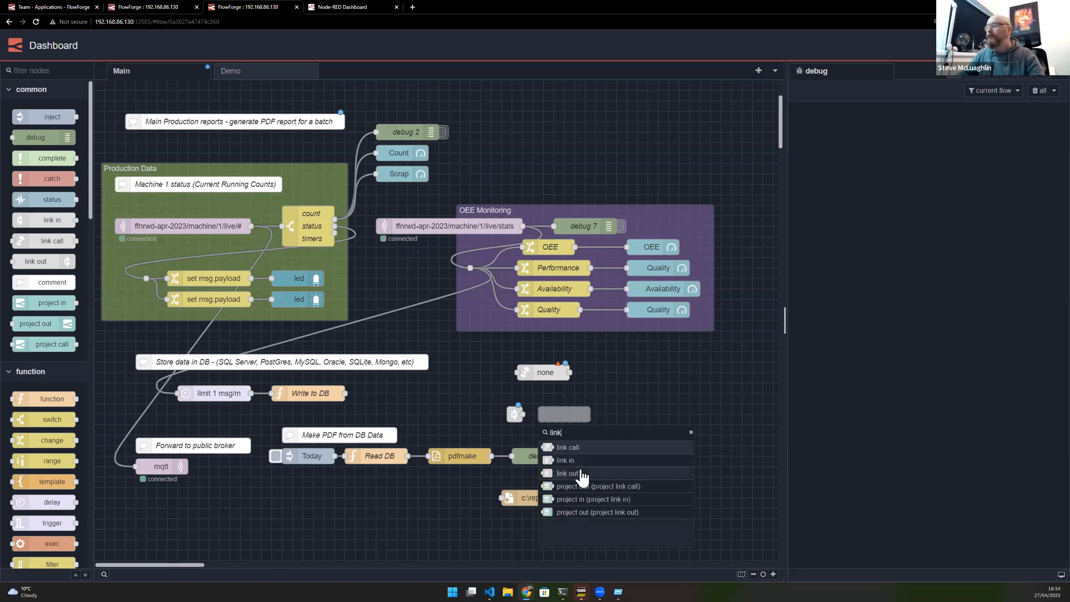
pyautogui.click(568, 473)
pyautogui.moveTo(517, 415)
pyautogui.mouseDown()
pyautogui.moveTo(463, 414)
pyautogui.moveTo(592, 414)
pyautogui.mouseUp()
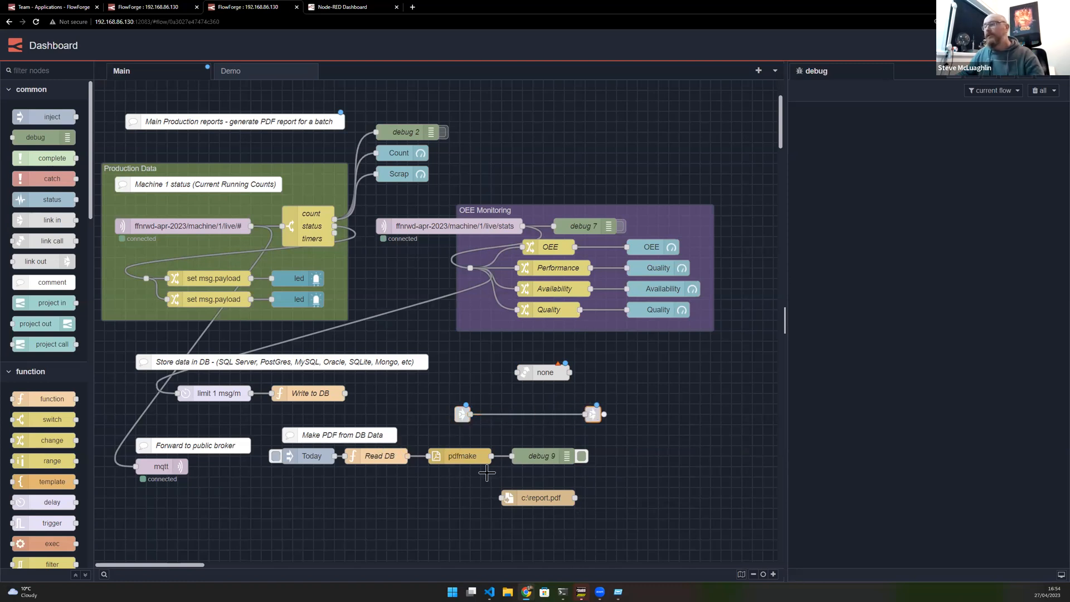
# - Copy the pdfmake node and insert it between the link in and link out nodes
pyautogui.click(476, 457)
pyautogui.hotkey('ctrl', 'c')
pyautogui.hotkey('ctrl', 'v')
pyautogui.click(525, 418)
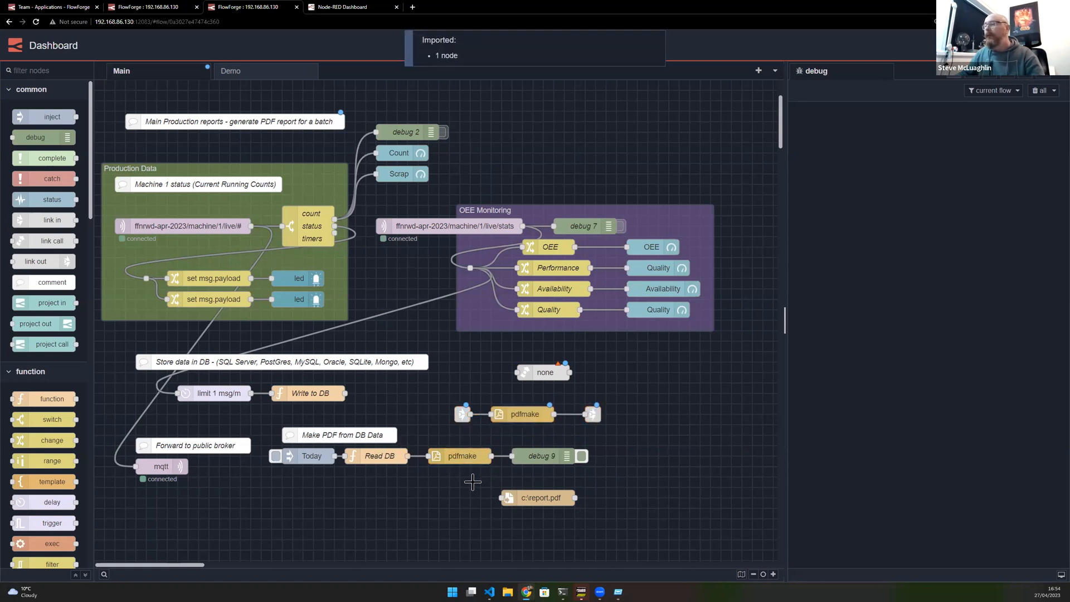
# - Add two timestamp inject nodes and wire both into the link call node
pyautogui.keyDown('ctrl'); pyautogui.click(470, 371); pyautogui.keyUp('ctrl')
pyautogui.click(478, 404)
pyautogui.moveTo(506, 372); pyautogui.dragTo(580, 372)
pyautogui.click(480, 372)
pyautogui.hotkey('ctrl', 'c')
pyautogui.hotkey('ctrl', 'v')
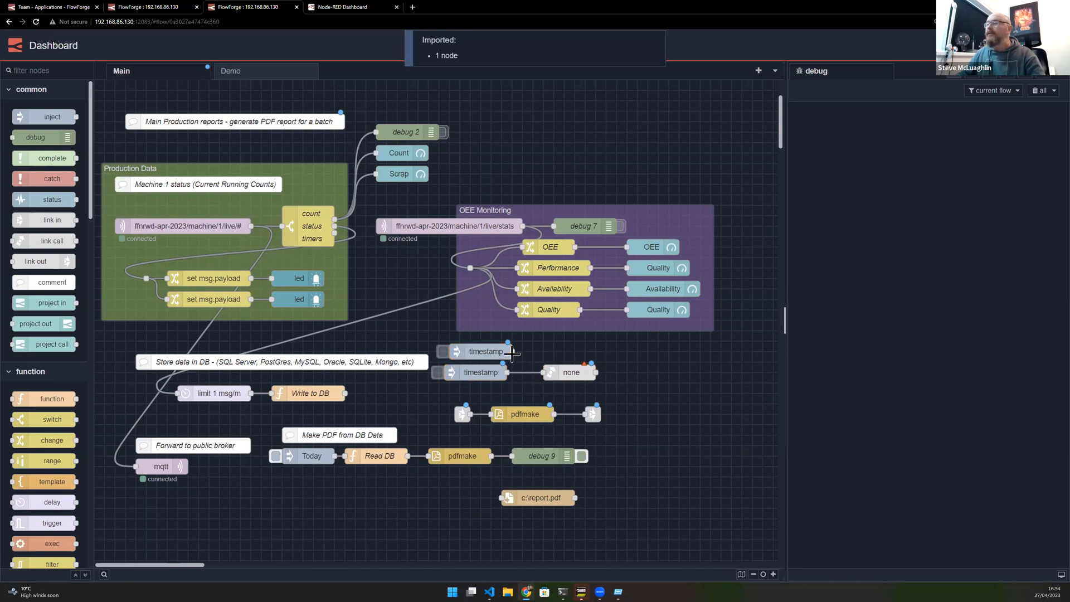
pyautogui.click(526, 353)
pyautogui.moveTo(524, 352); pyautogui.dragTo(543, 372)
pyautogui.moveTo(442, 393); pyautogui.dragTo(676, 436)
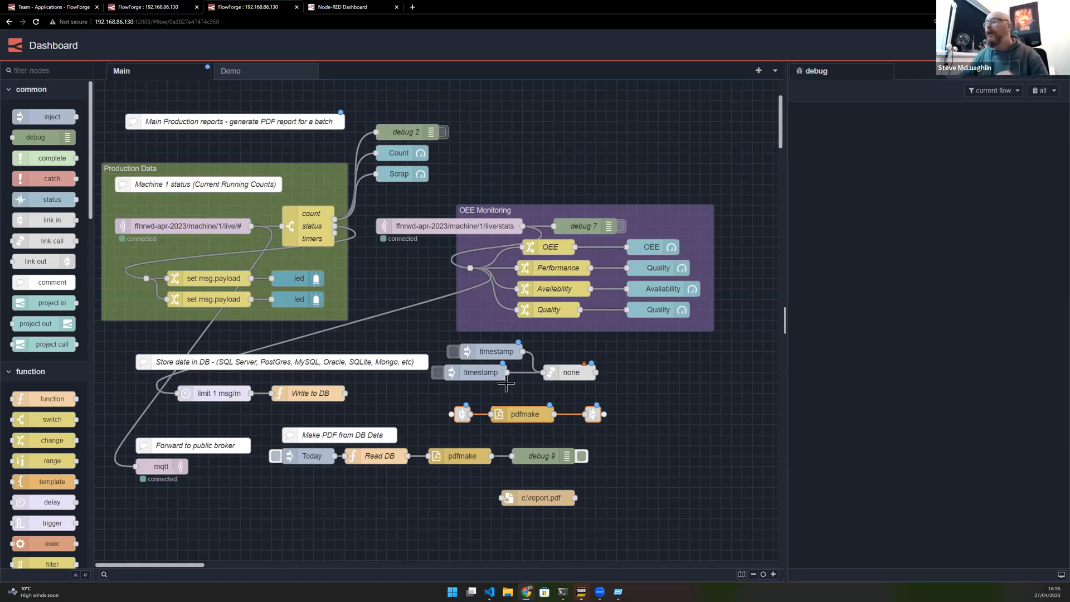
# - Set the link call node to a fixed target of link in 1
pyautogui.click(571, 372)
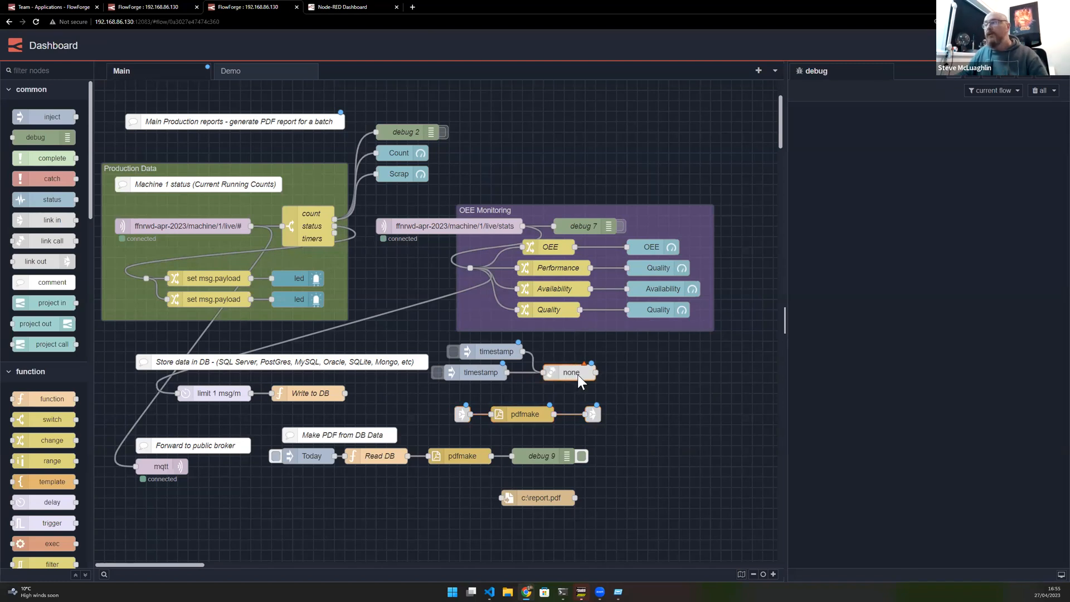
pyautogui.doubleClick(576, 373)
pyautogui.click(623, 192)
pyautogui.click(613, 206)
pyautogui.click(574, 249)
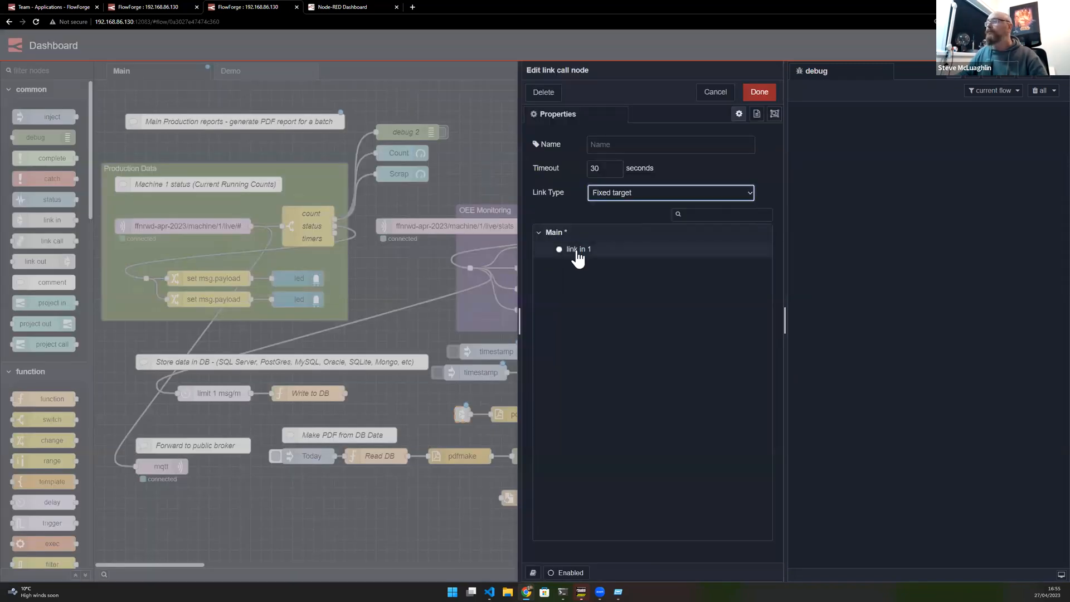
pyautogui.click(759, 92)
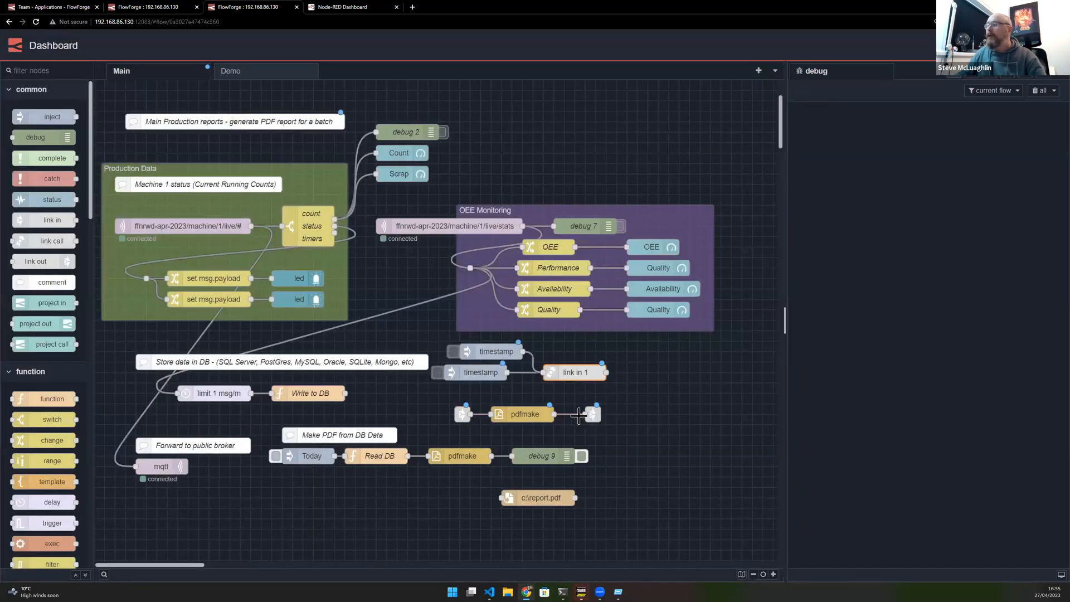
# - Change the link out node's mode setting
pyautogui.doubleClick(592, 414)
pyautogui.click(672, 170)
pyautogui.click(643, 193)
pyautogui.click(762, 94)
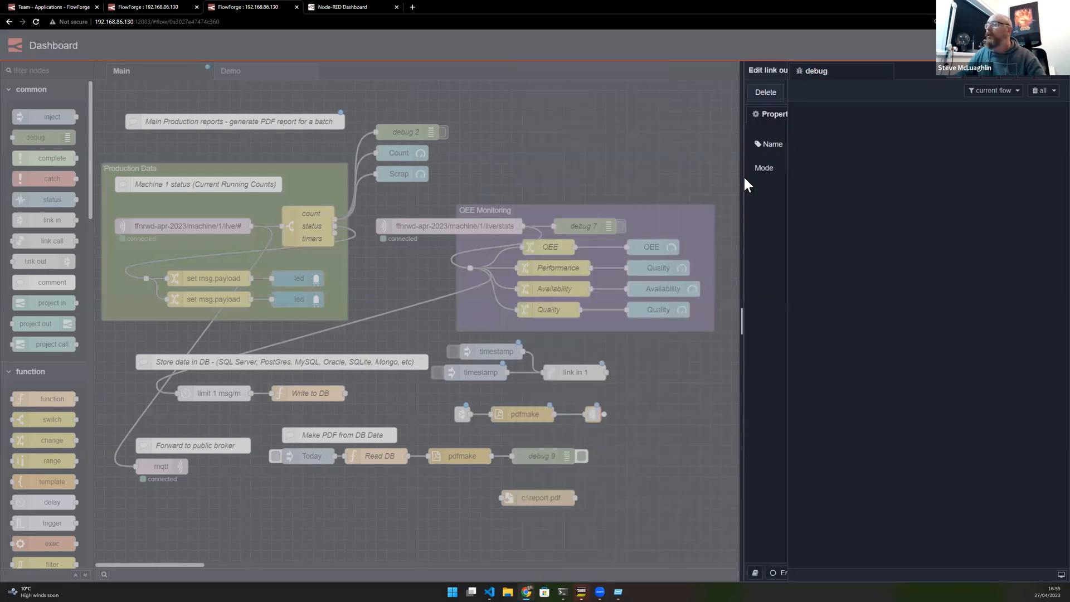
# - Cut the six new link-call nodes and paste them into the Demo flow
pyautogui.moveTo(472, 365); pyautogui.dragTo(640, 422)
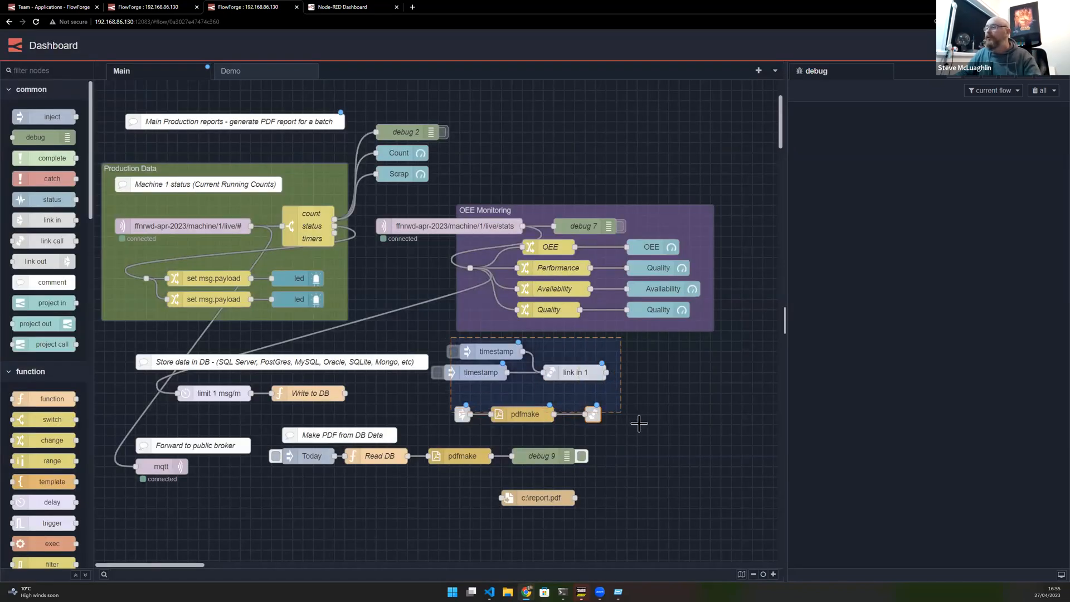
pyautogui.hotkey('ctrl', 'x')
pyautogui.click(294, 80)
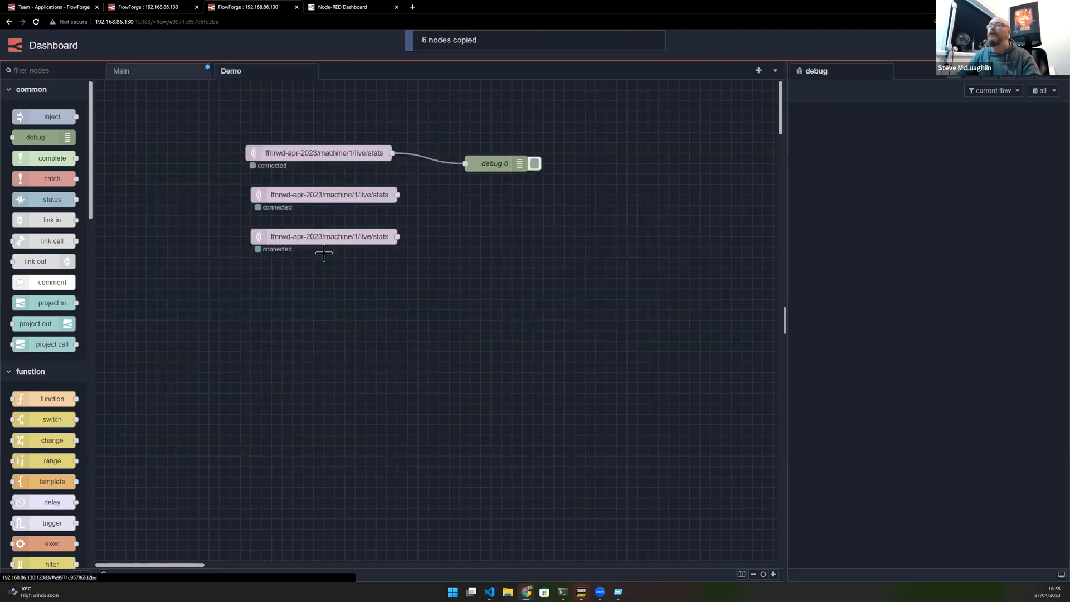
pyautogui.hotkey('ctrl', 'v')
pyautogui.click(453, 383)
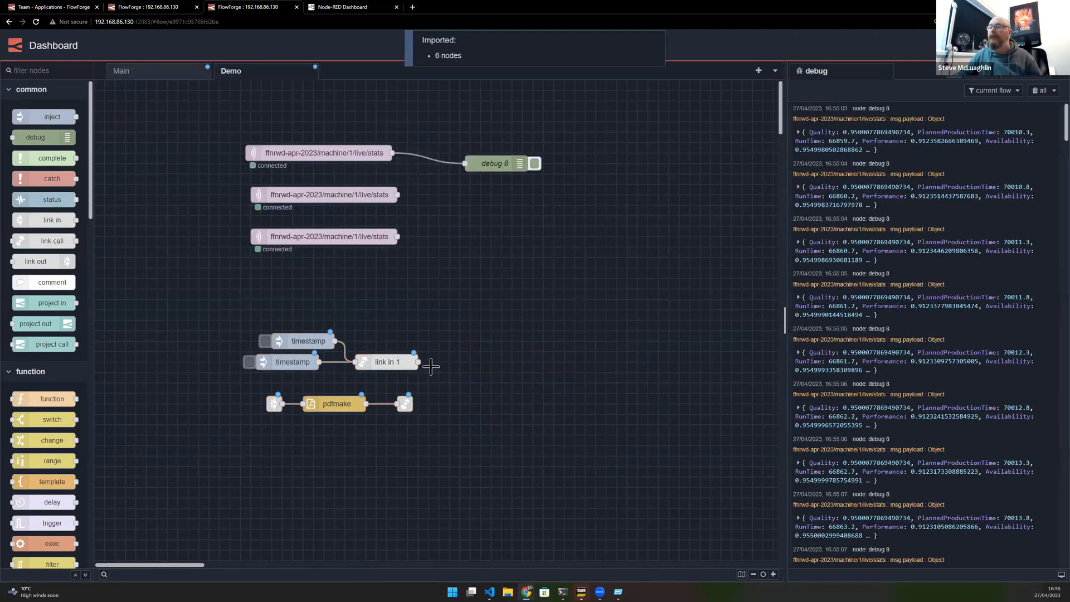
# - Wire a new debug node to the link call node's output and deploy
pyautogui.moveTo(418, 362); pyautogui.dragTo(471, 361)
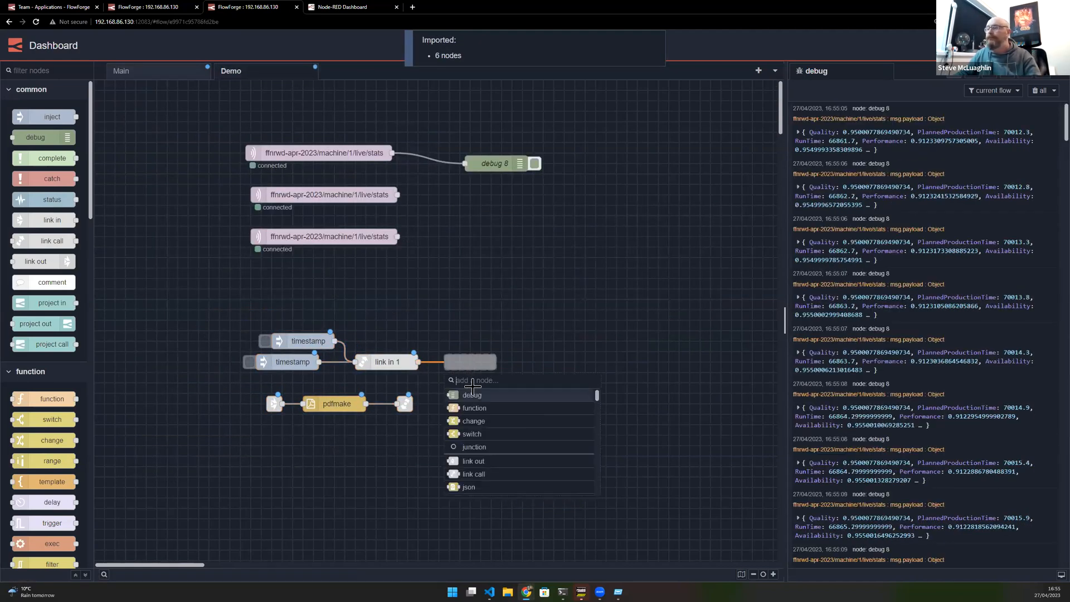
pyautogui.click(469, 400)
pyautogui.click(978, 45)
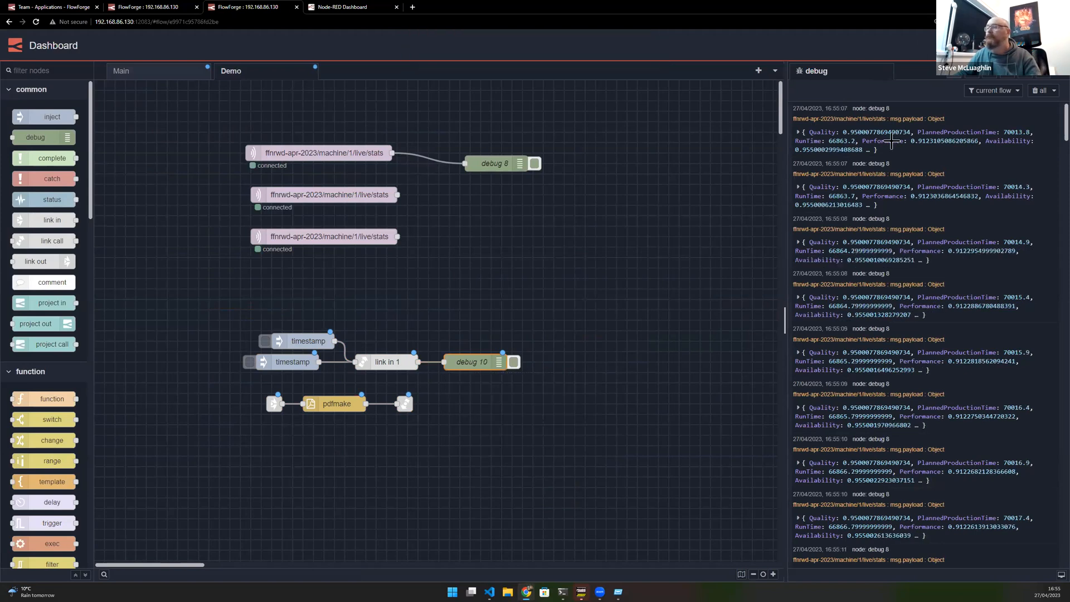
# - Clear the debug messages and deactivate the debug 8 node
pyautogui.click(576, 370)
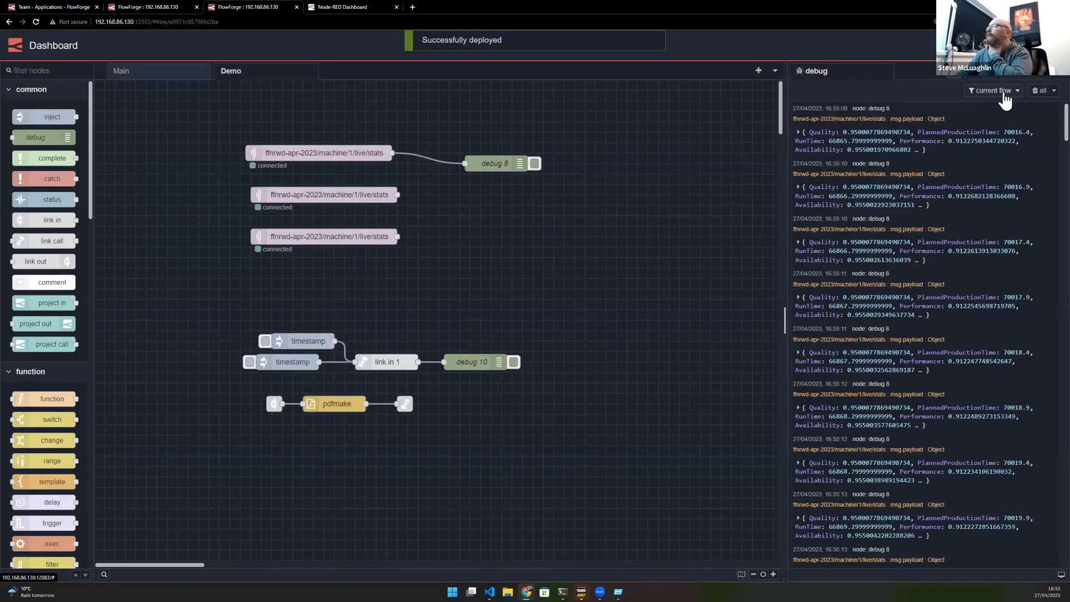
pyautogui.click(1041, 91)
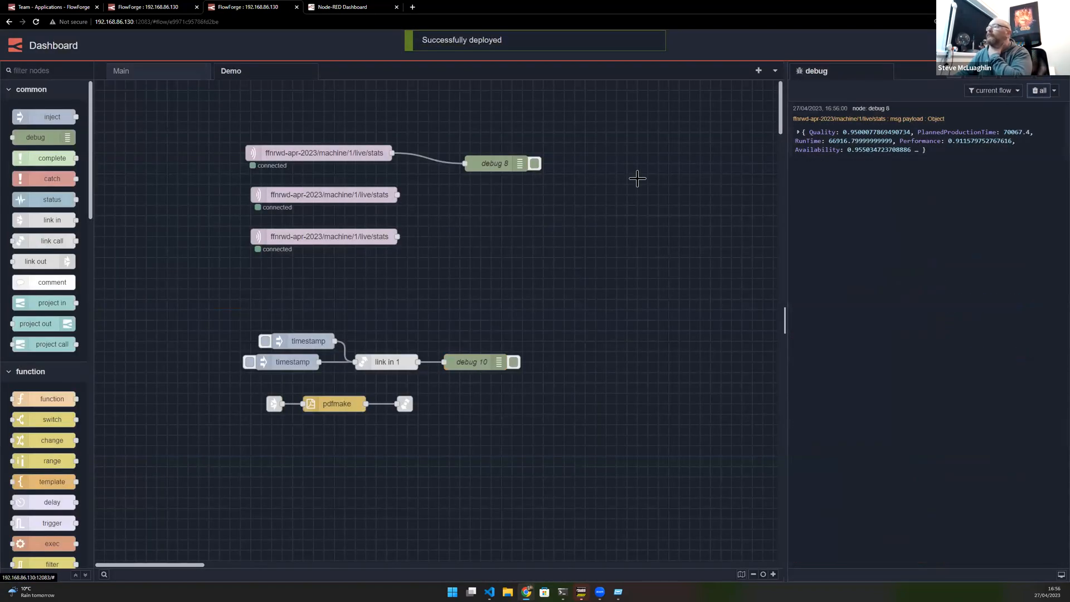
pyautogui.click(536, 164)
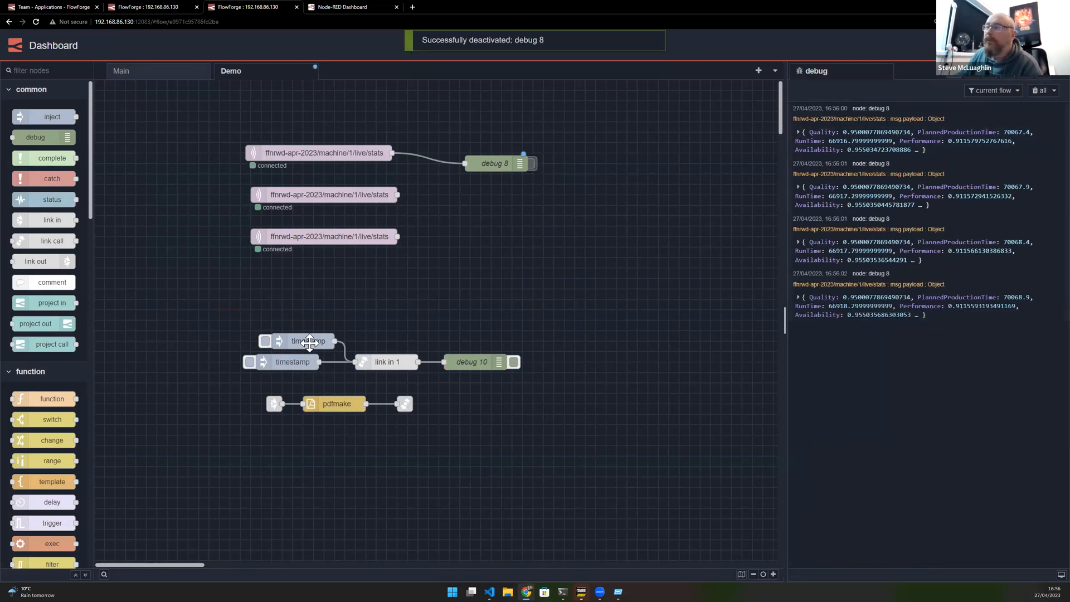
# - Move the upper timestamp inject node up slightly and trigger it
pyautogui.moveTo(304, 340); pyautogui.dragTo(293, 320)
pyautogui.click(254, 321)
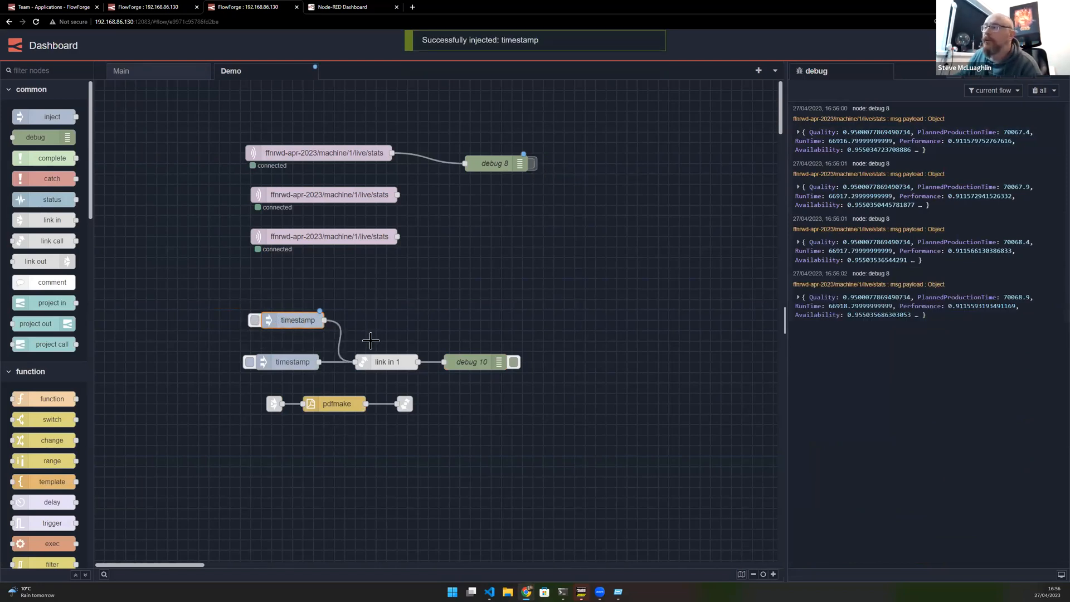
# - Select each node of the link call and pdfmake chains in turn to inspect the flow
pyautogui.click(274, 404)
pyautogui.click(321, 410)
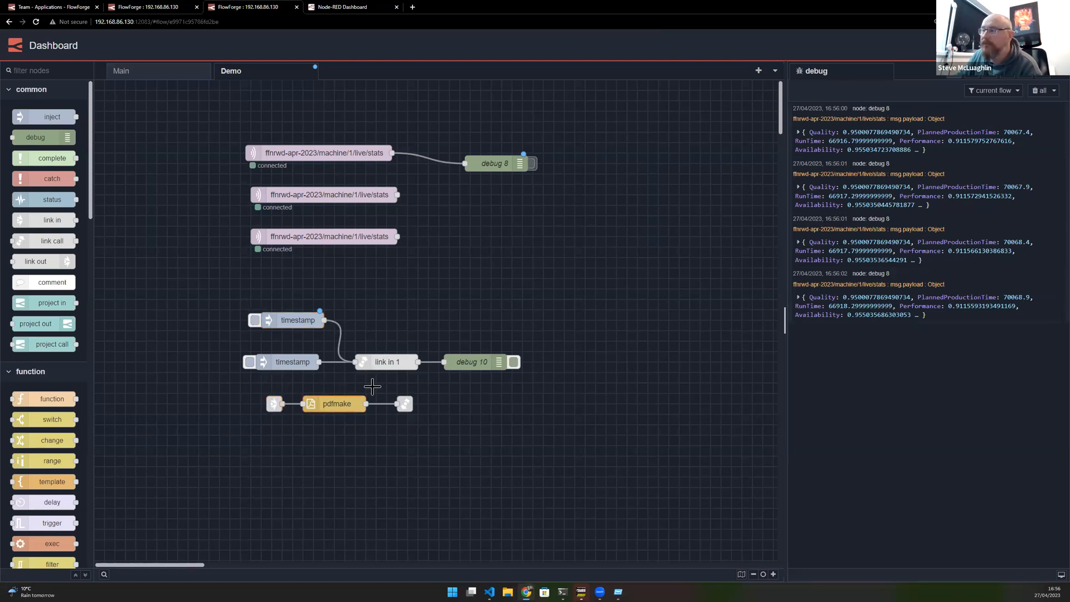
pyautogui.click(404, 404)
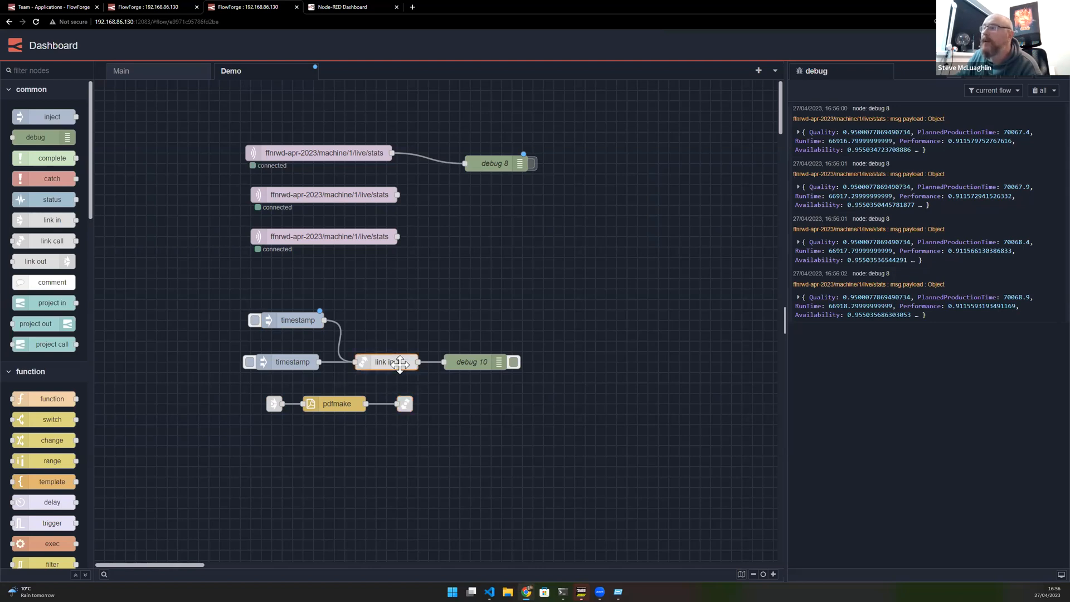
pyautogui.click(471, 361)
pyautogui.click(273, 362)
pyautogui.click(370, 363)
pyautogui.click(279, 402)
pyautogui.click(337, 405)
pyautogui.click(404, 407)
pyautogui.click(461, 365)
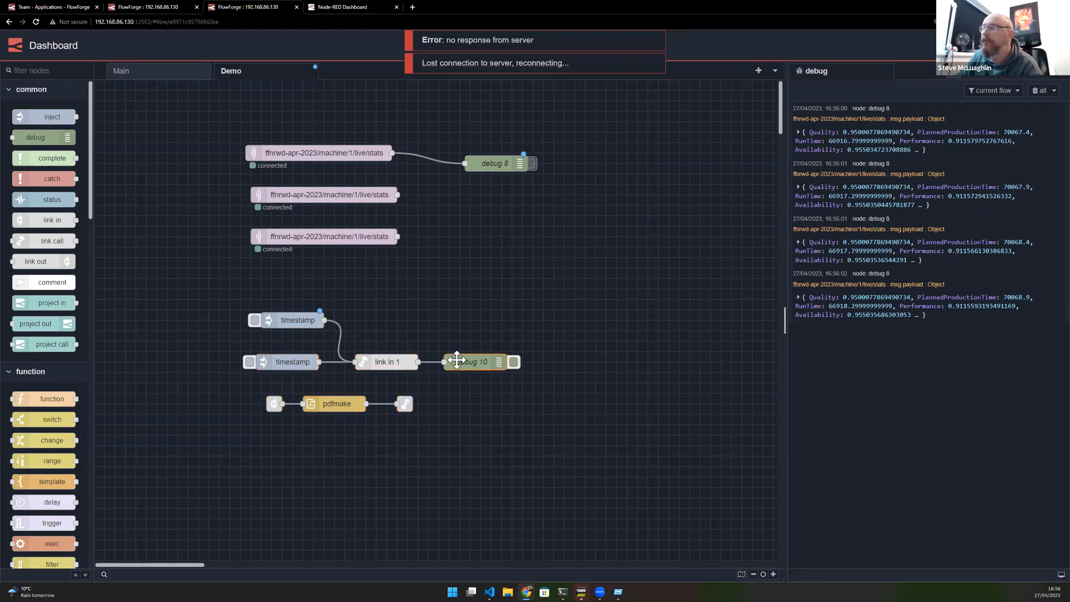
# - Cut the pdfmake chain from the Demo flow, dismissing the leave-site prompt
pyautogui.moveTo(259, 374); pyautogui.dragTo(455, 428)
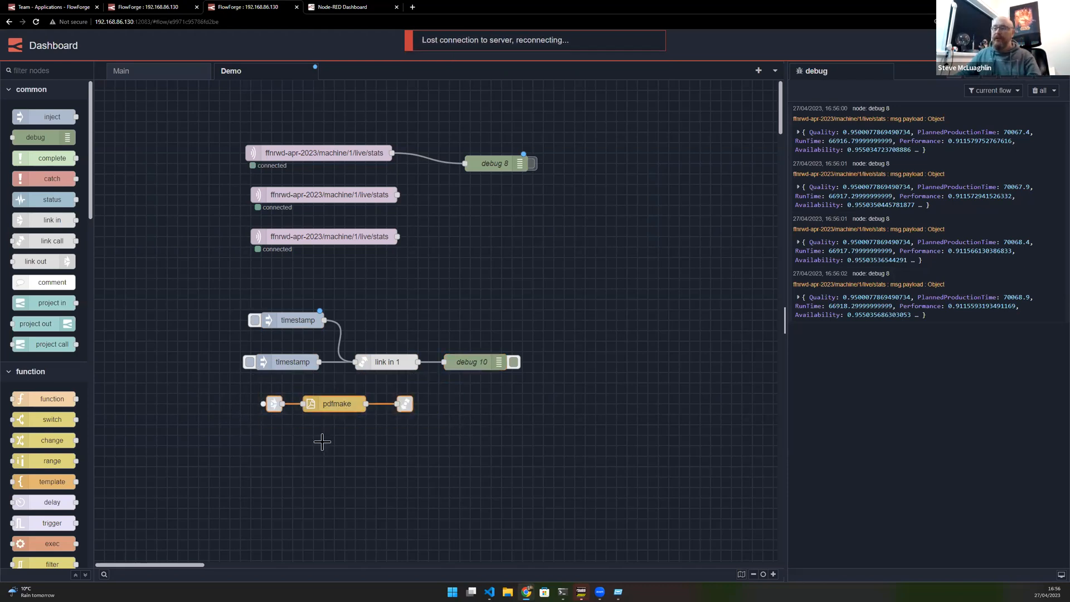
pyautogui.hotkey('ctrl', 'x')
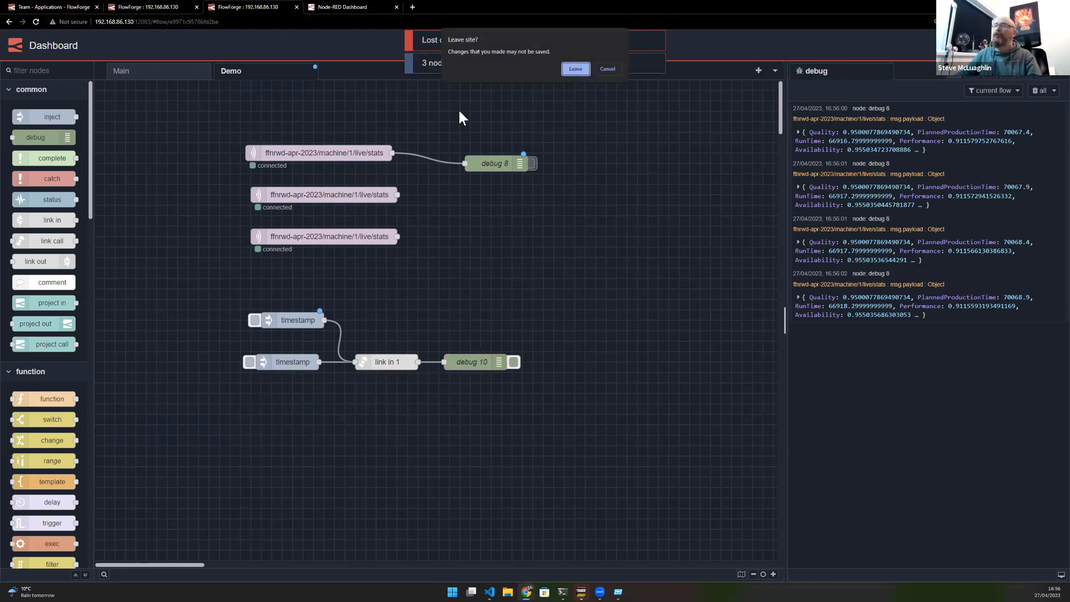
pyautogui.click(613, 68)
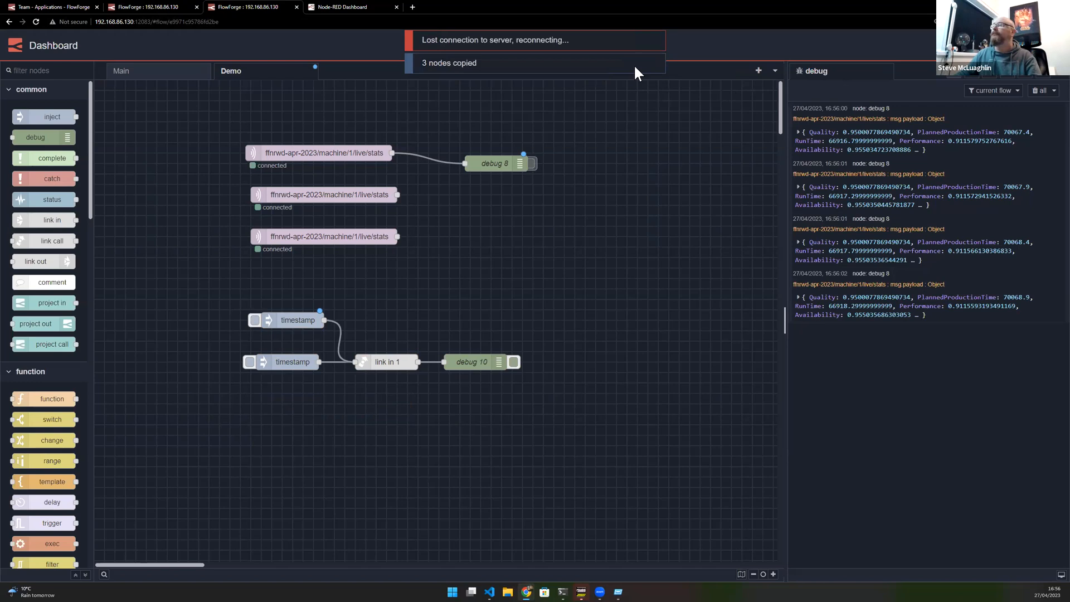
# - Paste the pdfmake chain into a new flow tab and group its three nodes
pyautogui.click(758, 70)
pyautogui.hotkey('ctrl', 'v')
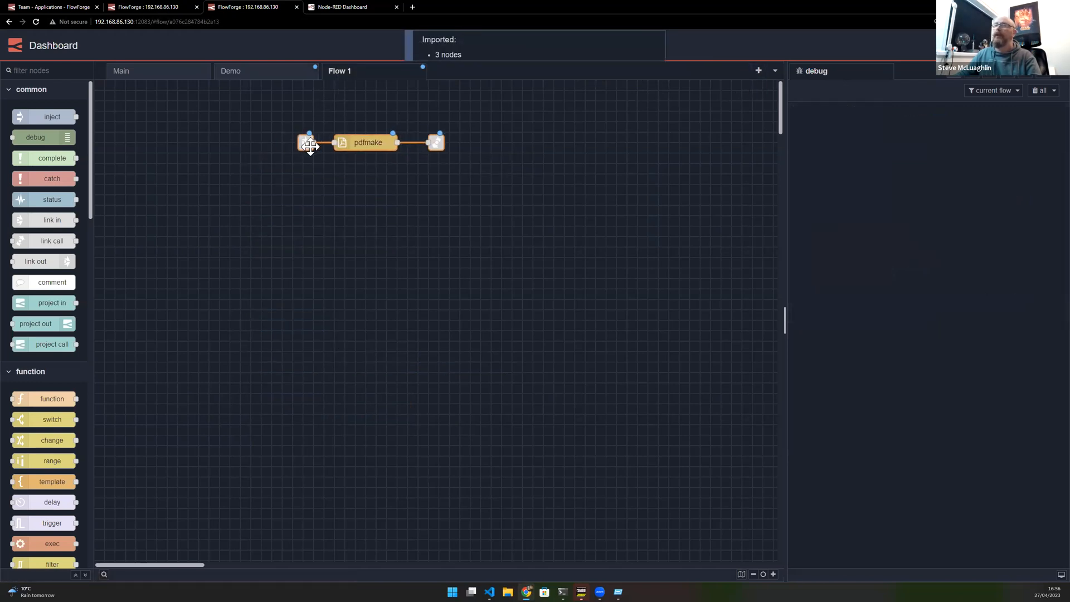
pyautogui.click(279, 143)
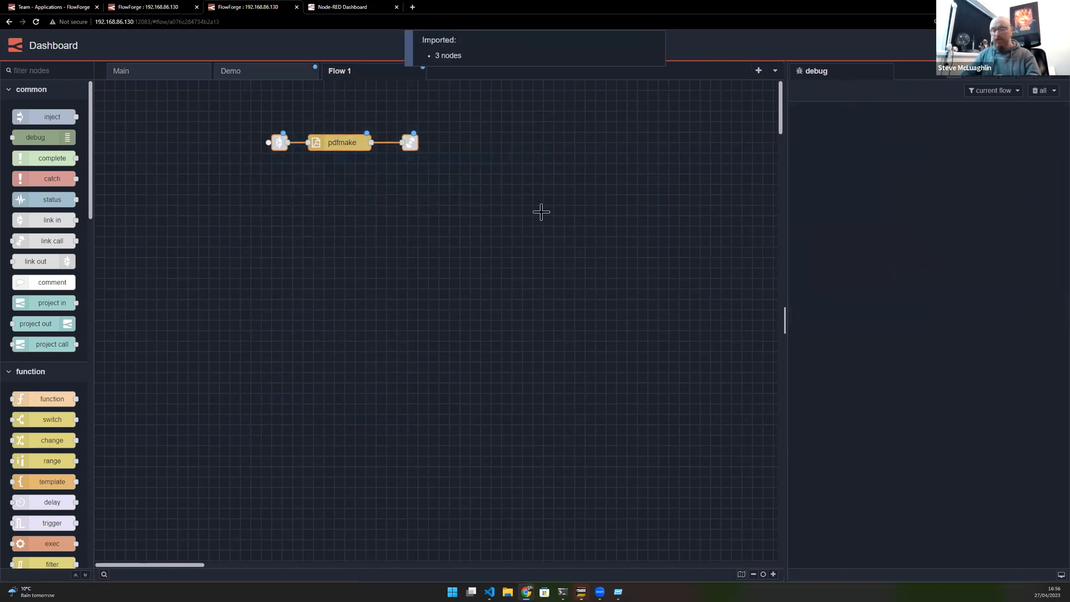
pyautogui.hotkey('ctrl', 'g')
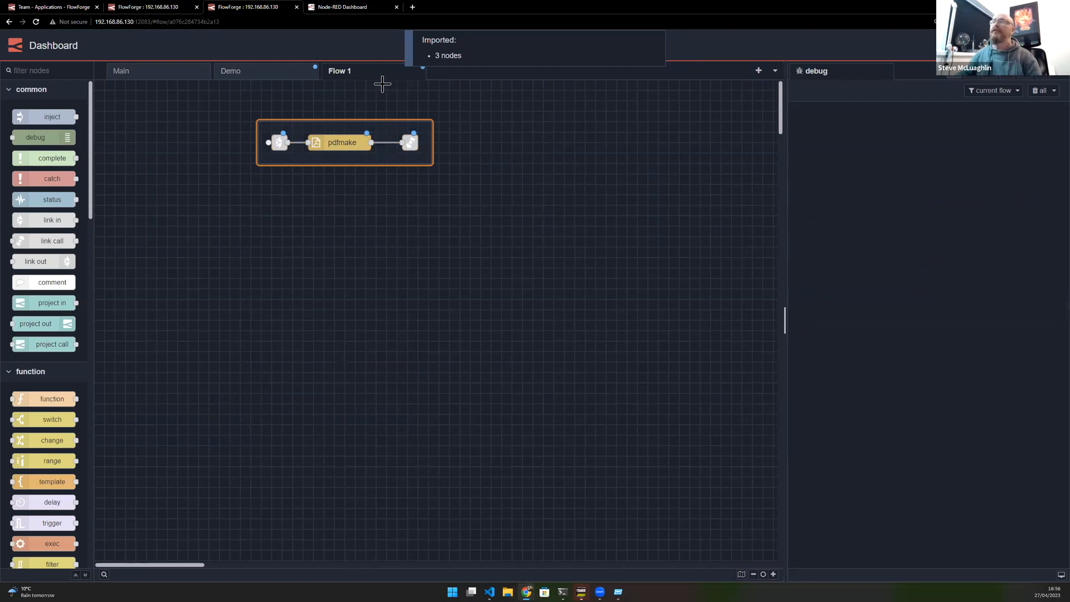
# - Rename the new flow tab to Subroutines
pyautogui.doubleClick(347, 71)
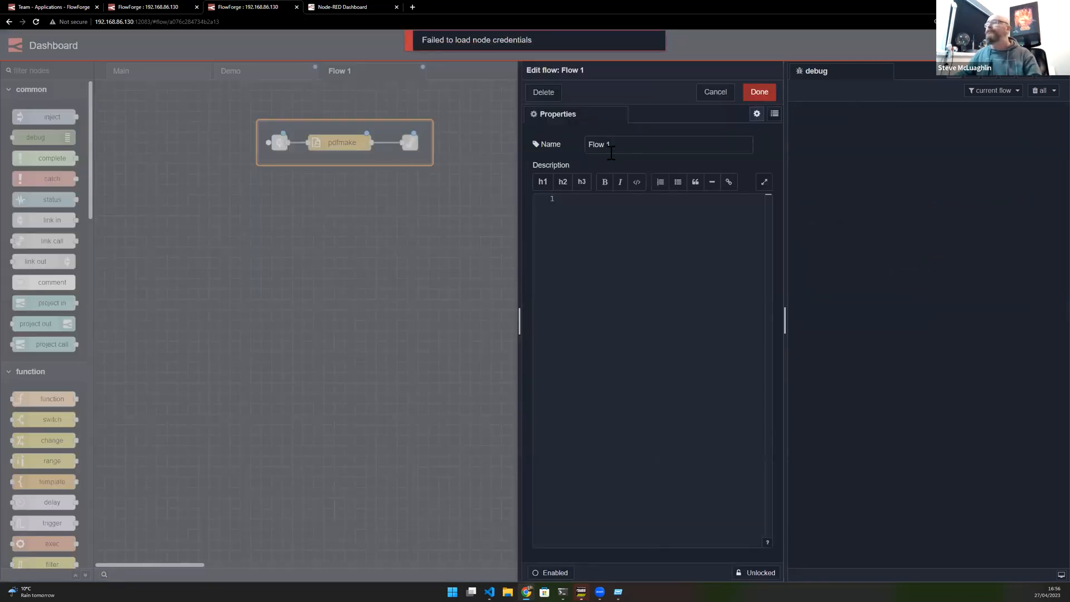
pyautogui.write('Subroutines')
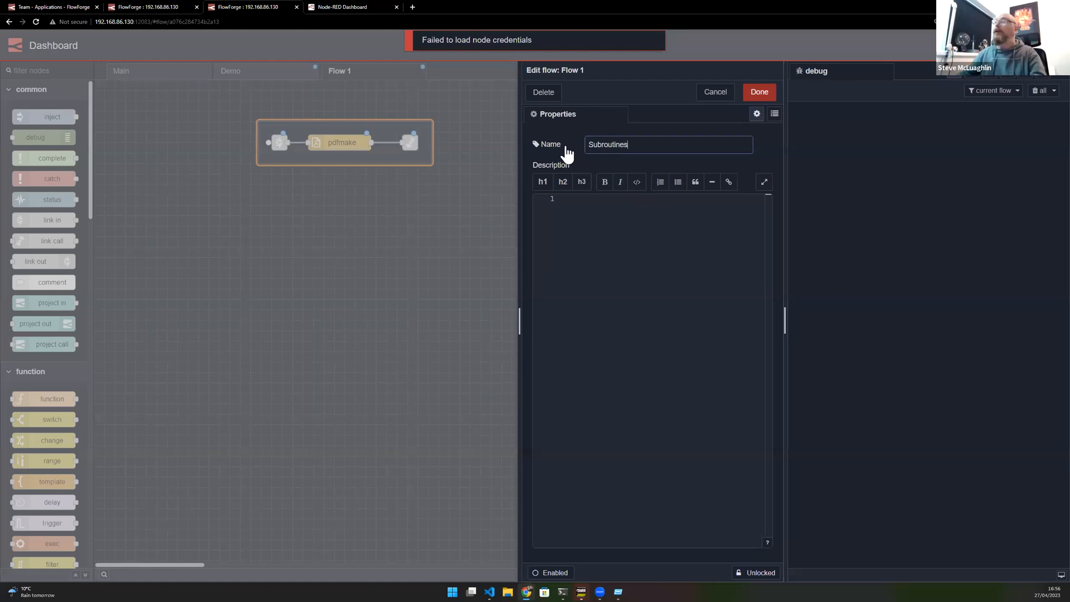
pyautogui.click(759, 93)
# - On the Demo flow, name the link call node "Build a PDF" and shift the selected chain slightly left
pyautogui.click(293, 74)
pyautogui.moveTo(227, 298); pyautogui.dragTo(582, 395)
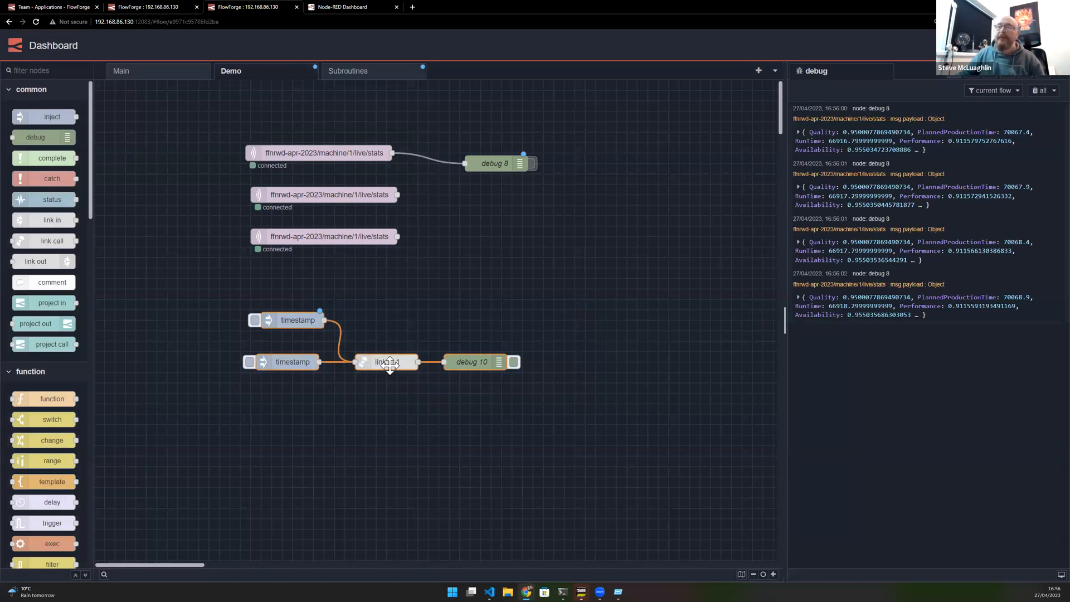
pyautogui.doubleClick(392, 363)
pyautogui.click(627, 145)
pyautogui.write('Build a PDF')
pyautogui.click(759, 92)
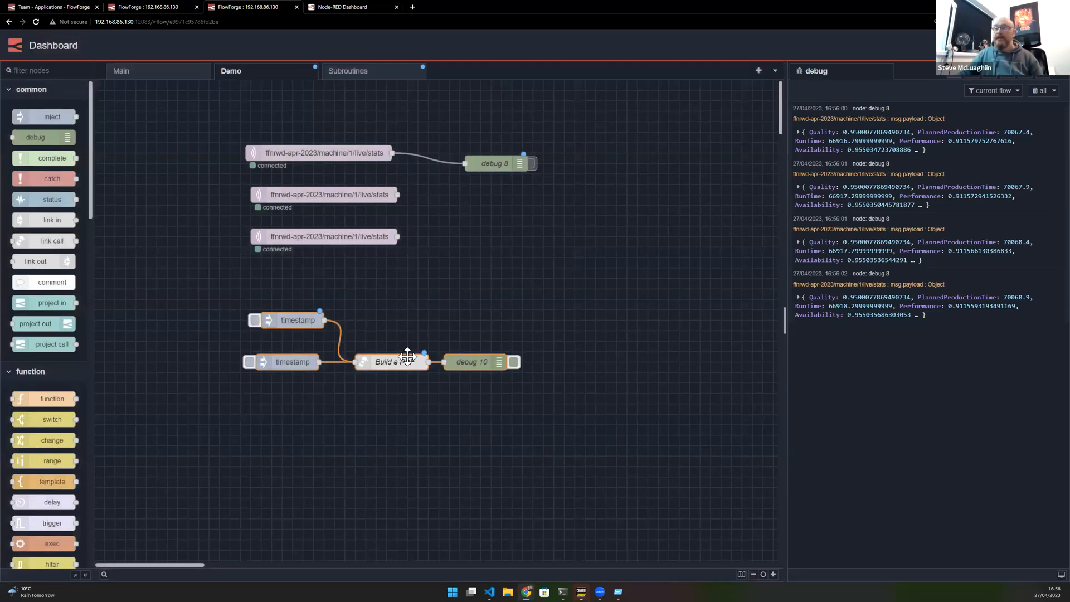
pyautogui.moveTo(407, 357); pyautogui.dragTo(396, 355)
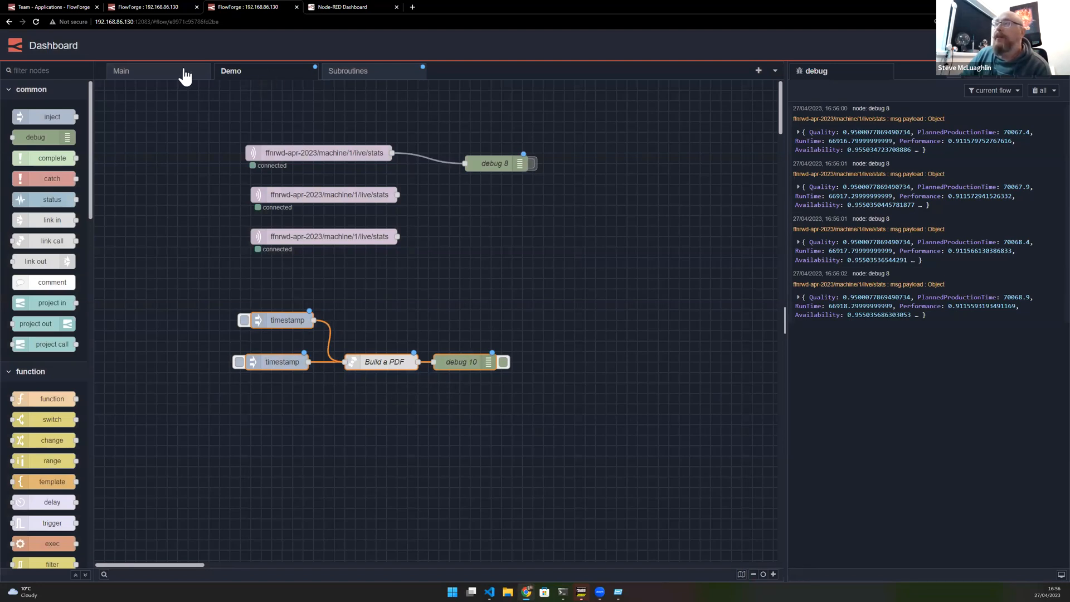
# - Review the Main, Demo and Subroutines flow tabs in turn
pyautogui.click(133, 76)
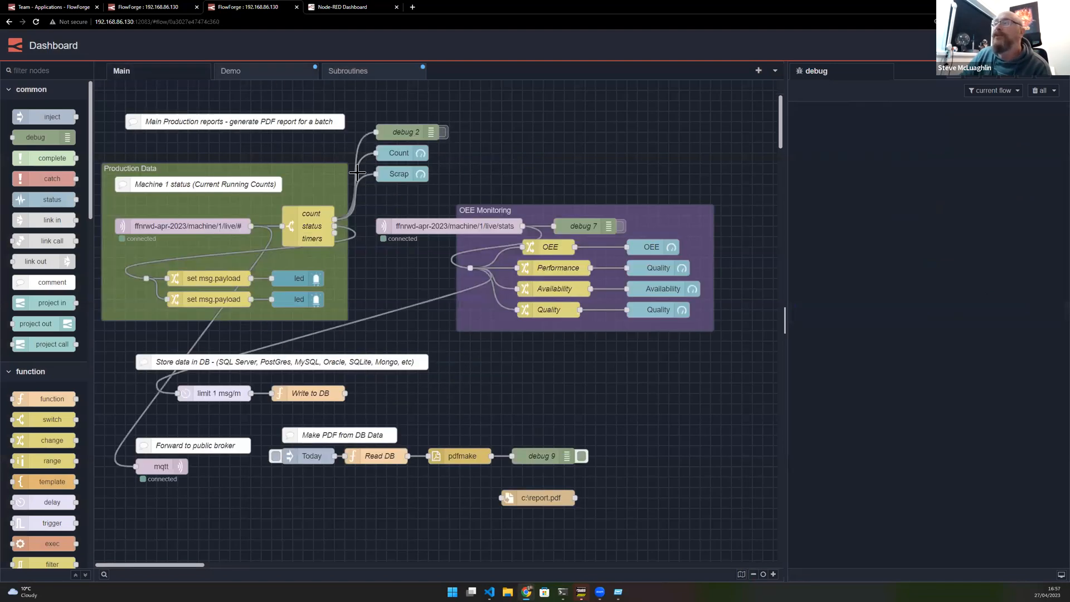
pyautogui.click(277, 75)
pyautogui.click(350, 74)
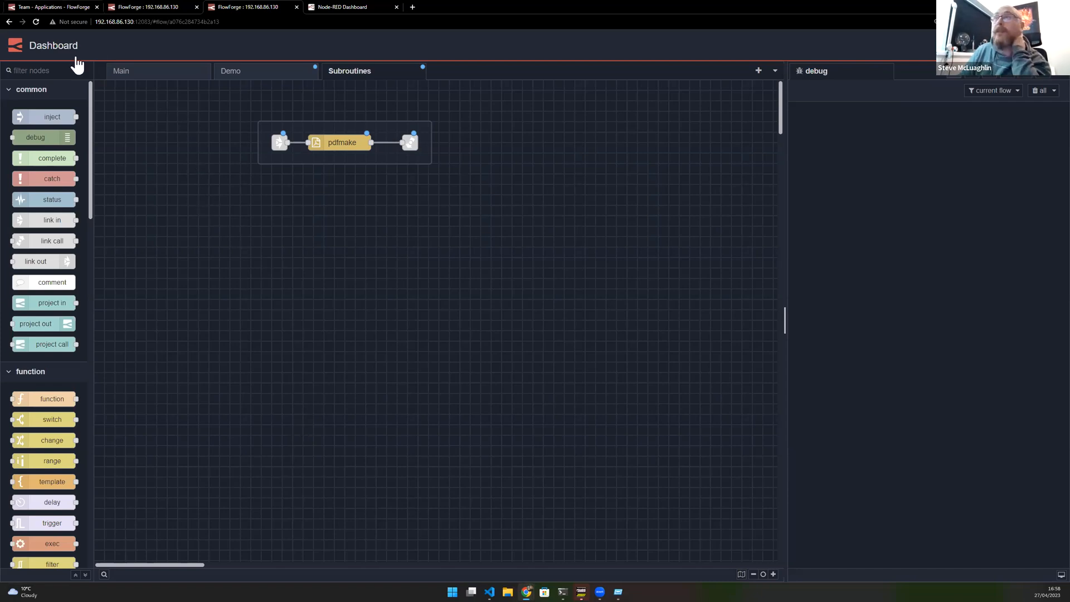
# - Switch to the FlowForge tab and open the McLaptop device registered to the data-processing instance
pyautogui.hotkey('ctrl', '1')
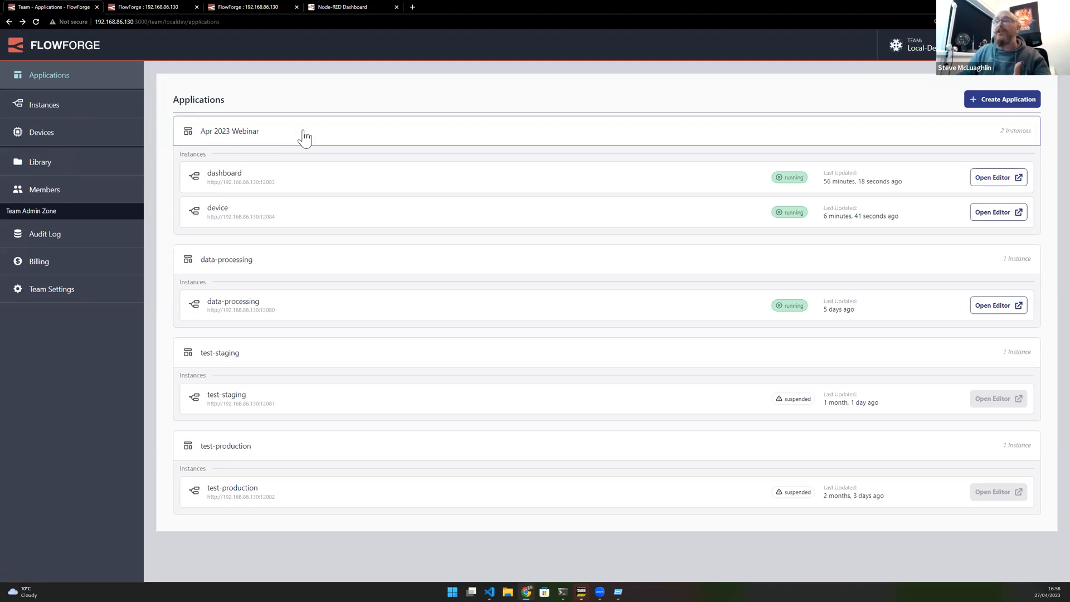
pyautogui.click(251, 183)
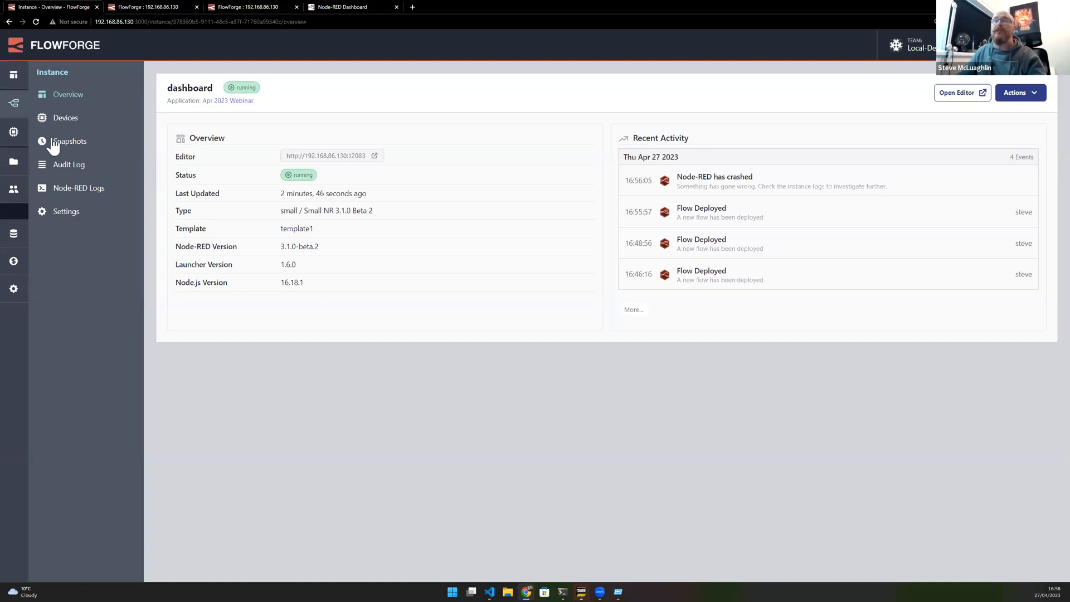
pyautogui.click(78, 118)
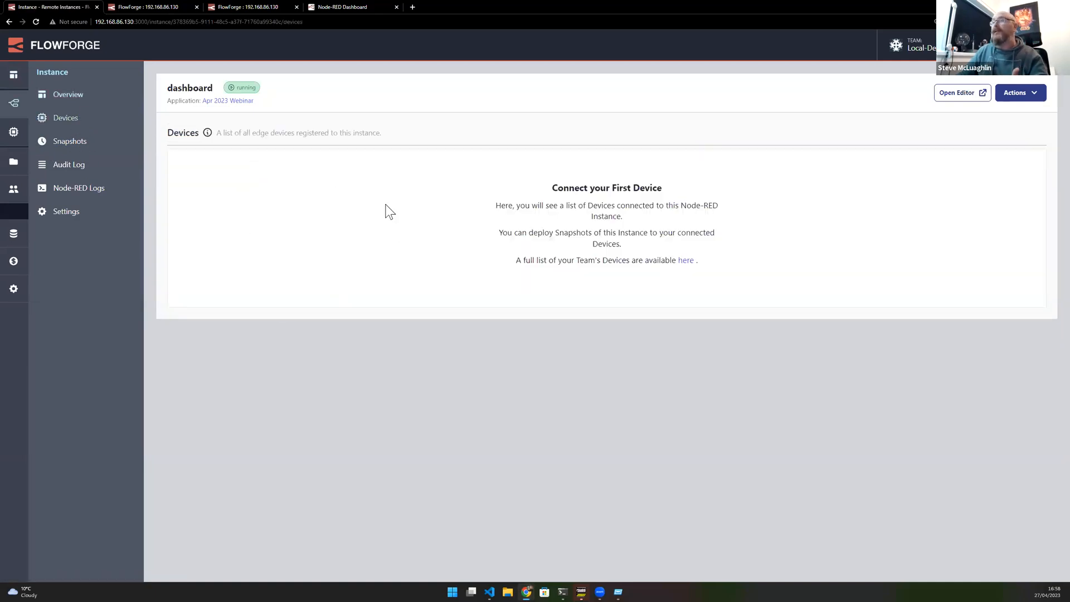
pyautogui.click(9, 22)
pyautogui.click(9, 22)
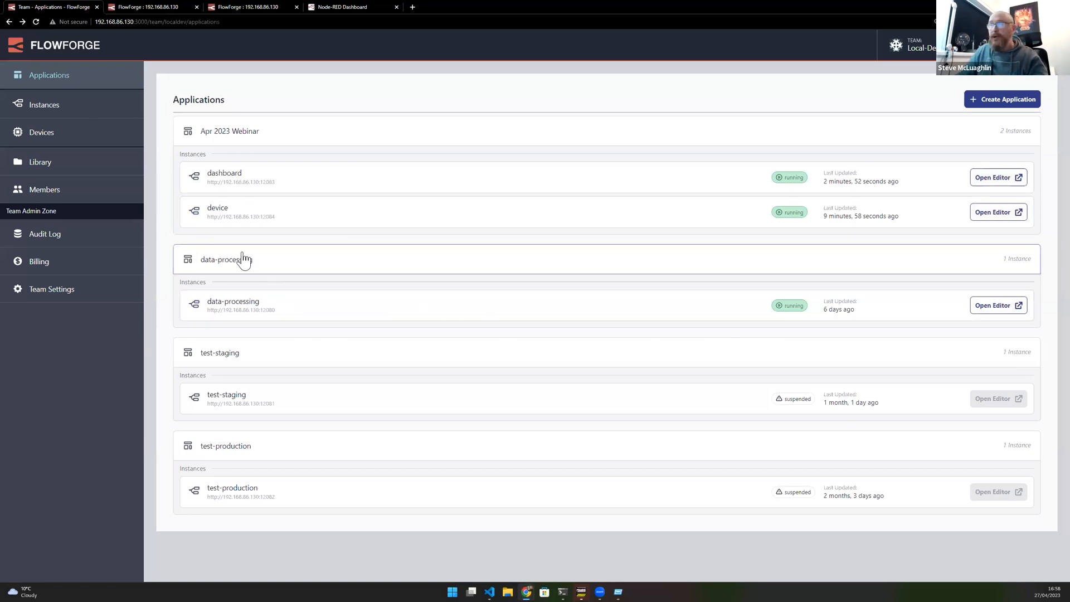
pyautogui.click(244, 308)
pyautogui.click(78, 119)
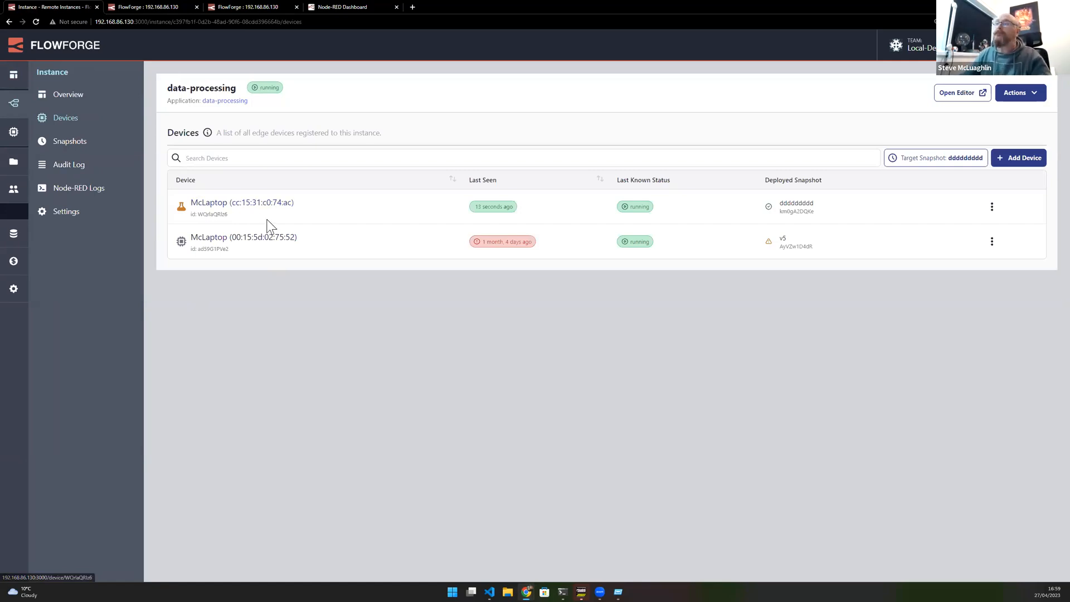
pyautogui.click(216, 205)
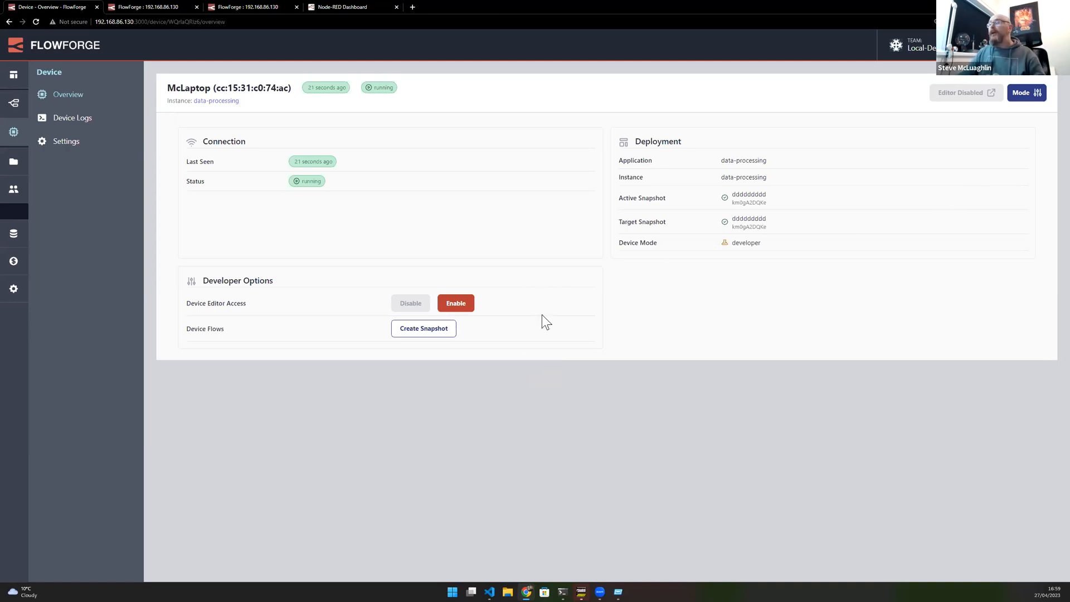
# - Set the device mode to Autonomous Mode and apply it
pyautogui.click(1025, 93)
pyautogui.click(429, 136)
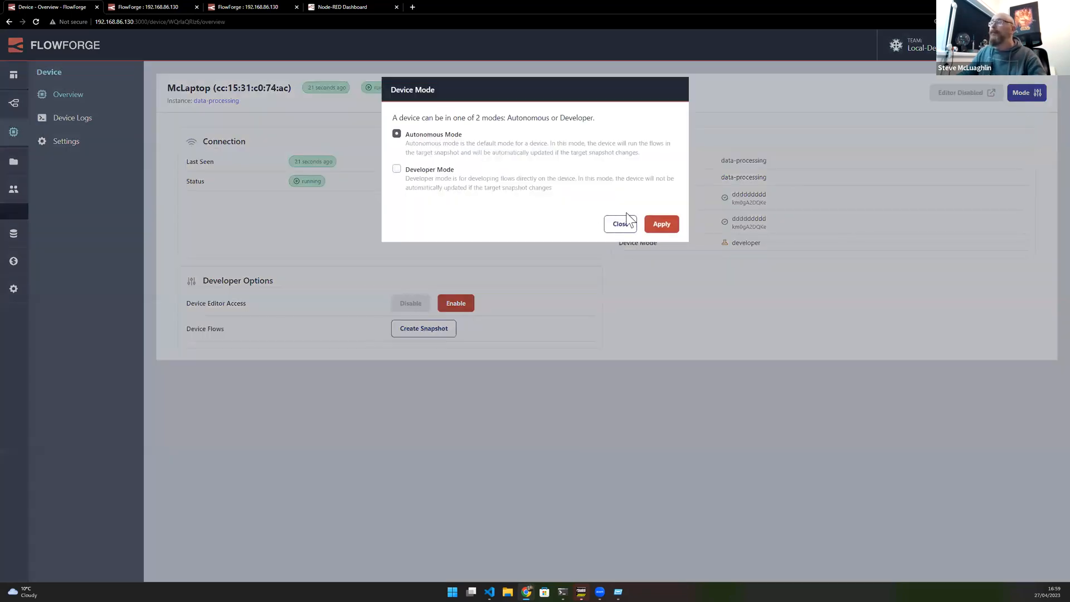
pyautogui.click(660, 224)
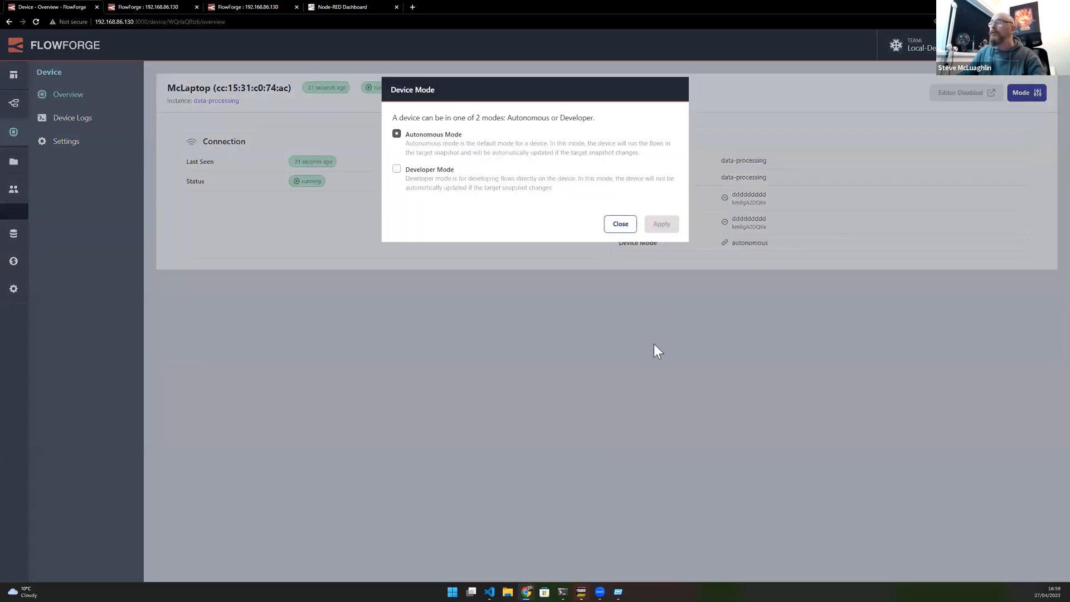
pyautogui.click(620, 224)
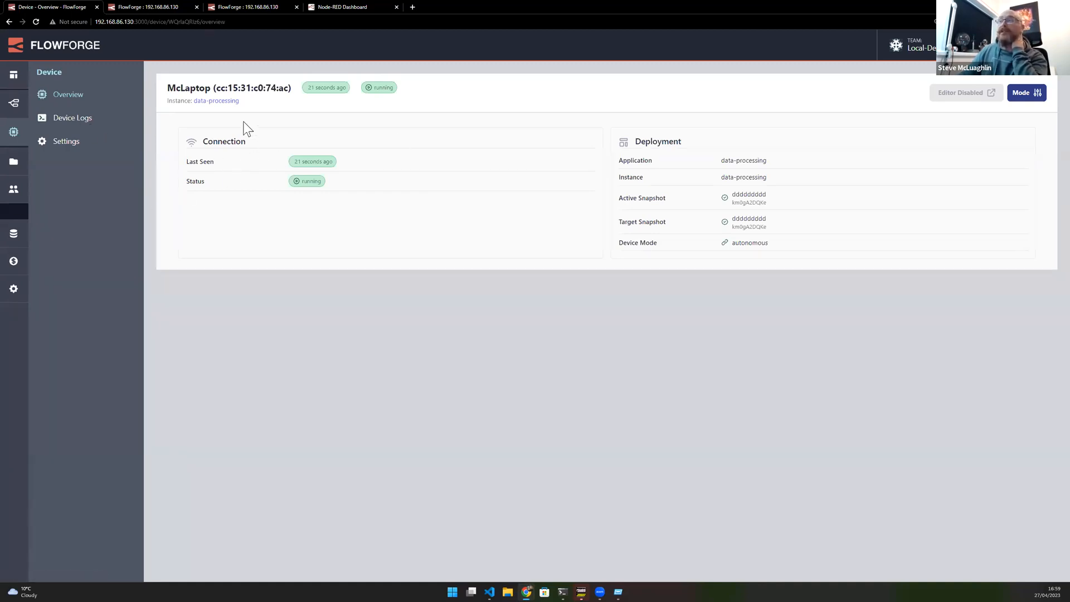
# - Reopen the device from the team device list and inspect its active and target snapshots
pyautogui.click(13, 132)
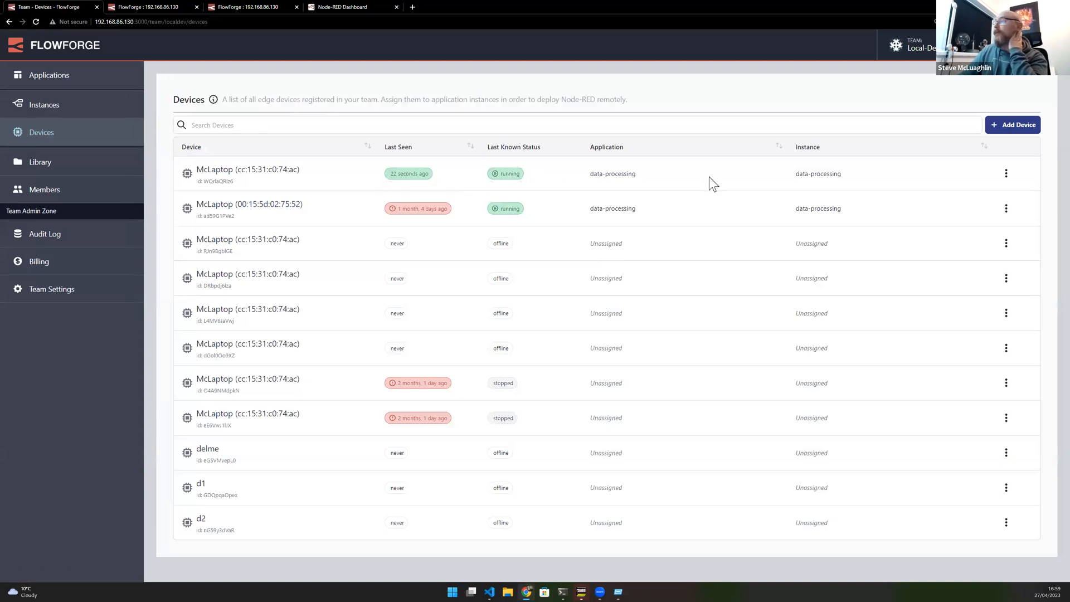
pyautogui.click(228, 176)
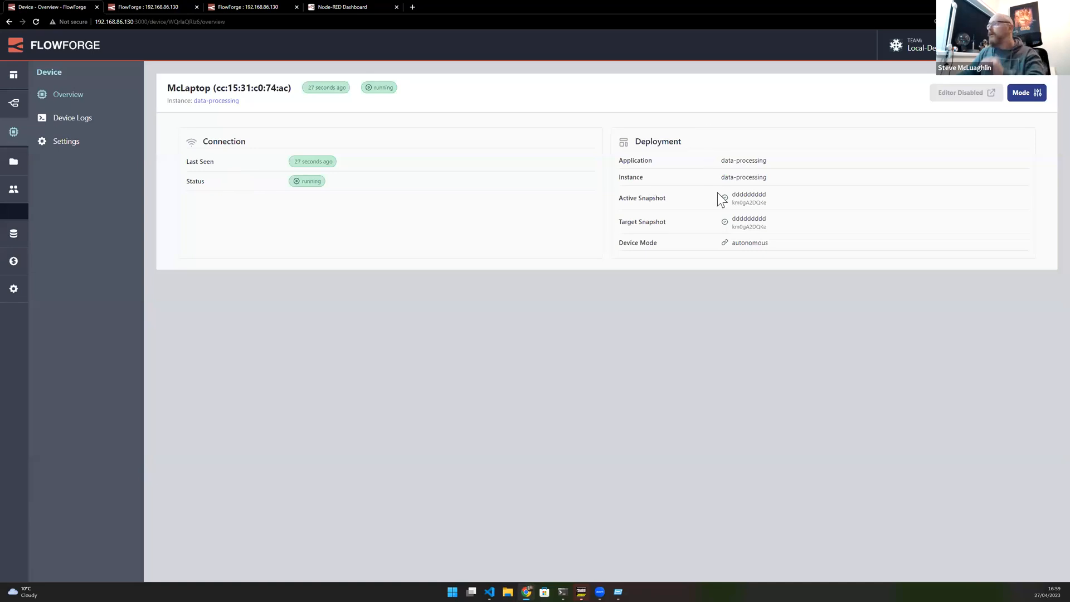
pyautogui.doubleClick(732, 196)
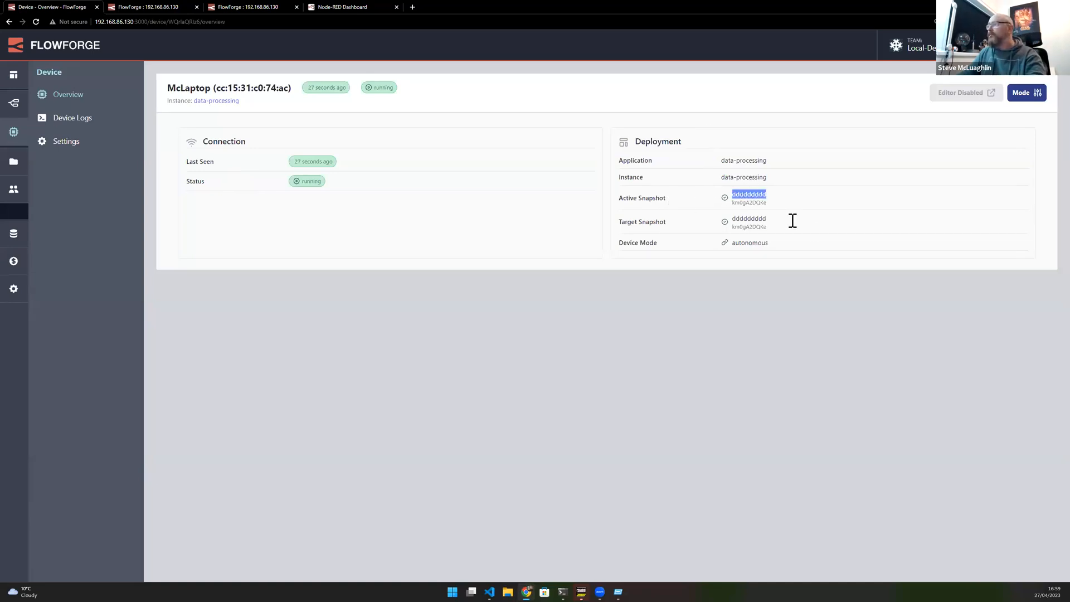
pyautogui.click(748, 222)
pyautogui.doubleClick(747, 220)
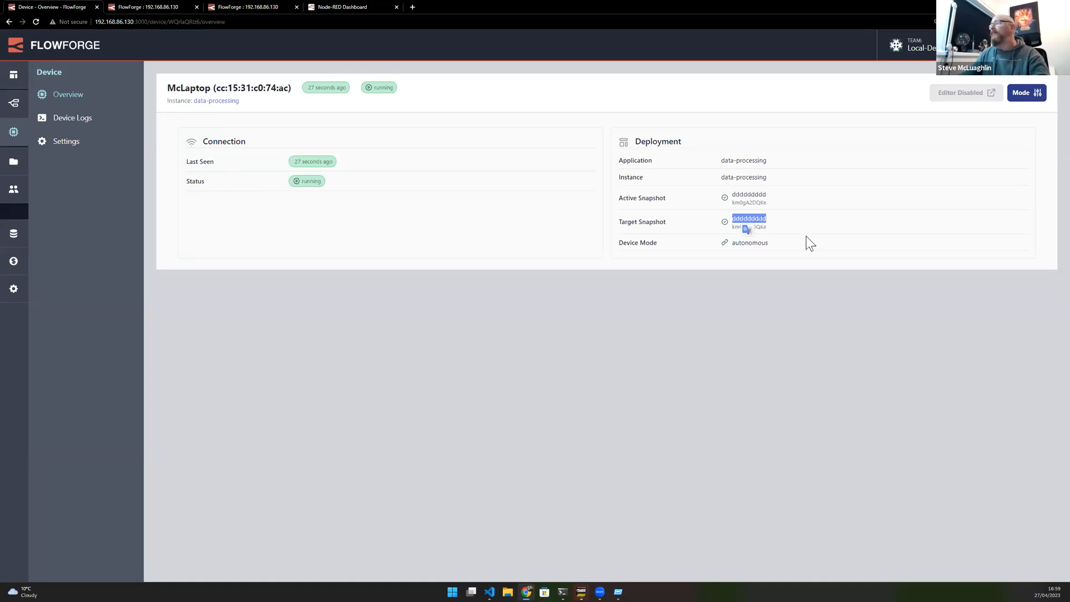
pyautogui.click(760, 245)
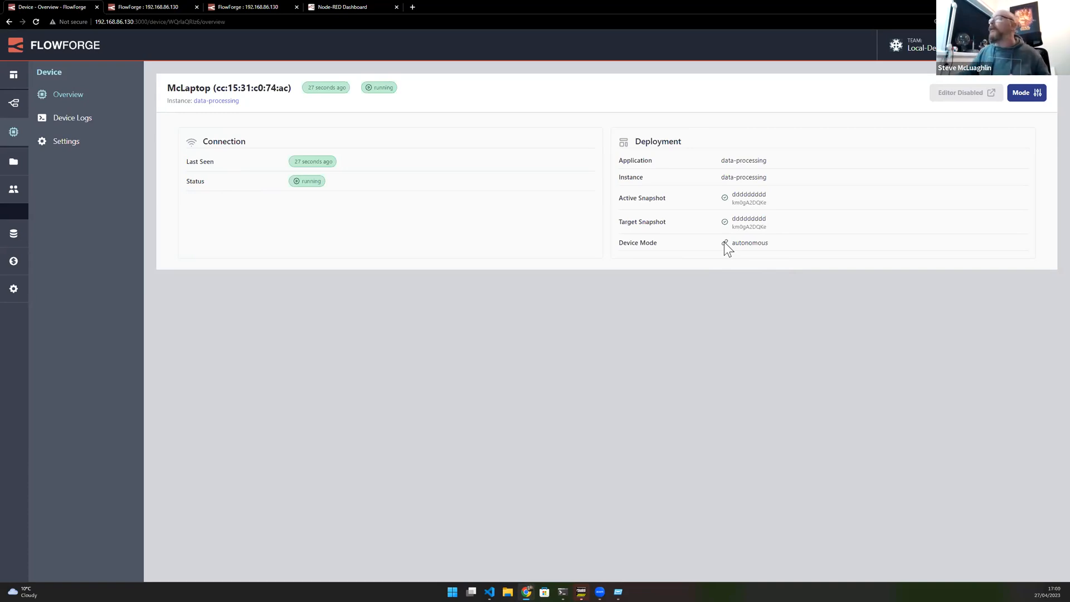
# - Set the device mode to Developer Mode and apply it
pyautogui.click(1037, 95)
pyautogui.click(432, 169)
pyautogui.click(661, 224)
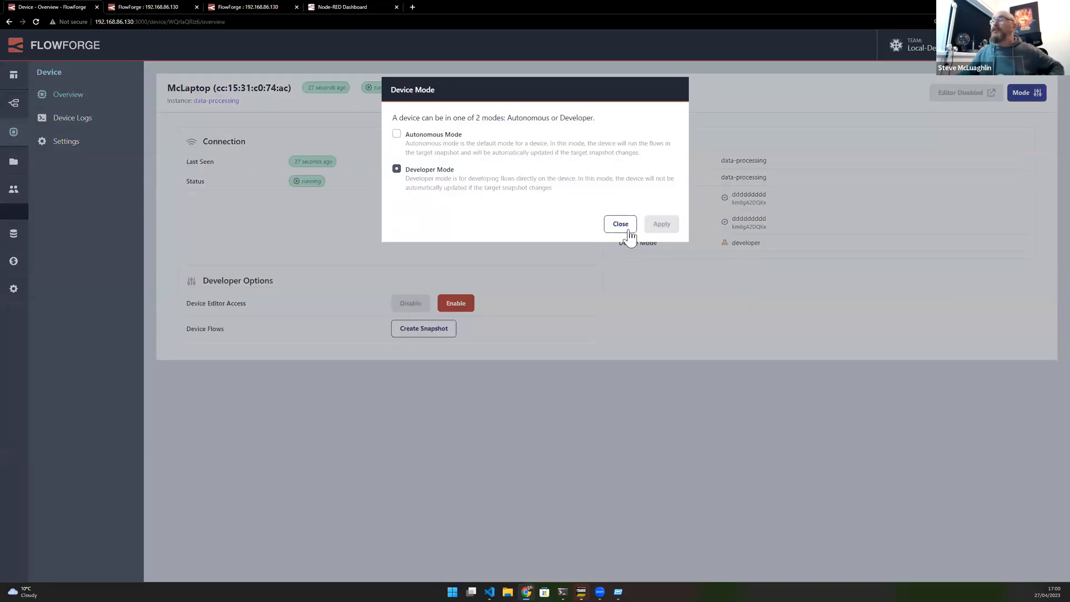
pyautogui.click(620, 225)
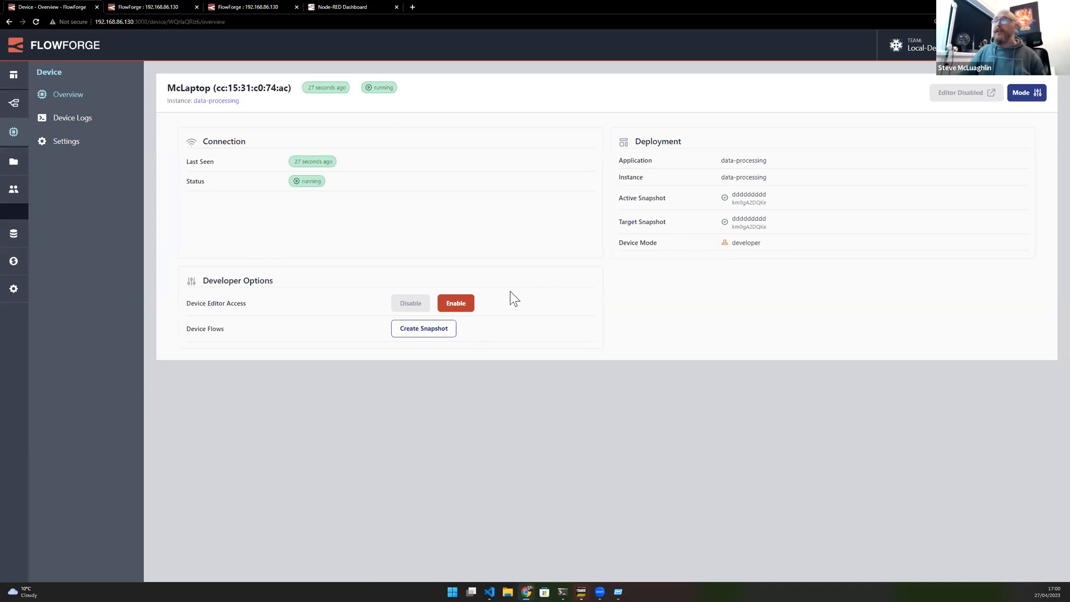
# - Enable device editor access and open the Device Editor to view the device's flows, then close it
pyautogui.click(455, 305)
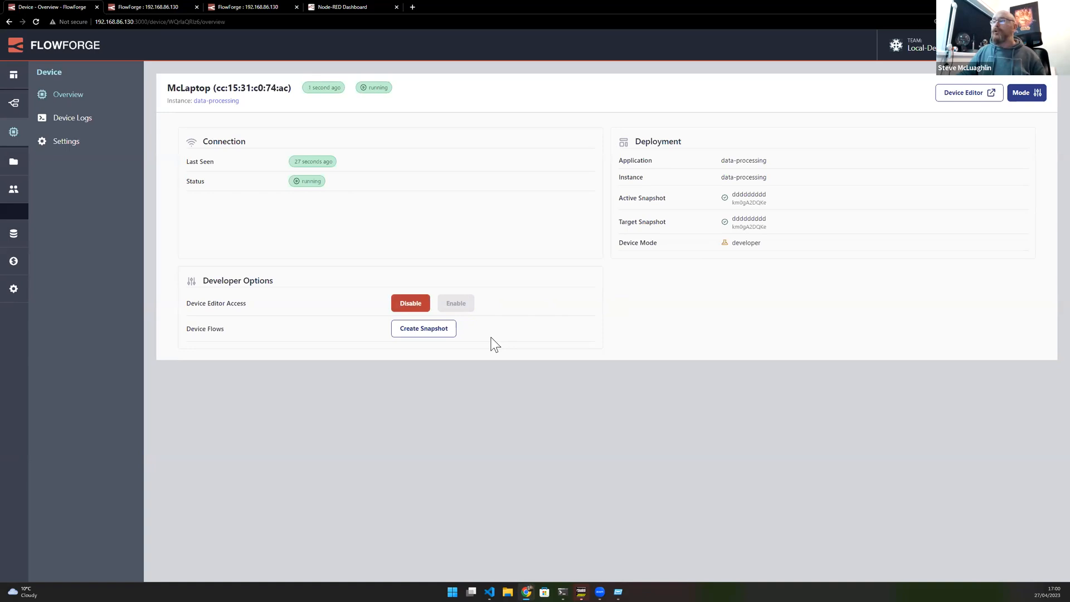
pyautogui.click(963, 99)
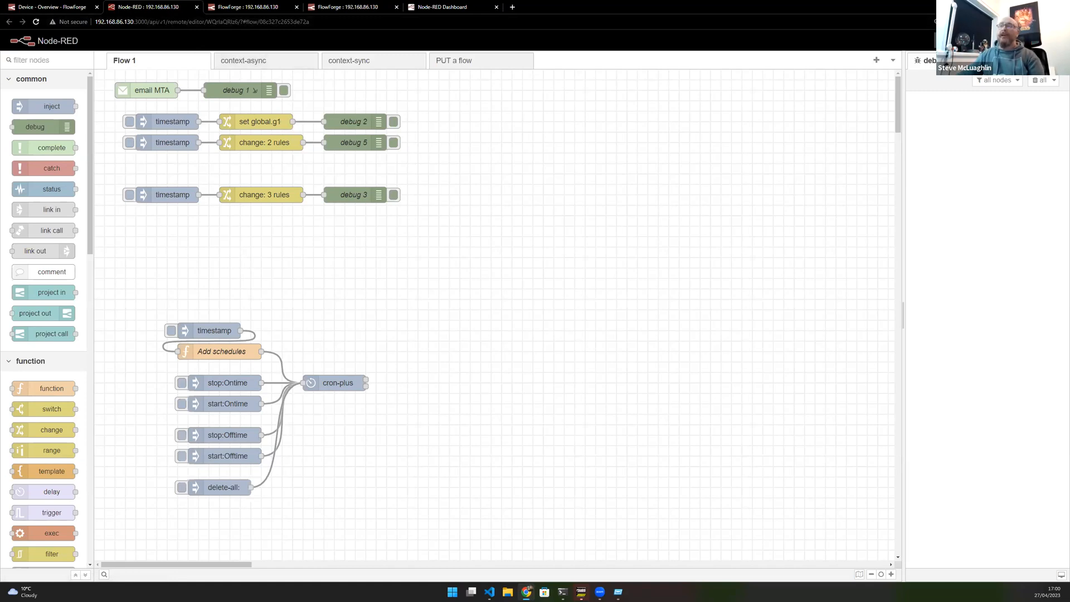
pyautogui.middleClick(128, 10)
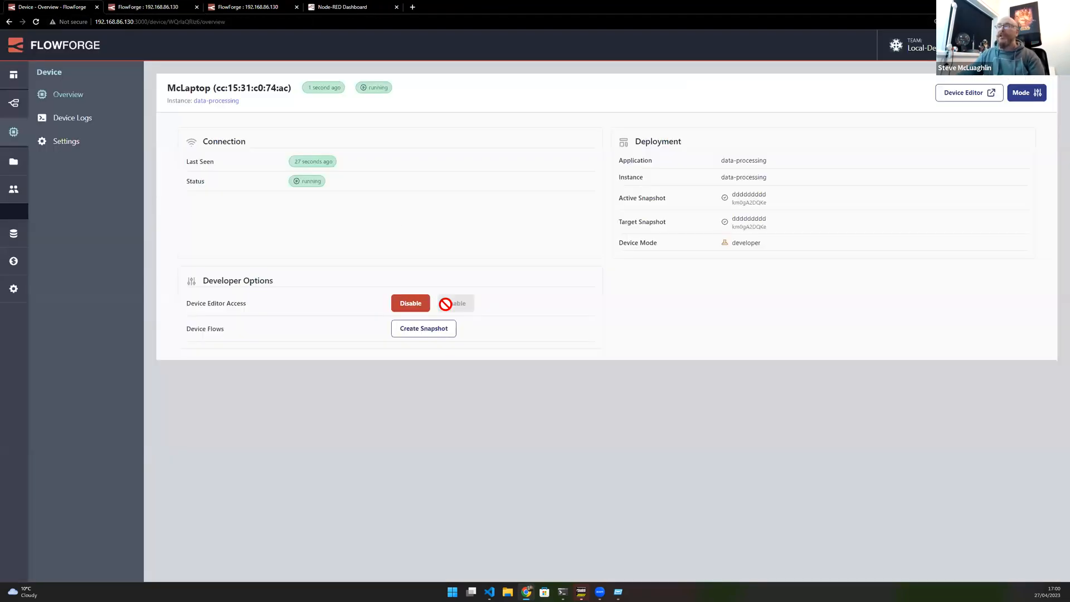
# - Create a snapshot from the device named "new upload"
pyautogui.click(434, 332)
pyautogui.click(435, 140)
pyautogui.write('new upload')
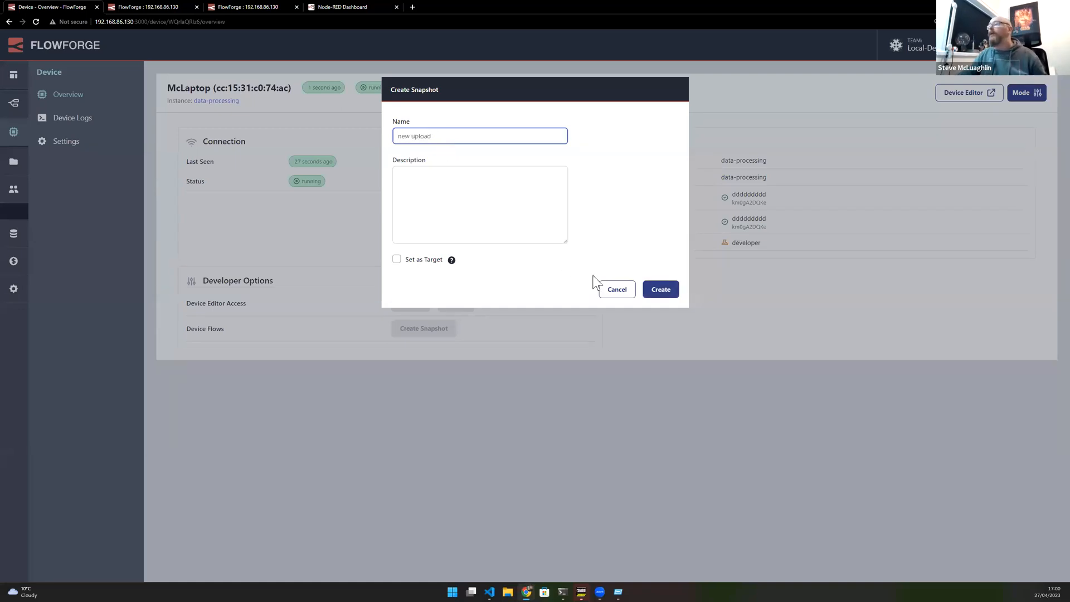
pyautogui.click(660, 294)
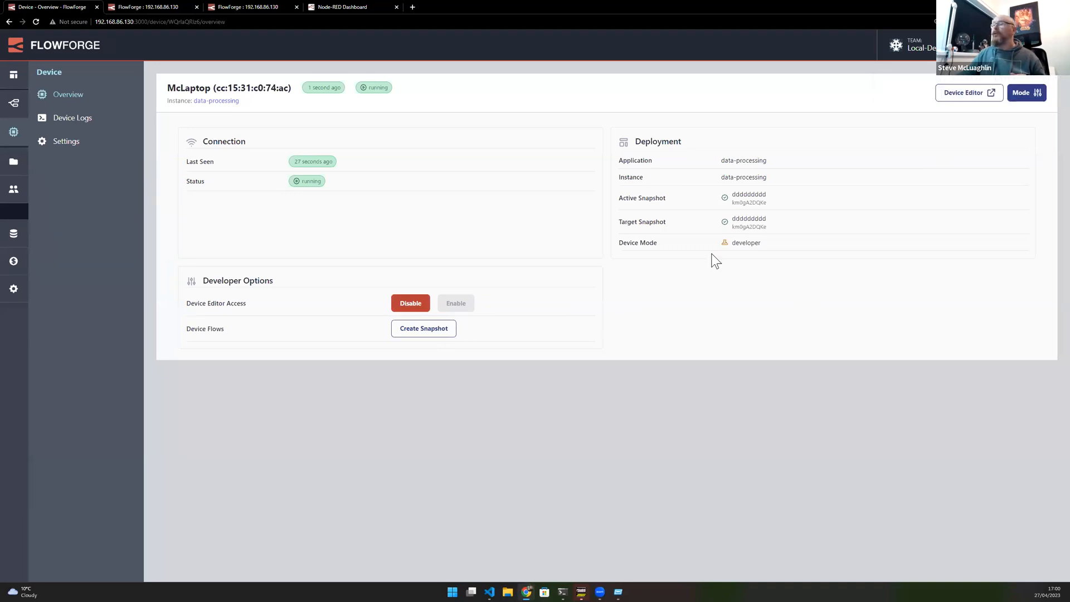
# - Switch the device mode back to Autonomous Mode, apply it and close the mode dialog
pyautogui.click(1030, 93)
pyautogui.click(452, 136)
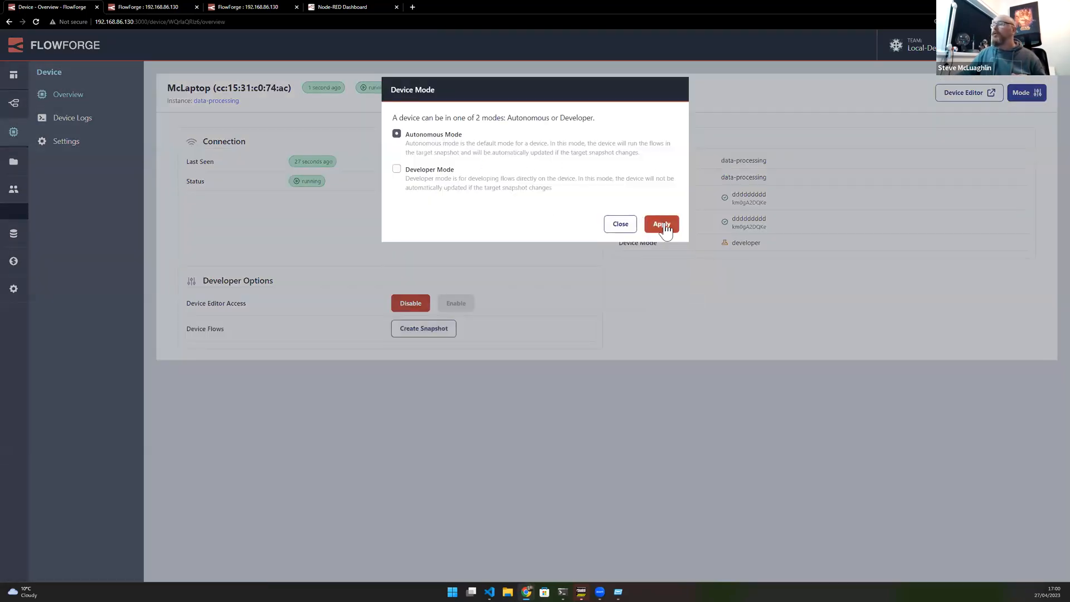
pyautogui.click(664, 226)
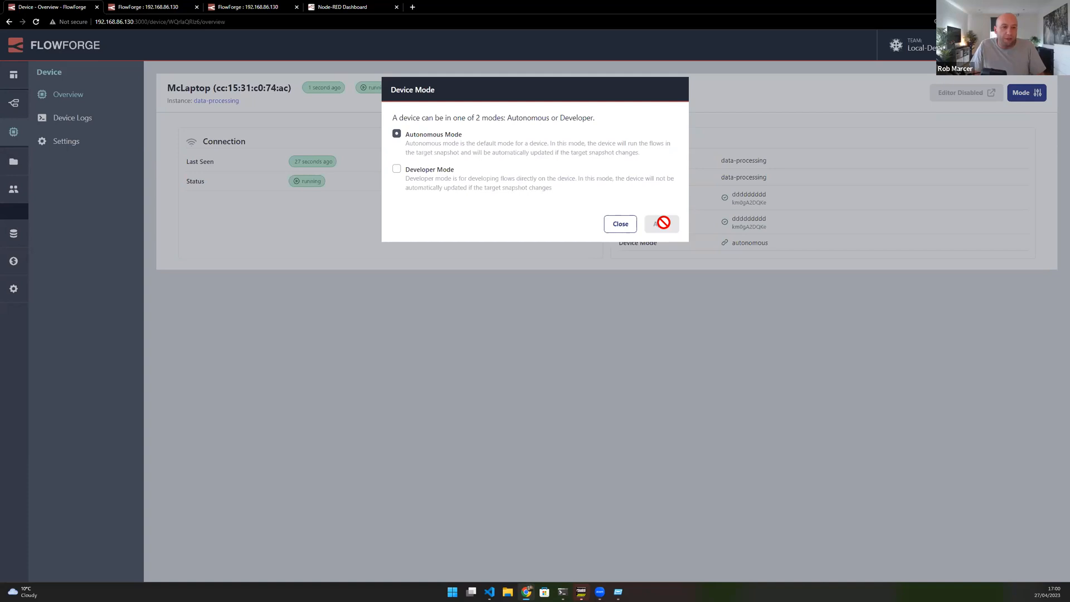
pyautogui.click(620, 224)
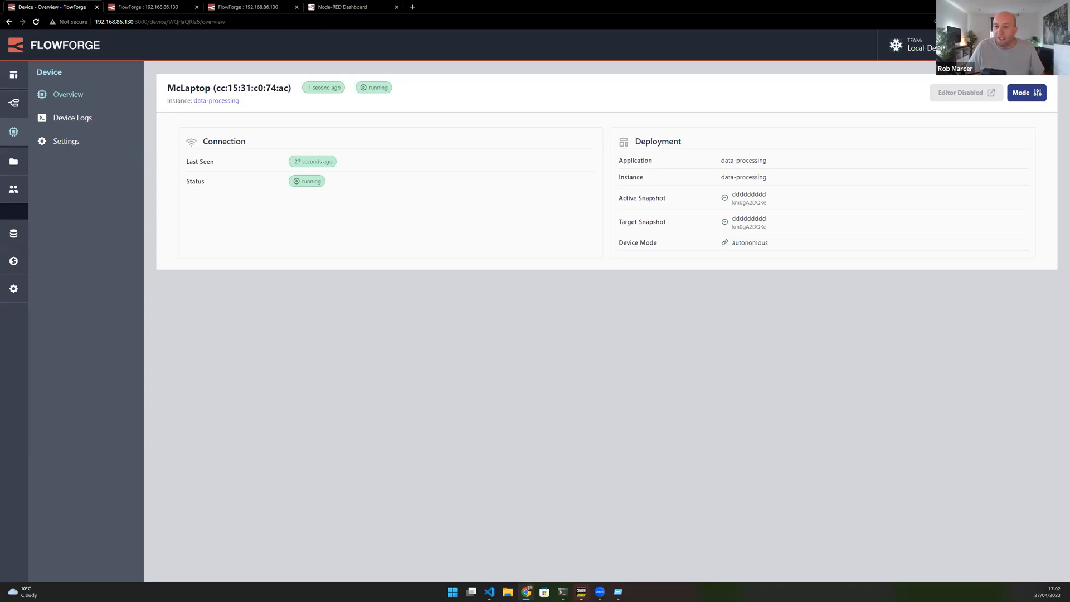
# - Close the Node-RED Dashboard tab and one of the Node-RED editor tabs, returning to the device overview
pyautogui.click(143, 7)
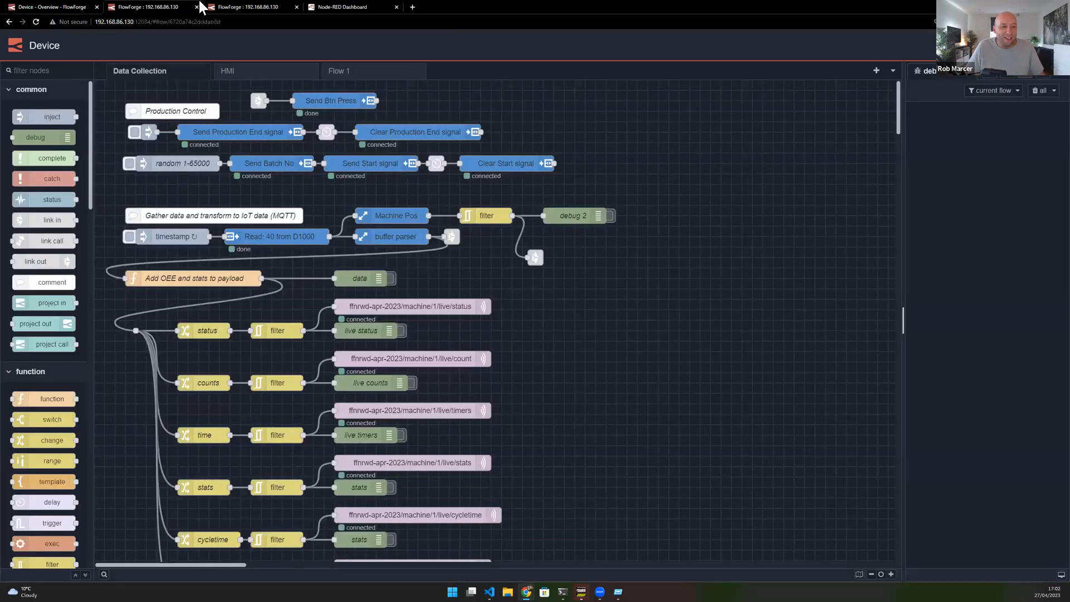
pyautogui.click(330, 7)
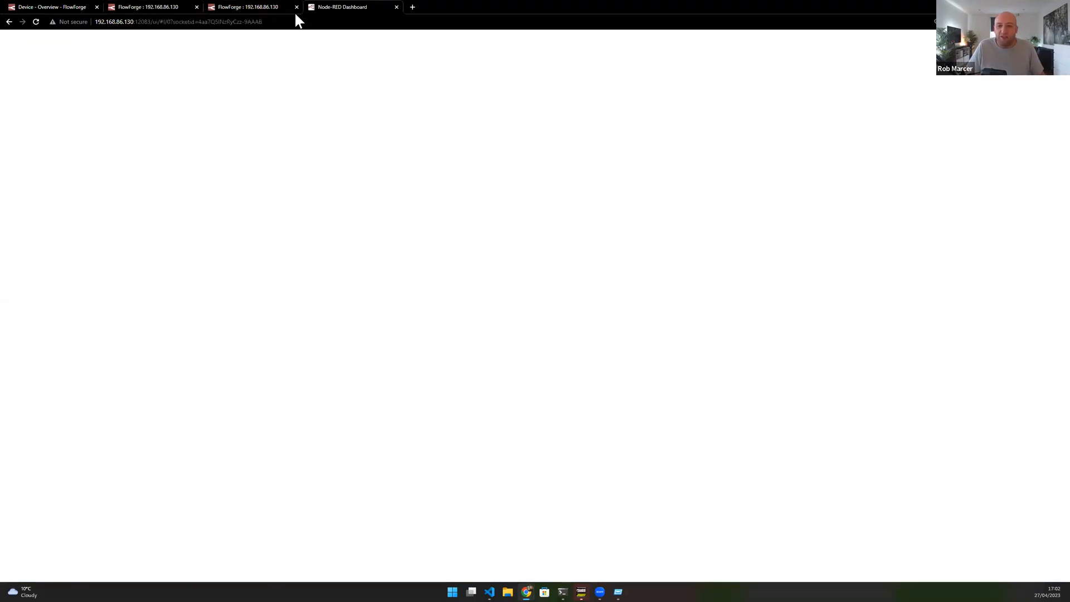
pyautogui.middleClick(313, 5)
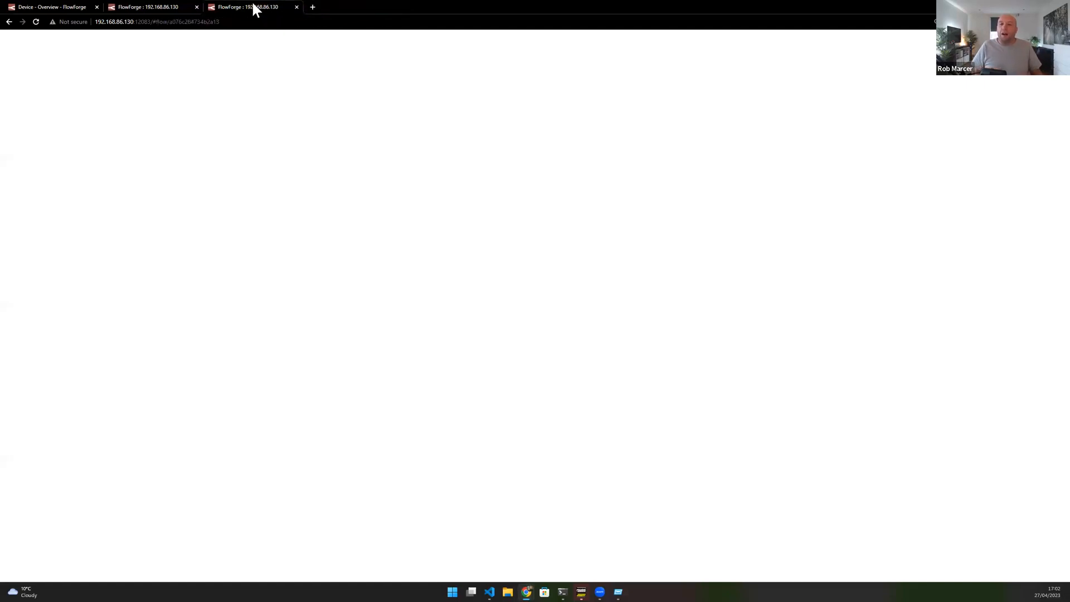
pyautogui.middleClick(144, 2)
pyautogui.click(58, 3)
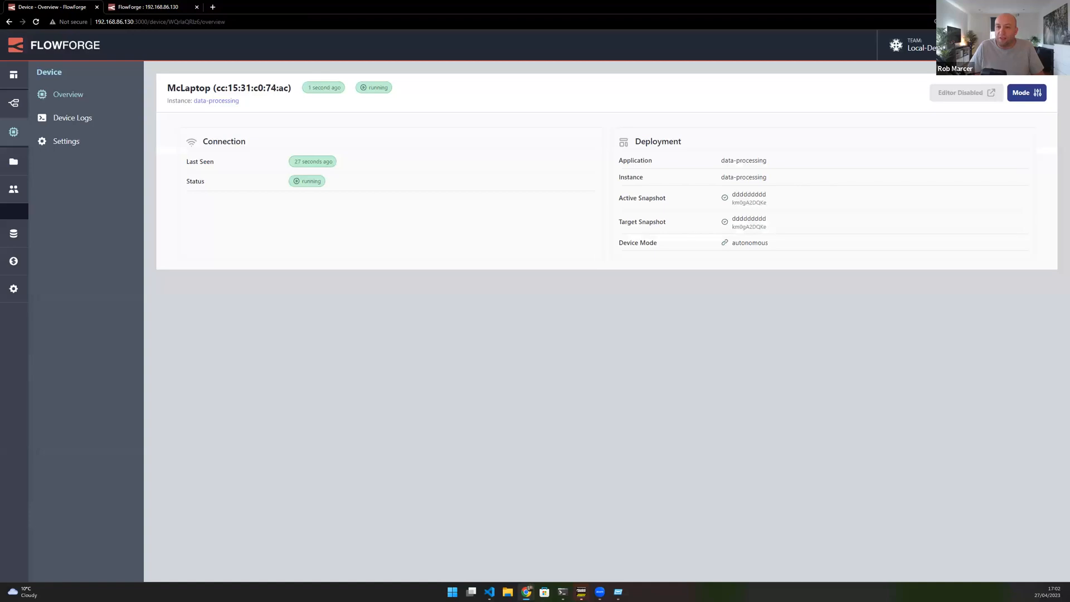
# - Switch to the Google Slides presentation, maximize its window and open slide 6, Getting Started
pyautogui.click(1021, 7)
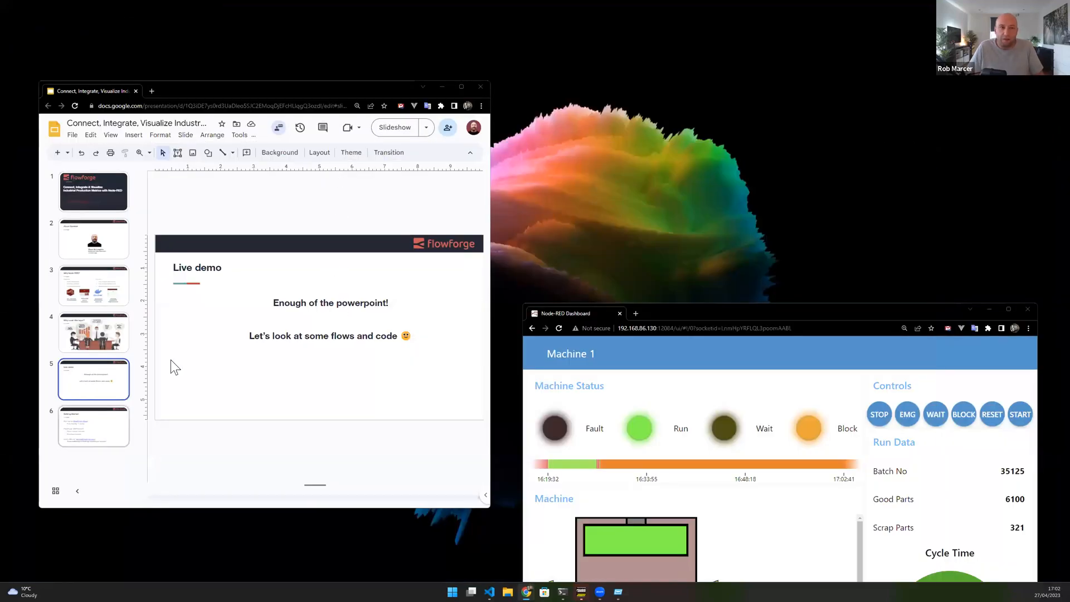
pyautogui.doubleClick(349, 90)
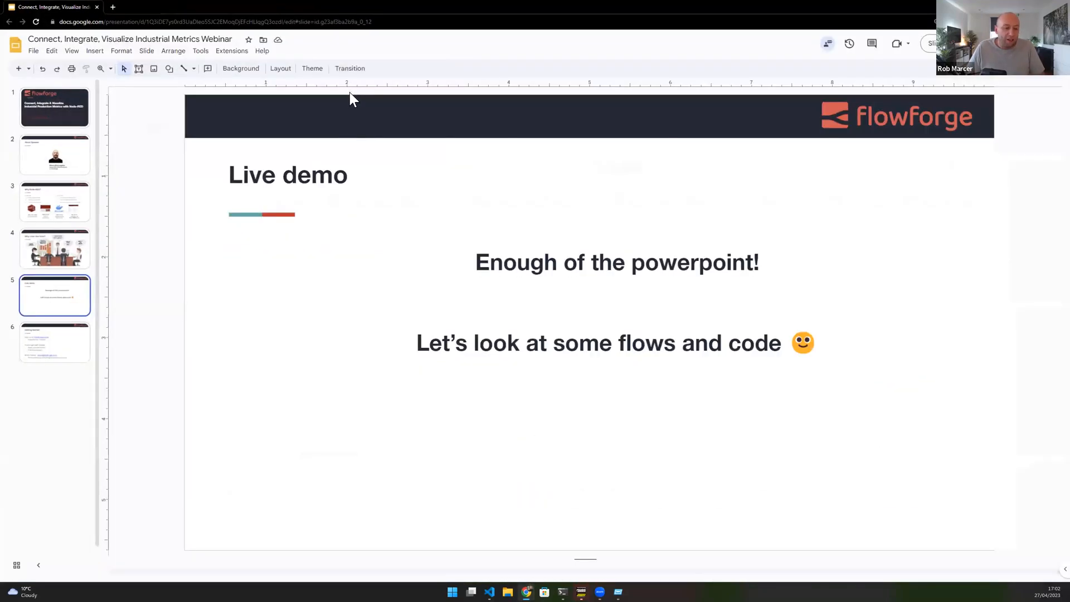
pyautogui.click(75, 342)
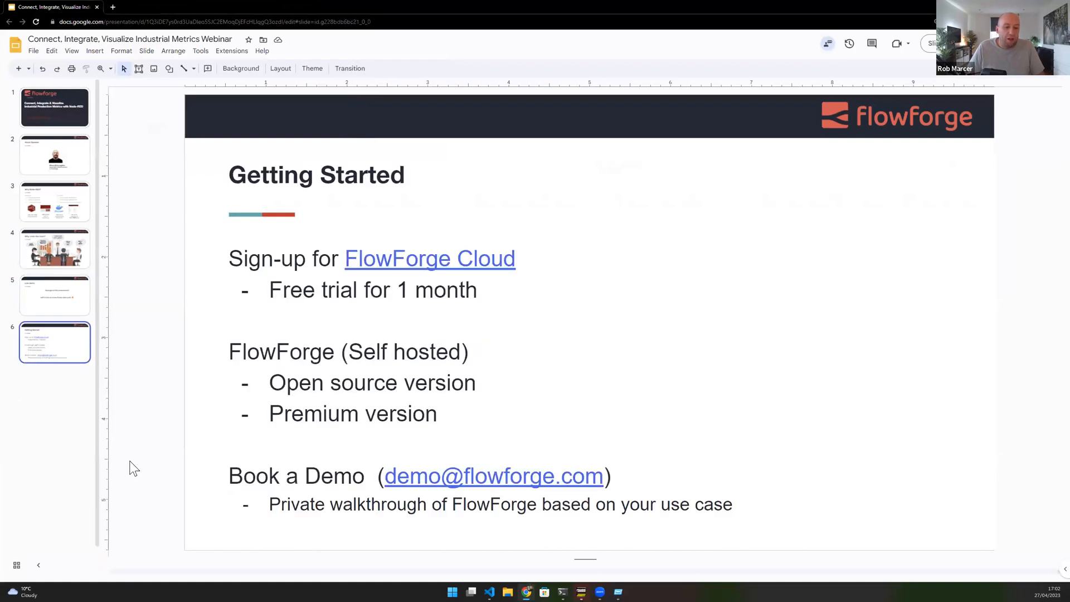